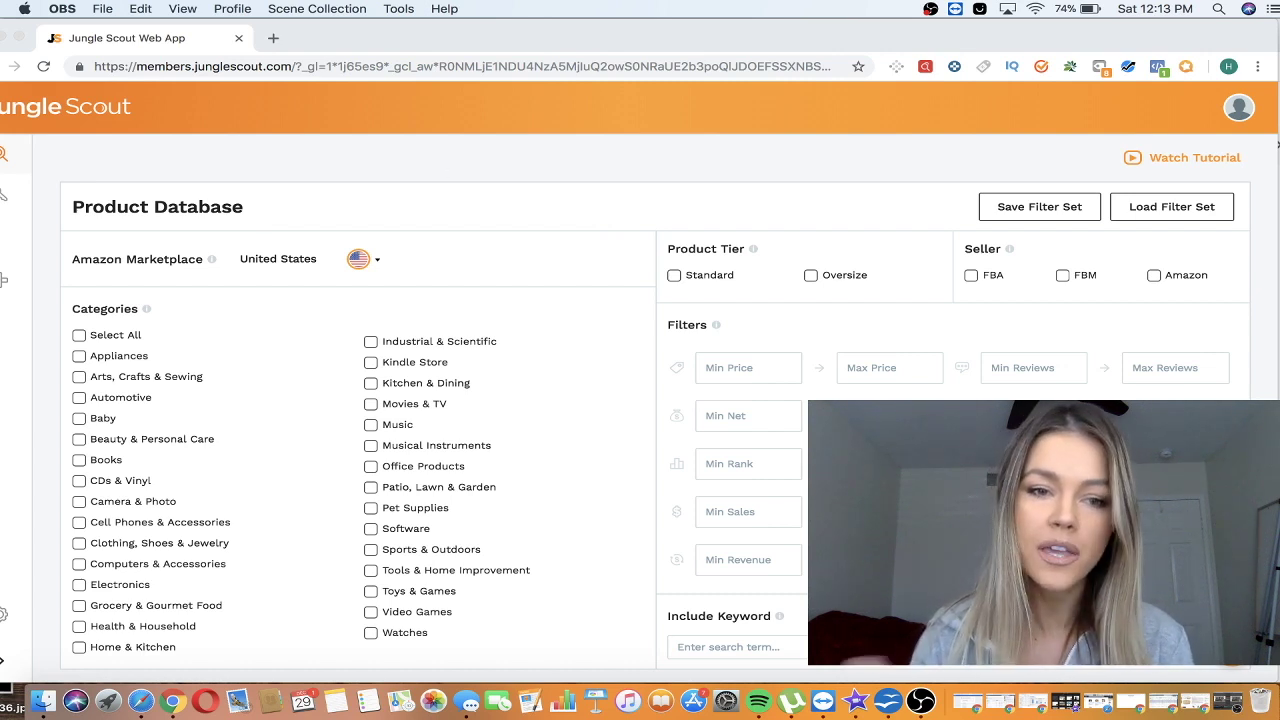
- Select the Appliances, Arts, Crafts & Sewing, Baby, and Beauty & Personal Care categories for the product search
{"action": "scroll", "coordinate": [655, 410], "scroll_direction": "down", "scroll_amount": 2}
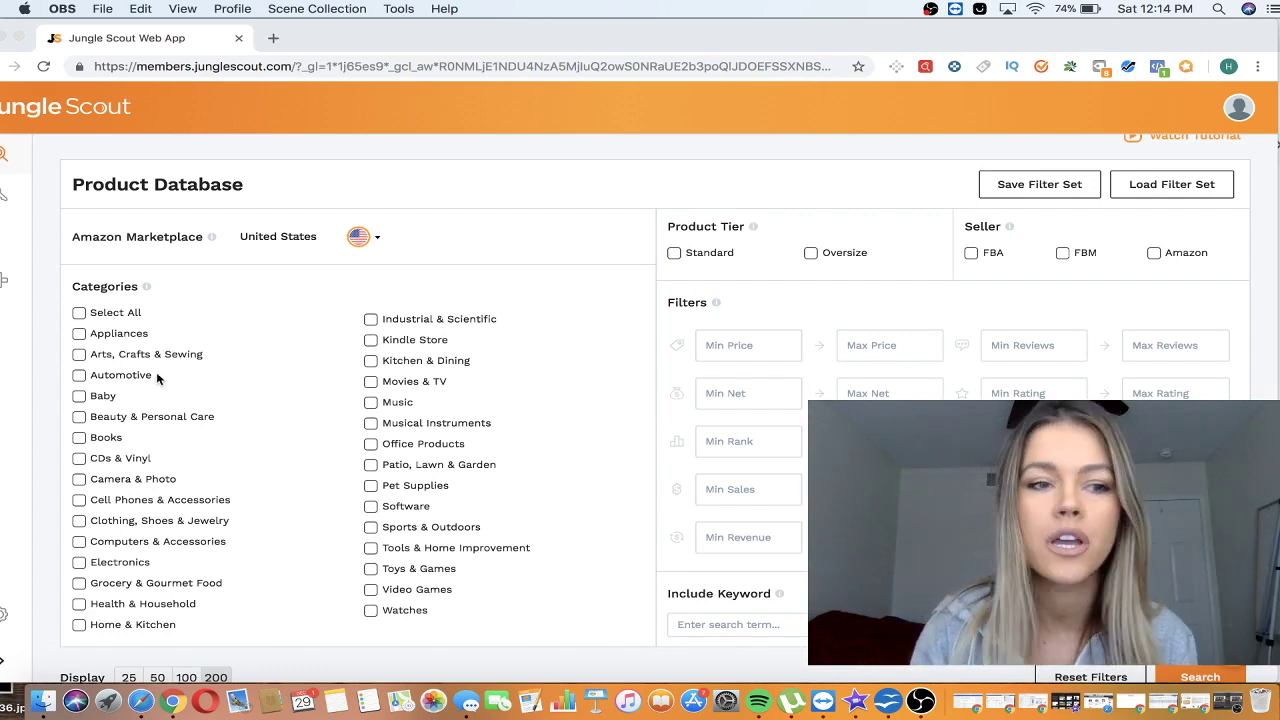
{"action": "left_click", "coordinate": [78, 341]}
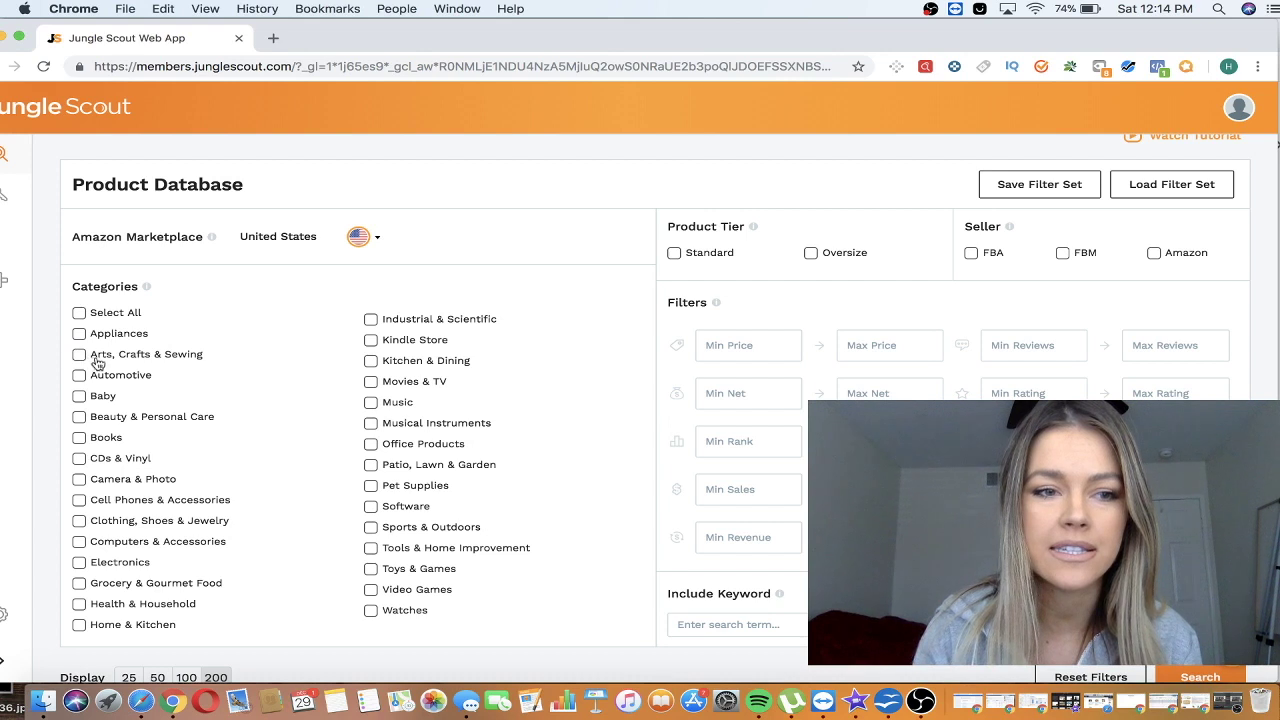
{"action": "left_click", "coordinate": [80, 334]}
{"action": "left_click", "coordinate": [79, 354]}
{"action": "left_click", "coordinate": [79, 396]}
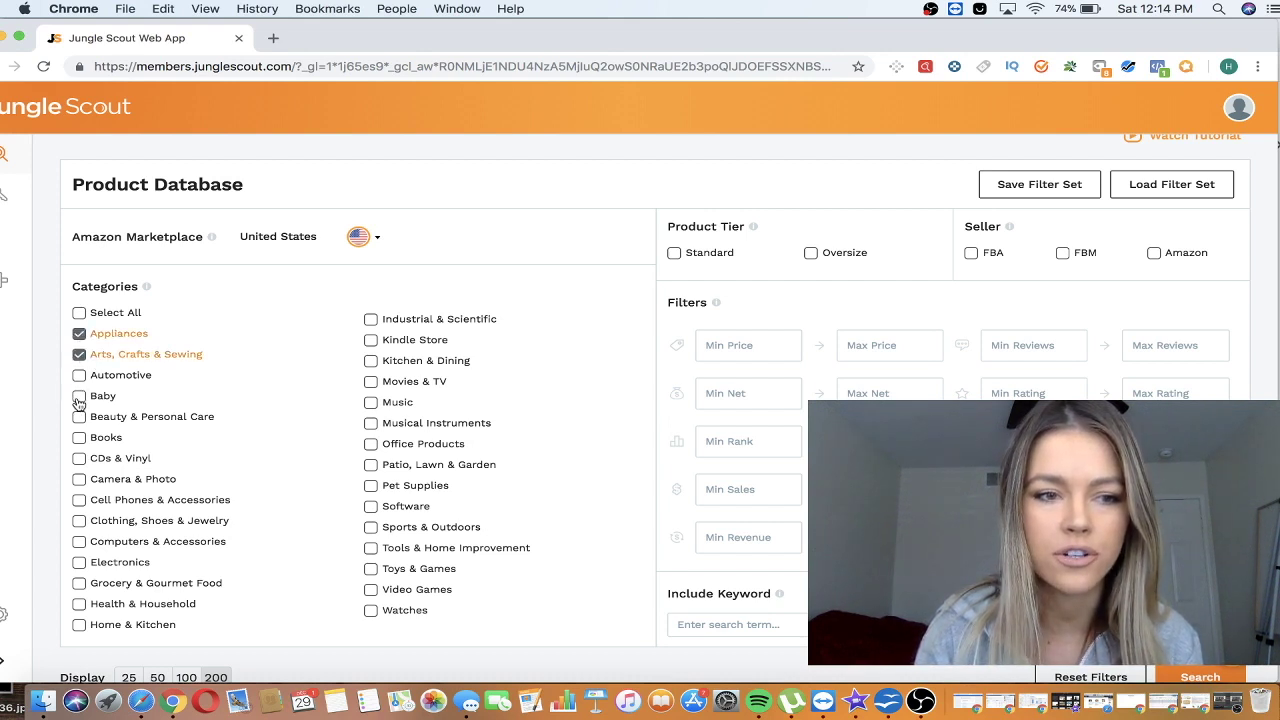
{"action": "left_click", "coordinate": [79, 417]}
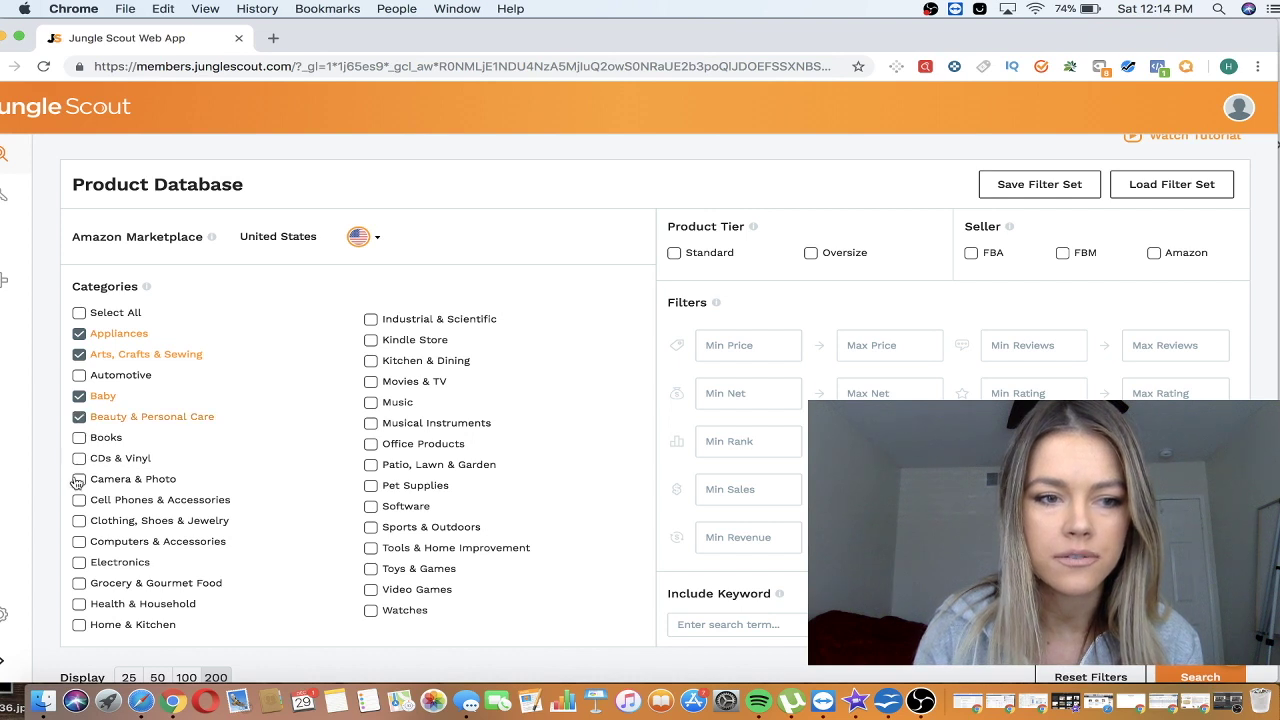
- Add the Camera & Photo, Cell Phones & Accessories, Computers & Accessories, Health & Household, and Home & Kitchen categories
{"action": "left_click", "coordinate": [78, 484]}
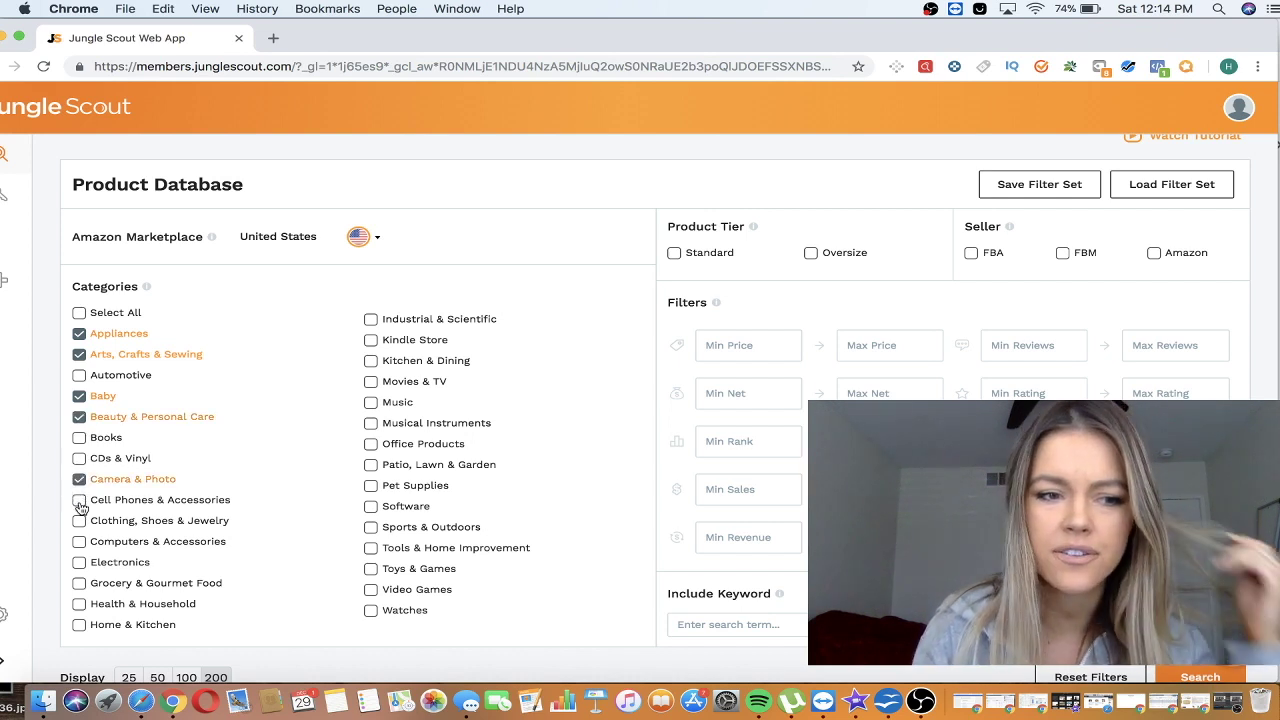
{"action": "left_click", "coordinate": [80, 502]}
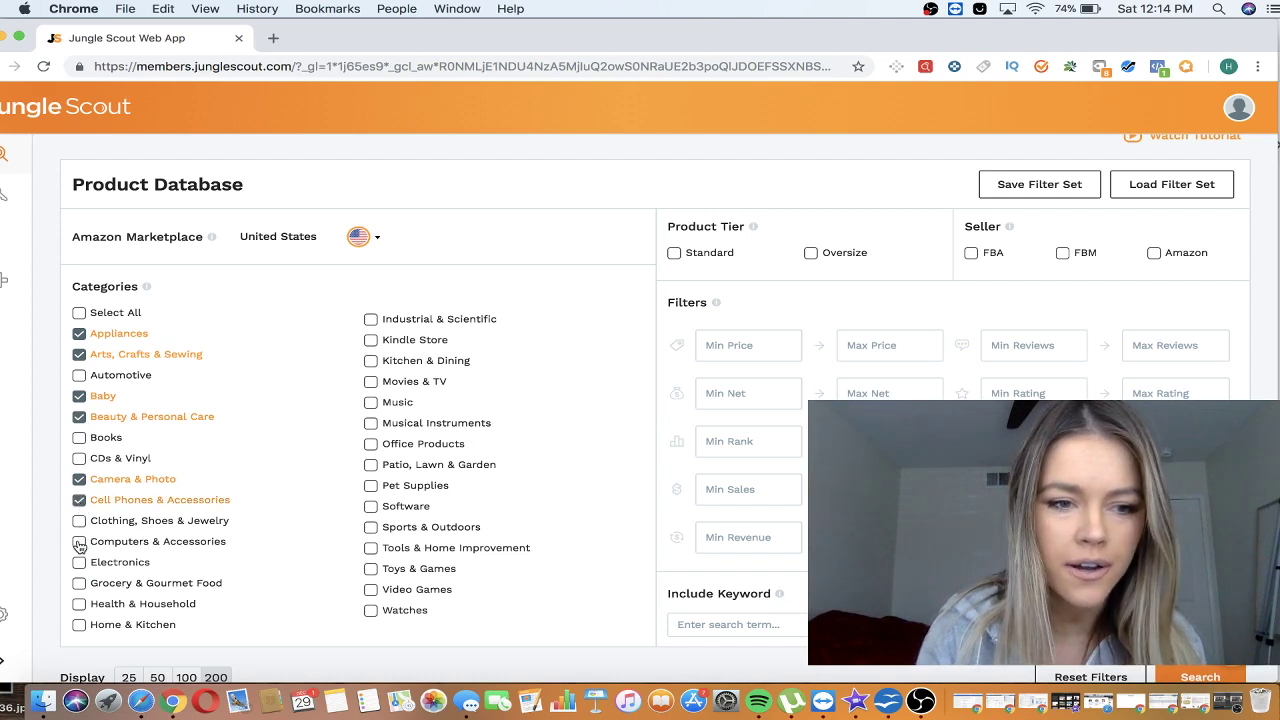
{"action": "left_click", "coordinate": [80, 542]}
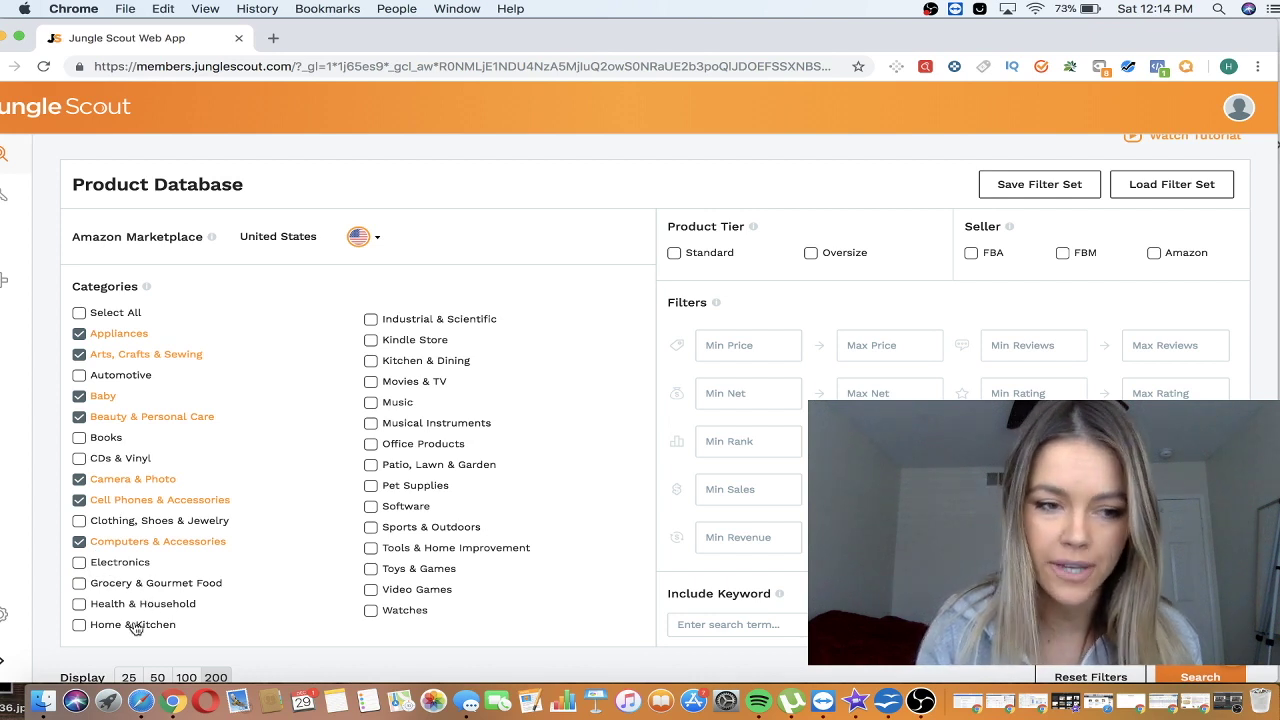
{"action": "left_click", "coordinate": [80, 604]}
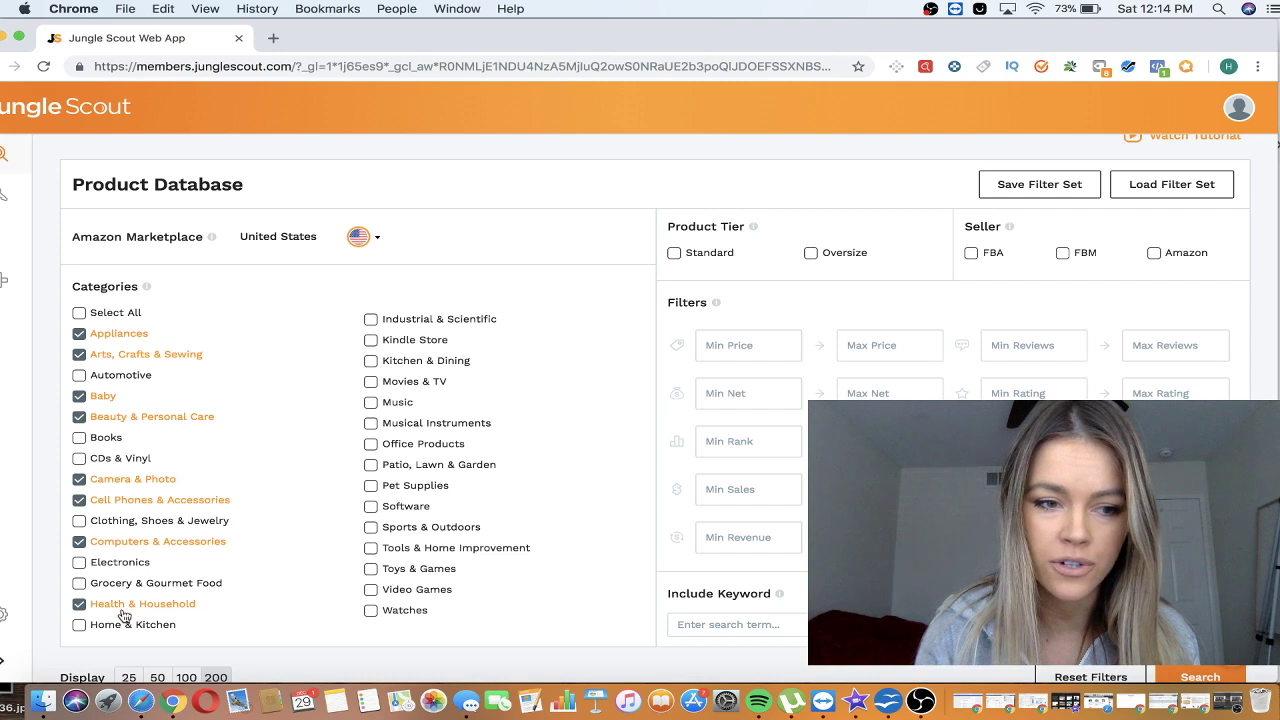
{"action": "left_click", "coordinate": [79, 626]}
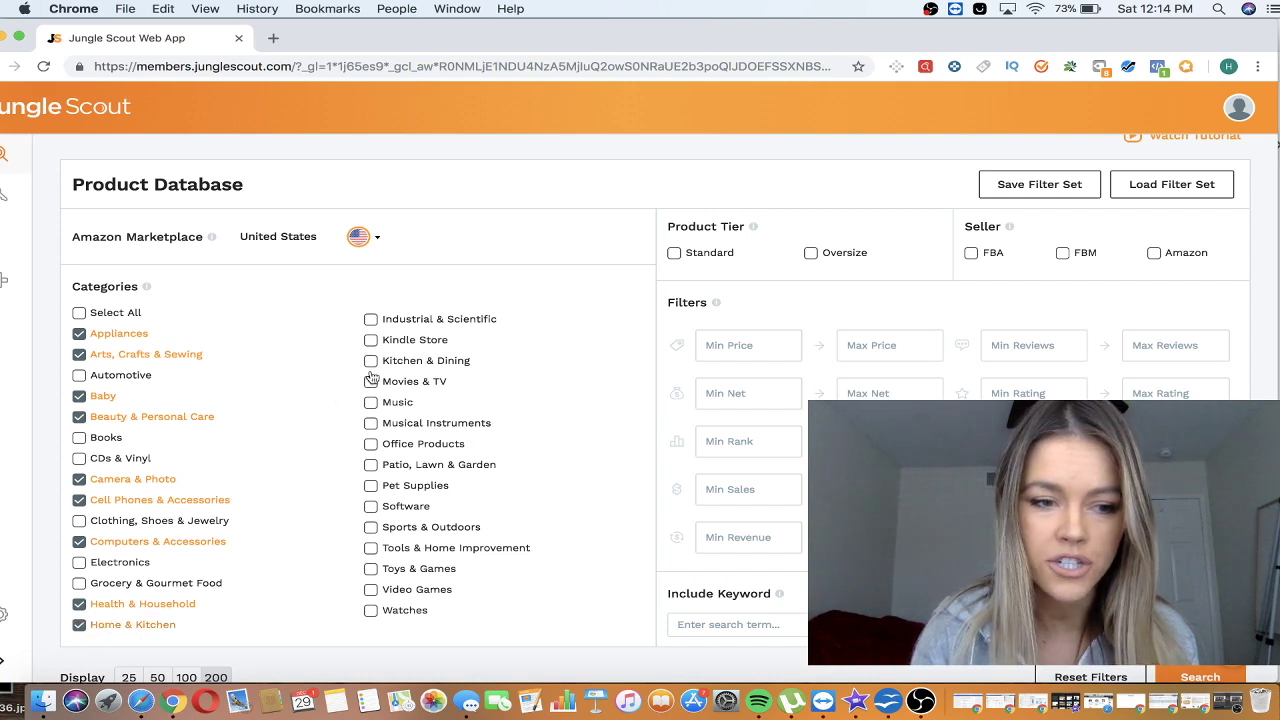
- Add the Industrial & Scientific, Kitchen & Dining, Office Products, and Patio, Lawn & Garden categories
{"action": "left_click", "coordinate": [371, 321]}
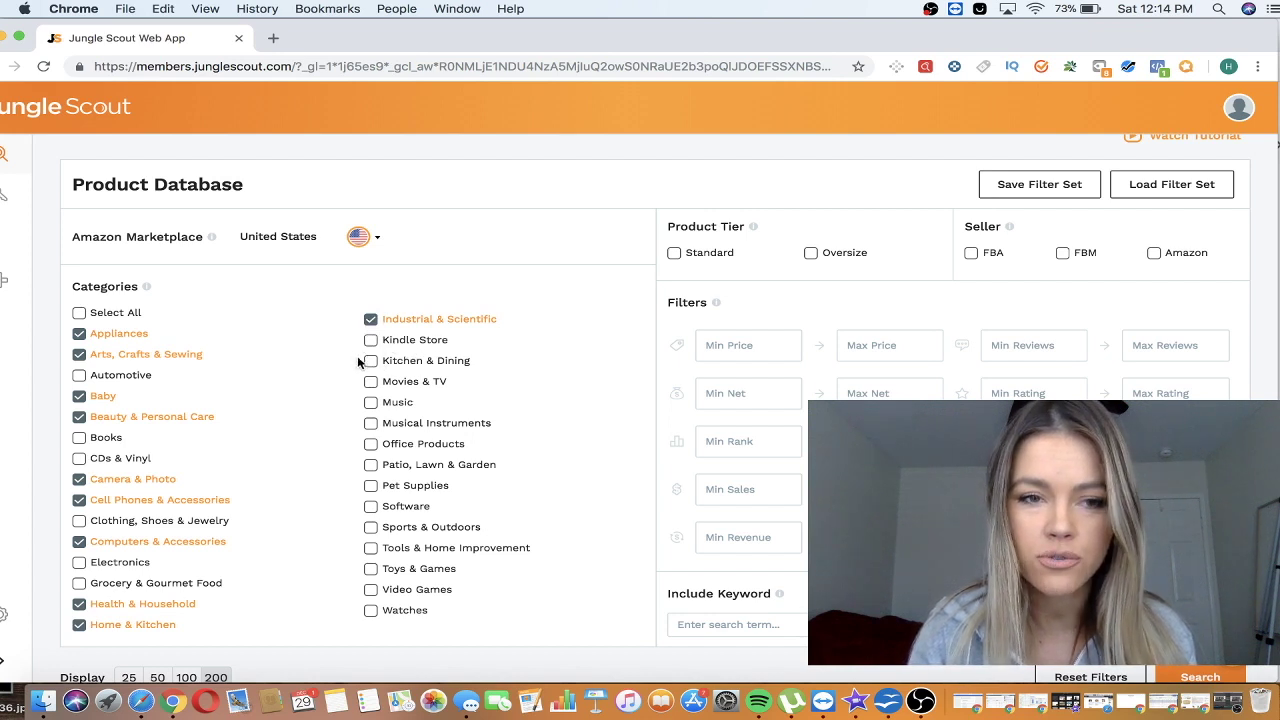
{"action": "left_click", "coordinate": [370, 363]}
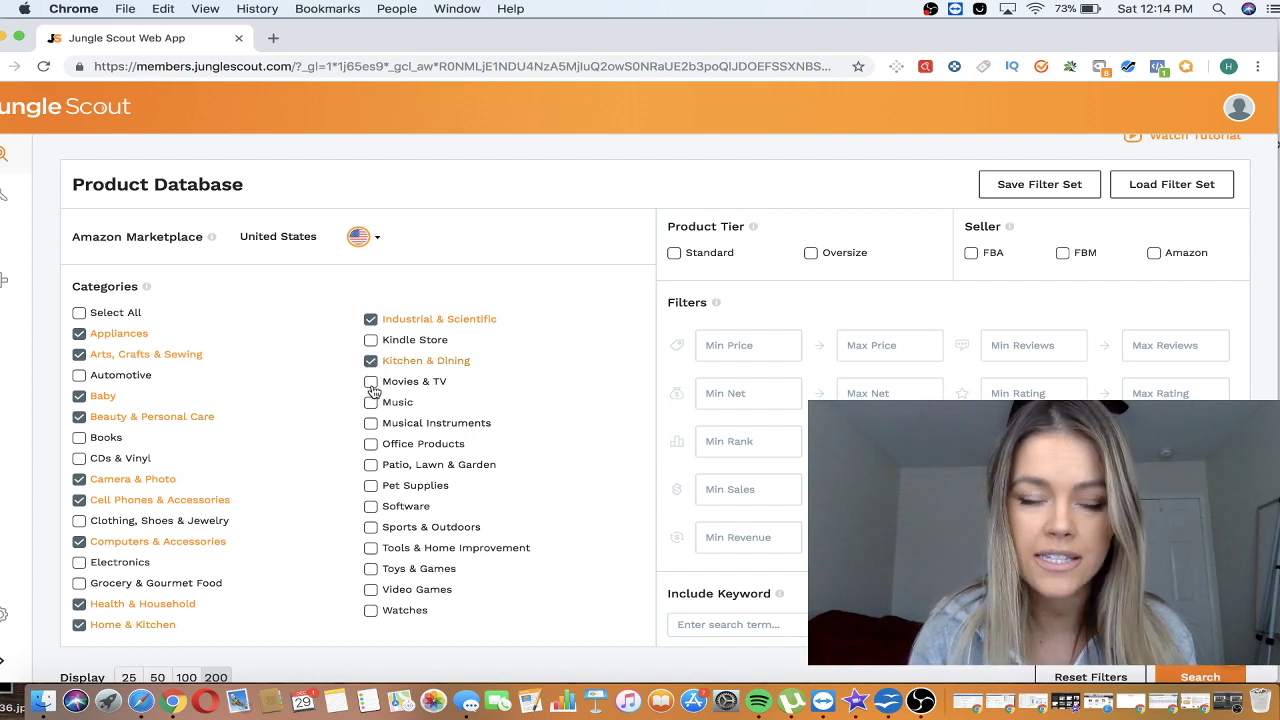
{"action": "left_click", "coordinate": [370, 444]}
{"action": "left_click", "coordinate": [372, 469]}
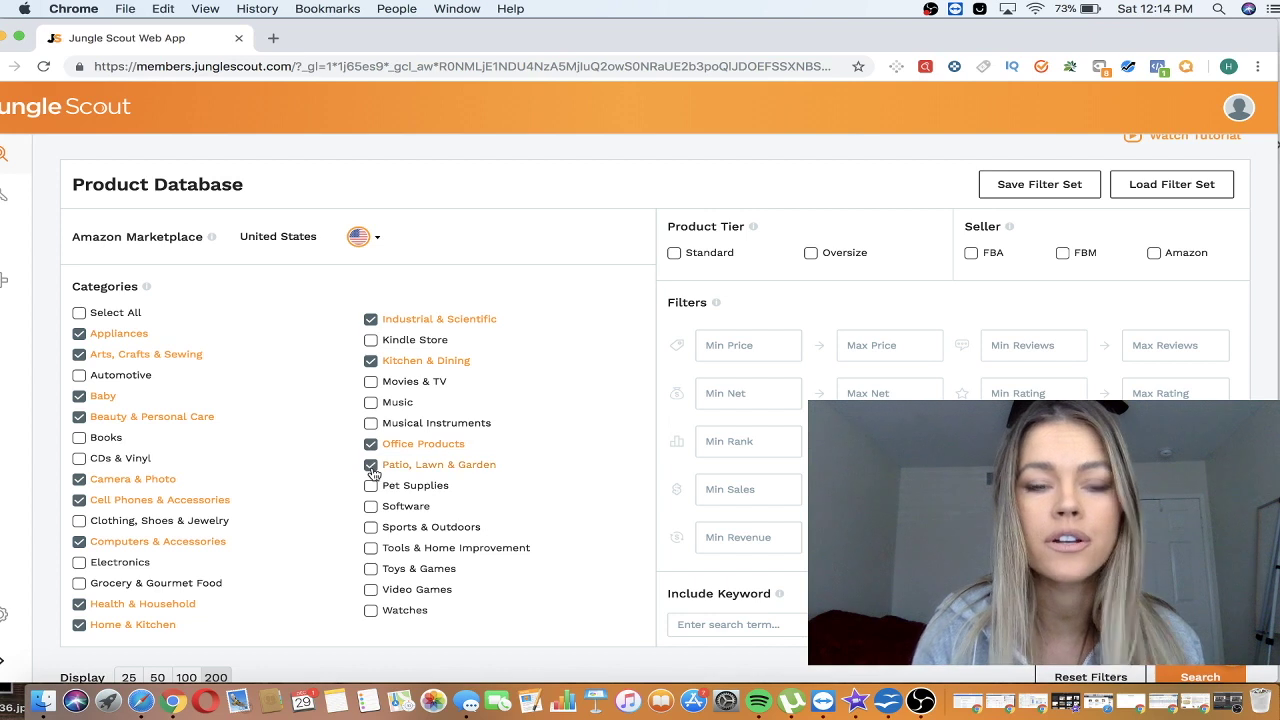
- Add the Pet Supplies, Sports & Outdoors, Tools & Home Improvement, and Toys & Games categories
{"action": "left_click", "coordinate": [371, 488]}
{"action": "left_click", "coordinate": [373, 530]}
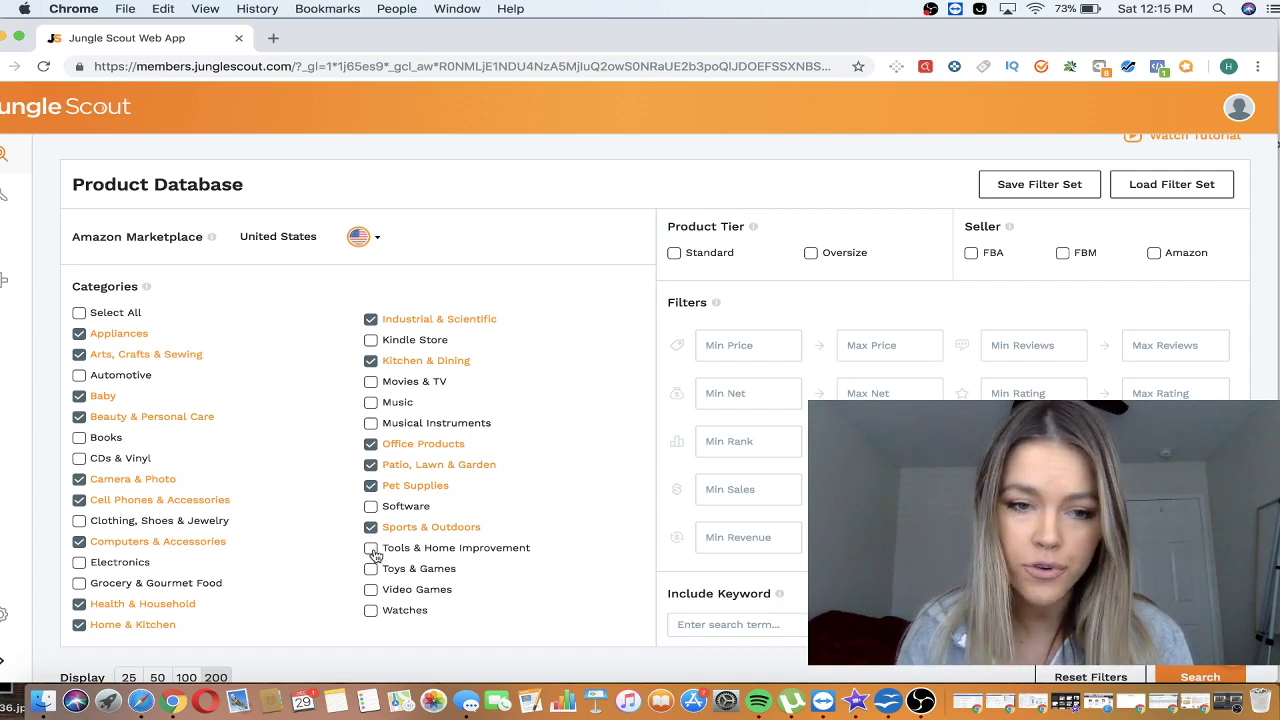
{"action": "left_click", "coordinate": [372, 549]}
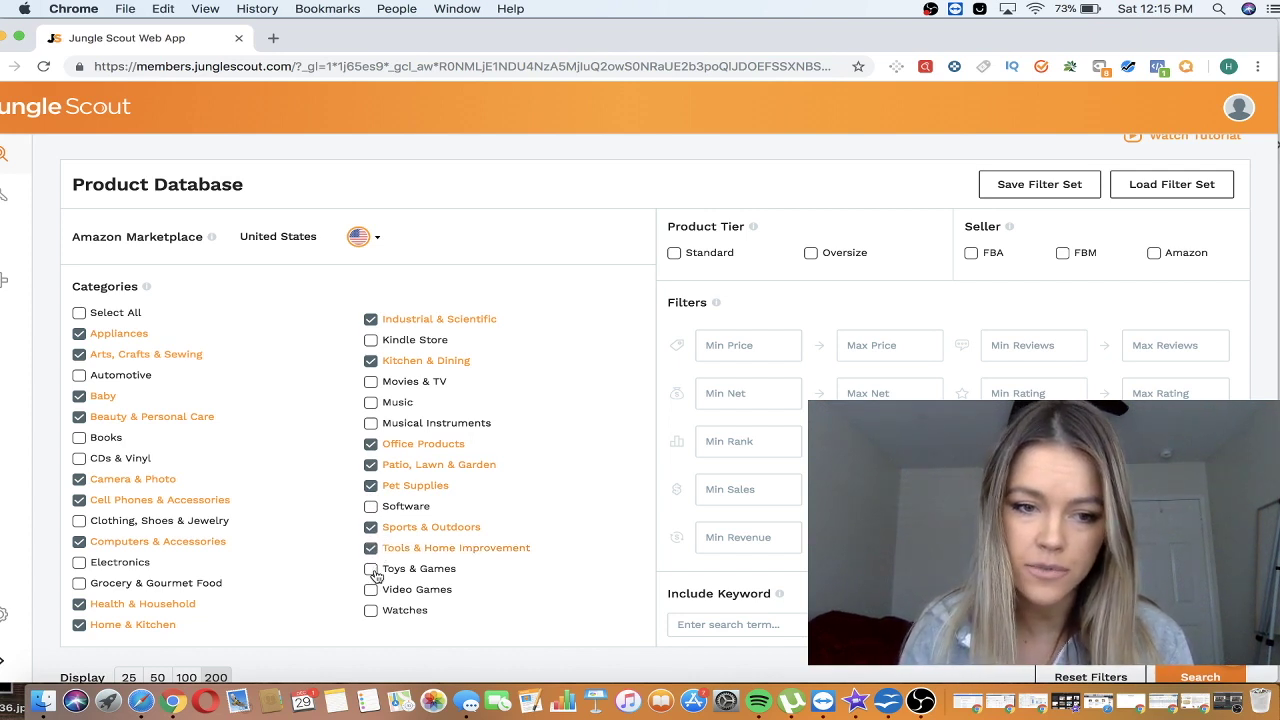
{"action": "left_click", "coordinate": [372, 570]}
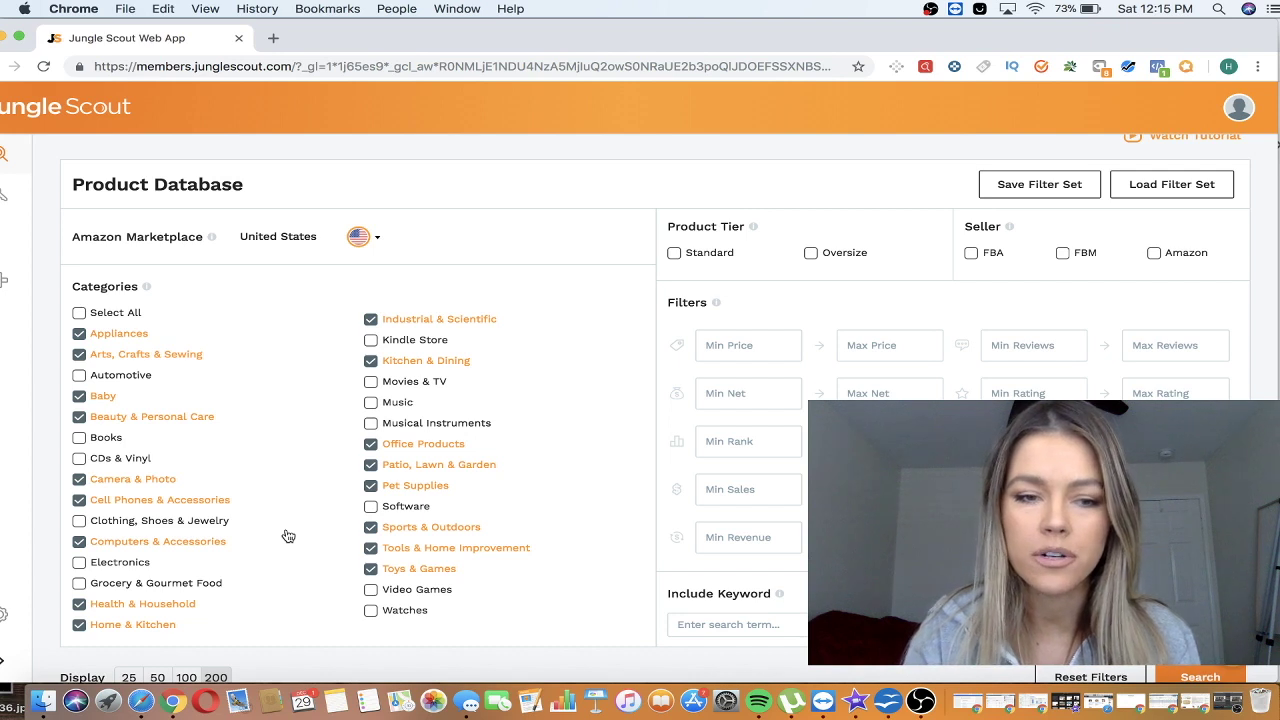
- Deselect the Arts, Crafts & Sewing, Beauty & Personal Care, Camera & Photo, Cell Phones & Accessories, Computers & Accessories, and Health & Household categories
{"action": "left_click", "coordinate": [79, 355]}
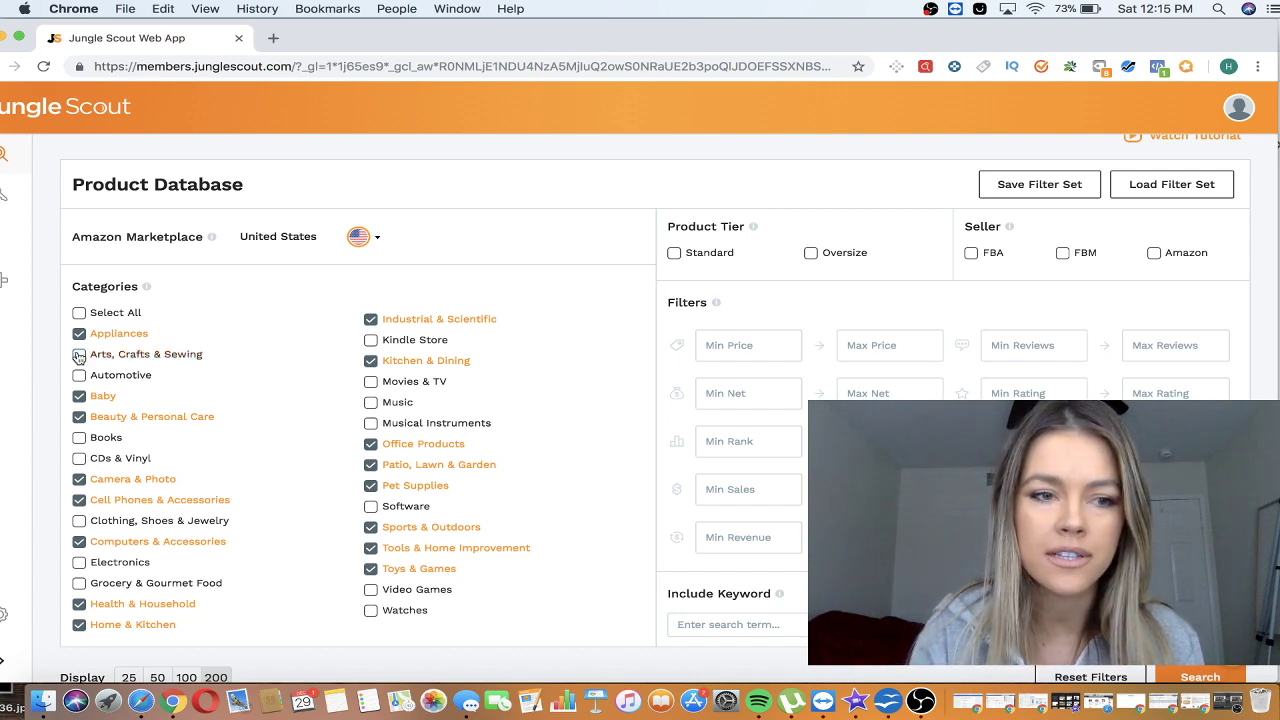
{"action": "left_click", "coordinate": [79, 417]}
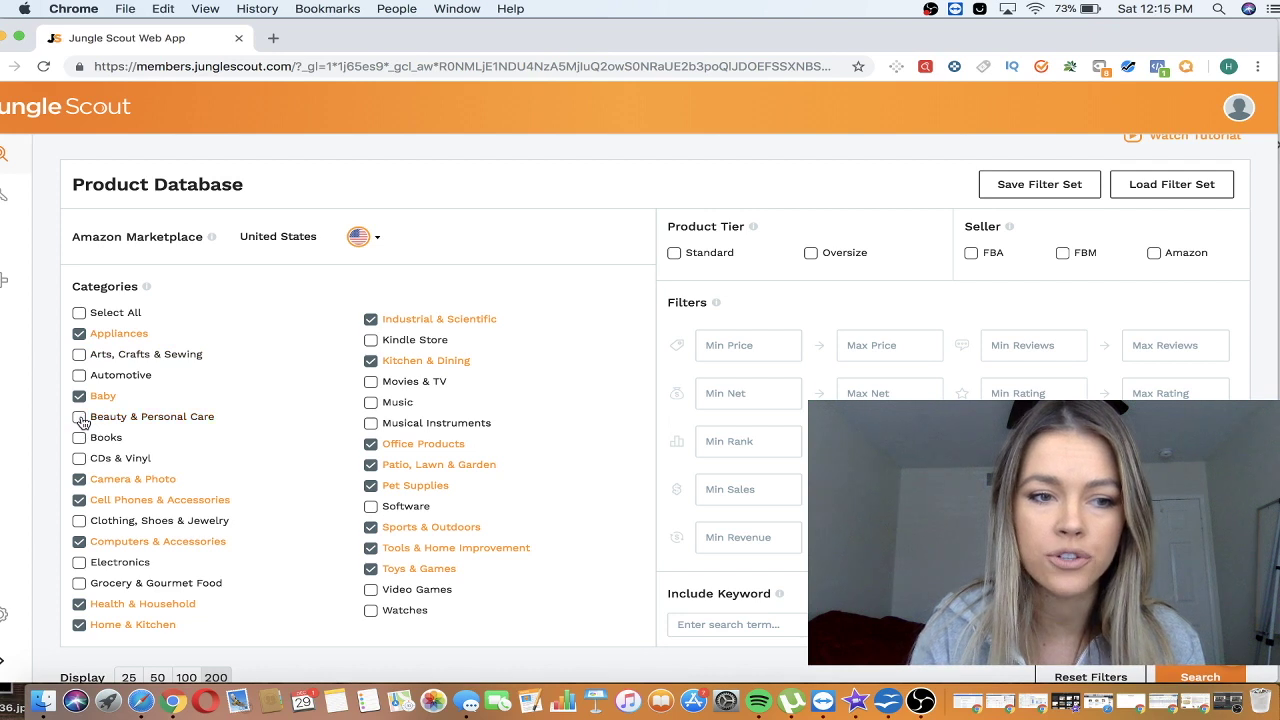
{"action": "left_click", "coordinate": [79, 481]}
{"action": "left_click", "coordinate": [79, 501]}
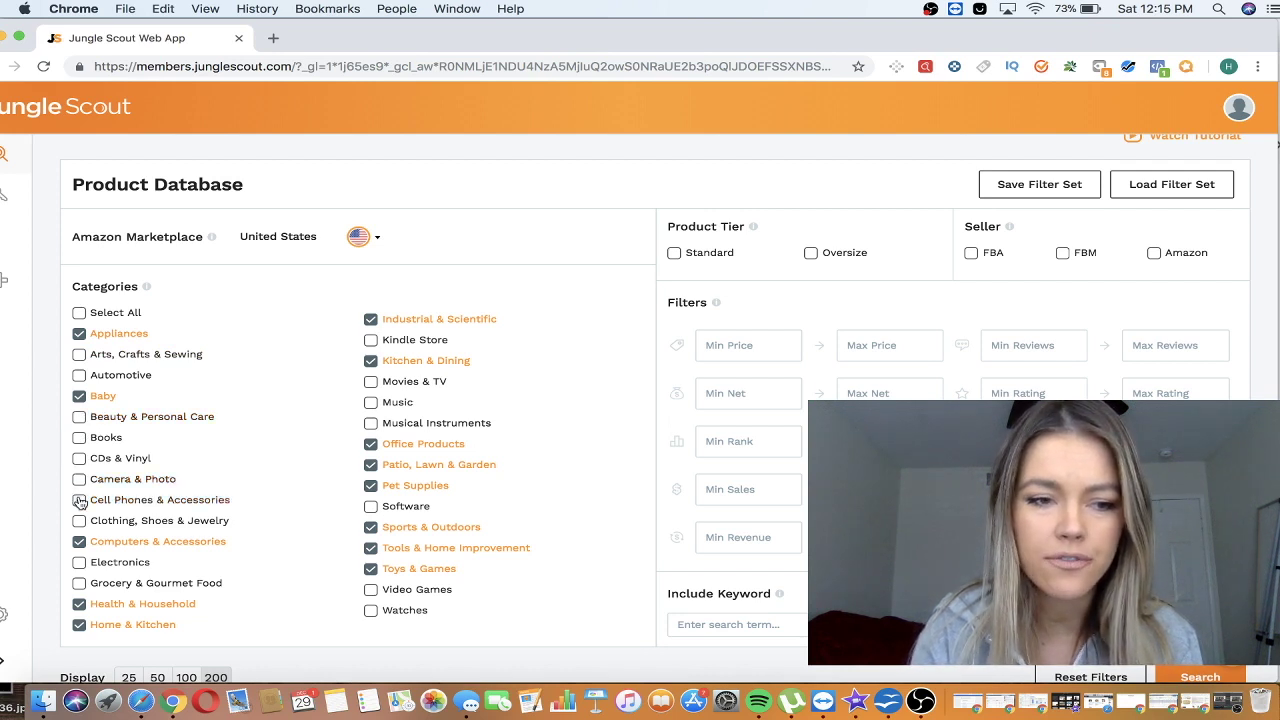
{"action": "left_click", "coordinate": [80, 543]}
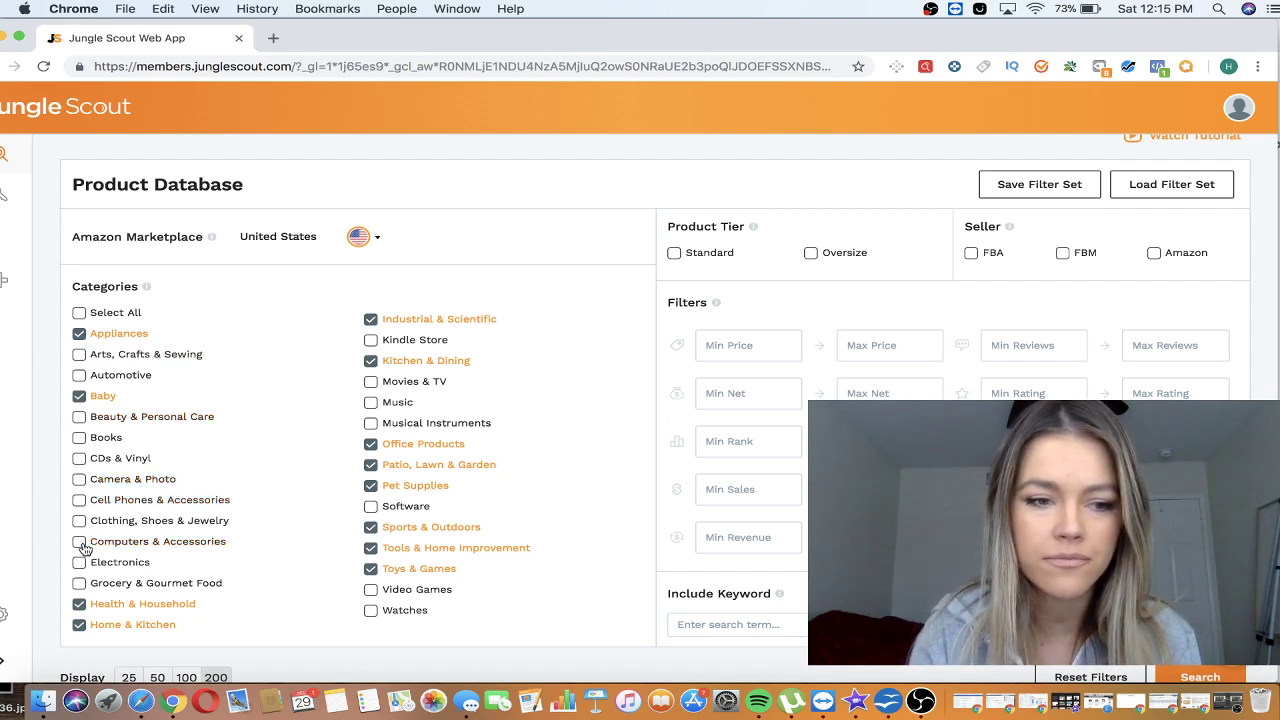
{"action": "left_click", "coordinate": [79, 606]}
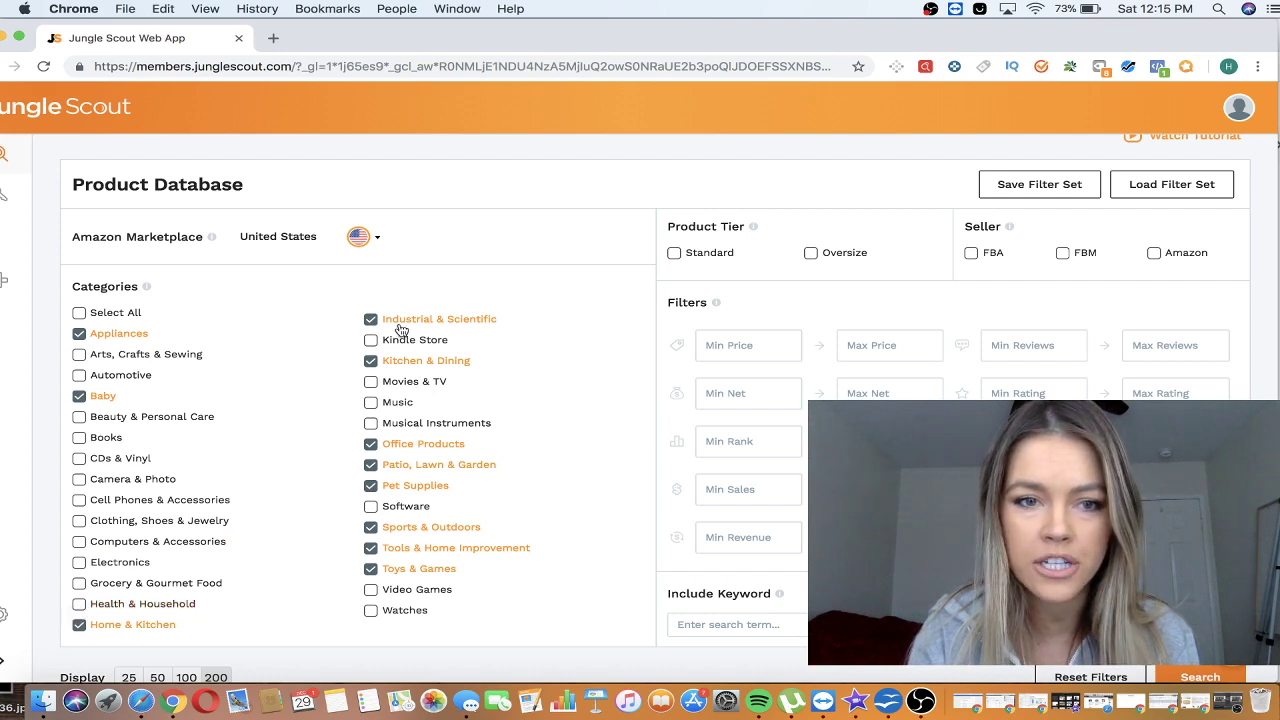
- Deselect the Patio, Lawn & Garden, Sports & Outdoors, and Toys & Games categories
{"action": "left_click", "coordinate": [372, 466]}
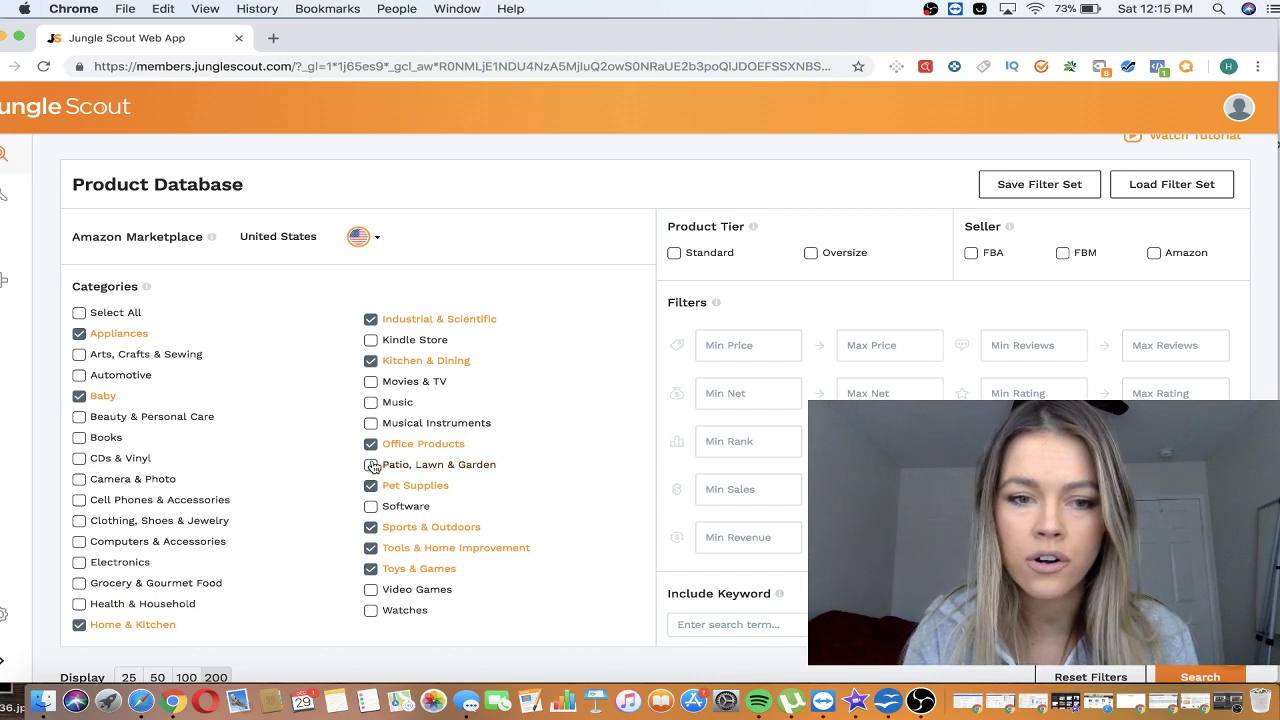
{"action": "left_click", "coordinate": [371, 528]}
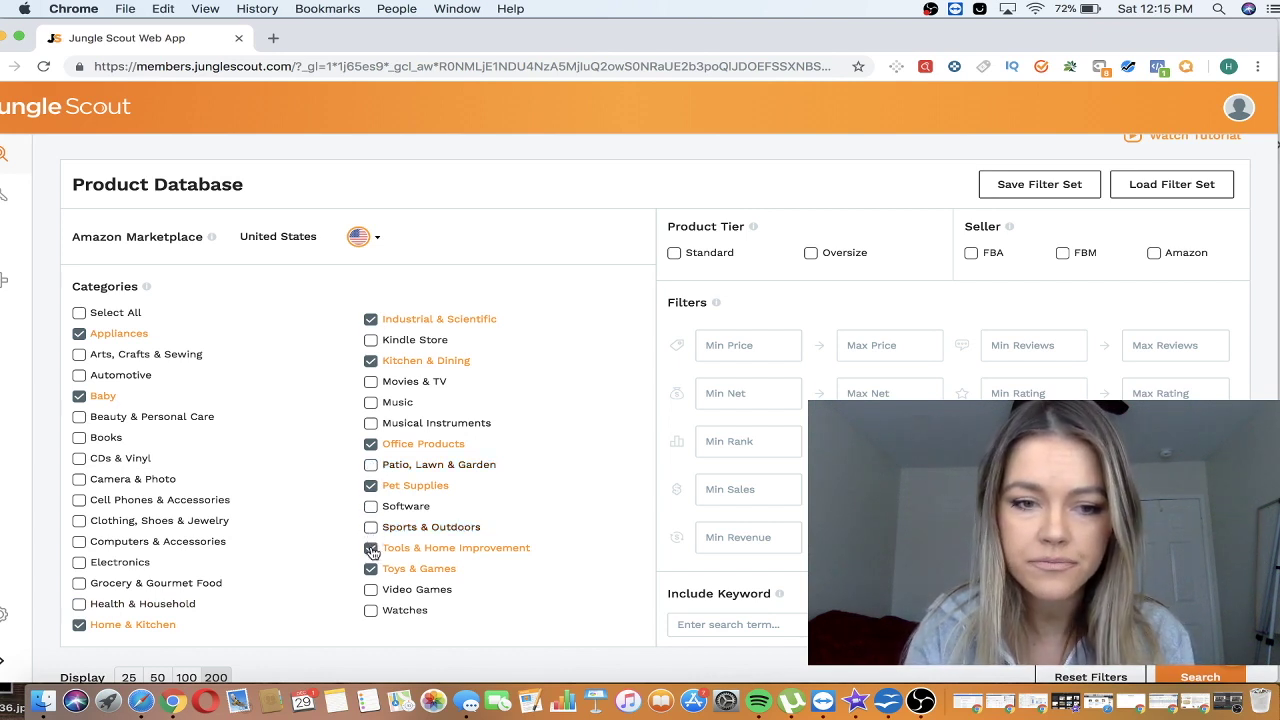
{"action": "left_click", "coordinate": [371, 569]}
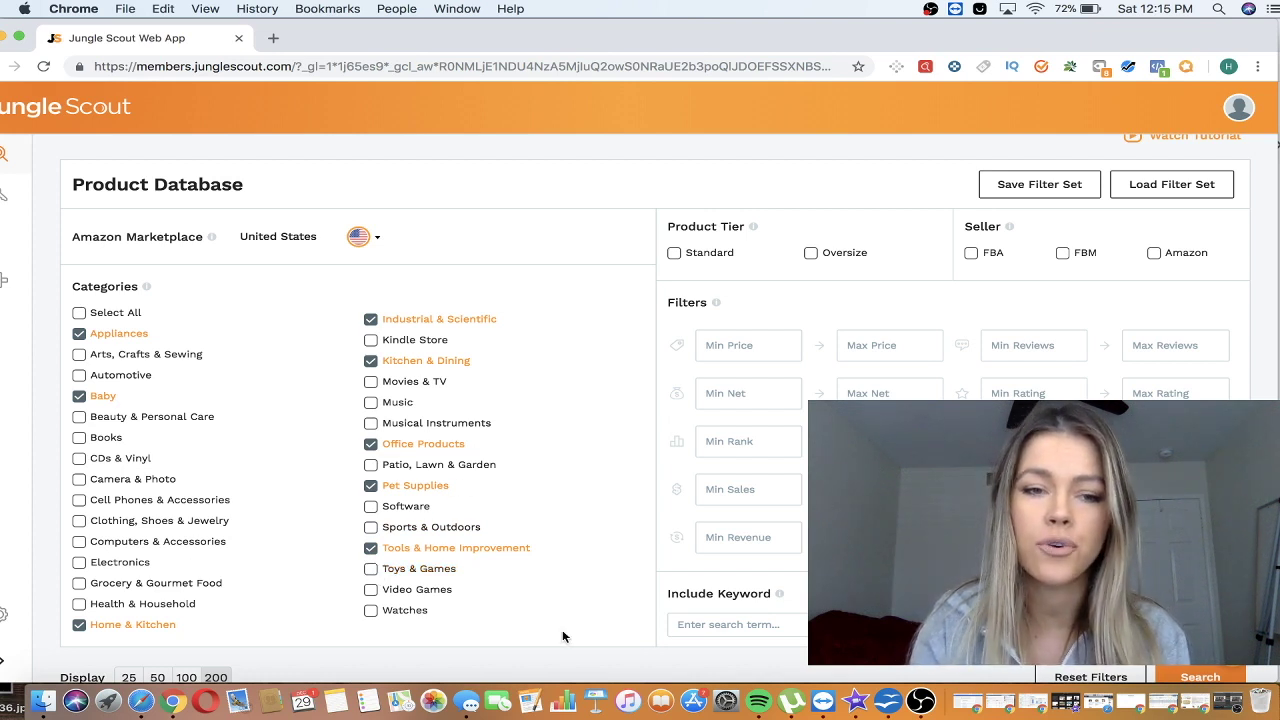
- Set the price filter to a minimum of 17.89 and a maximum of 24.32
{"action": "scroll", "coordinate": [950, 390], "scroll_direction": "down", "scroll_amount": 1}
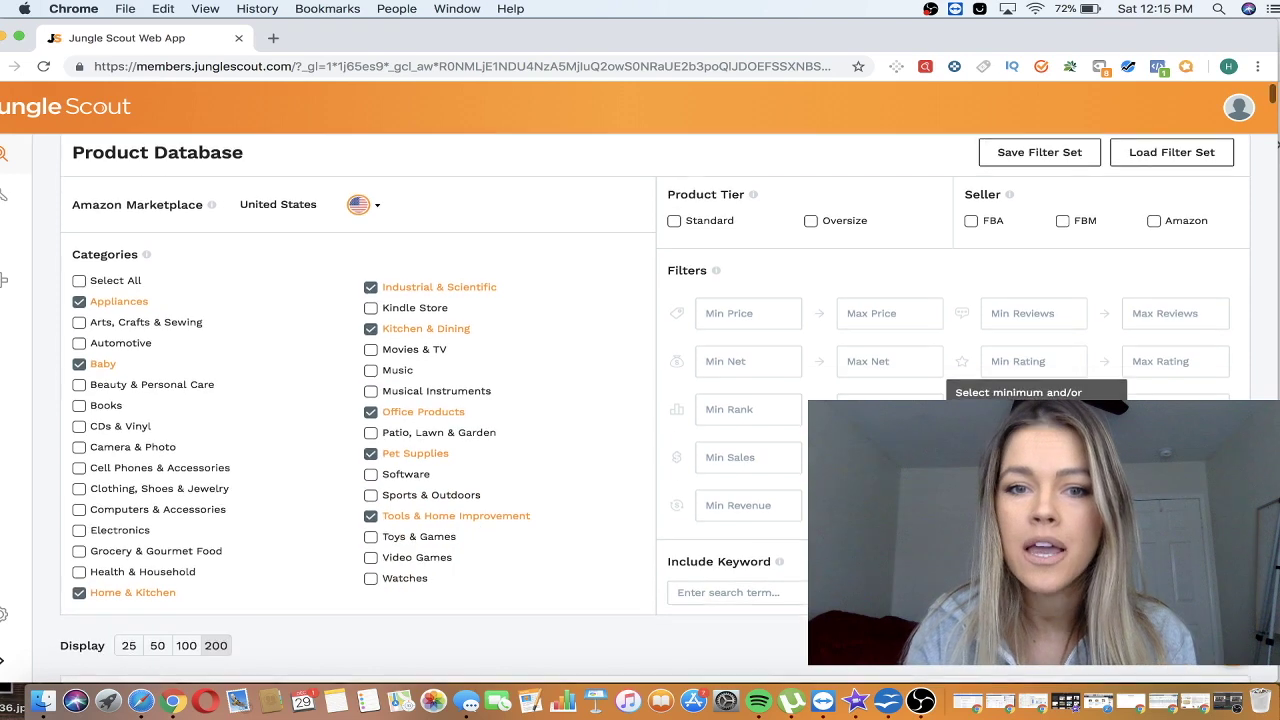
{"action": "left_click", "coordinate": [732, 303]}
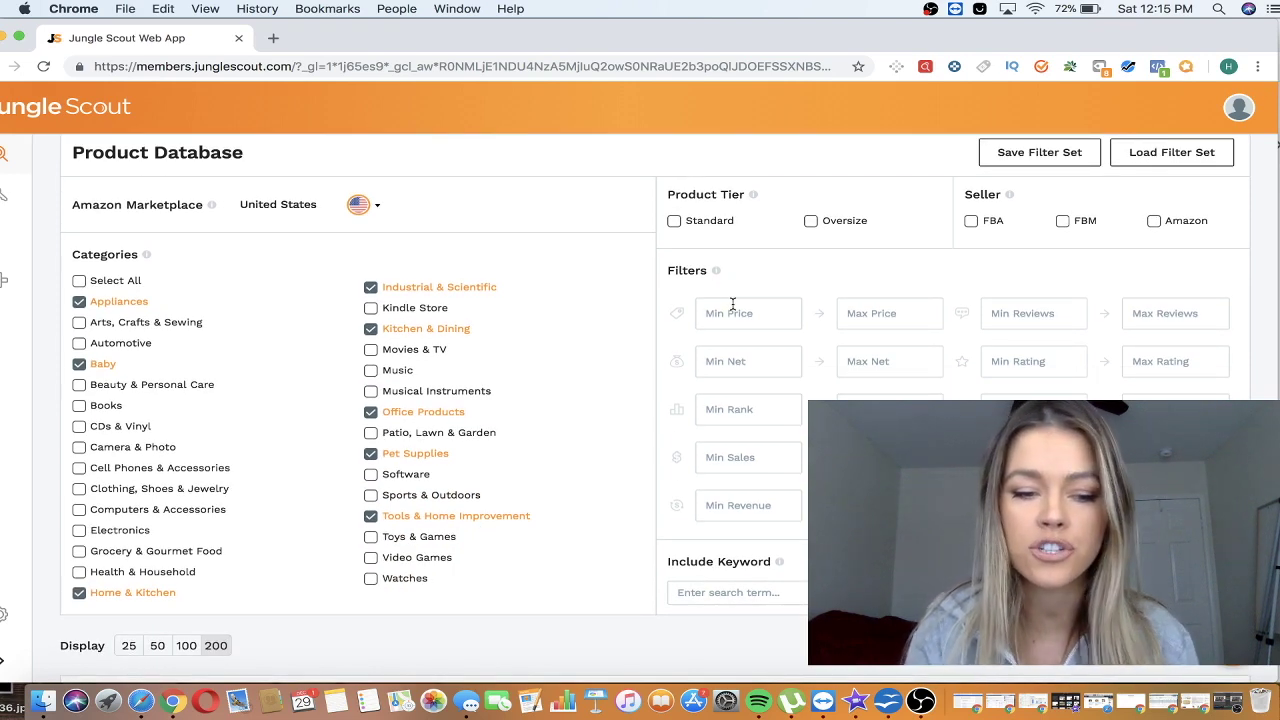
{"action": "type", "text": "14."}
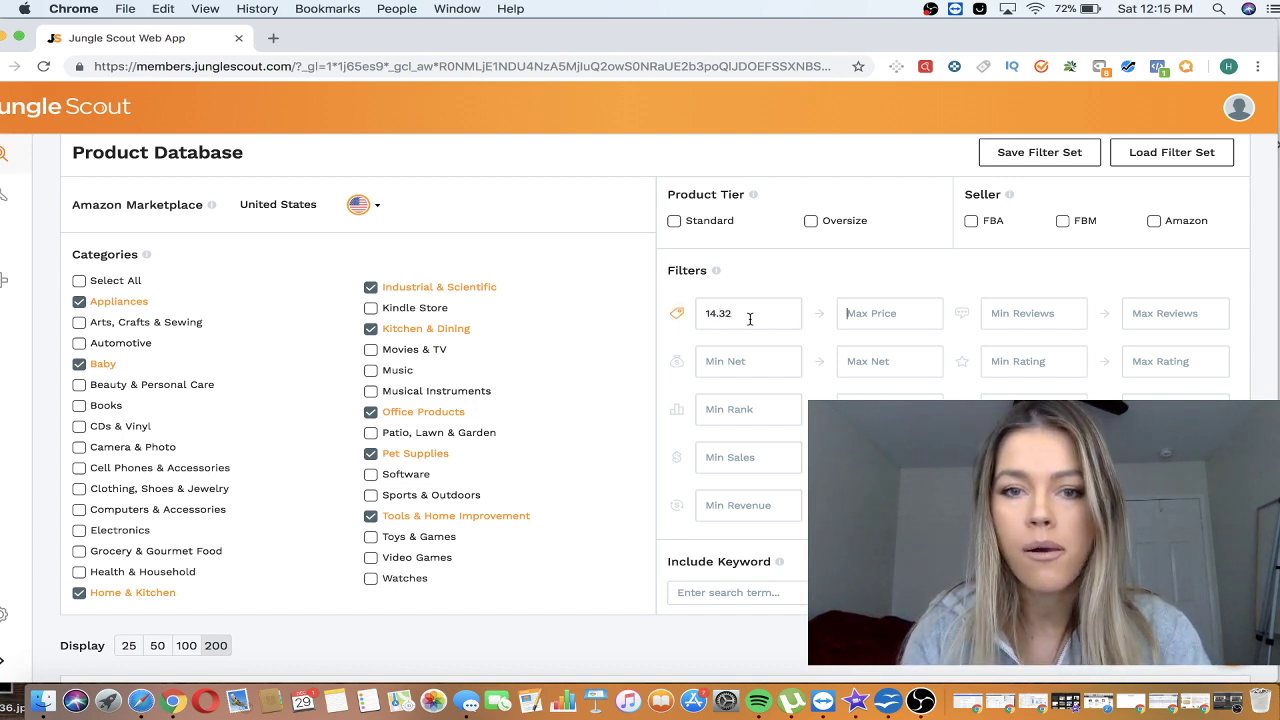
{"action": "type", "text": "32"}
{"action": "key", "text": "BackSpace"}
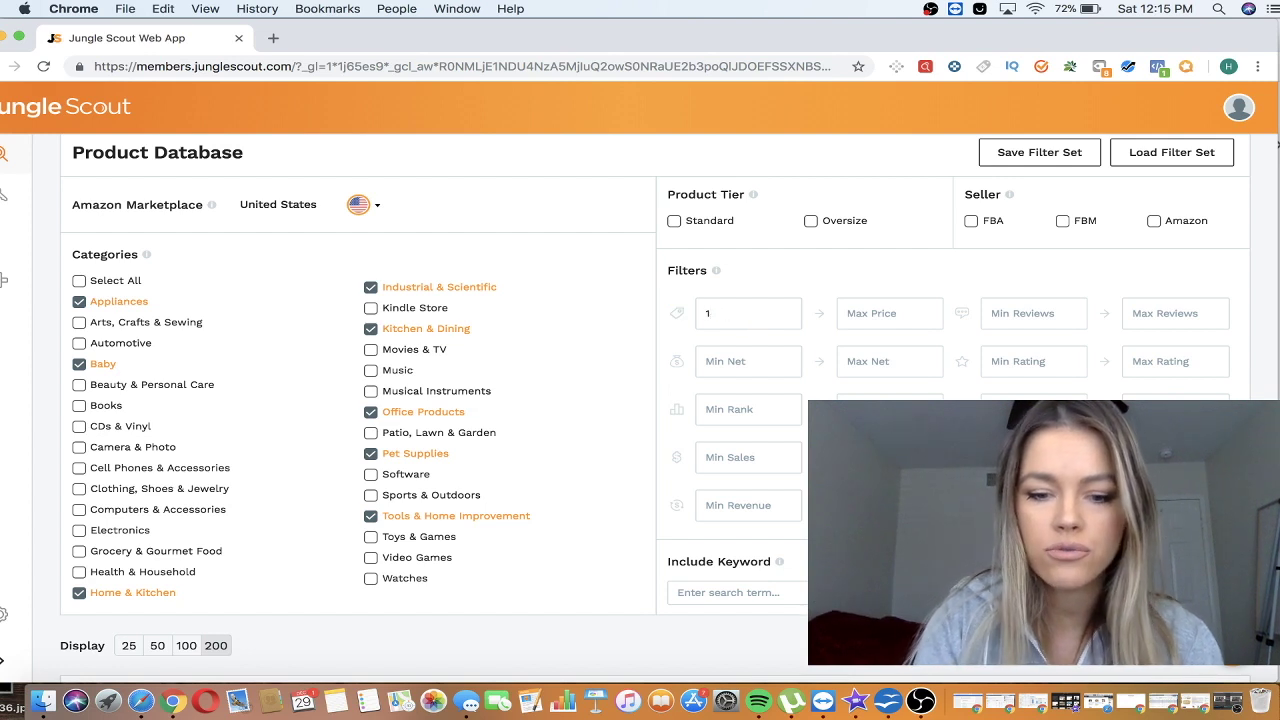
{"action": "type", "text": ".89"}
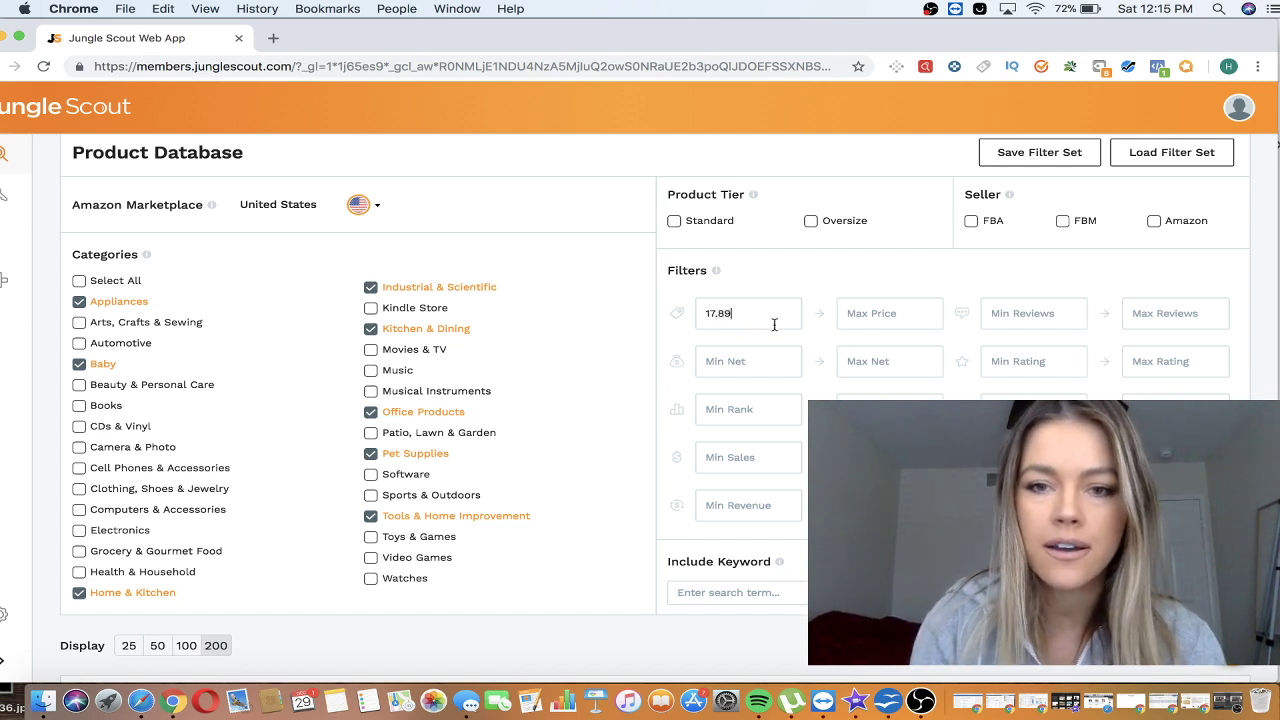
{"action": "left_click", "coordinate": [901, 321]}
{"action": "type", "text": "24.32"}
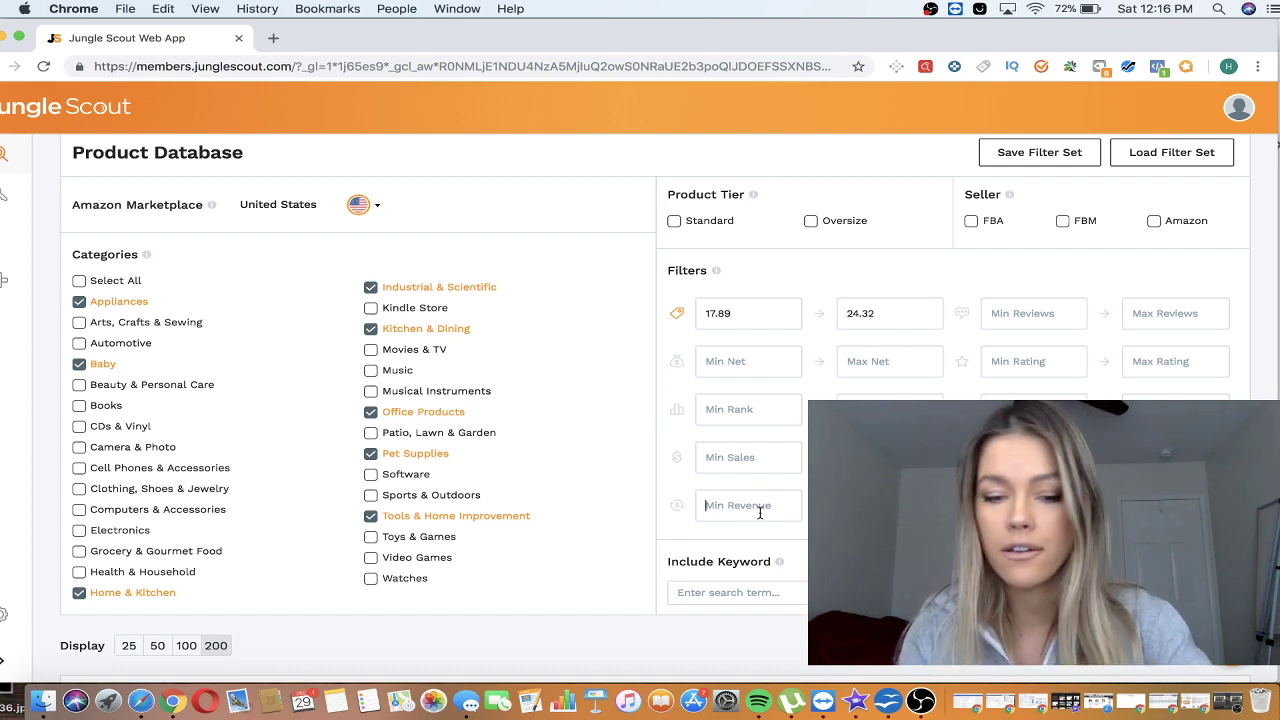
- Set the minimum revenue filter to 6913 and the maximum number of reviews to 238
{"action": "type", "text": "6913"}
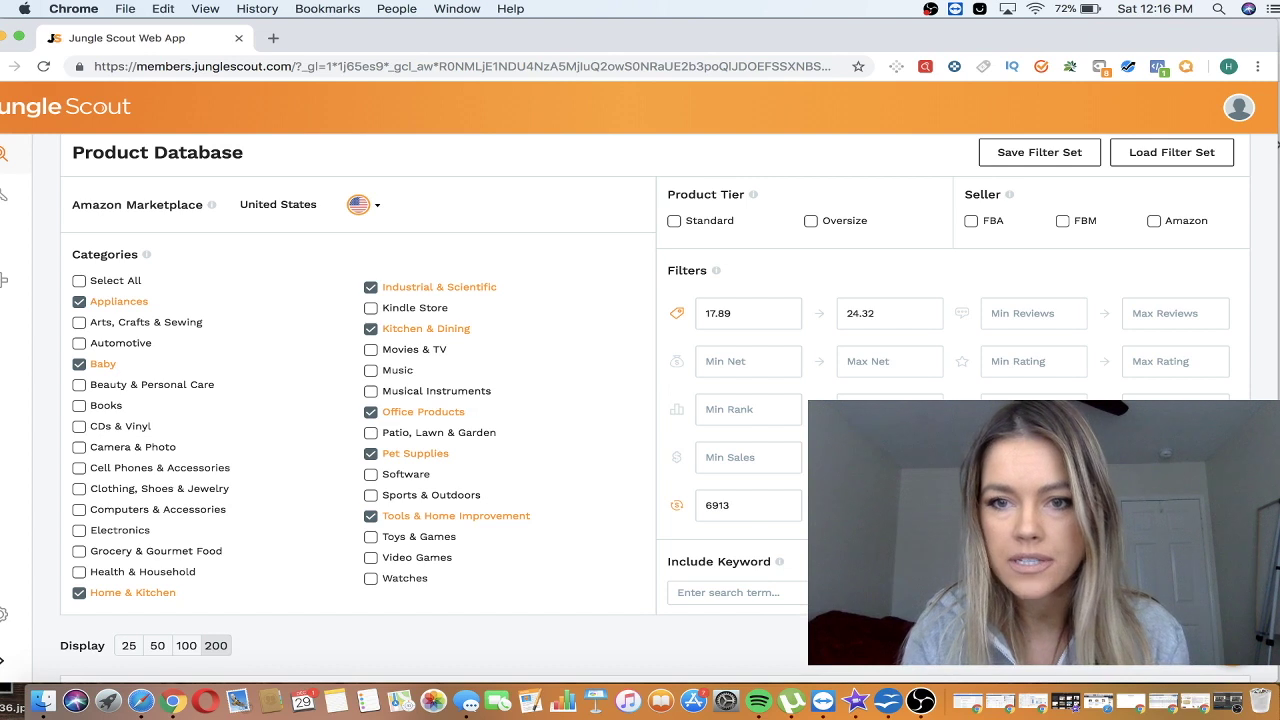
{"action": "left_click", "coordinate": [1147, 315]}
{"action": "type", "text": "238"}
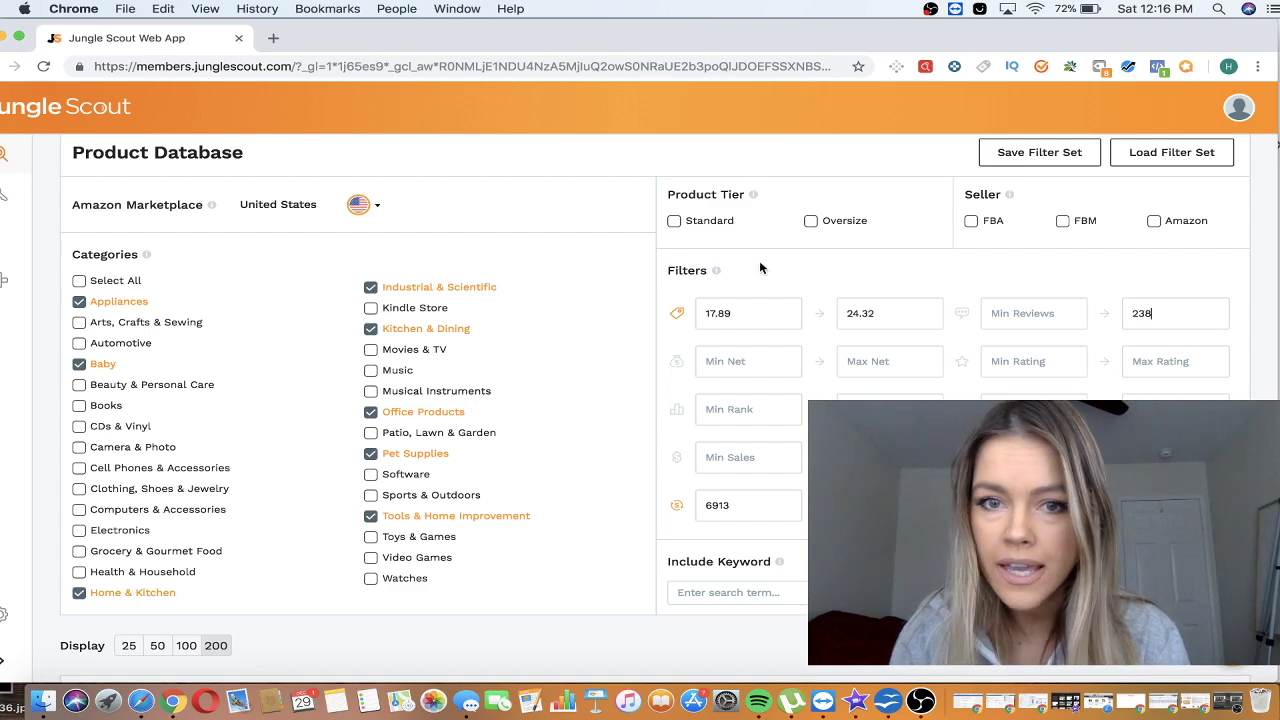
- Limit the product tier to Standard and run the product search with the chosen filters
{"action": "left_click", "coordinate": [674, 224]}
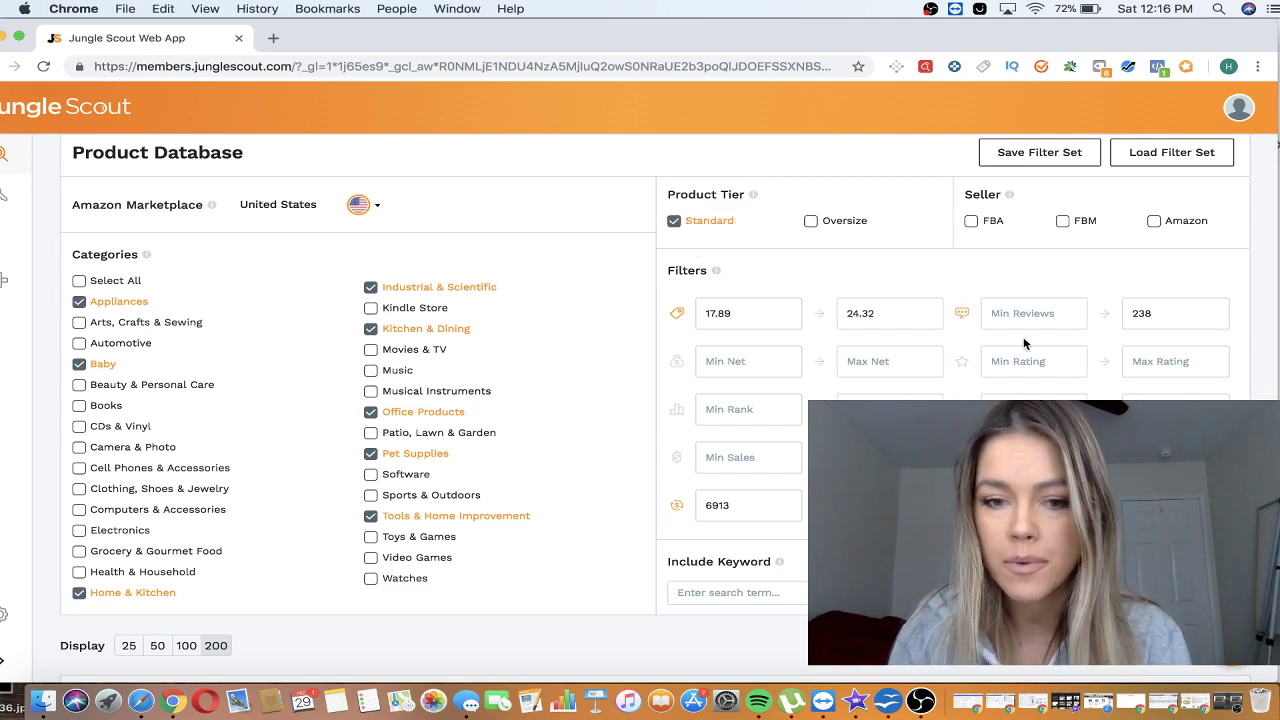
{"action": "scroll", "coordinate": [1024, 344], "scroll_direction": "down", "scroll_amount": 3}
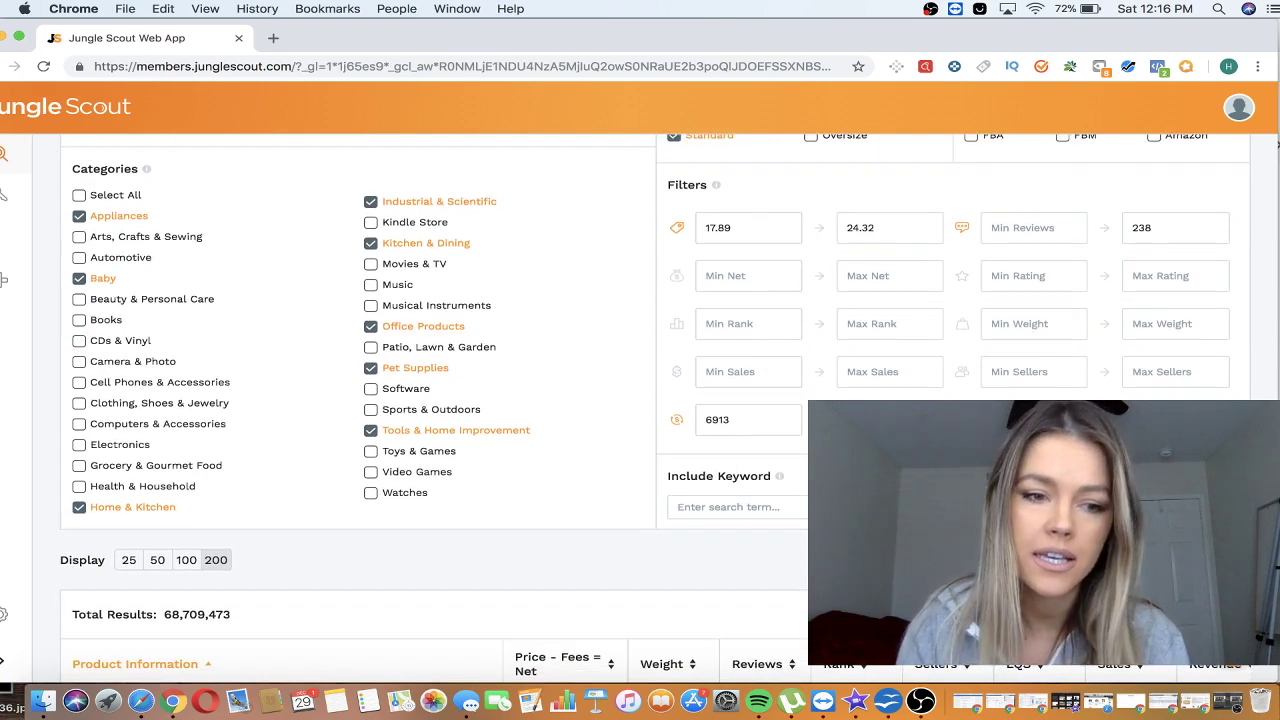
{"action": "scroll", "coordinate": [640, 400], "scroll_direction": "down", "scroll_amount": 10}
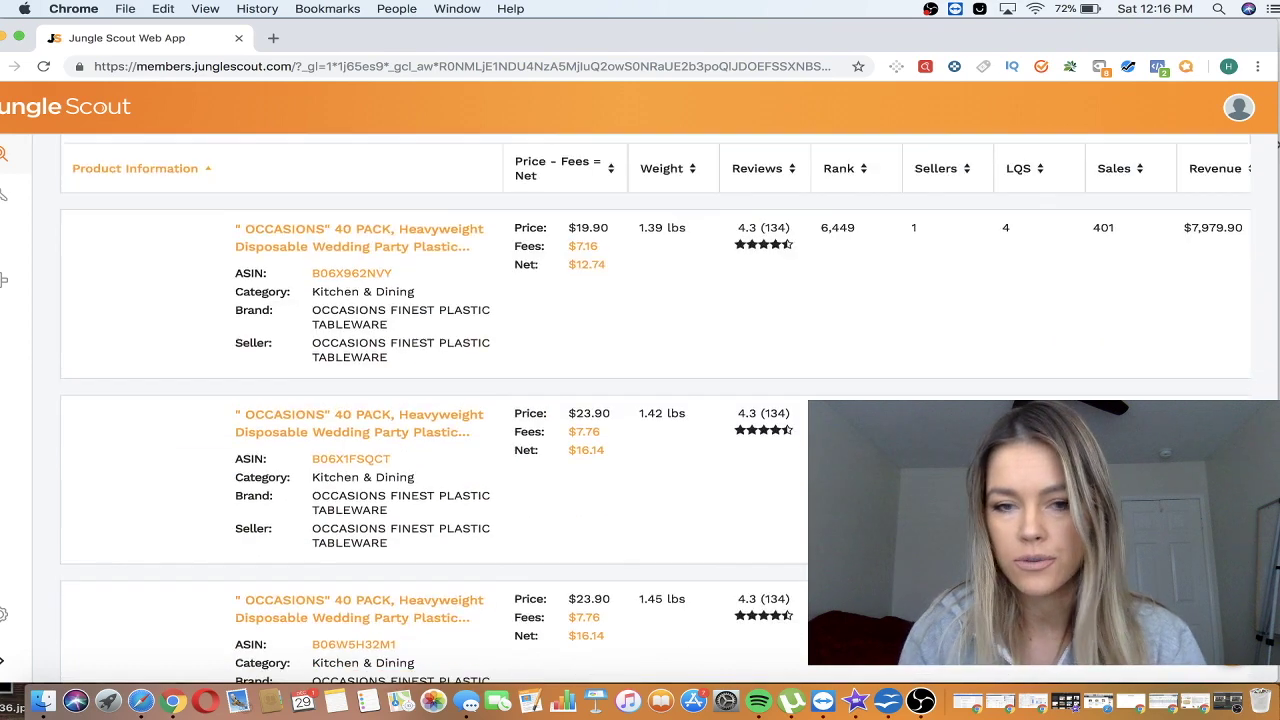
{"action": "scroll", "coordinate": [668, 473], "scroll_direction": "up", "scroll_amount": 3}
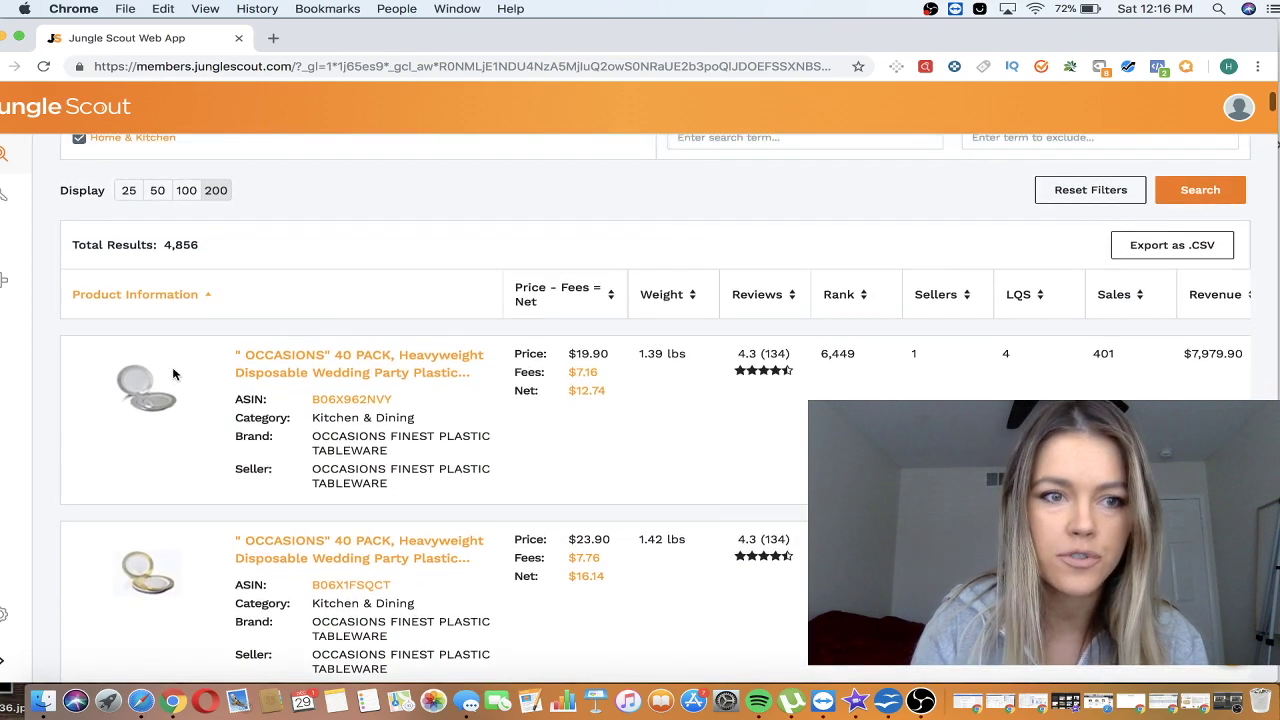
- Check the total result count, skim the first page of product results, and go to results page 5
{"action": "left_click_drag", "start_coordinate": [168, 250], "coordinate": [224, 250]}
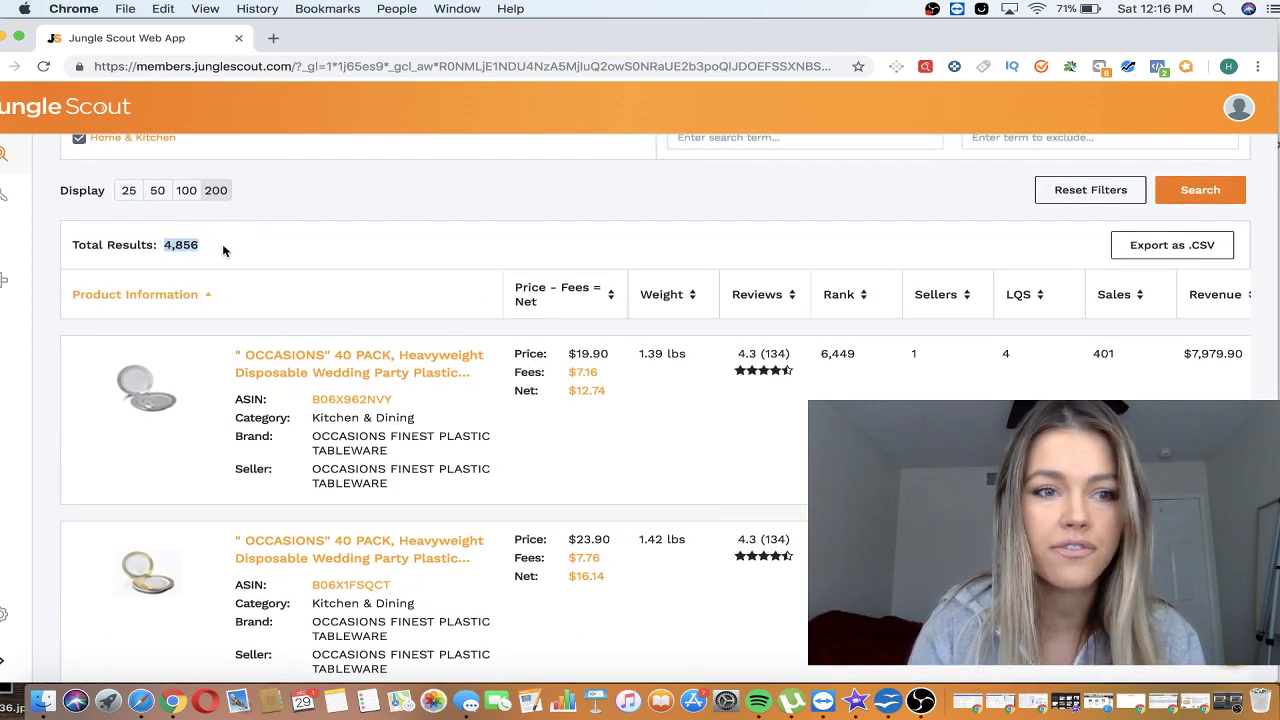
{"action": "left_click", "coordinate": [224, 250]}
{"action": "scroll", "coordinate": [430, 418], "scroll_direction": "down", "scroll_amount": 1}
{"action": "scroll", "coordinate": [426, 417], "scroll_direction": "down", "scroll_amount": 20}
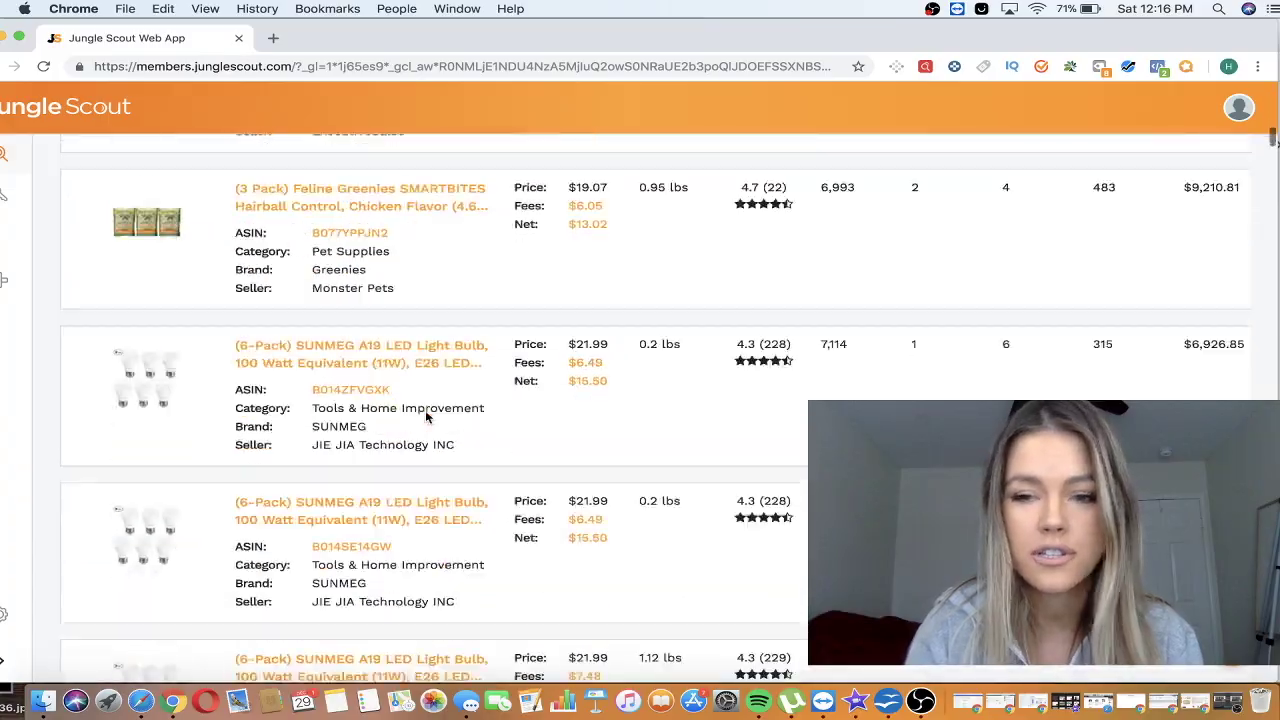
{"action": "scroll", "coordinate": [426, 417], "scroll_direction": "down", "scroll_amount": 20}
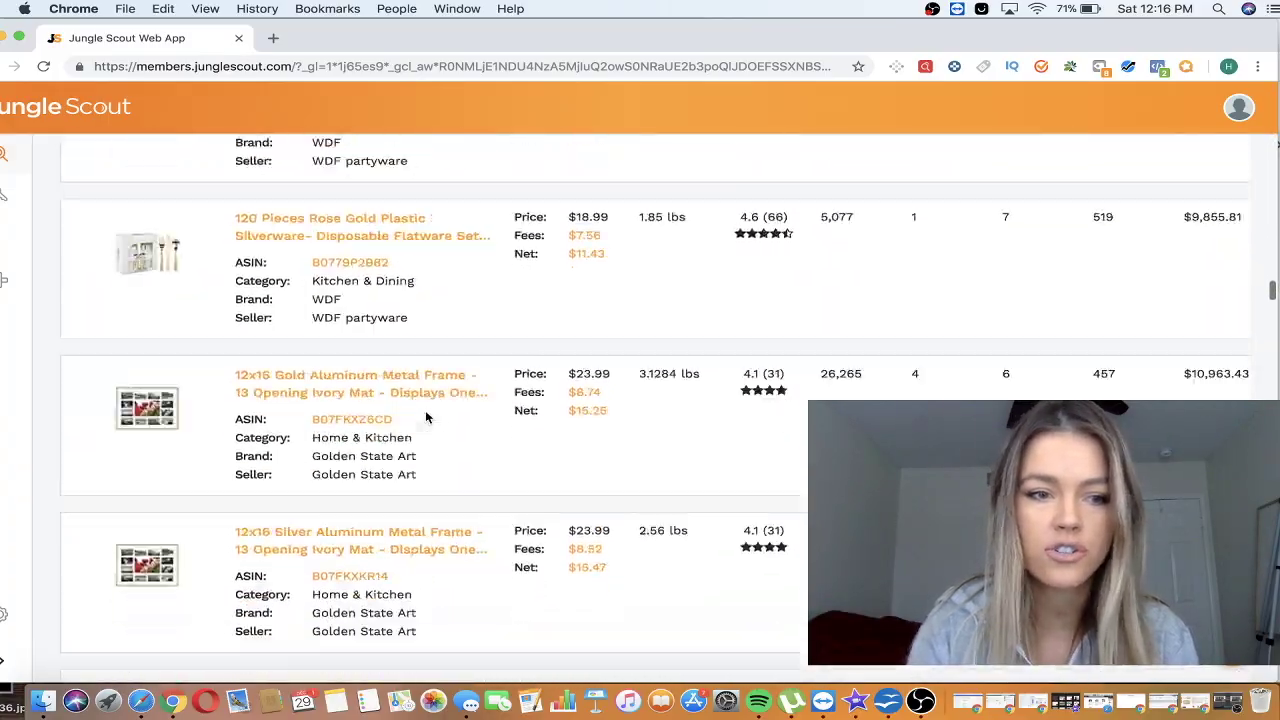
{"action": "scroll", "coordinate": [426, 417], "scroll_direction": "down", "scroll_amount": 20}
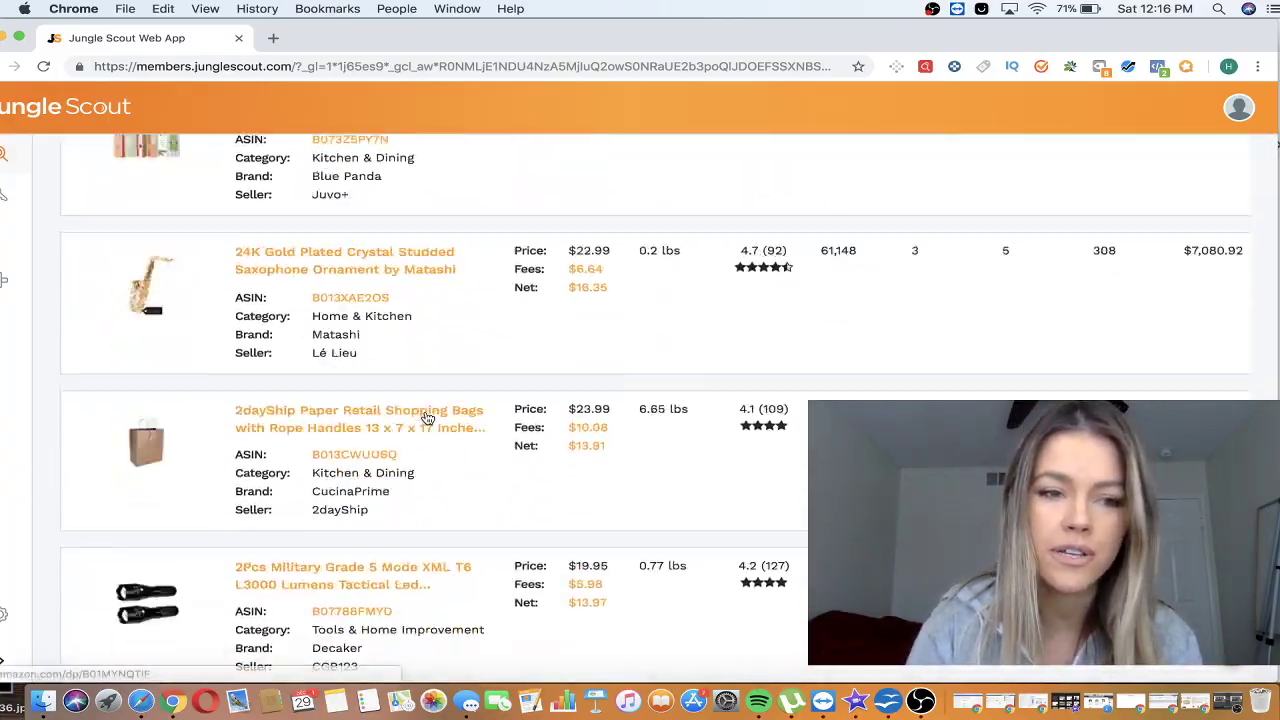
{"action": "scroll", "coordinate": [426, 417], "scroll_direction": "down", "scroll_amount": 20}
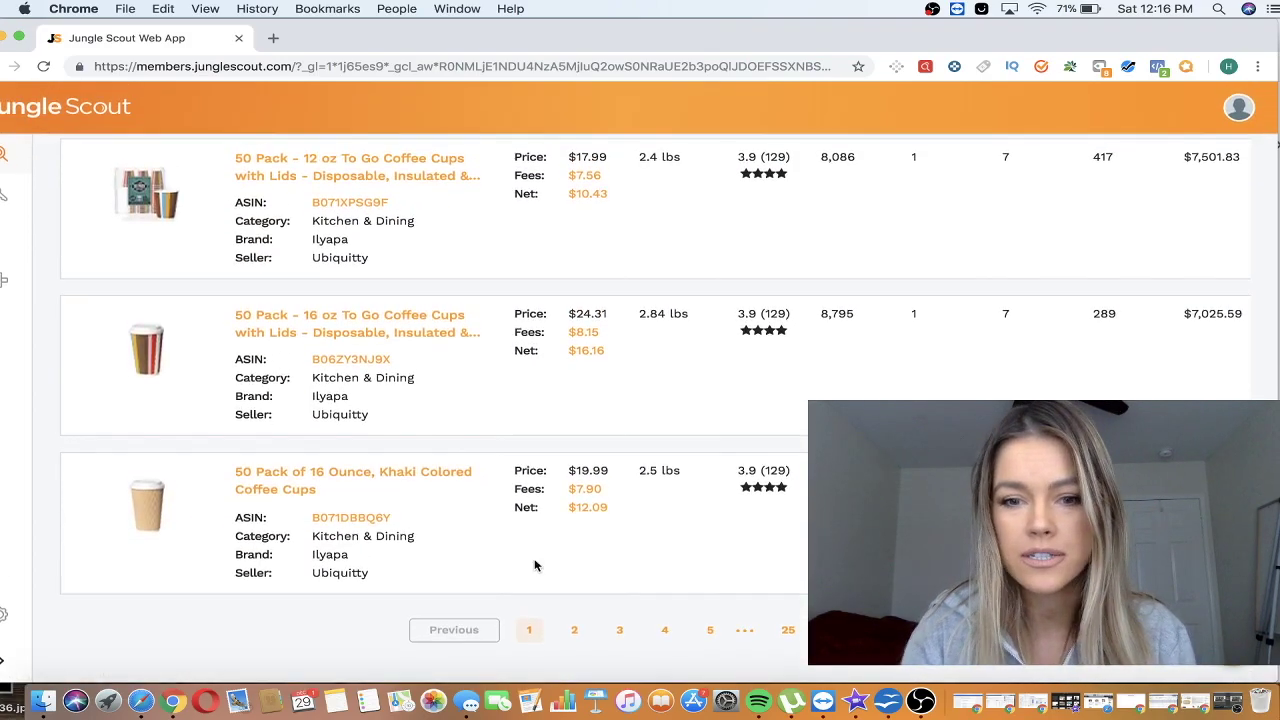
{"action": "left_click", "coordinate": [711, 632]}
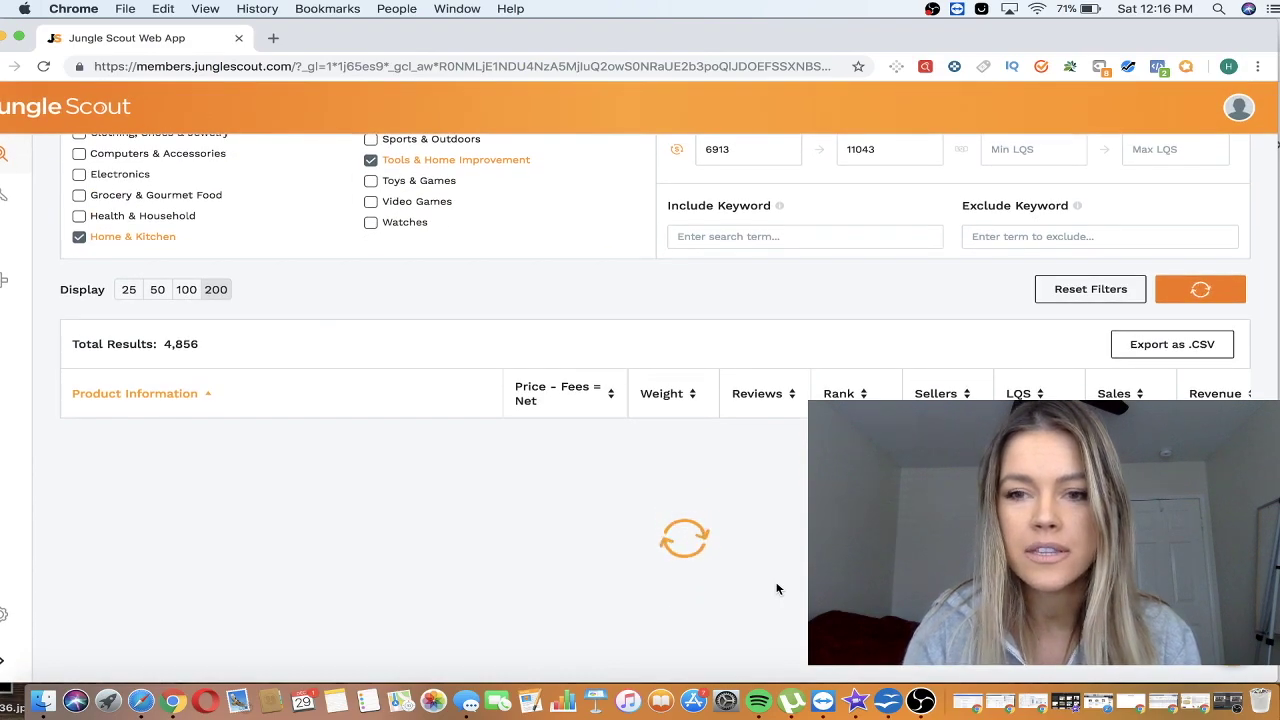
- Skim the products on results page 5 and go to results page 7
{"action": "scroll", "coordinate": [777, 589], "scroll_direction": "down", "scroll_amount": 7}
{"action": "scroll", "coordinate": [777, 589], "scroll_direction": "down", "scroll_amount": 20}
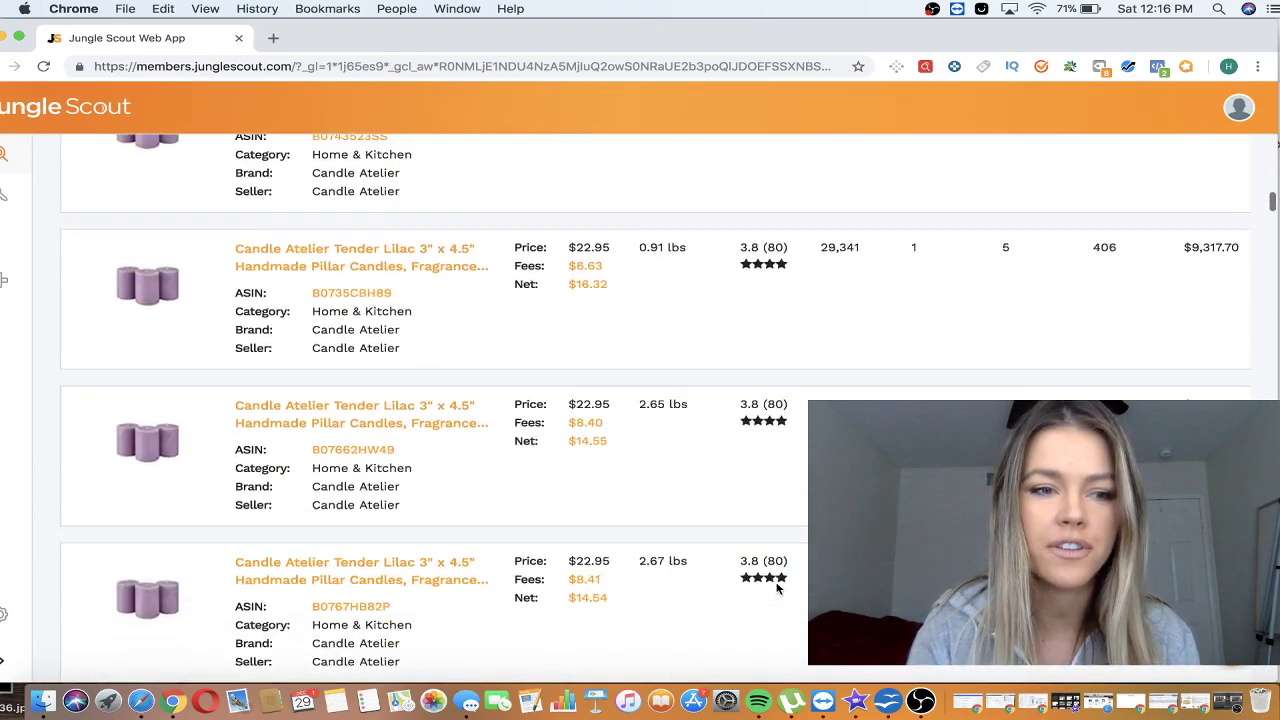
{"action": "scroll", "coordinate": [777, 589], "scroll_direction": "down", "scroll_amount": 20}
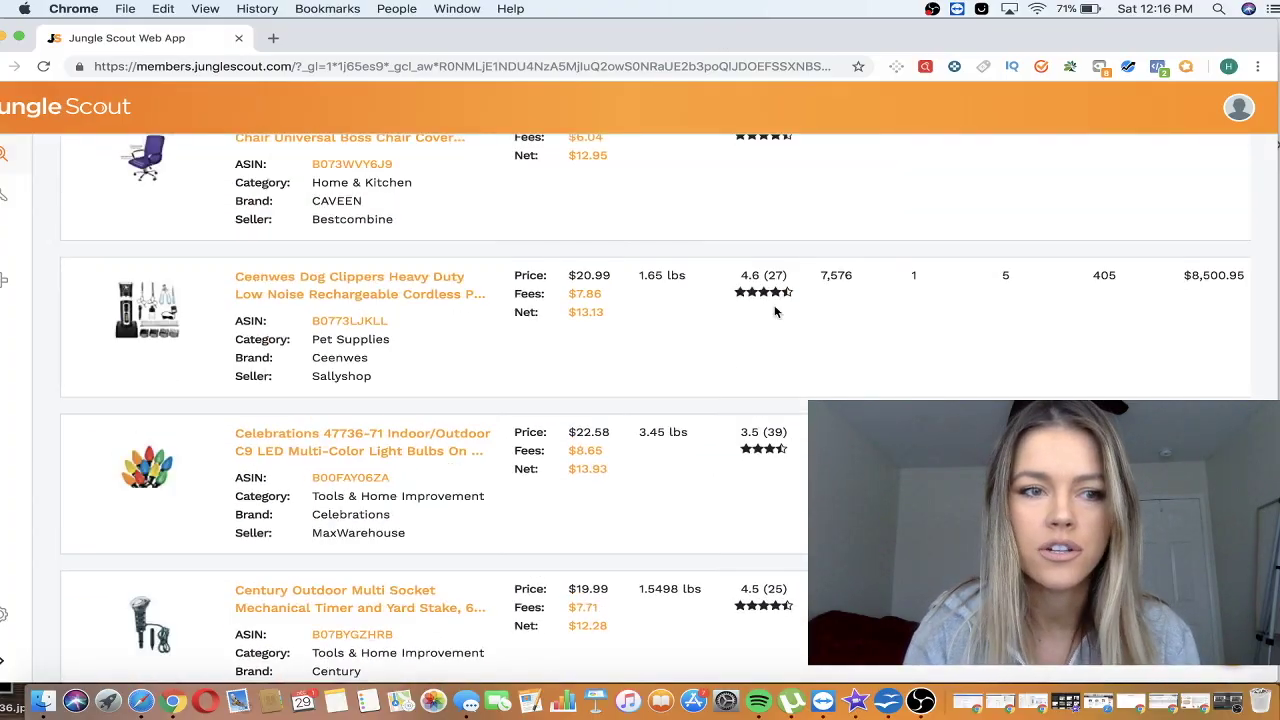
{"action": "scroll", "coordinate": [640, 400], "scroll_direction": "down", "scroll_amount": 20}
{"action": "scroll", "coordinate": [655, 408], "scroll_direction": "down", "scroll_amount": 20}
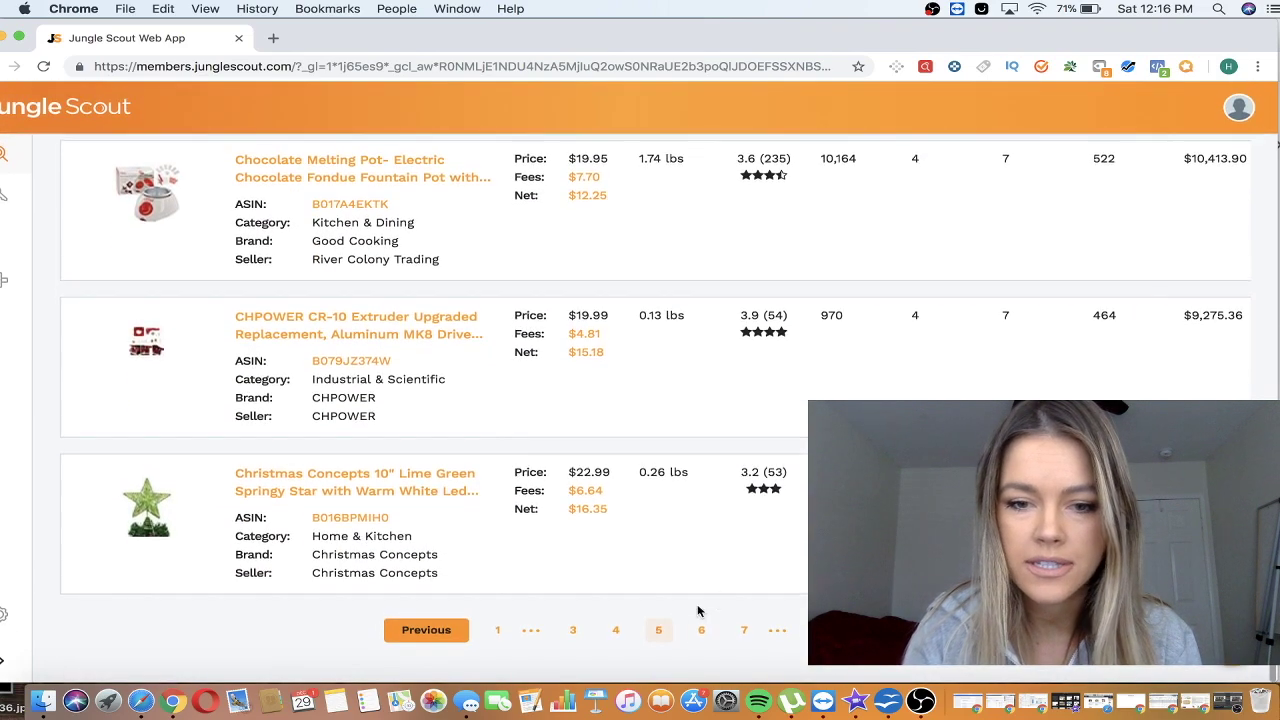
{"action": "left_click", "coordinate": [742, 626]}
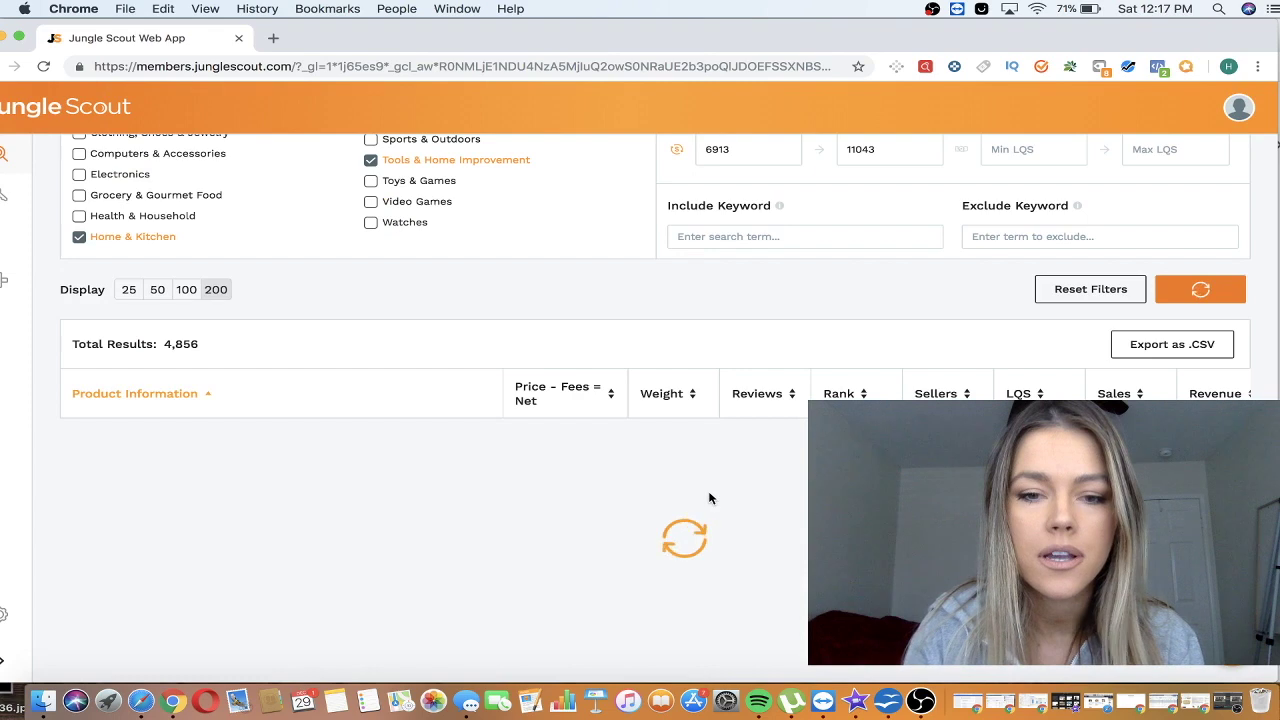
- Open the Amazon listing of the Ceramic Brown Yarn Bowl for Knitting in a new tab
{"action": "scroll", "coordinate": [705, 511], "scroll_direction": "down", "scroll_amount": 3}
{"action": "scroll", "coordinate": [705, 517], "scroll_direction": "up", "scroll_amount": 2}
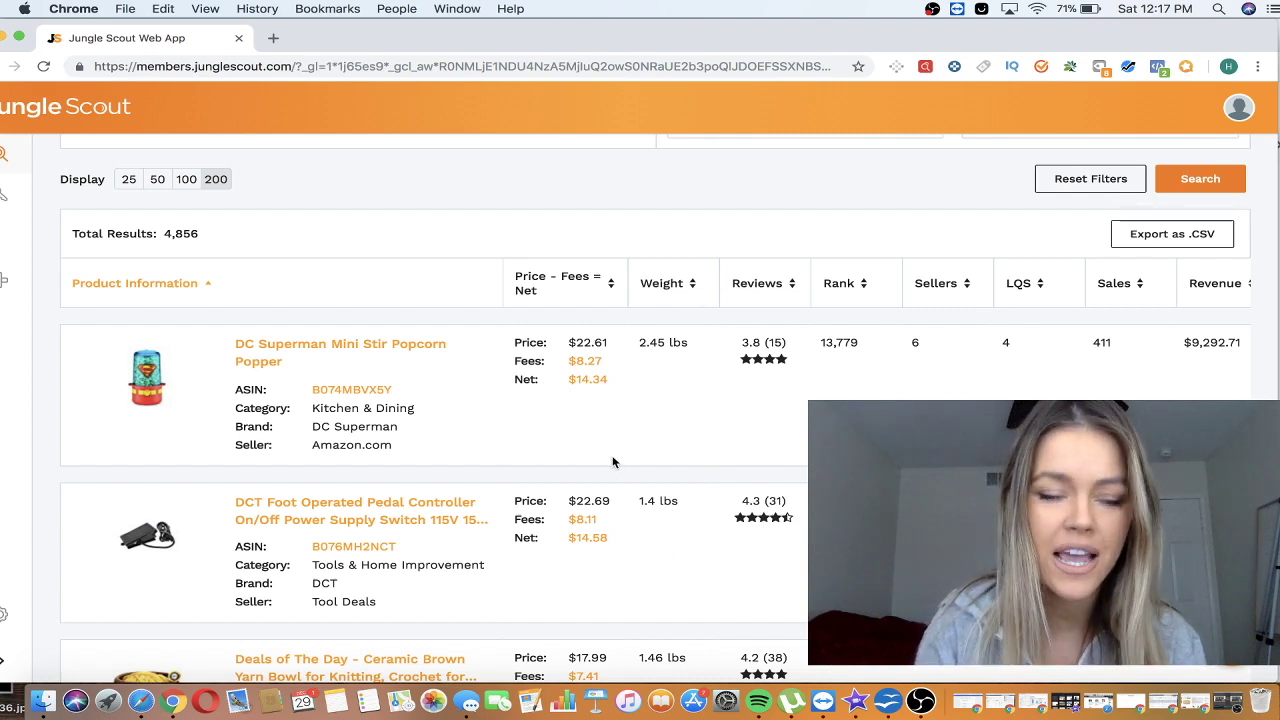
{"action": "scroll", "coordinate": [614, 462], "scroll_direction": "down", "scroll_amount": 5}
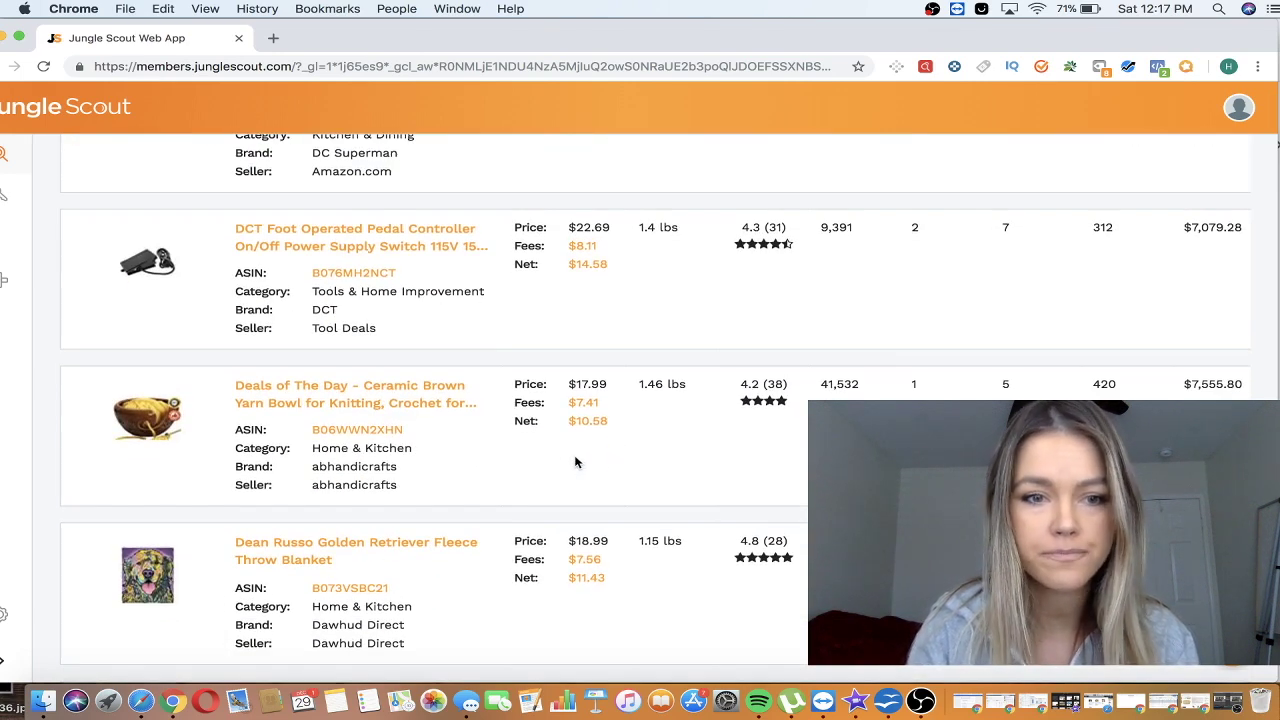
{"action": "right_click", "coordinate": [445, 408]}
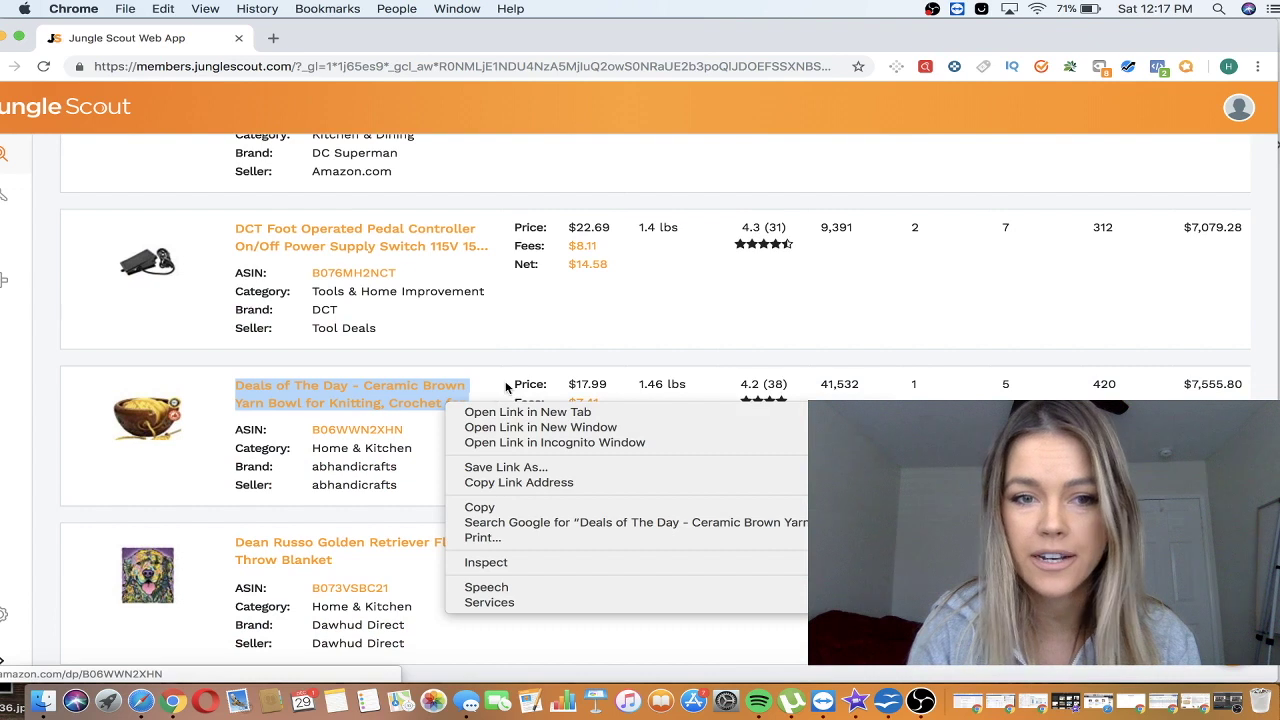
{"action": "left_click", "coordinate": [532, 410]}
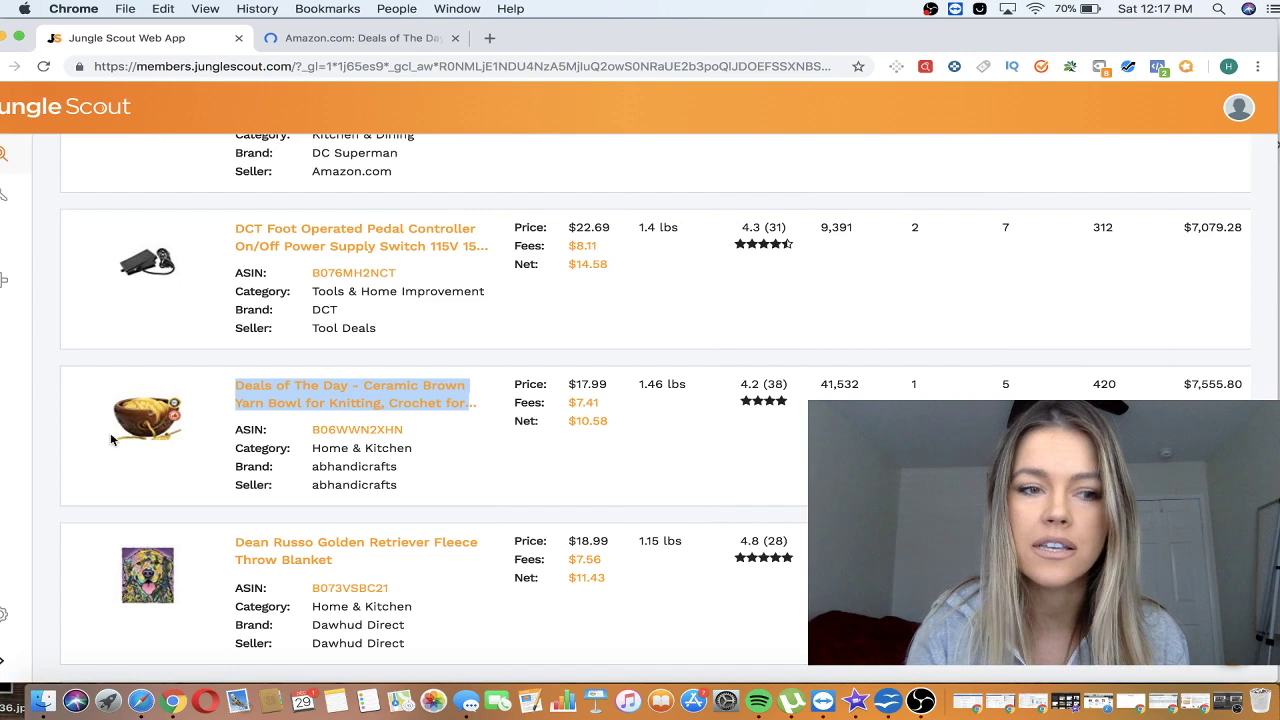
- Open the Amazon listing of the Deconovo Blackout Curtain Valances in a new tab
{"action": "scroll", "coordinate": [240, 460], "scroll_direction": "down", "scroll_amount": 2}
{"action": "left_click", "coordinate": [240, 460]}
{"action": "scroll", "coordinate": [240, 458], "scroll_direction": "down", "scroll_amount": 5}
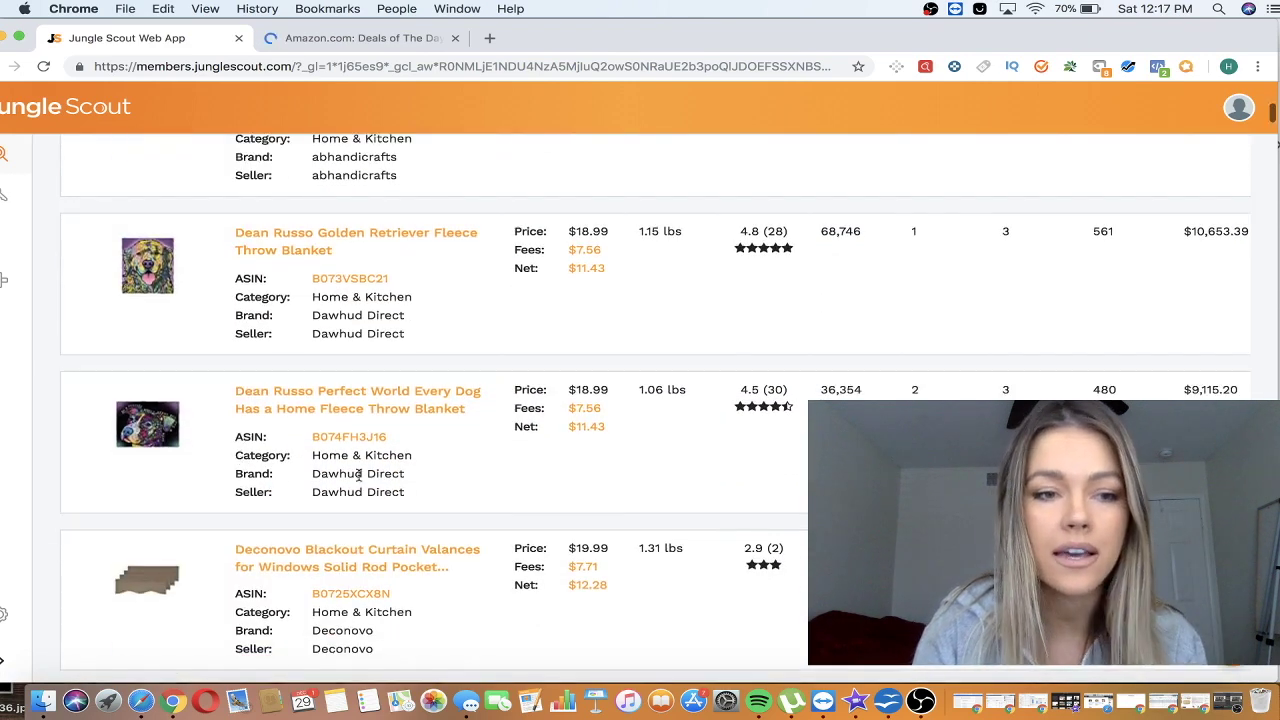
{"action": "scroll", "coordinate": [375, 507], "scroll_direction": "down", "scroll_amount": 2}
{"action": "scroll", "coordinate": [375, 507], "scroll_direction": "down", "scroll_amount": 4}
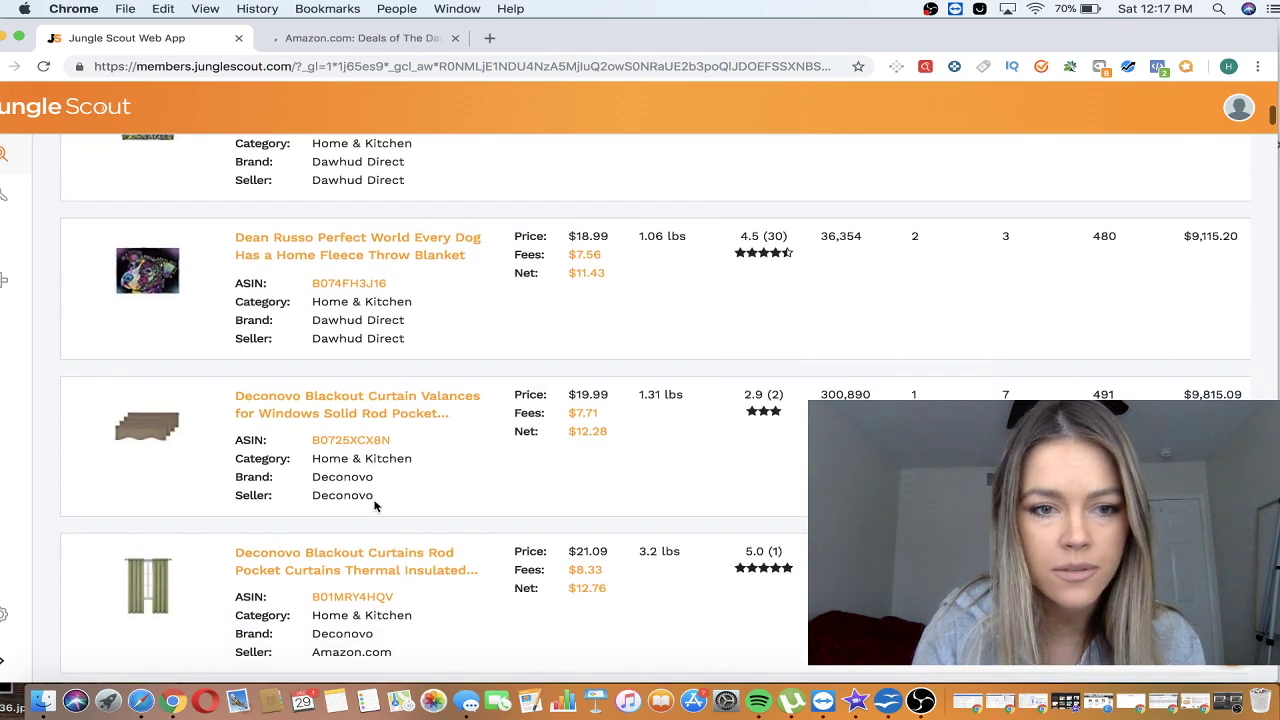
{"action": "right_click", "coordinate": [406, 411]}
{"action": "left_click", "coordinate": [466, 418]}
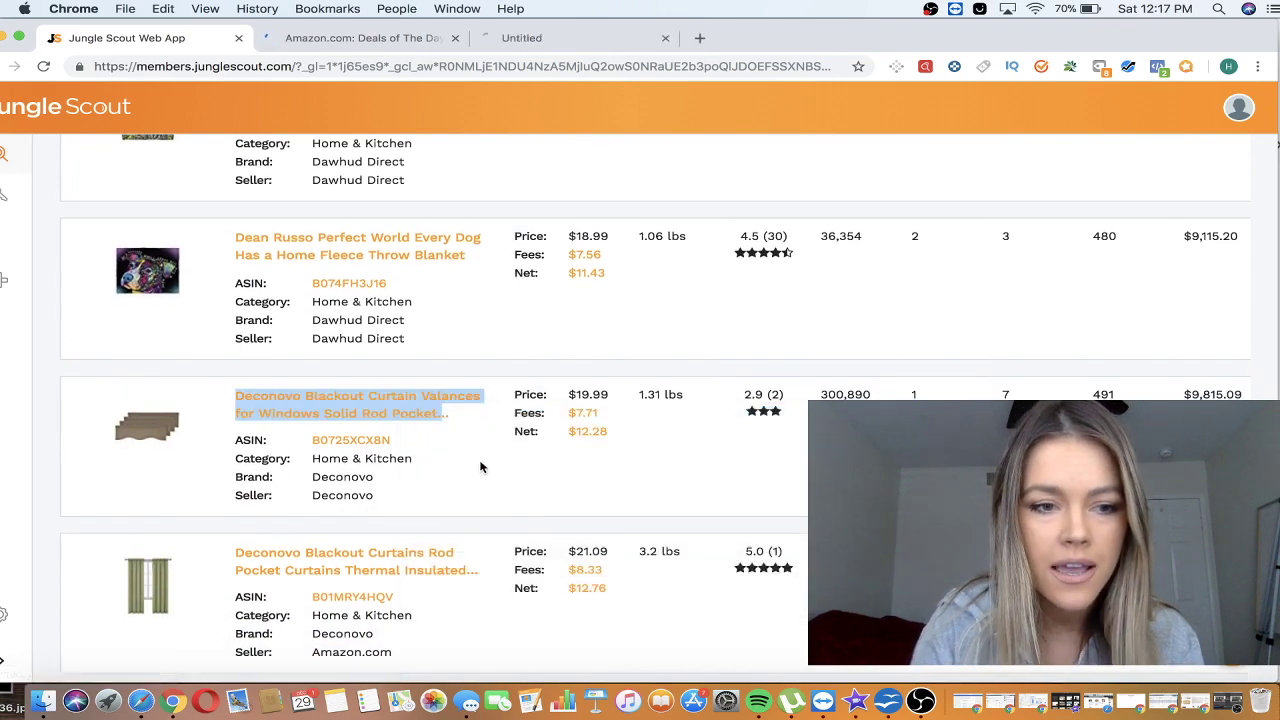
- Open the Amazon listing of the Defrosting Tray with Two Meat Claws in a new tab
{"action": "scroll", "coordinate": [480, 465], "scroll_direction": "down", "scroll_amount": 5}
{"action": "scroll", "coordinate": [480, 465], "scroll_direction": "down", "scroll_amount": 7}
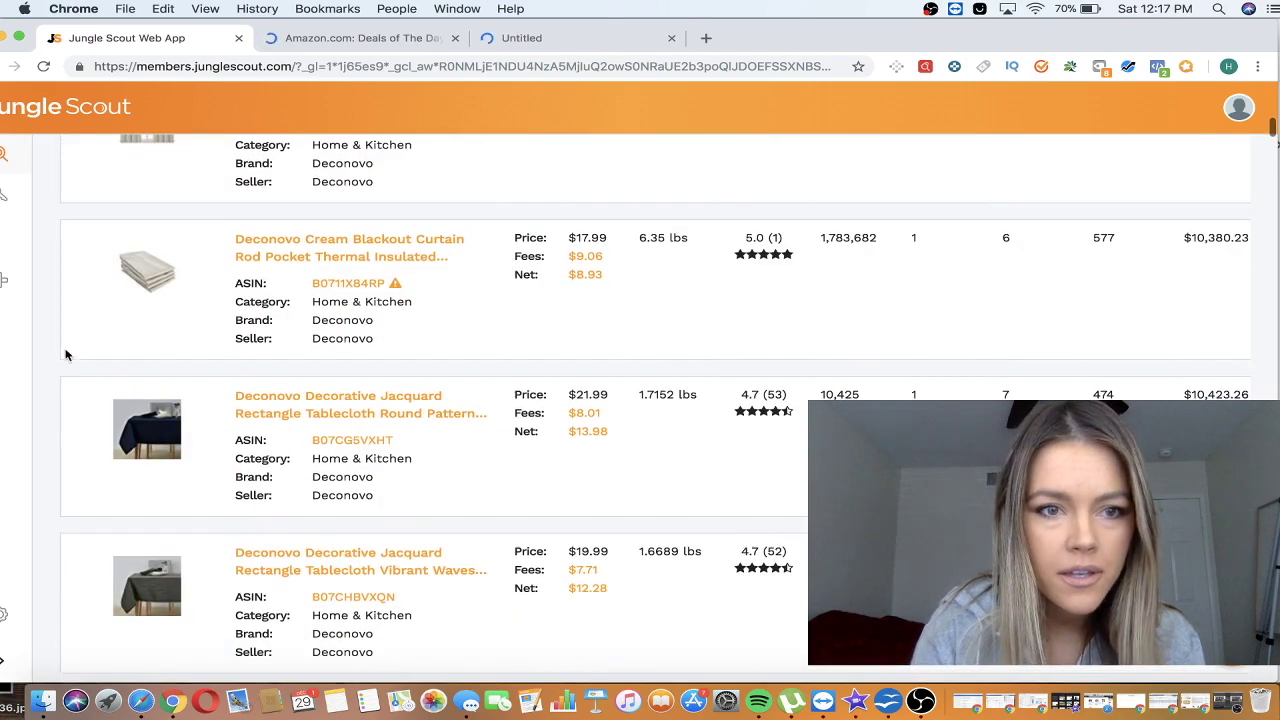
{"action": "scroll", "coordinate": [66, 354], "scroll_direction": "down", "scroll_amount": 6}
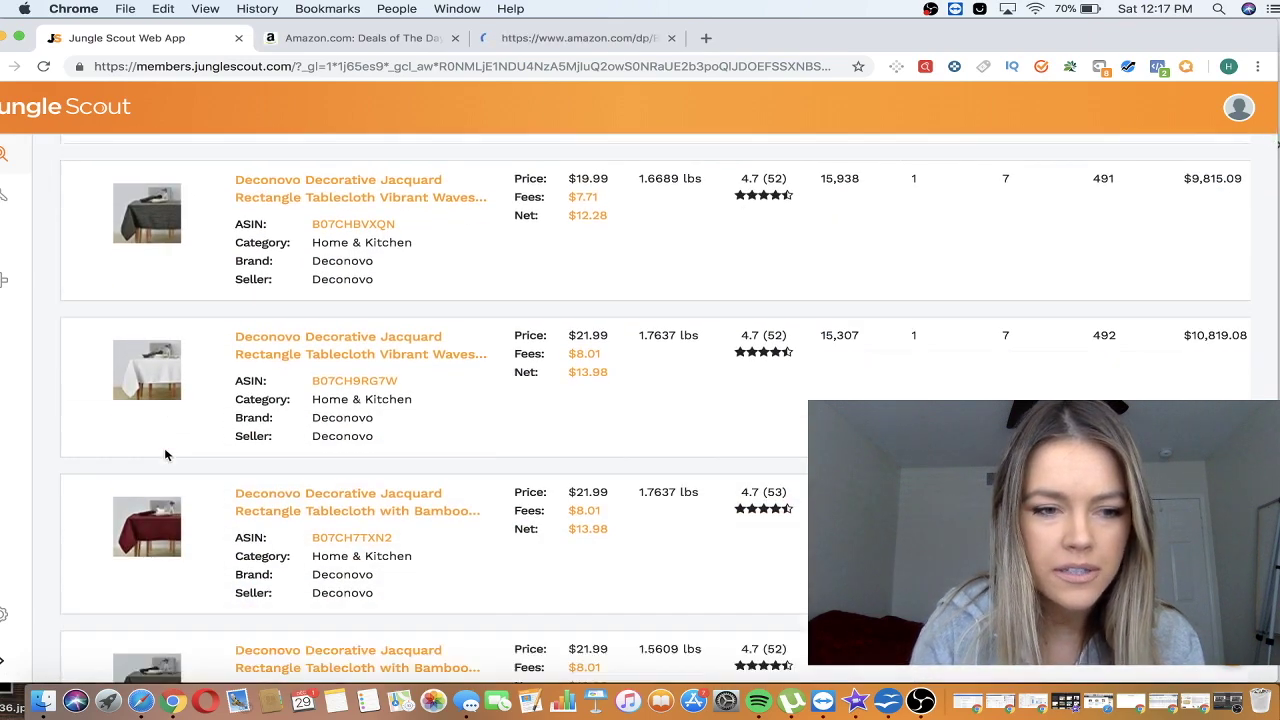
{"action": "scroll", "coordinate": [166, 455], "scroll_direction": "down", "scroll_amount": 10}
{"action": "scroll", "coordinate": [166, 455], "scroll_direction": "down", "scroll_amount": 10}
{"action": "scroll", "coordinate": [166, 455], "scroll_direction": "down", "scroll_amount": 10}
{"action": "scroll", "coordinate": [166, 455], "scroll_direction": "down", "scroll_amount": 10}
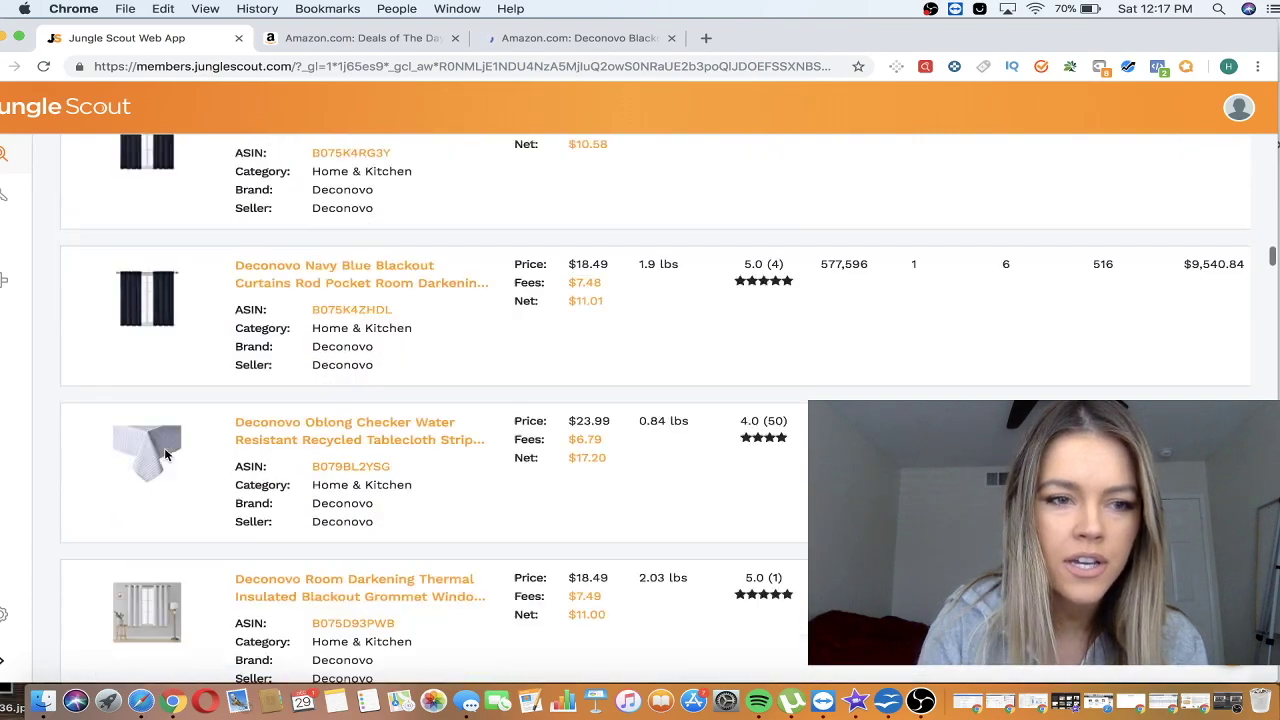
{"action": "scroll", "coordinate": [166, 455], "scroll_direction": "down", "scroll_amount": 10}
{"action": "scroll", "coordinate": [166, 455], "scroll_direction": "down", "scroll_amount": 10}
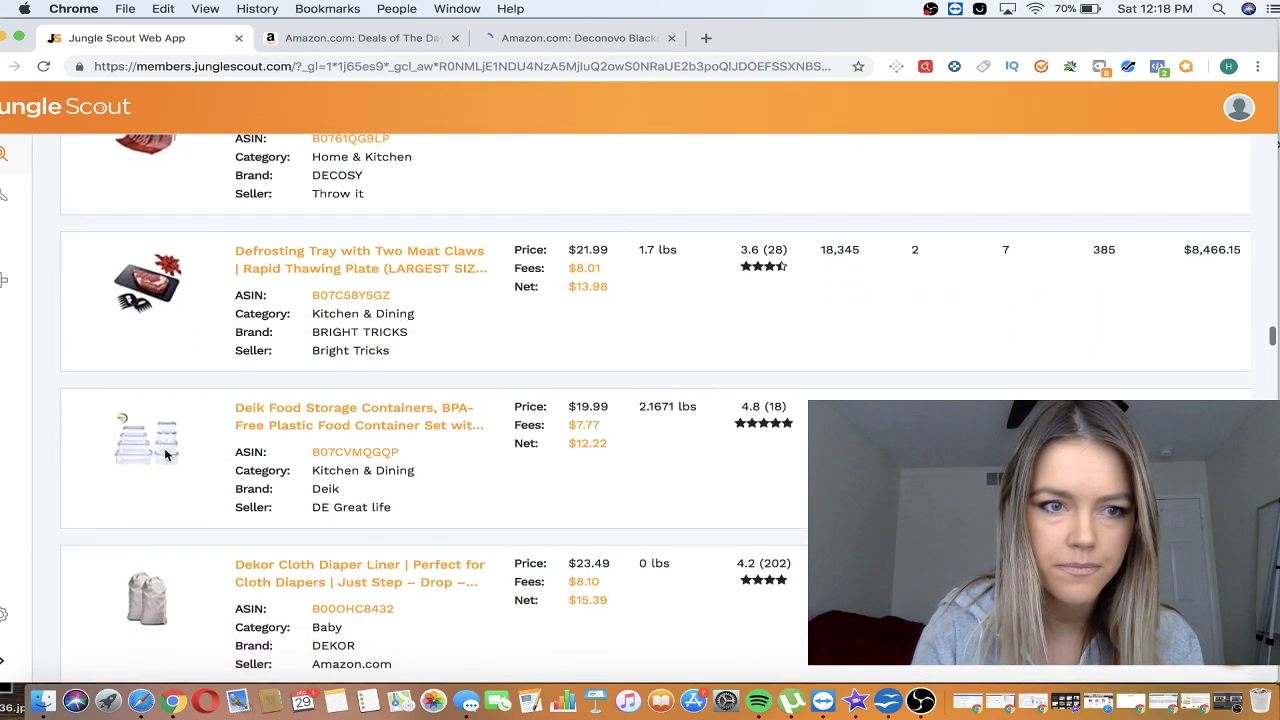
{"action": "scroll", "coordinate": [166, 455], "scroll_direction": "up", "scroll_amount": 1}
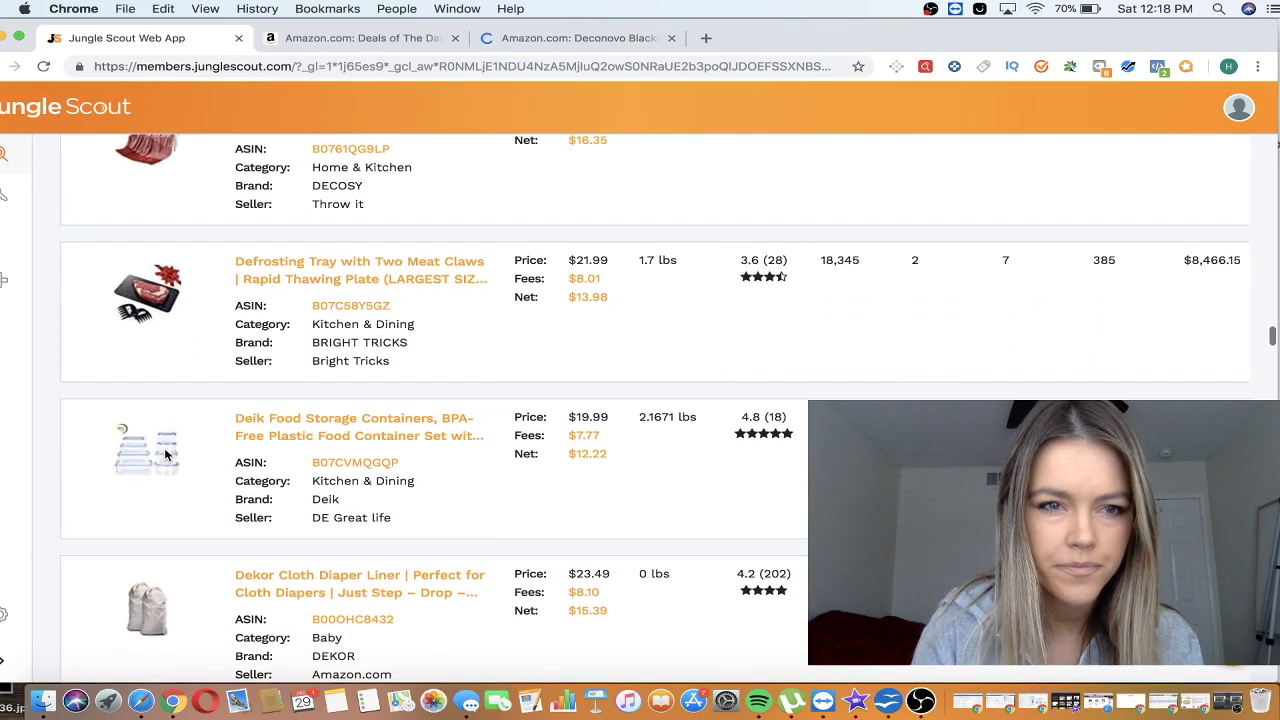
{"action": "right_click", "coordinate": [400, 263]}
{"action": "left_click", "coordinate": [440, 270]}
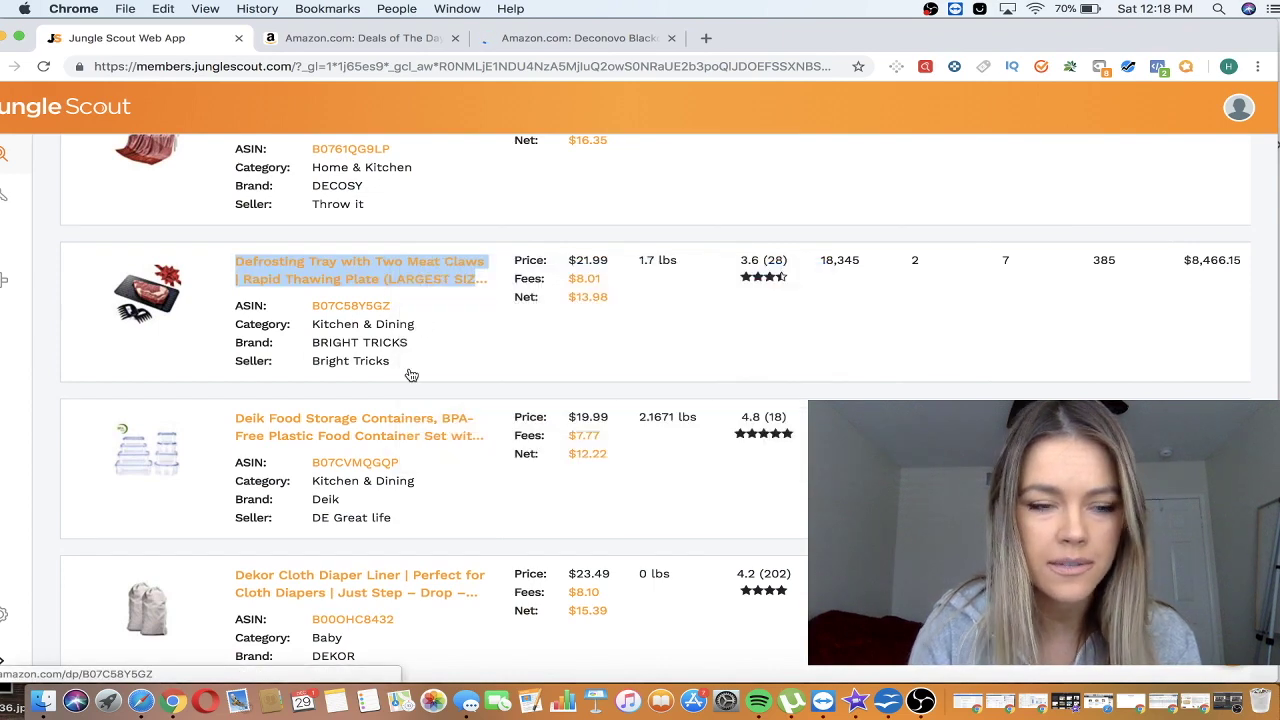
- Check the defrosting tray's review rating, review count and weight in the results
{"action": "scroll", "coordinate": [409, 374], "scroll_direction": "down", "scroll_amount": 2}
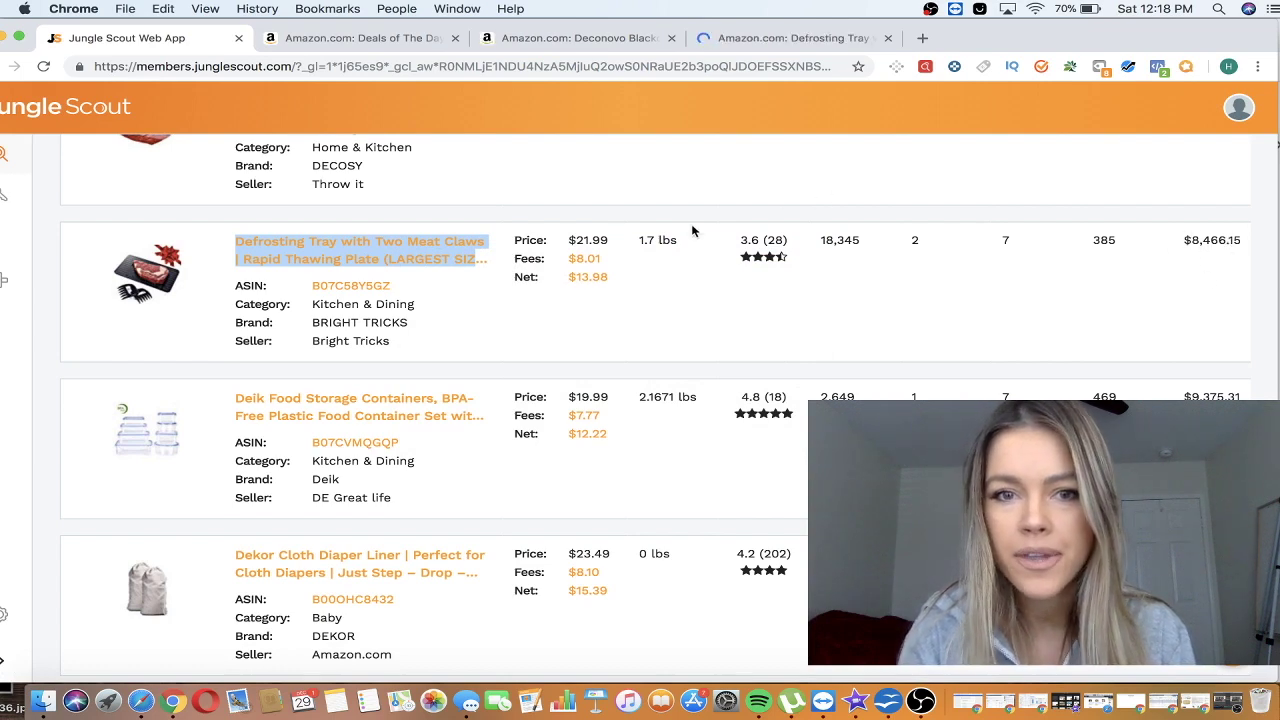
{"action": "left_click_drag", "start_coordinate": [739, 243], "coordinate": [778, 244]}
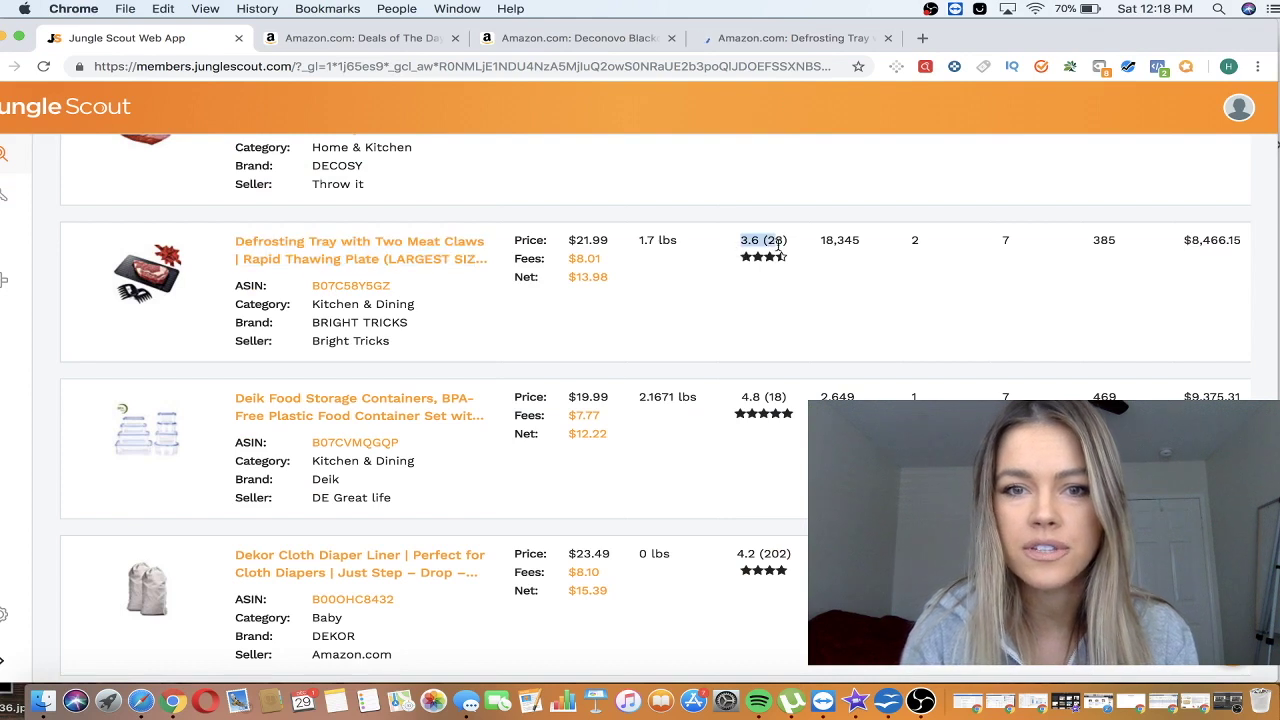
{"action": "left_click", "coordinate": [740, 240]}
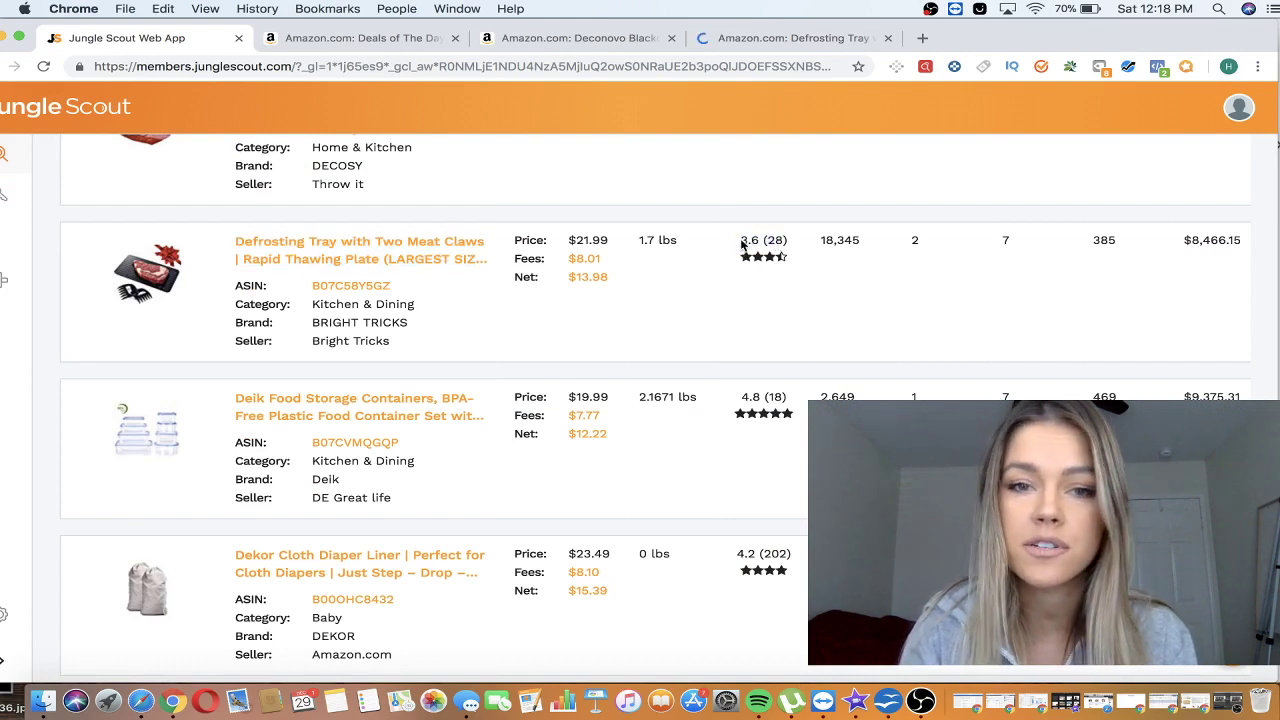
{"action": "left_click_drag", "start_coordinate": [636, 244], "coordinate": [687, 245]}
{"action": "left_click", "coordinate": [686, 241]}
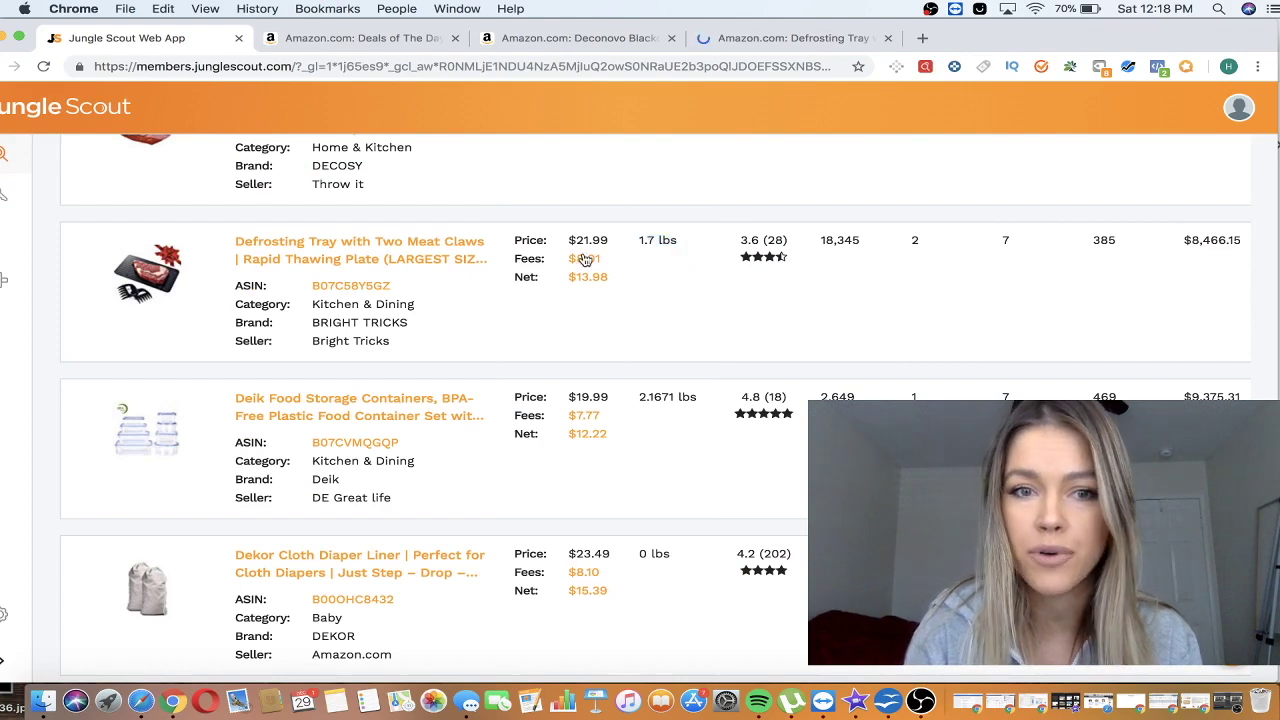
- Open the Amazon listing of the Dekor Cloth Diaper Liner with ASIN B00IZULWCC in a new tab
{"action": "scroll", "coordinate": [399, 451], "scroll_direction": "down", "scroll_amount": 6}
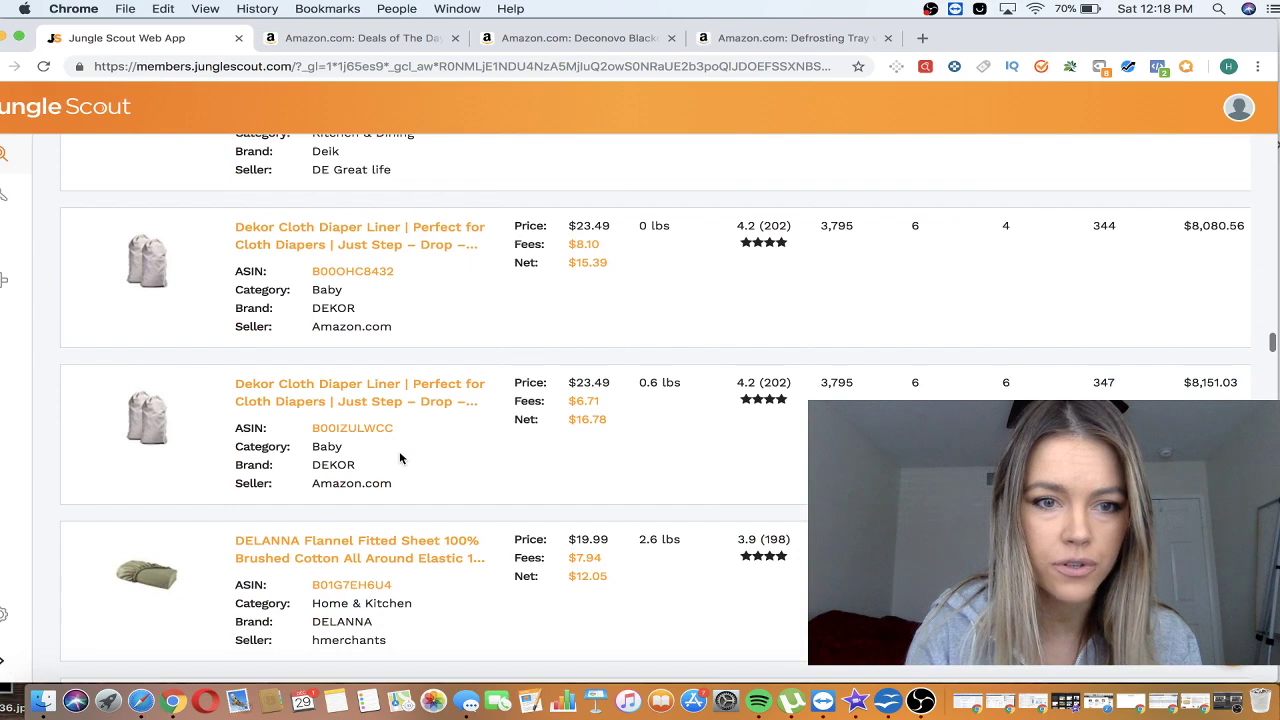
{"action": "right_click", "coordinate": [347, 385]}
{"action": "left_click", "coordinate": [397, 391]}
- Review the product results from the DELANNA fitted sheets through the Disney items for candidates with good reviews, sales and revenue
{"action": "scroll", "coordinate": [432, 452], "scroll_direction": "down", "scroll_amount": 7}
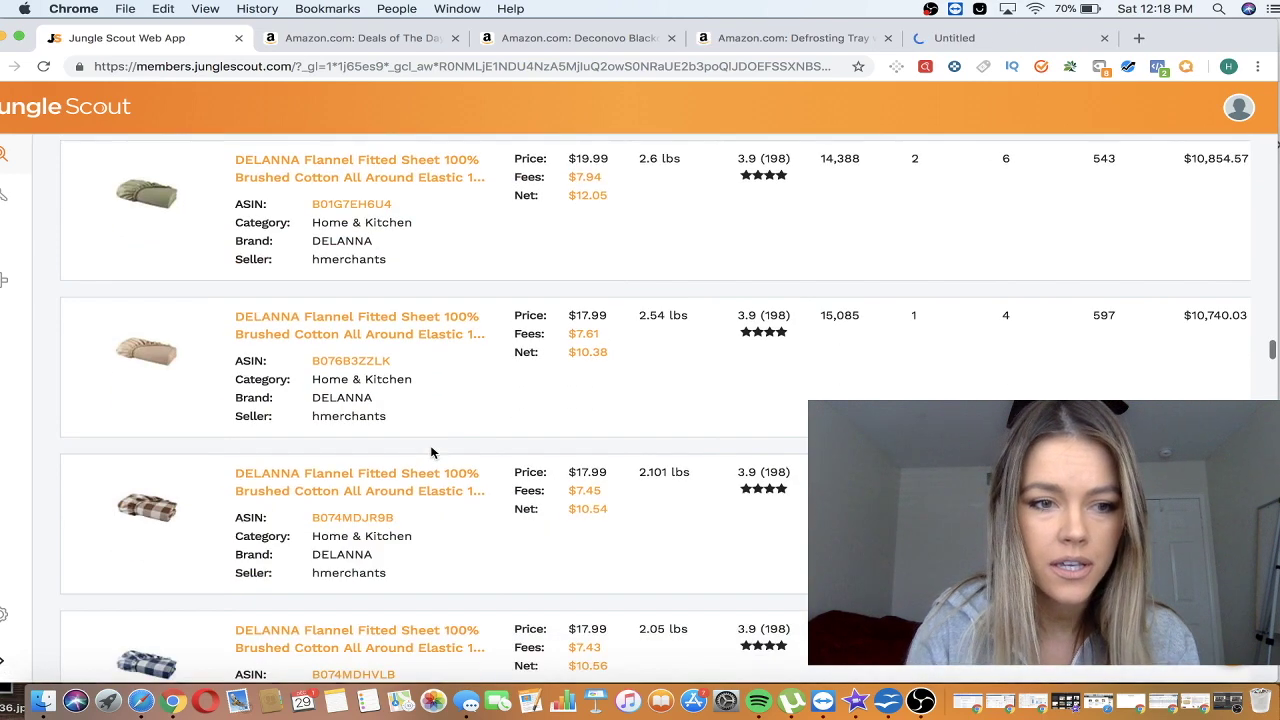
{"action": "scroll", "coordinate": [432, 452], "scroll_direction": "down", "scroll_amount": 15}
{"action": "scroll", "coordinate": [432, 453], "scroll_direction": "down", "scroll_amount": 20}
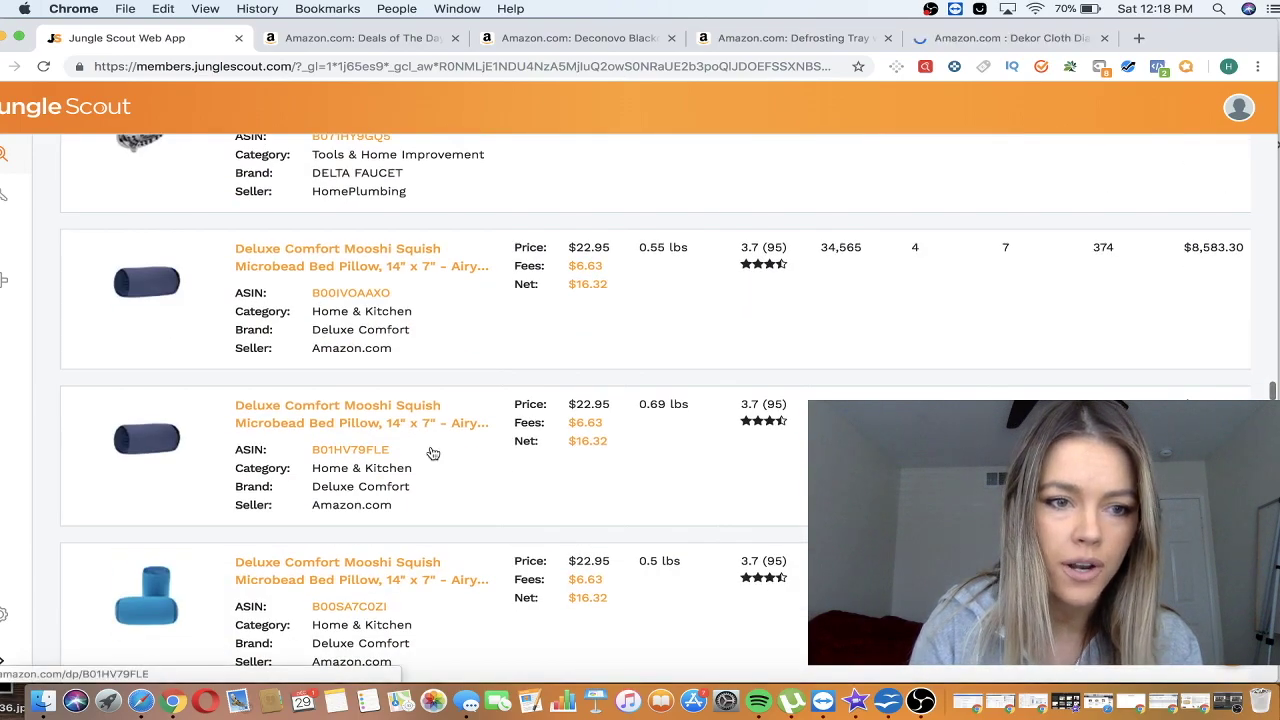
{"action": "scroll", "coordinate": [432, 453], "scroll_direction": "down", "scroll_amount": 20}
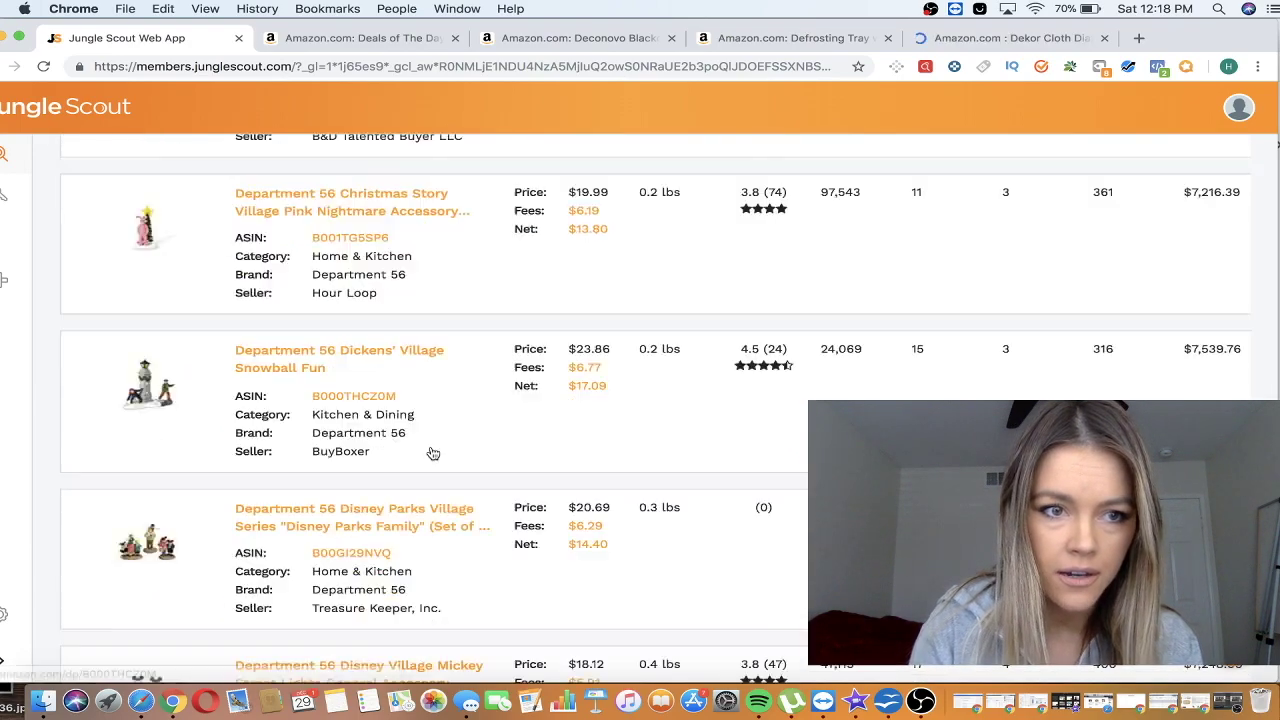
{"action": "scroll", "coordinate": [432, 453], "scroll_direction": "down", "scroll_amount": 20}
{"action": "scroll", "coordinate": [432, 453], "scroll_direction": "down", "scroll_amount": 10}
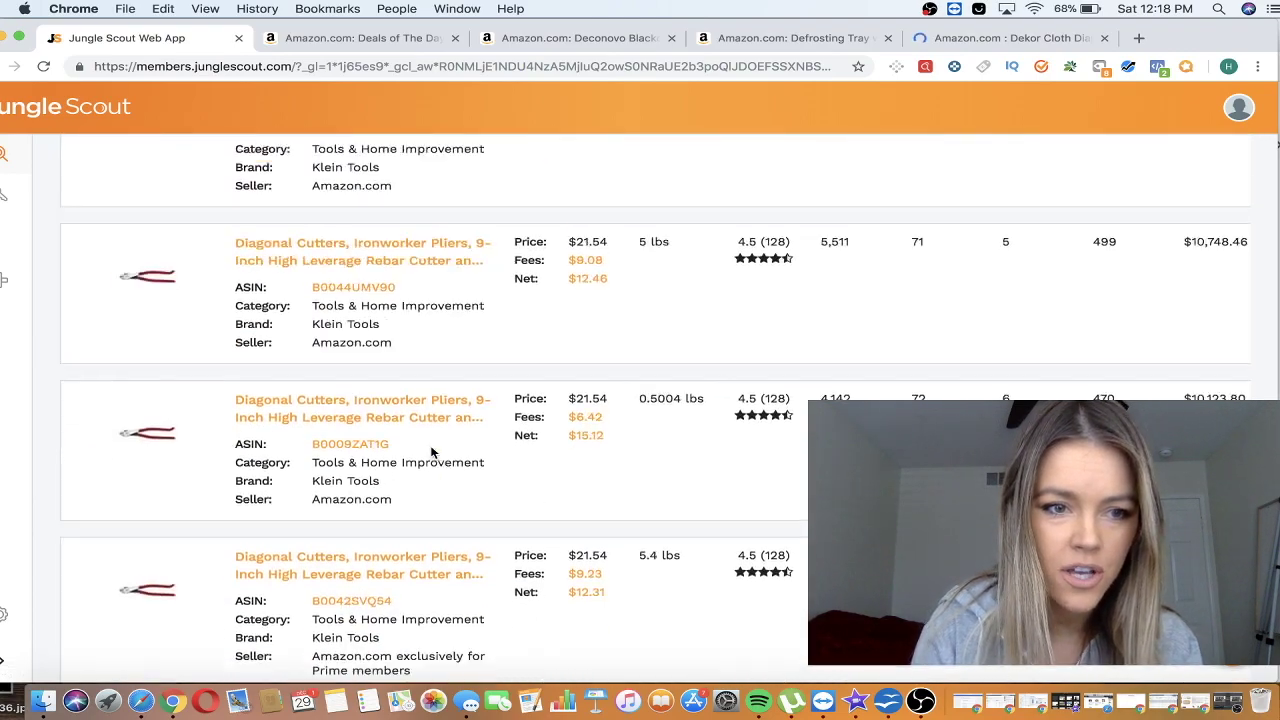
{"action": "scroll", "coordinate": [432, 453], "scroll_direction": "down", "scroll_amount": 15}
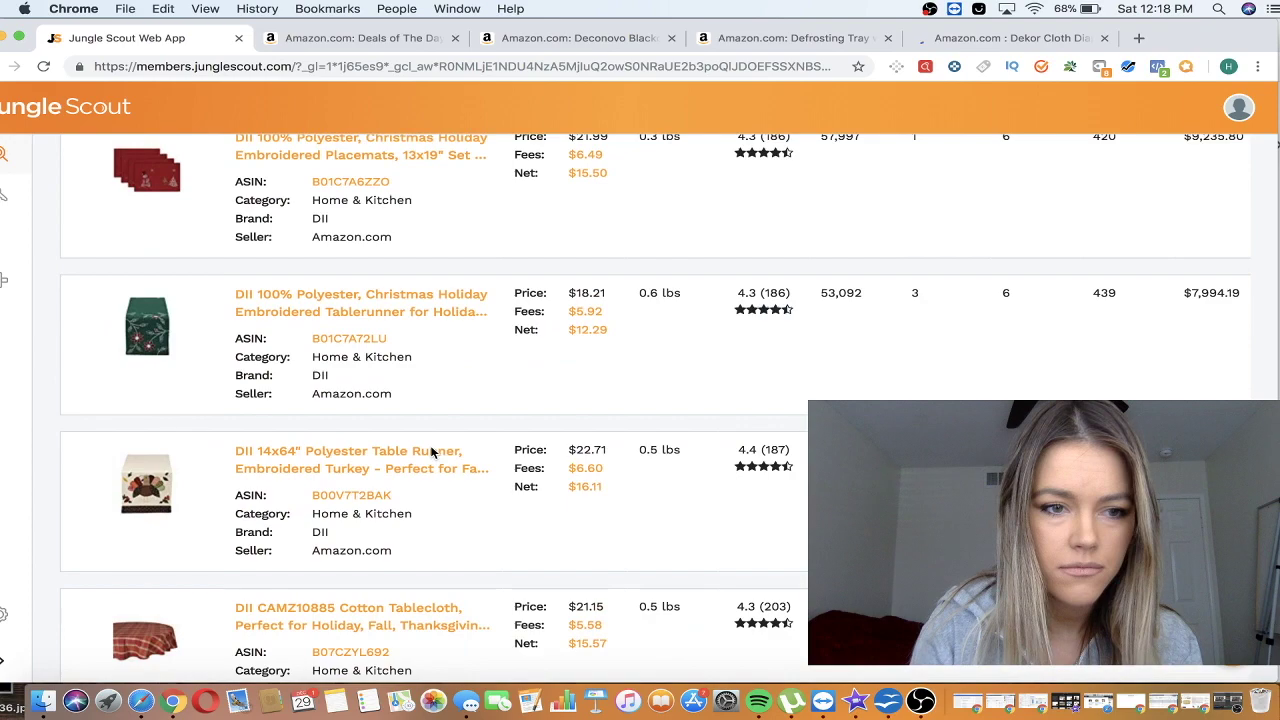
{"action": "scroll", "coordinate": [432, 453], "scroll_direction": "down", "scroll_amount": 3}
{"action": "scroll", "coordinate": [432, 453], "scroll_direction": "down", "scroll_amount": 12}
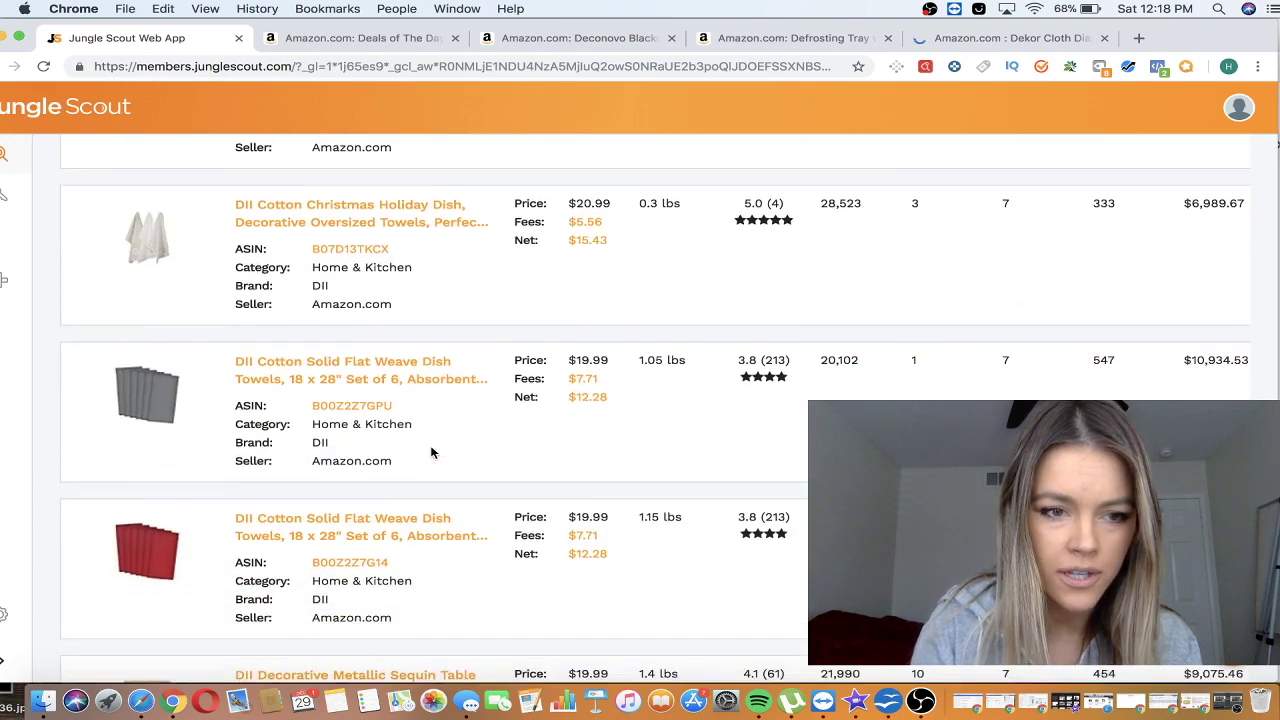
{"action": "scroll", "coordinate": [432, 453], "scroll_direction": "down", "scroll_amount": 3}
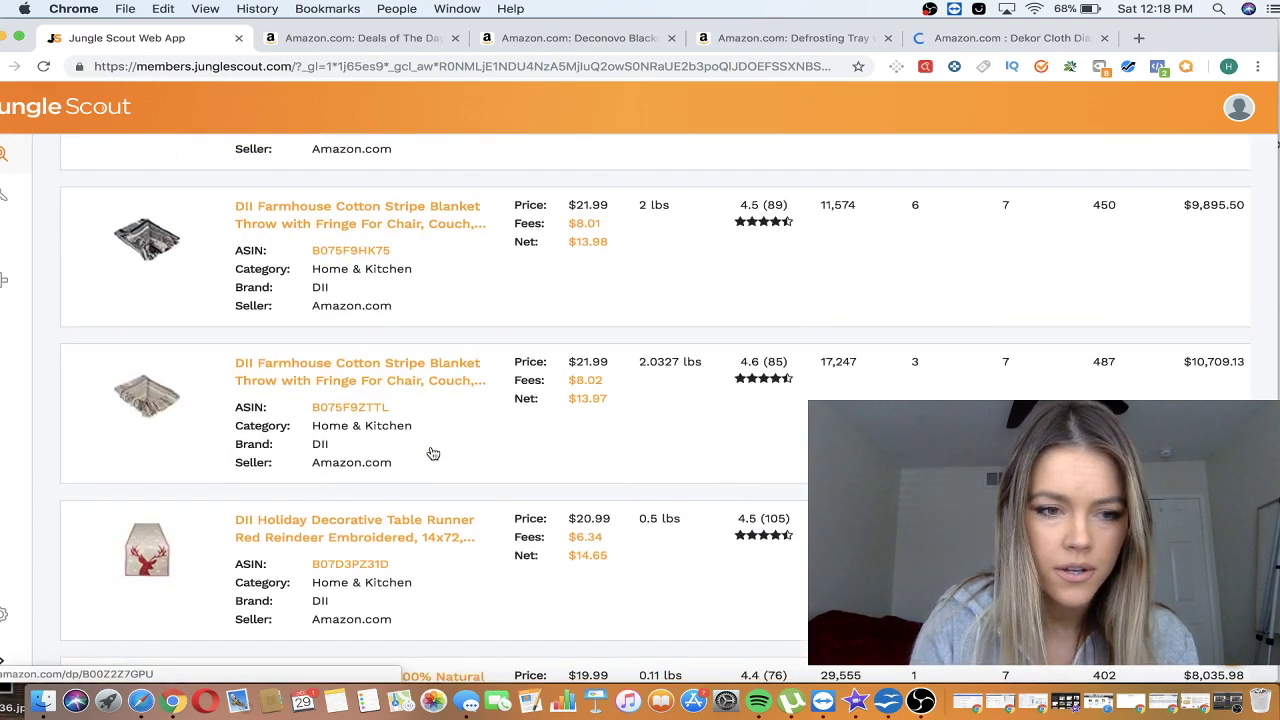
{"action": "scroll", "coordinate": [432, 453], "scroll_direction": "down", "scroll_amount": 10}
{"action": "scroll", "coordinate": [432, 453], "scroll_direction": "down", "scroll_amount": 15}
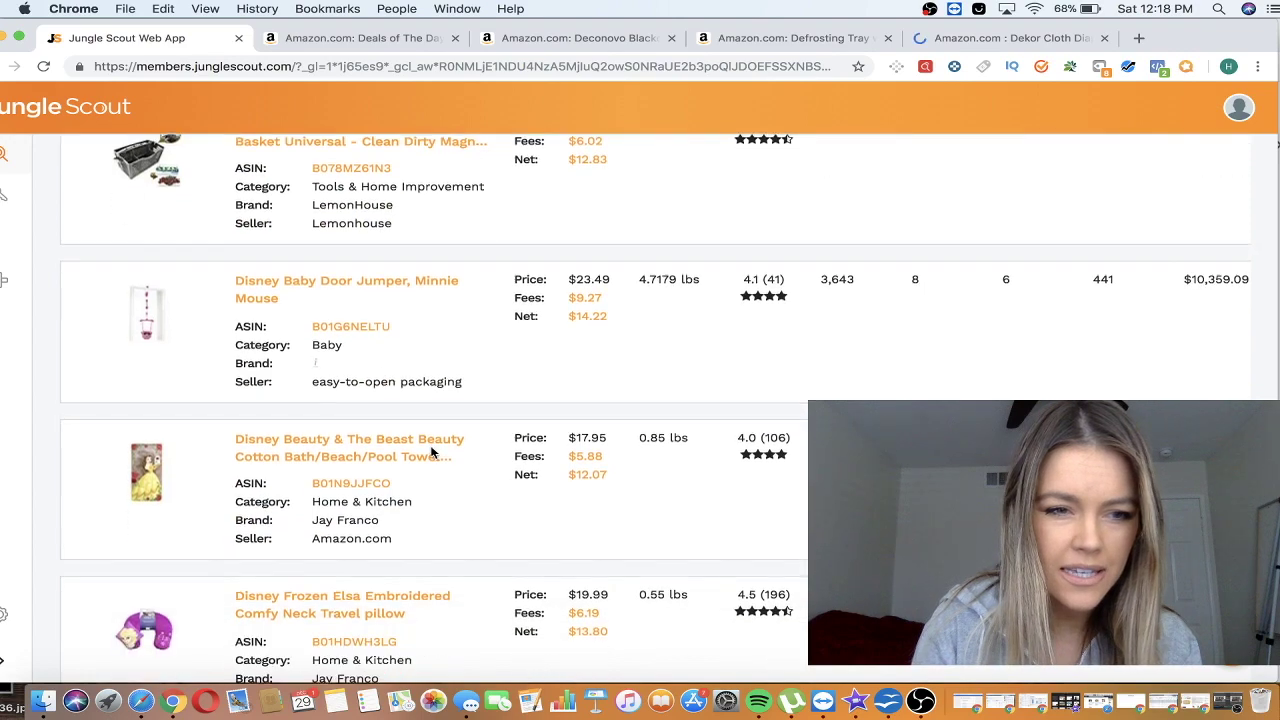
{"action": "scroll", "coordinate": [432, 453], "scroll_direction": "down", "scroll_amount": 10}
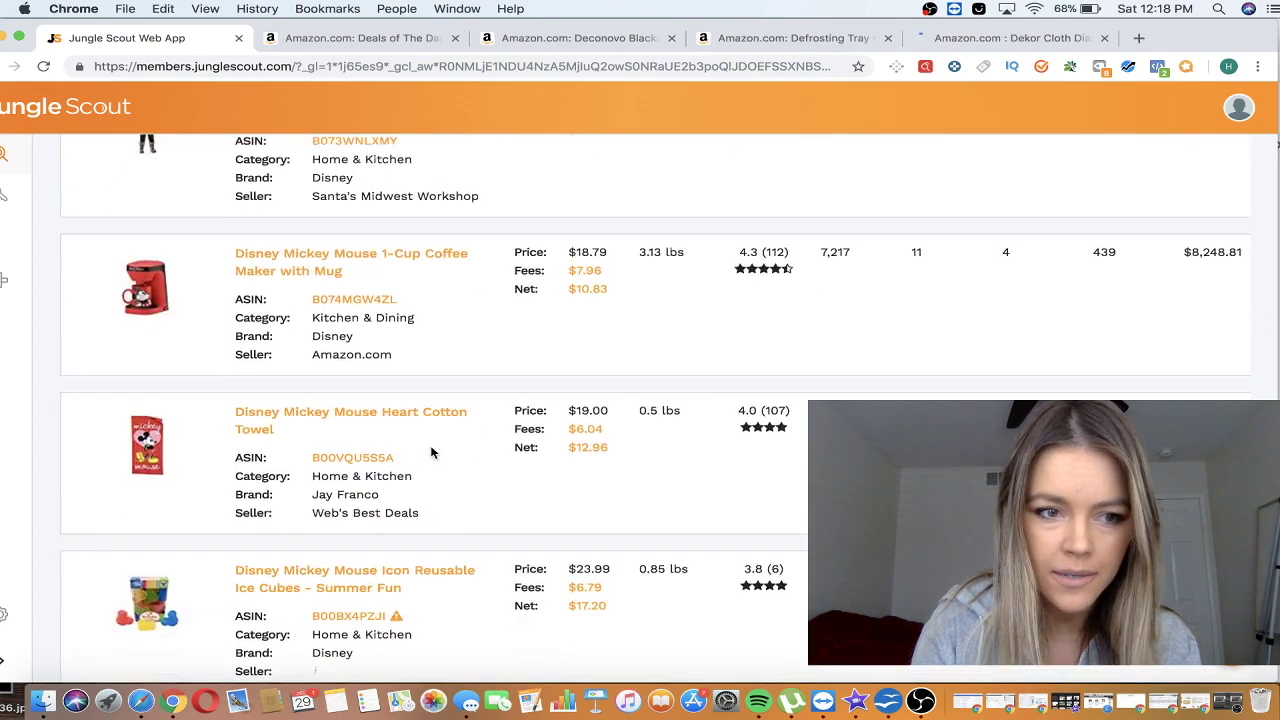
{"action": "scroll", "coordinate": [432, 453], "scroll_direction": "down", "scroll_amount": 8}
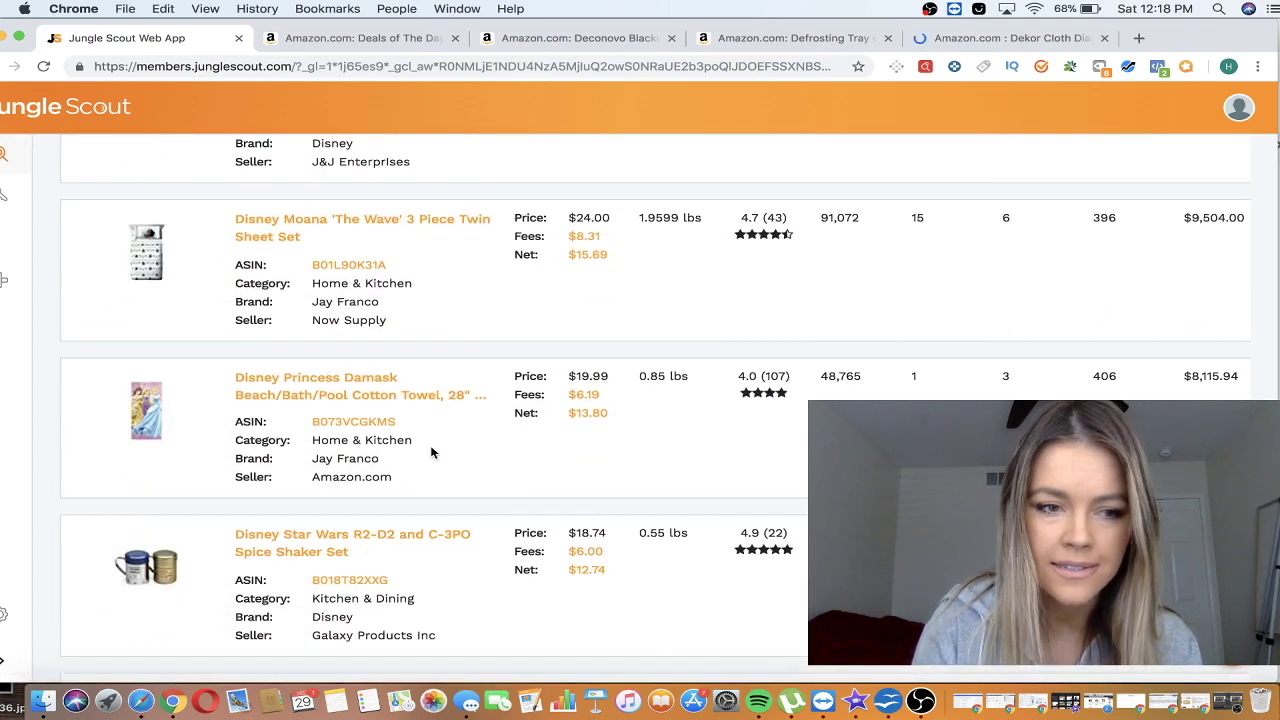
- Open the Amazon listing of the metallic silver Disposable Round Charger Plates with ASIN B077QHX4P6 in a new tab
{"action": "scroll", "coordinate": [432, 453], "scroll_direction": "down", "scroll_amount": 8}
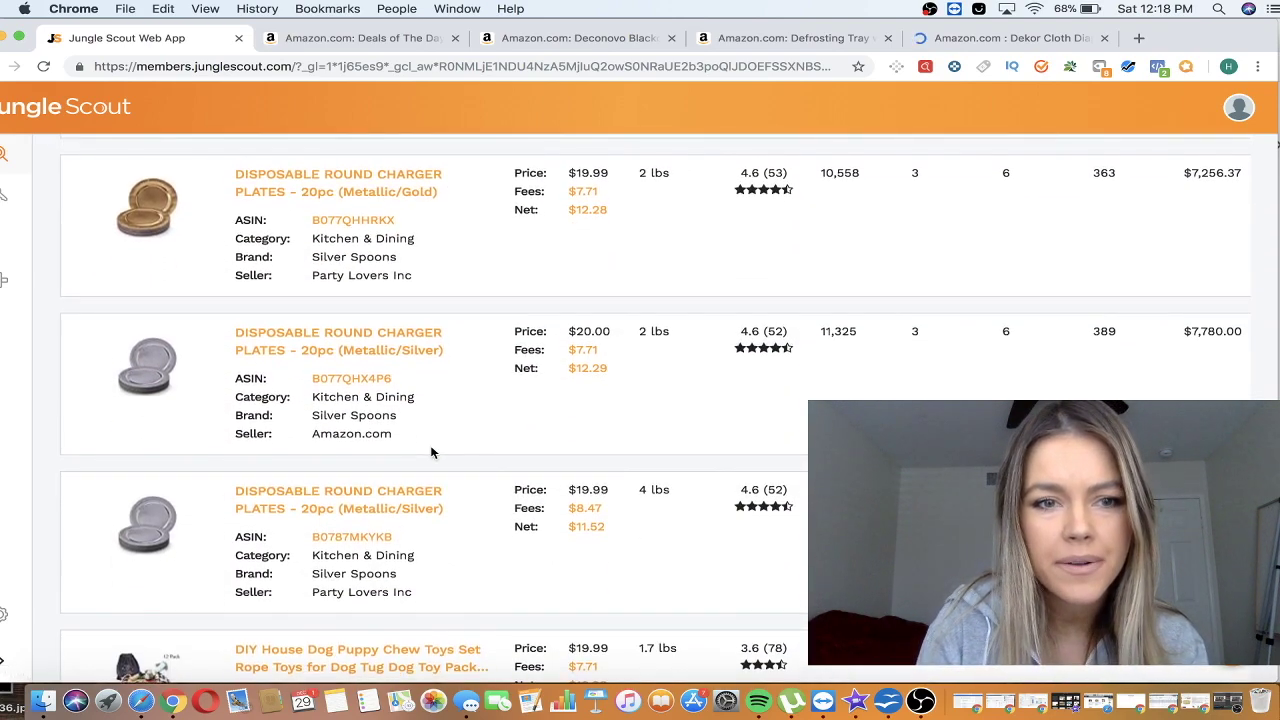
{"action": "right_click", "coordinate": [358, 338]}
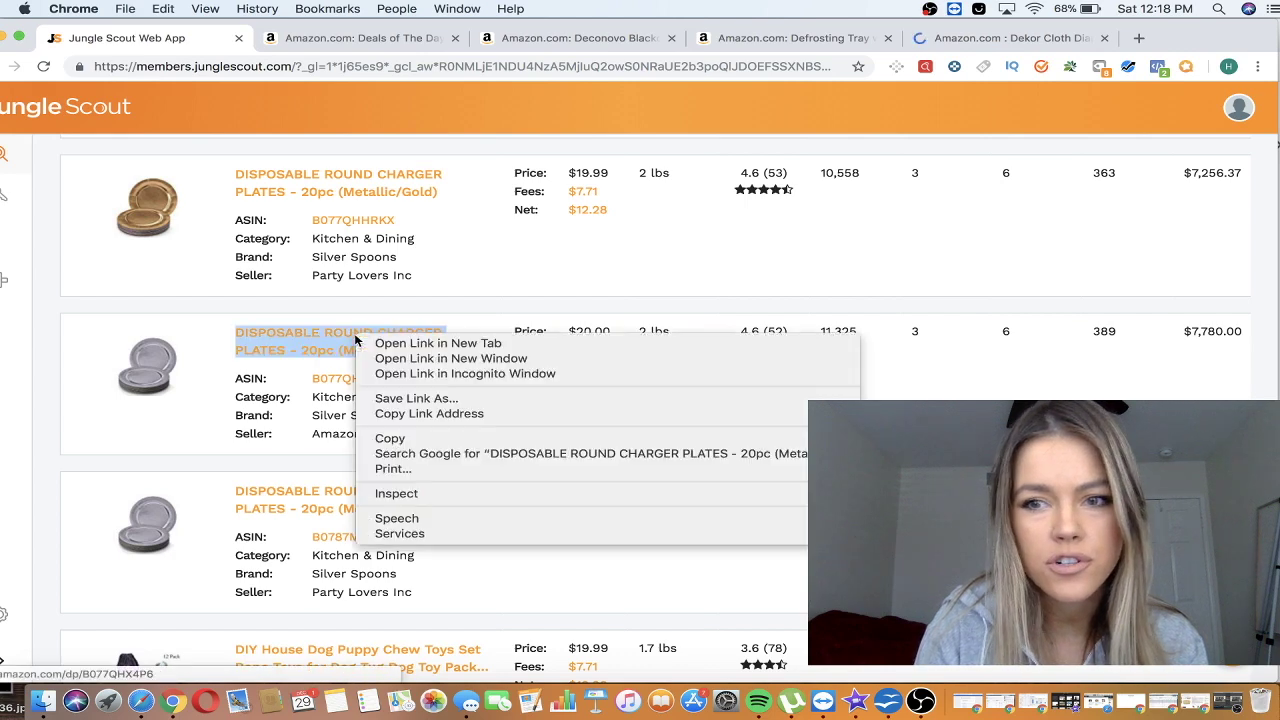
{"action": "left_click", "coordinate": [490, 343]}
- Open the Amazon listing of the cordless Dog Grooming Clippers by Bonve Pet in a new tab
{"action": "scroll", "coordinate": [534, 451], "scroll_direction": "down", "scroll_amount": 10}
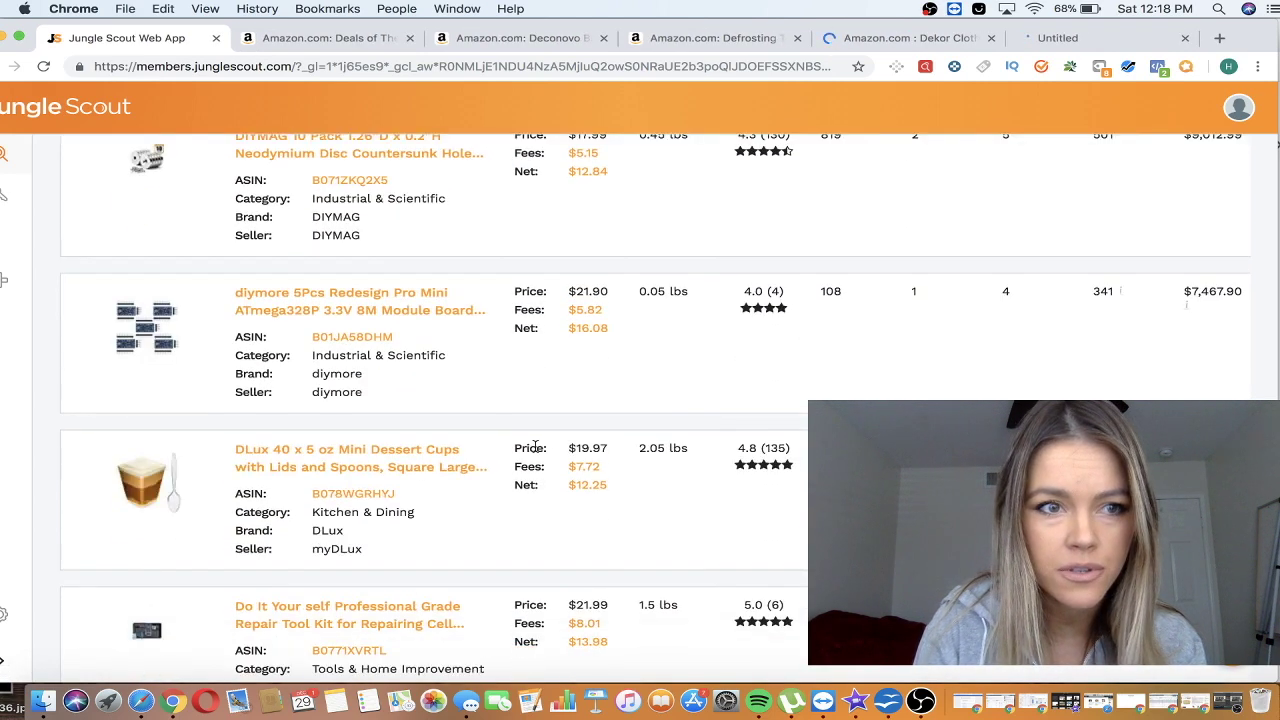
{"action": "scroll", "coordinate": [534, 449], "scroll_direction": "up", "scroll_amount": 1}
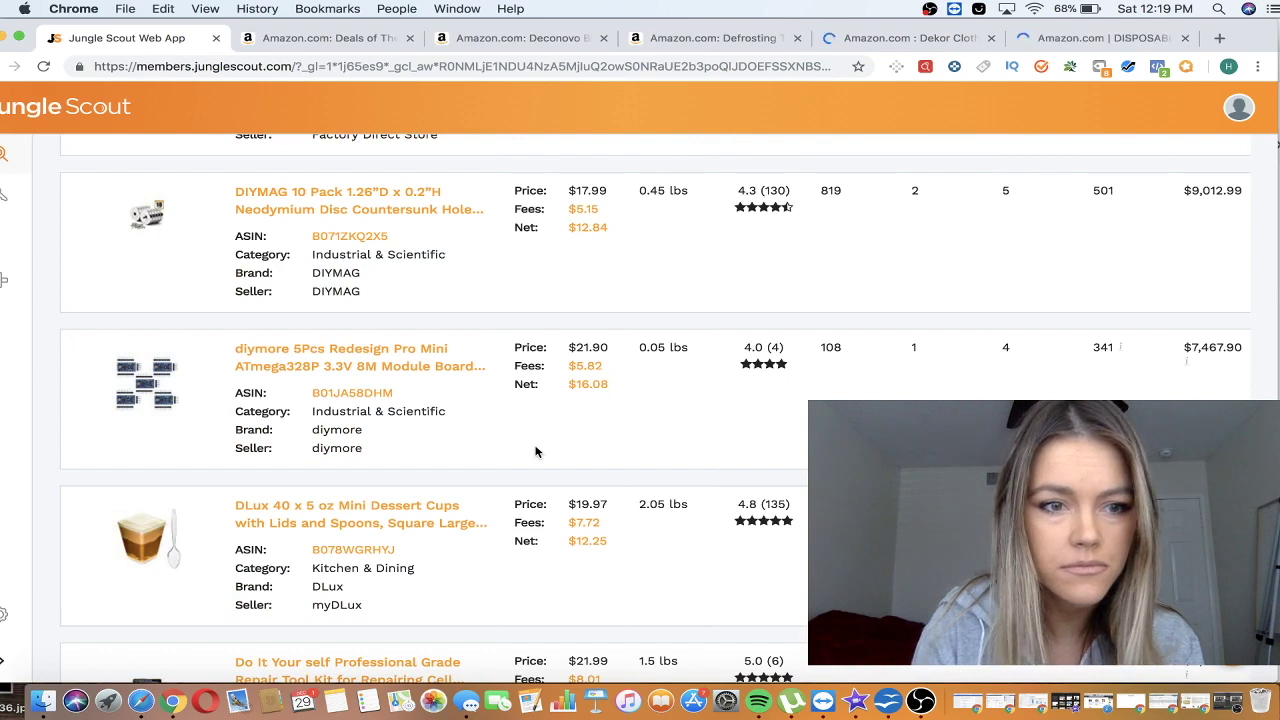
{"action": "scroll", "coordinate": [535, 451], "scroll_direction": "down", "scroll_amount": 5}
{"action": "scroll", "coordinate": [535, 451], "scroll_direction": "down", "scroll_amount": 4}
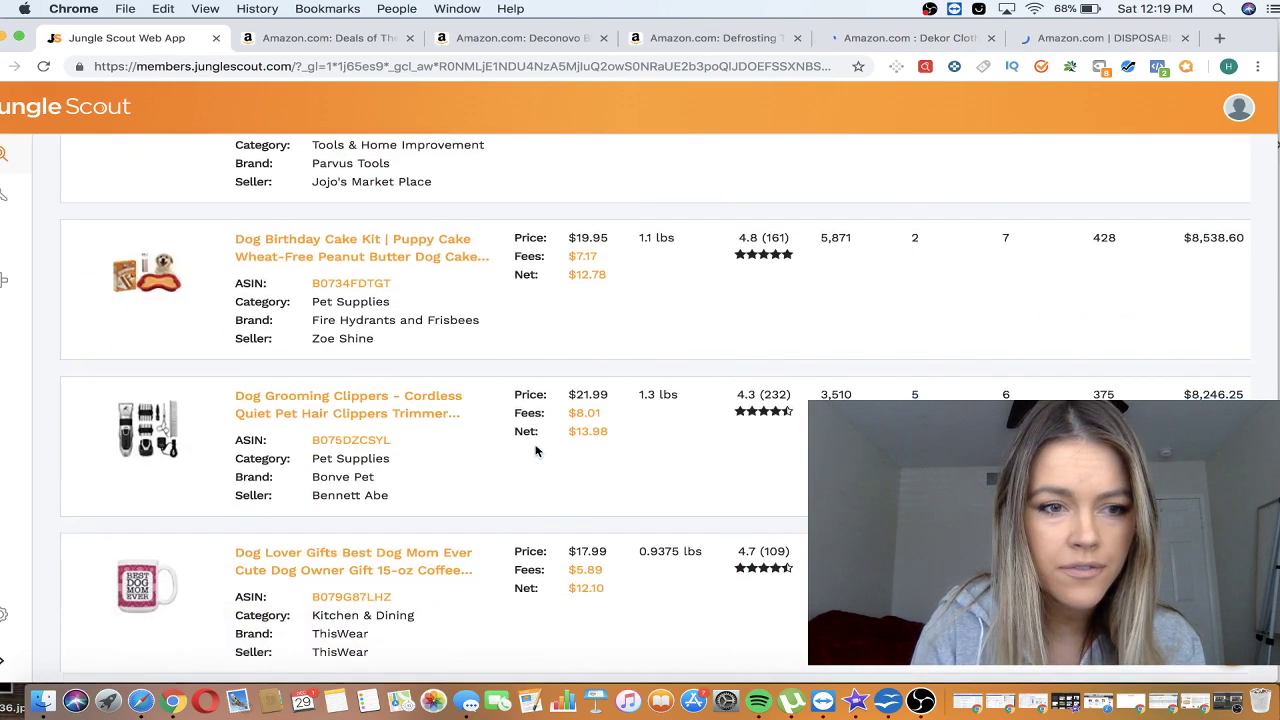
{"action": "right_click", "coordinate": [356, 398]}
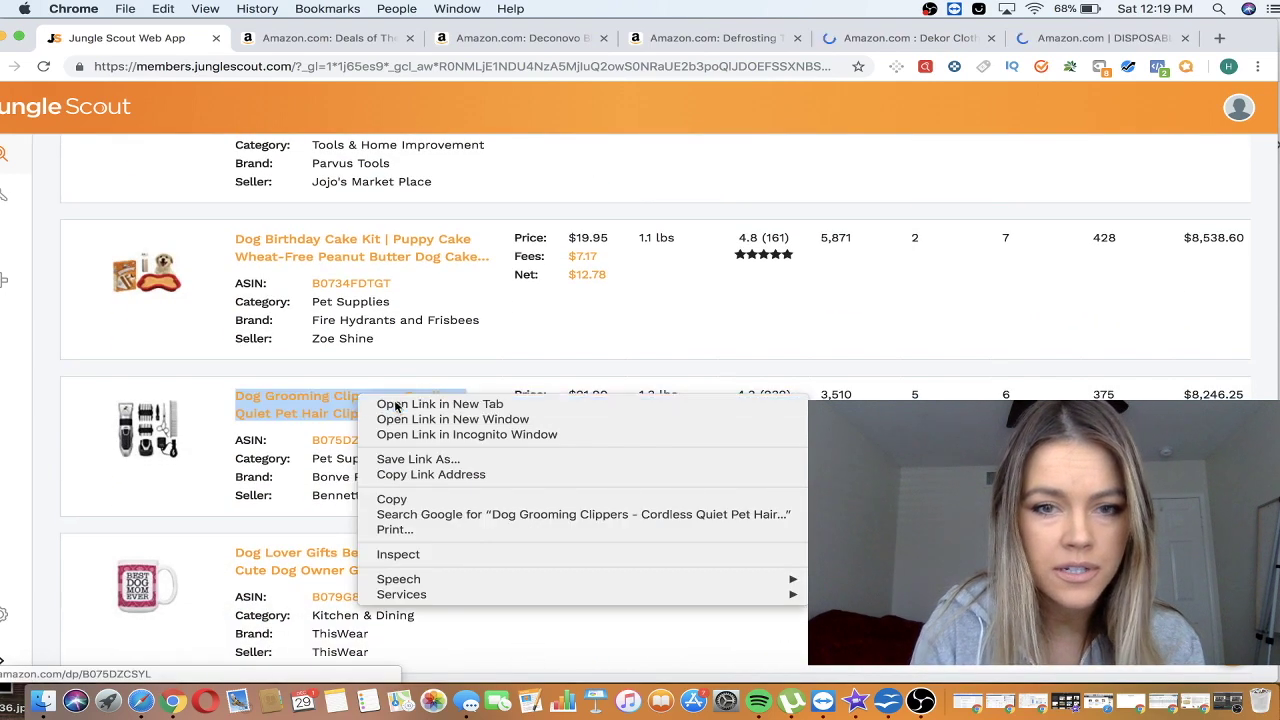
{"action": "left_click", "coordinate": [391, 406]}
- Look through the remaining products on this results page and load results page 8
{"action": "scroll", "coordinate": [491, 521], "scroll_direction": "down", "scroll_amount": 8}
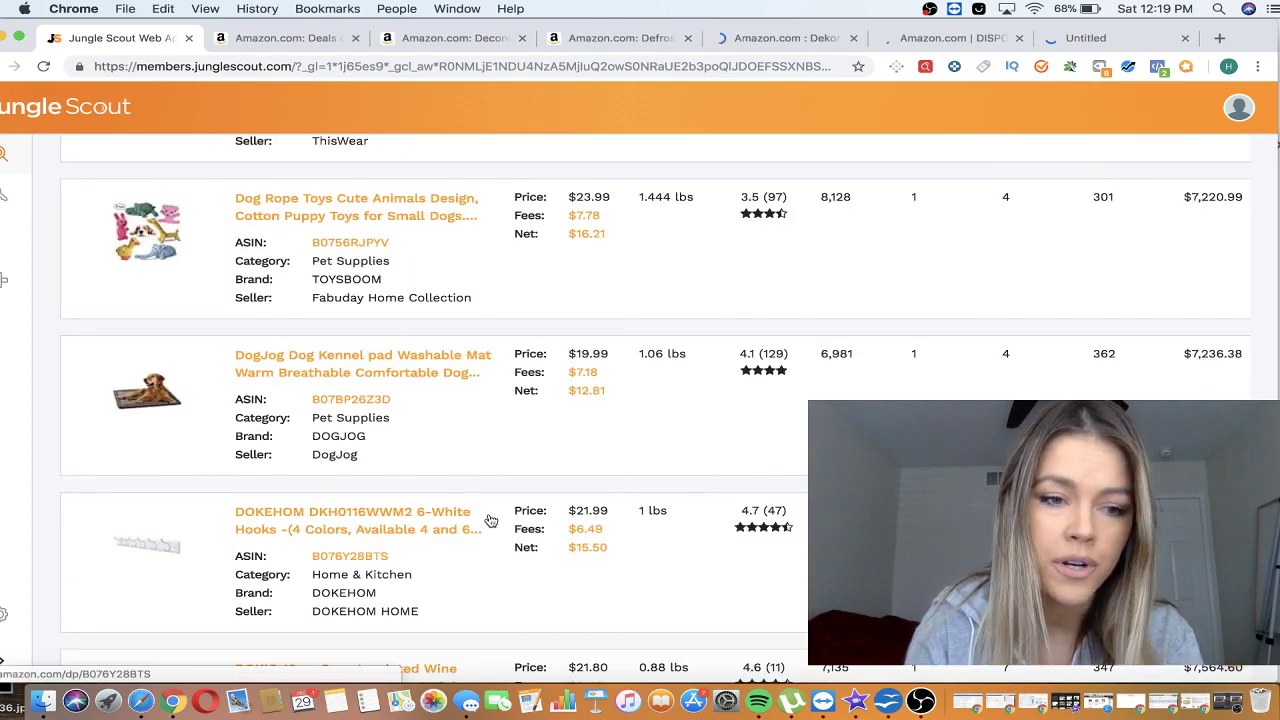
{"action": "scroll", "coordinate": [62, 550], "scroll_direction": "down", "scroll_amount": 10}
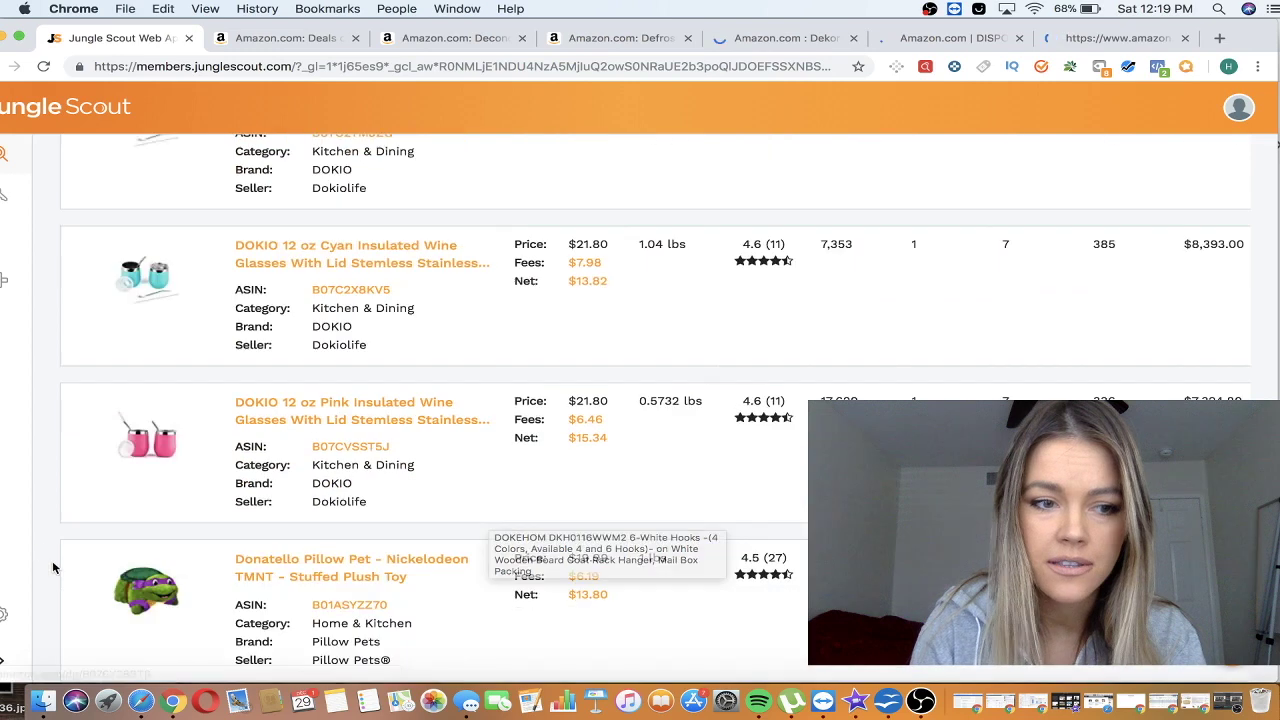
{"action": "scroll", "coordinate": [62, 557], "scroll_direction": "down", "scroll_amount": 5}
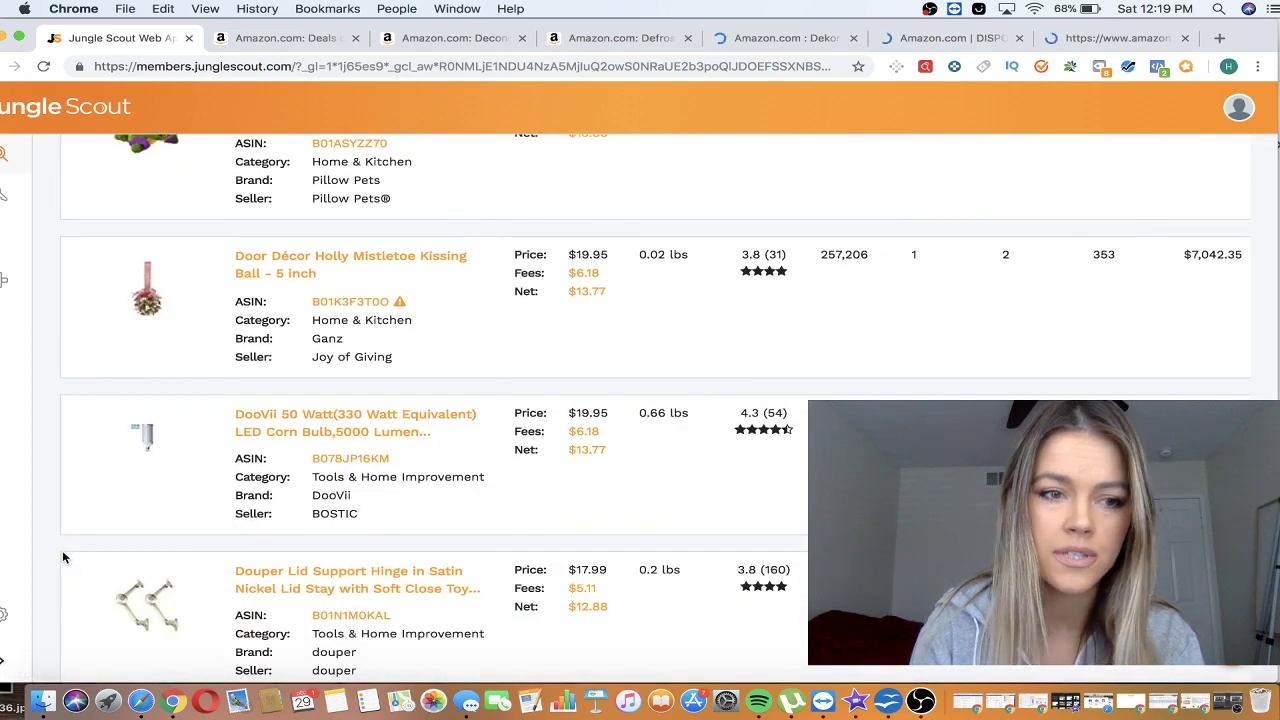
{"action": "scroll", "coordinate": [62, 557], "scroll_direction": "down", "scroll_amount": 1}
{"action": "scroll", "coordinate": [62, 557], "scroll_direction": "down", "scroll_amount": 10}
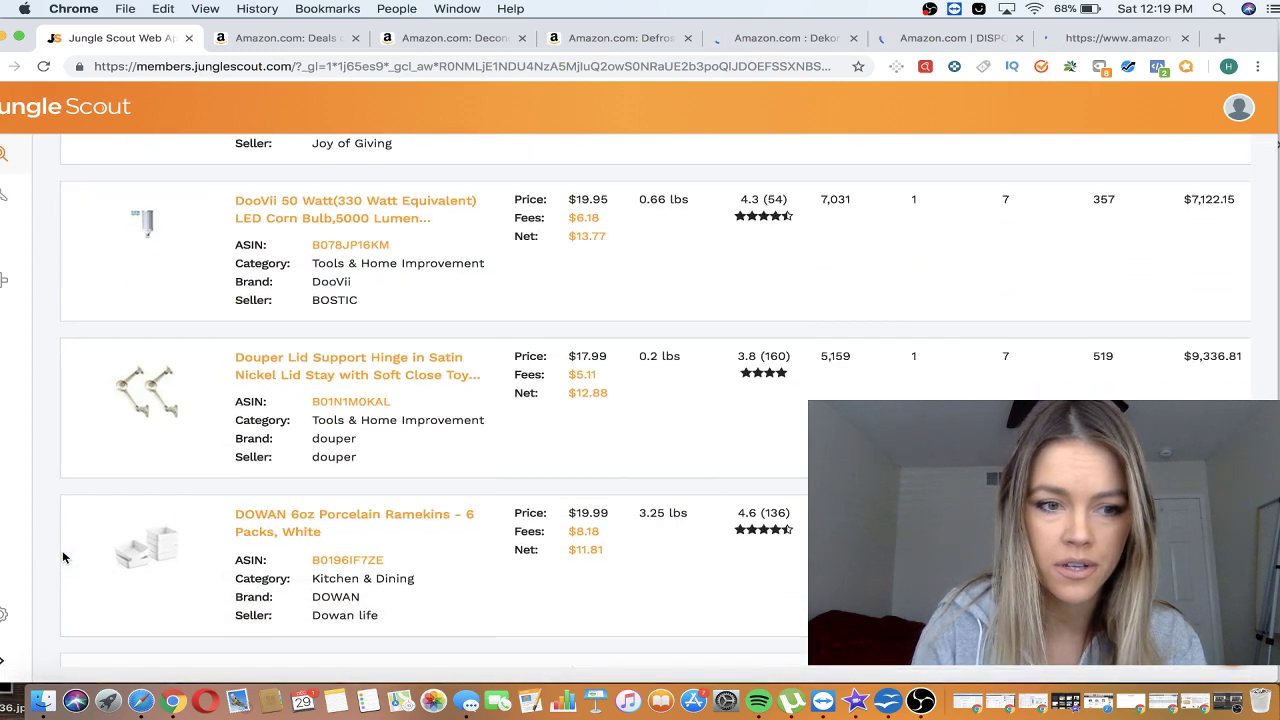
{"action": "scroll", "coordinate": [62, 557], "scroll_direction": "down", "scroll_amount": 1}
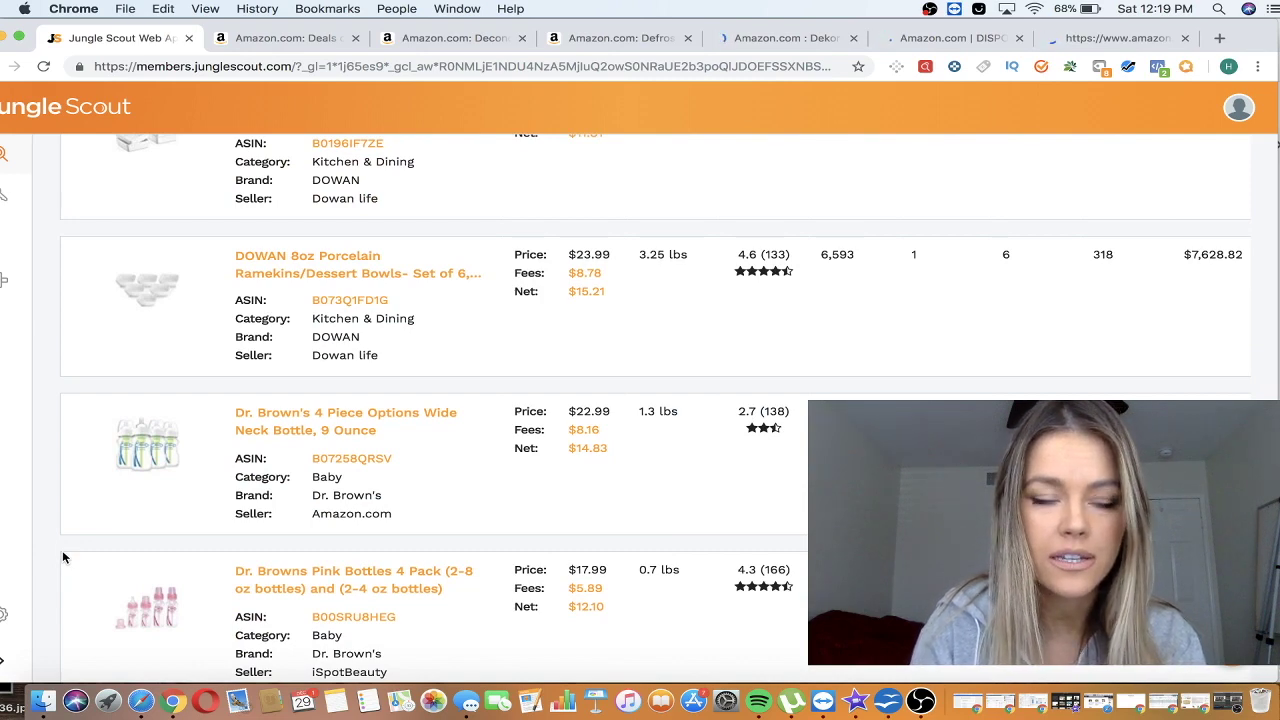
{"action": "scroll", "coordinate": [62, 550], "scroll_direction": "down", "scroll_amount": 10}
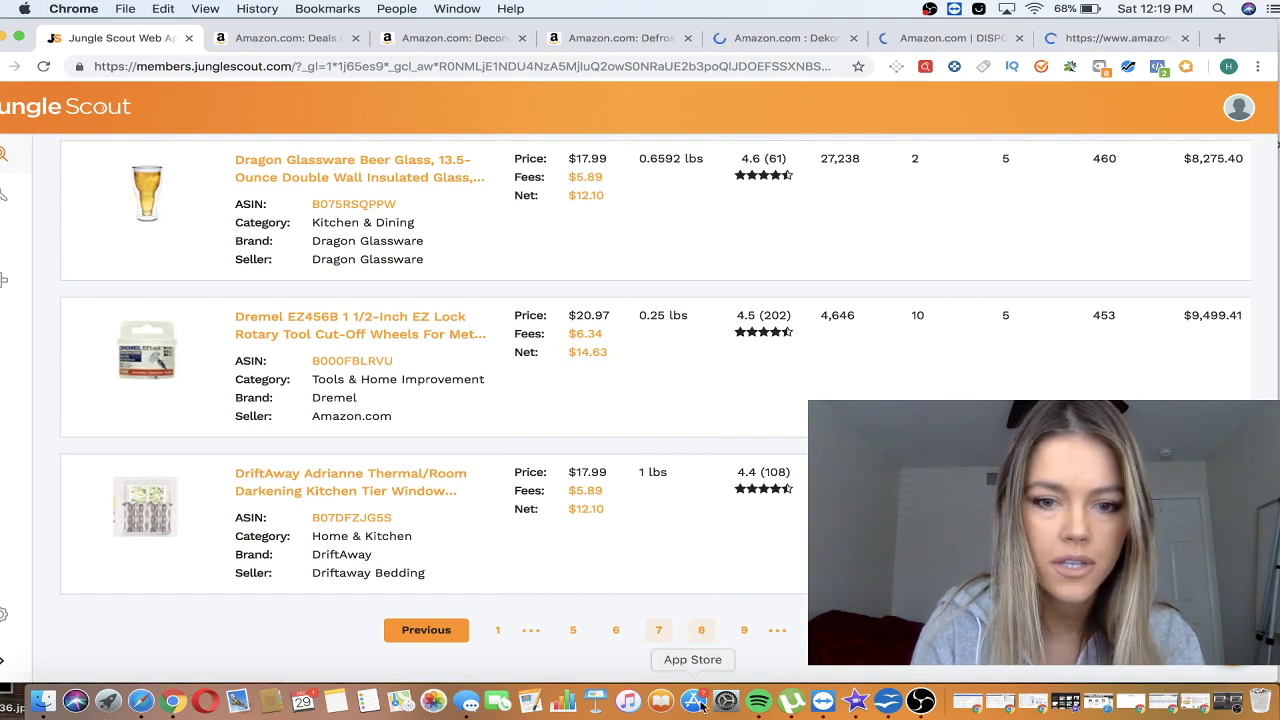
{"action": "left_click", "coordinate": [701, 630]}
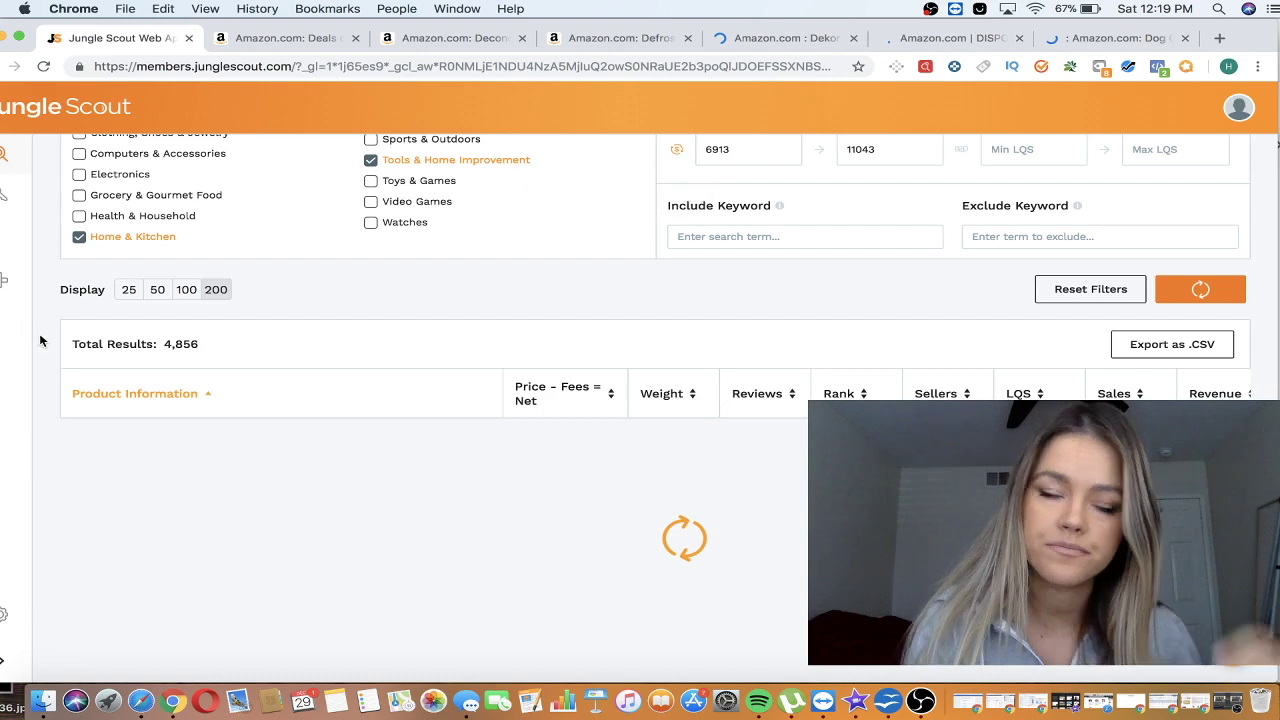
- Open the Amazon listing of the Yaze Magnet Dry Erase White Board with ASIN B01HAJXS8O in a new tab
{"action": "scroll", "coordinate": [348, 408], "scroll_direction": "down", "scroll_amount": 5}
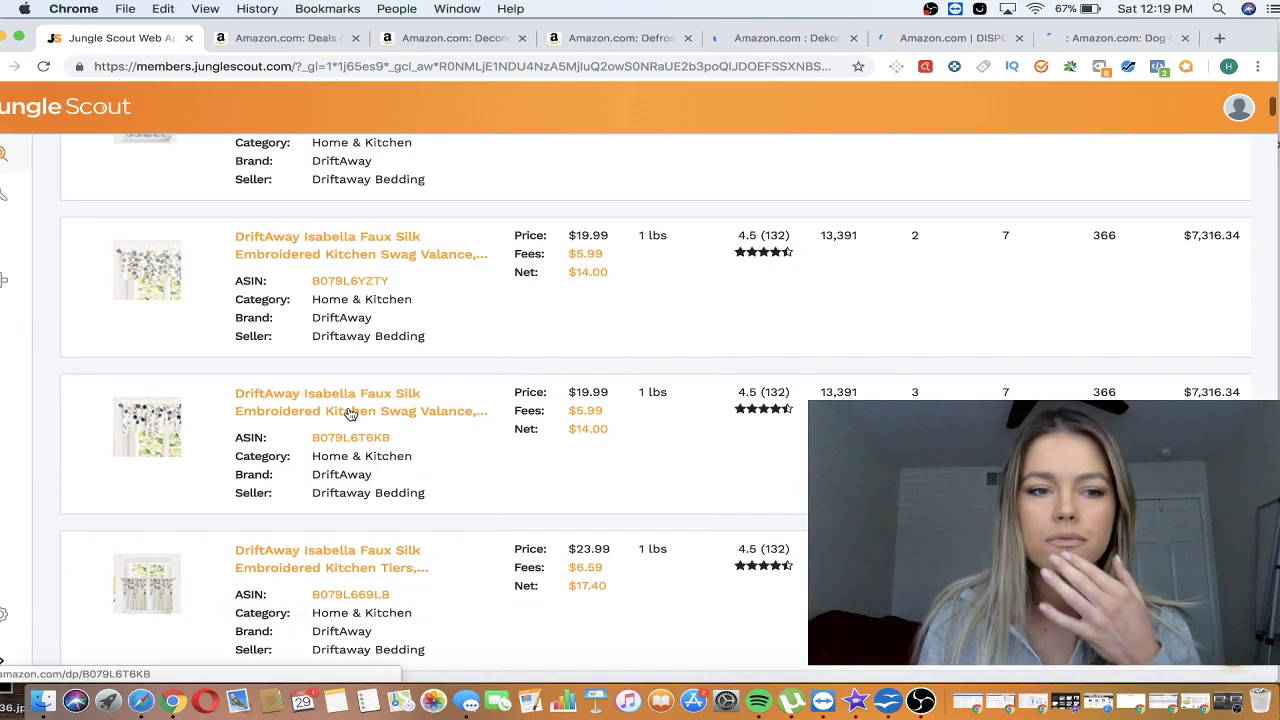
{"action": "scroll", "coordinate": [388, 382], "scroll_direction": "up", "scroll_amount": 3}
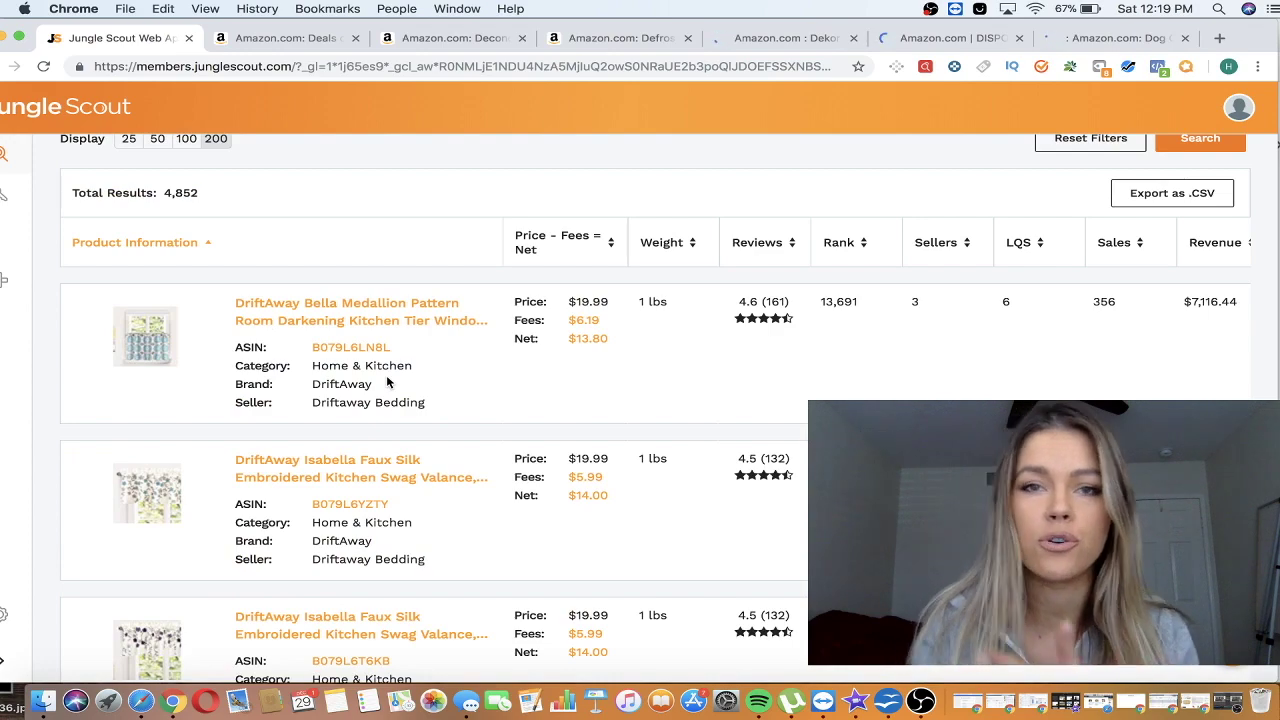
{"action": "scroll", "coordinate": [526, 410], "scroll_direction": "down", "scroll_amount": 15}
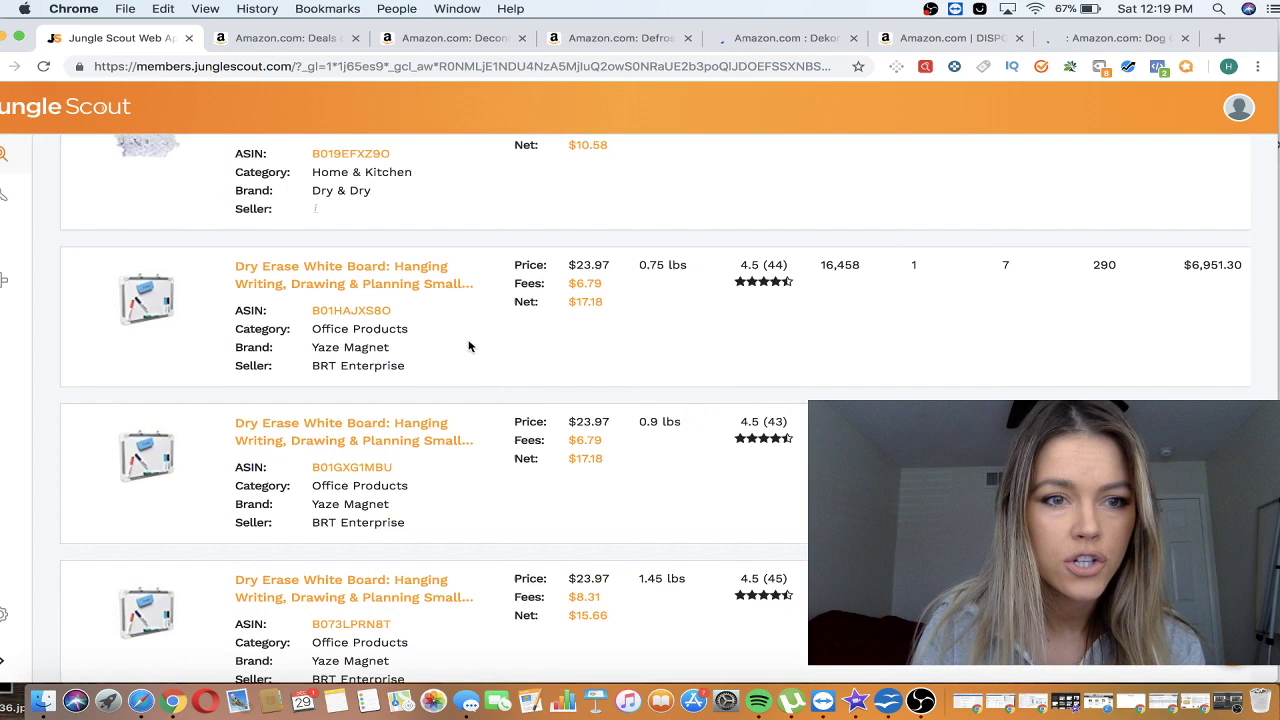
{"action": "right_click", "coordinate": [381, 276]}
{"action": "left_click", "coordinate": [415, 277]}
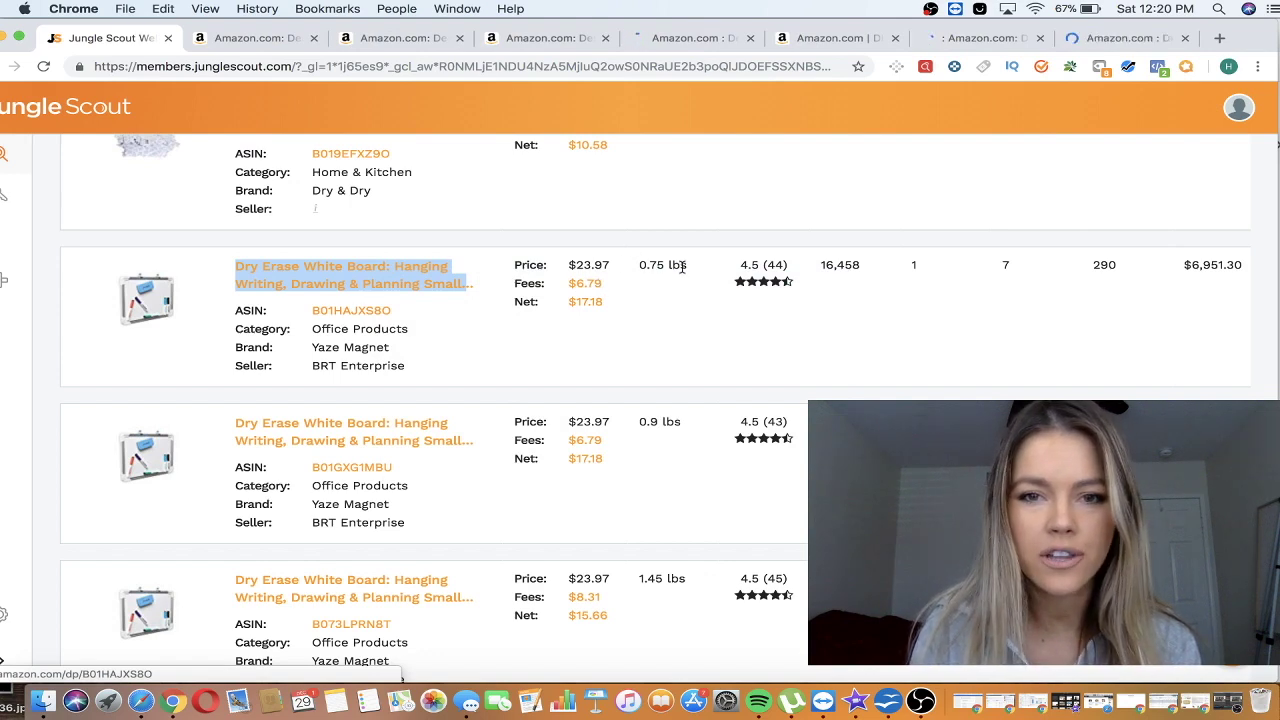
- Open the Amazon listing of the DryGuy Travel Dry Boot and Shoe Dryer with ASIN B0030EIYQ0 in a new tab
{"action": "scroll", "coordinate": [188, 396], "scroll_direction": "down", "scroll_amount": 10}
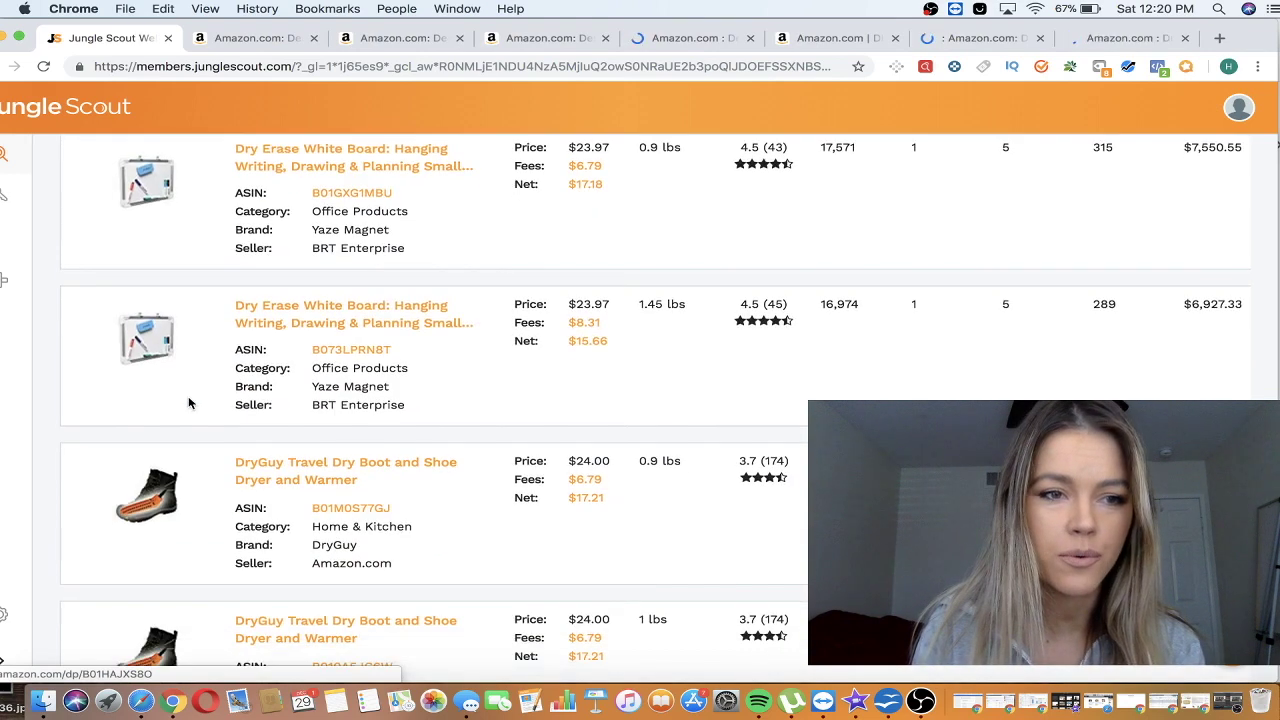
{"action": "scroll", "coordinate": [188, 396], "scroll_direction": "up", "scroll_amount": 5}
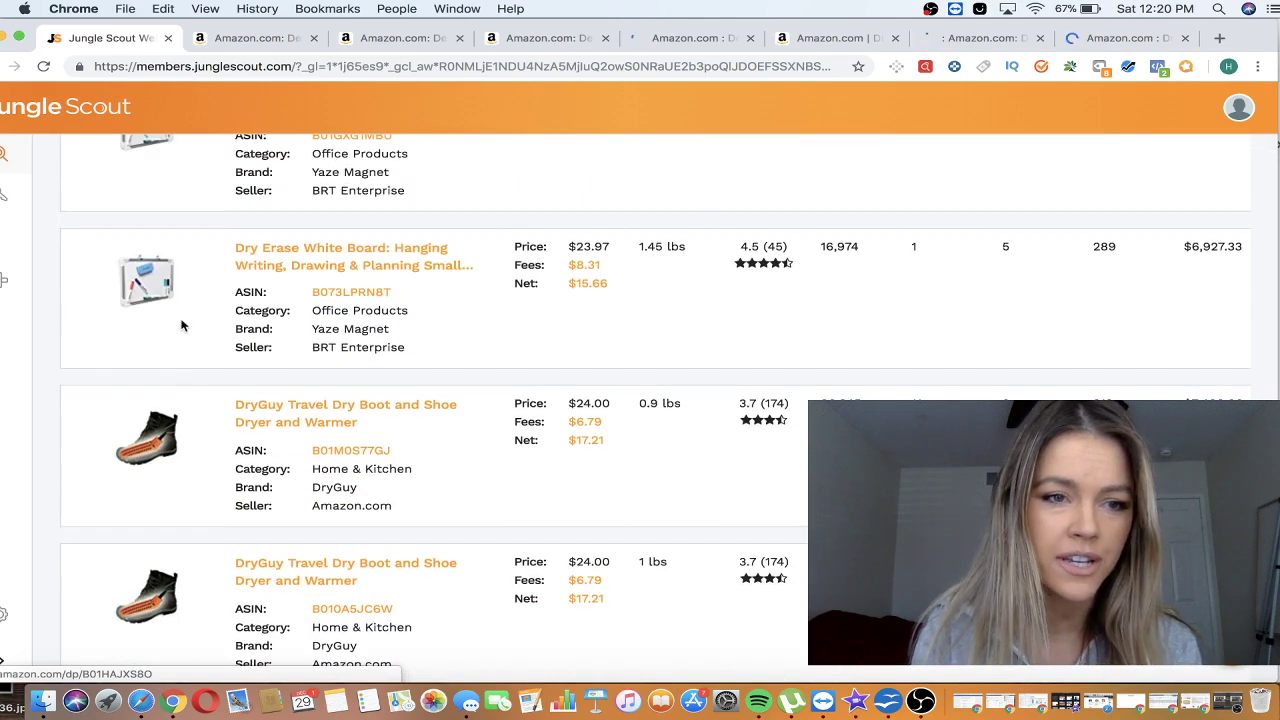
{"action": "scroll", "coordinate": [228, 332], "scroll_direction": "down", "scroll_amount": 5}
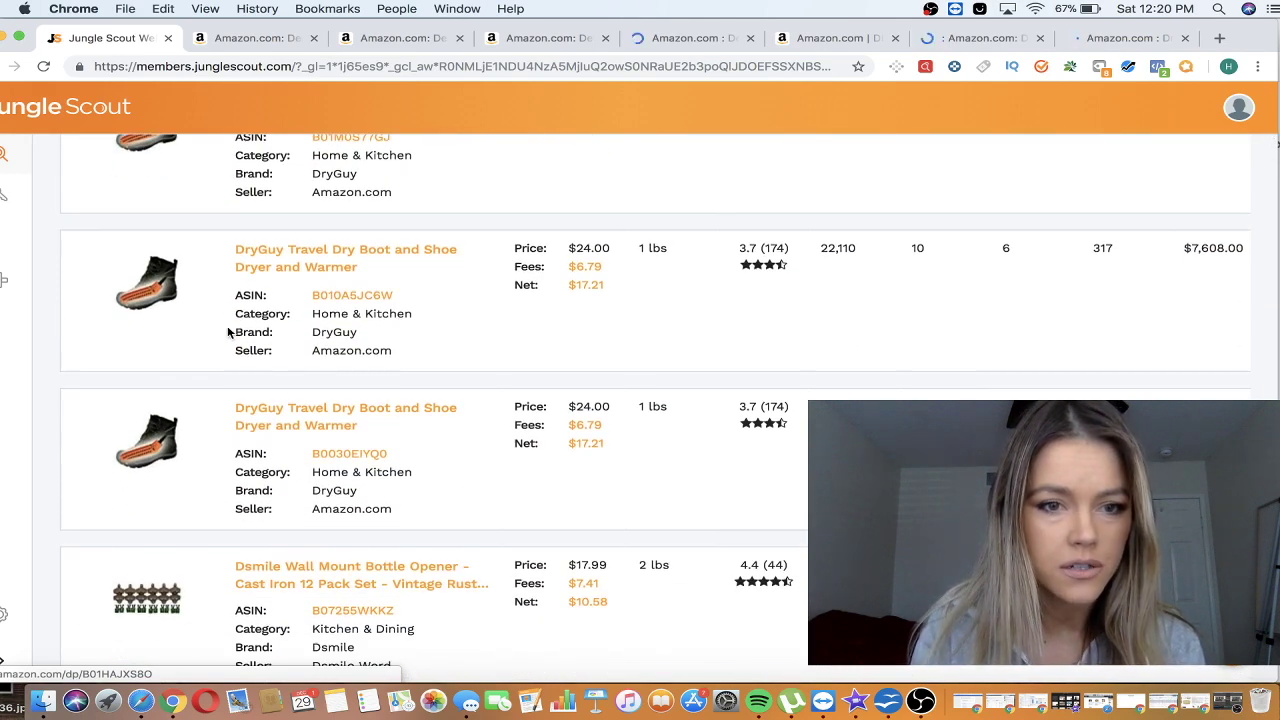
{"action": "scroll", "coordinate": [272, 440], "scroll_direction": "down", "scroll_amount": 2}
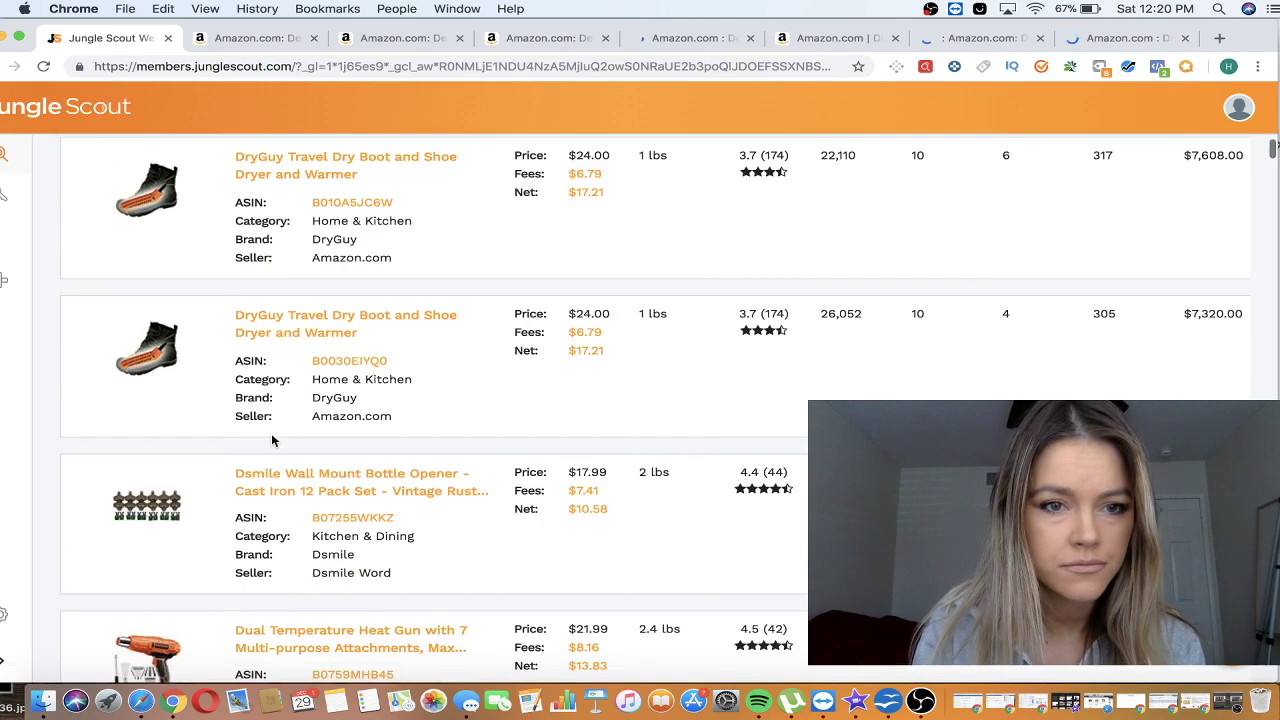
{"action": "right_click", "coordinate": [302, 324]}
{"action": "left_click", "coordinate": [340, 328]}
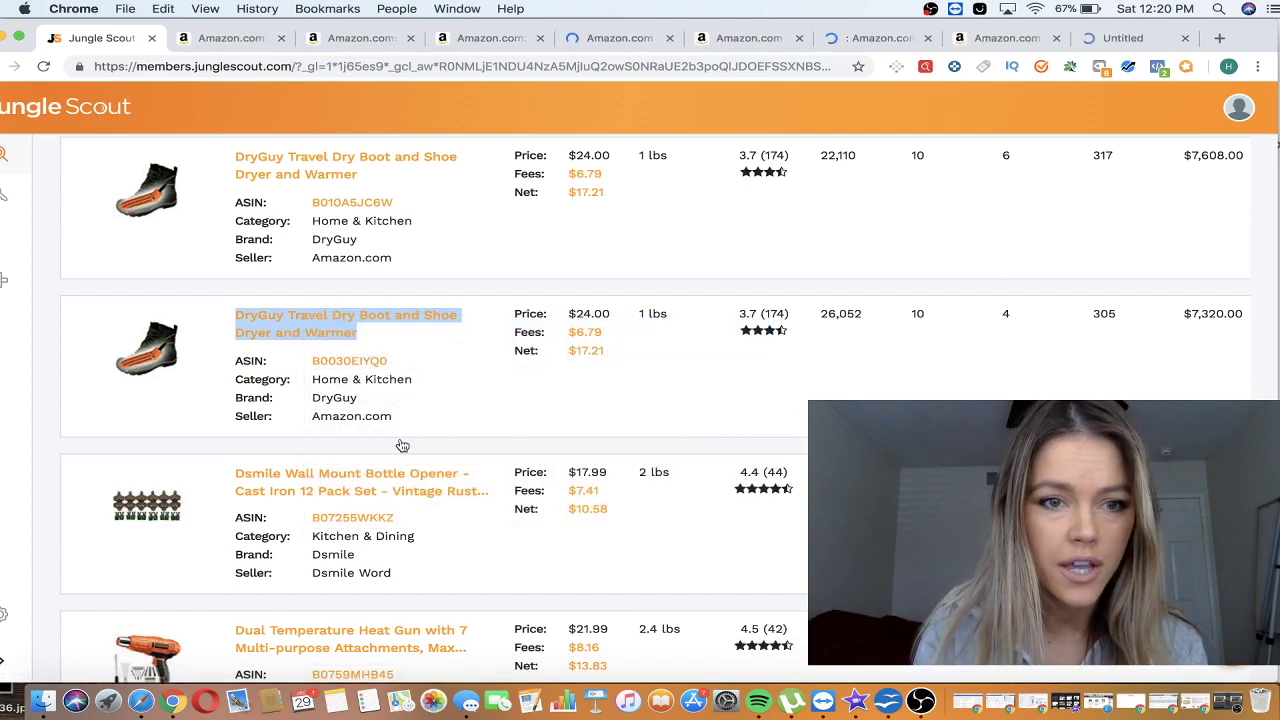
- Review the products listed after the DryGuy shoe dryer, from the Dsmile bottle opener through the DWCN curtains, as selling candidates
{"action": "scroll", "coordinate": [402, 445], "scroll_direction": "down", "scroll_amount": 4}
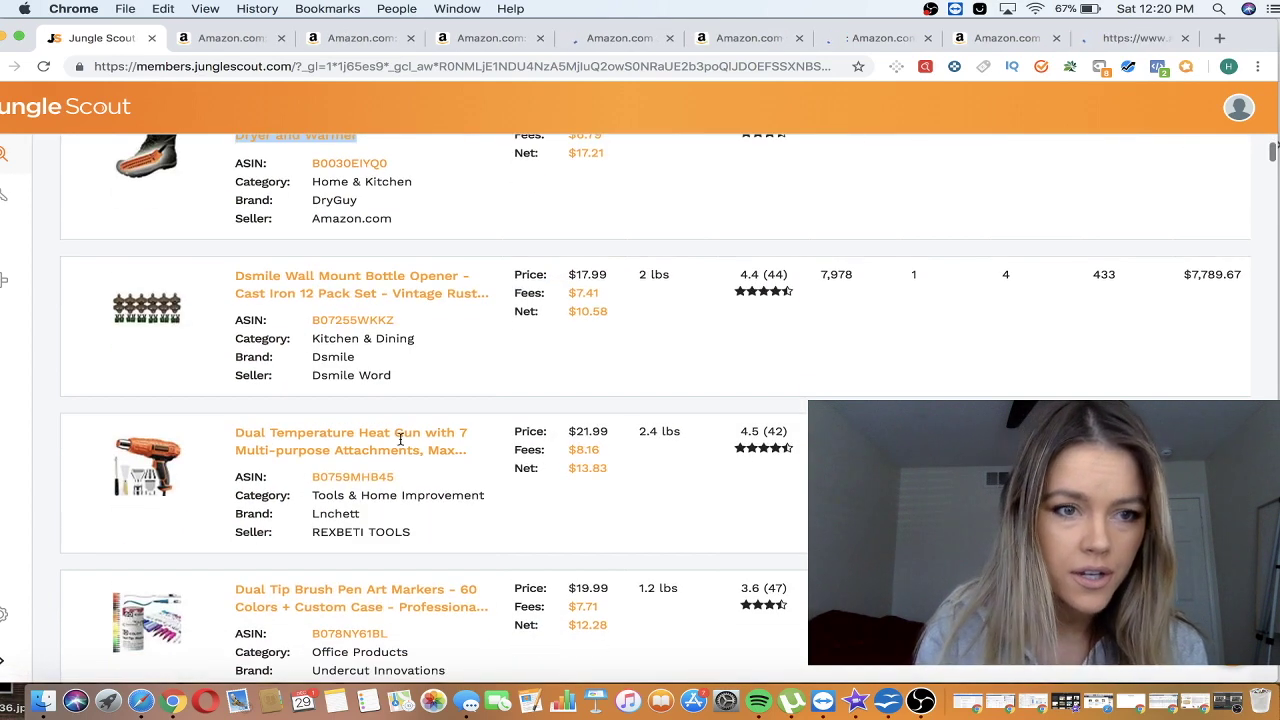
{"action": "scroll", "coordinate": [400, 438], "scroll_direction": "down", "scroll_amount": 6}
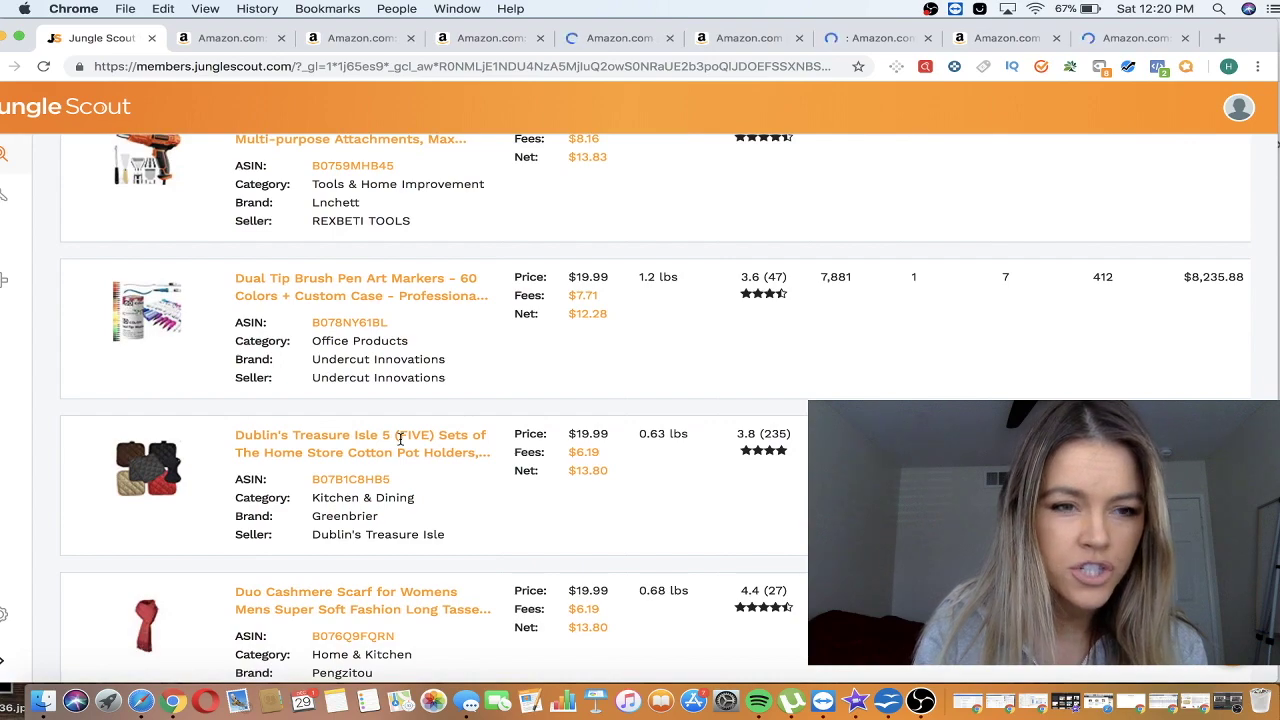
{"action": "scroll", "coordinate": [400, 438], "scroll_direction": "down", "scroll_amount": 3}
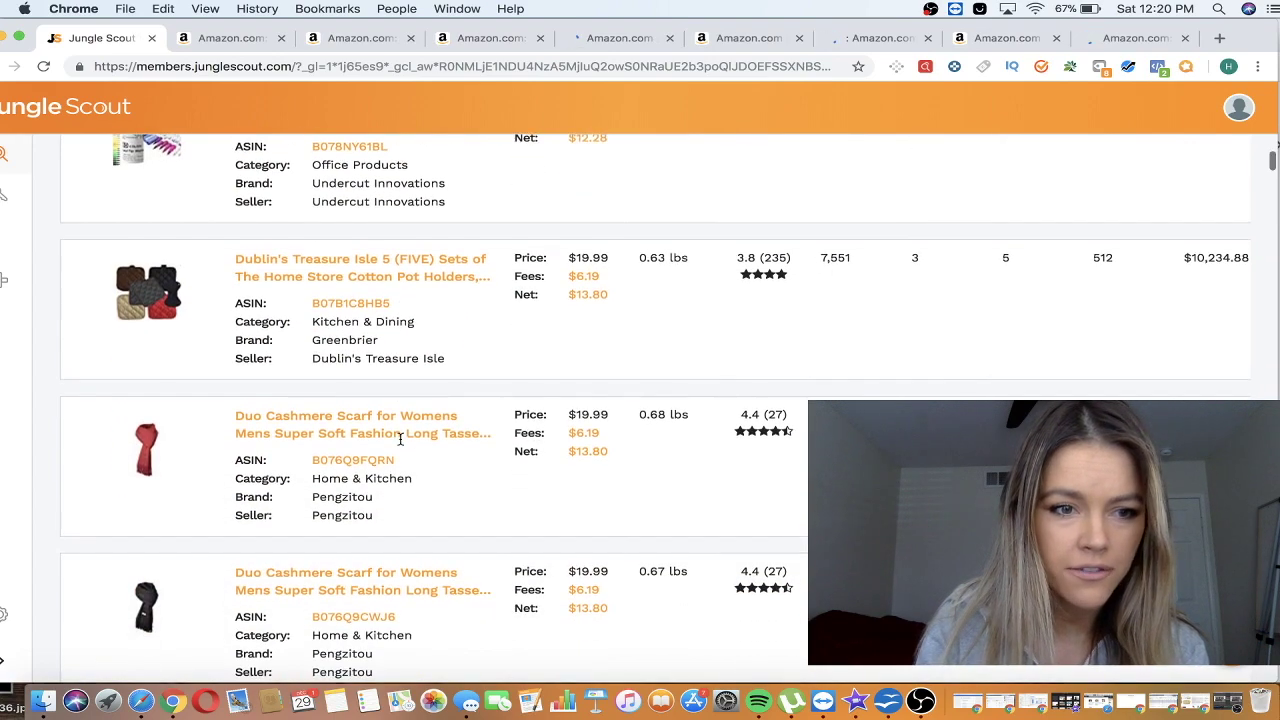
{"action": "scroll", "coordinate": [400, 438], "scroll_direction": "down", "scroll_amount": 15}
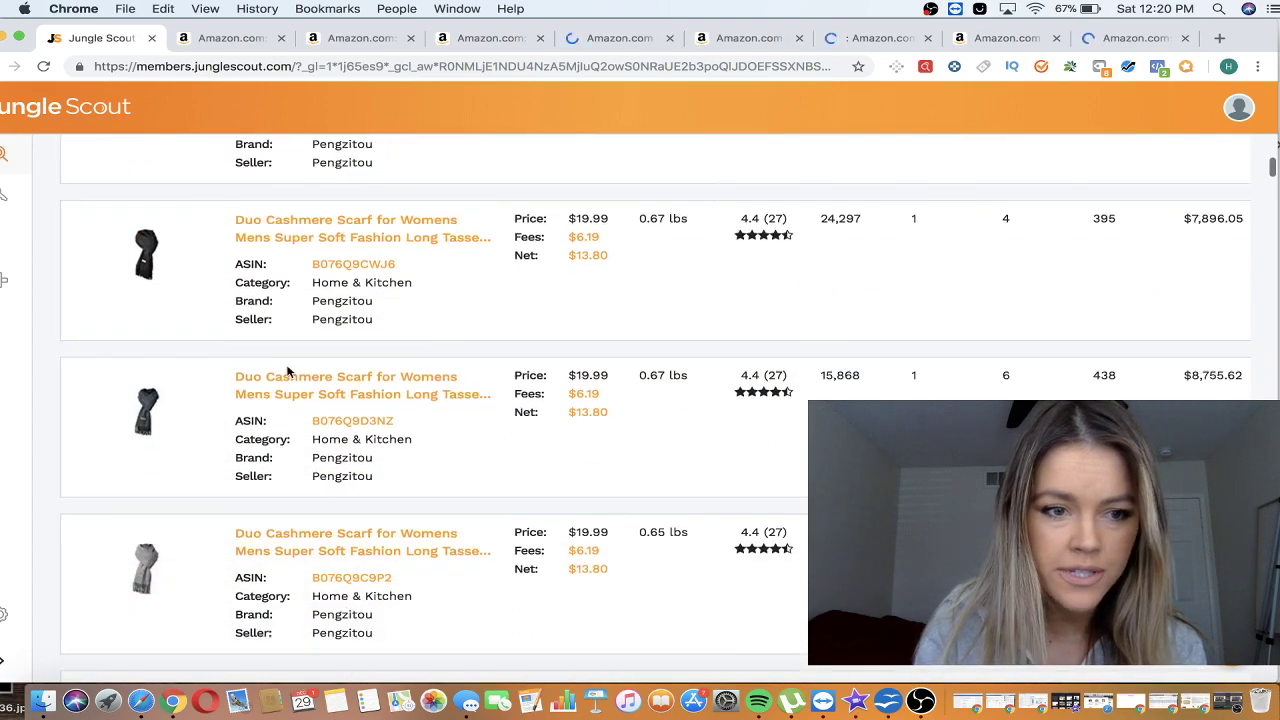
{"action": "scroll", "coordinate": [287, 371], "scroll_direction": "down", "scroll_amount": 2}
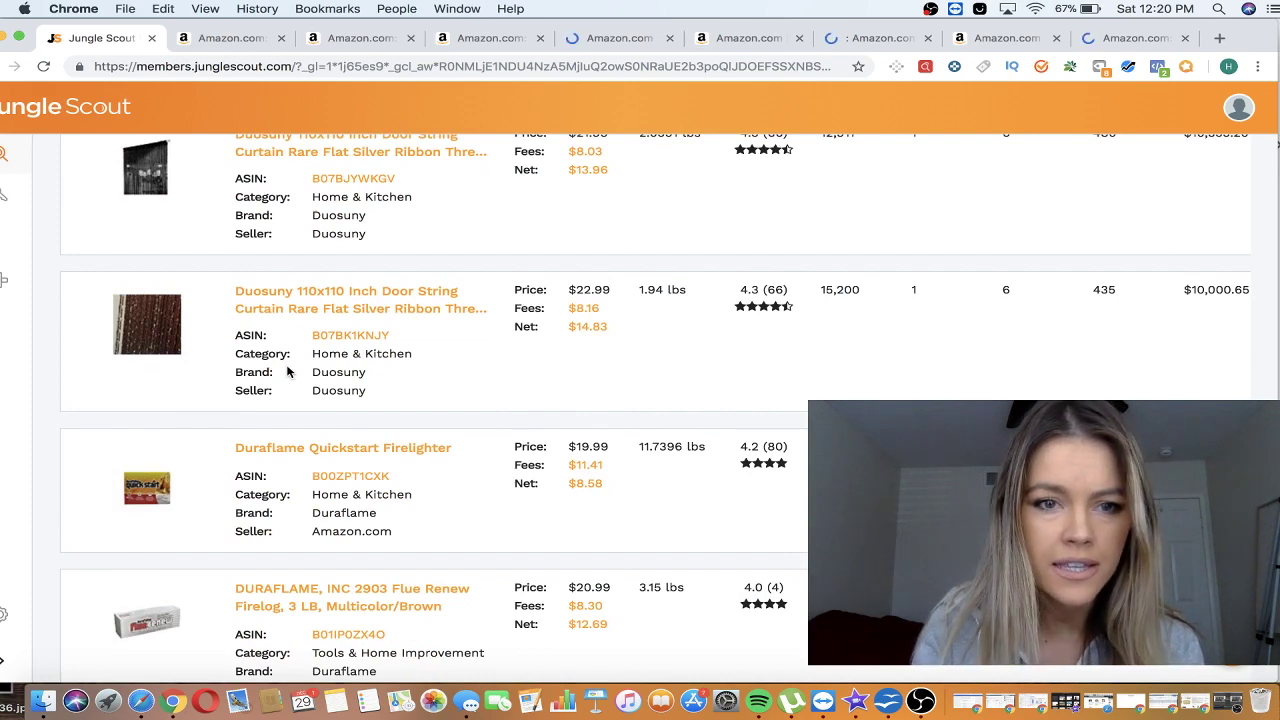
{"action": "scroll", "coordinate": [287, 371], "scroll_direction": "down", "scroll_amount": 4}
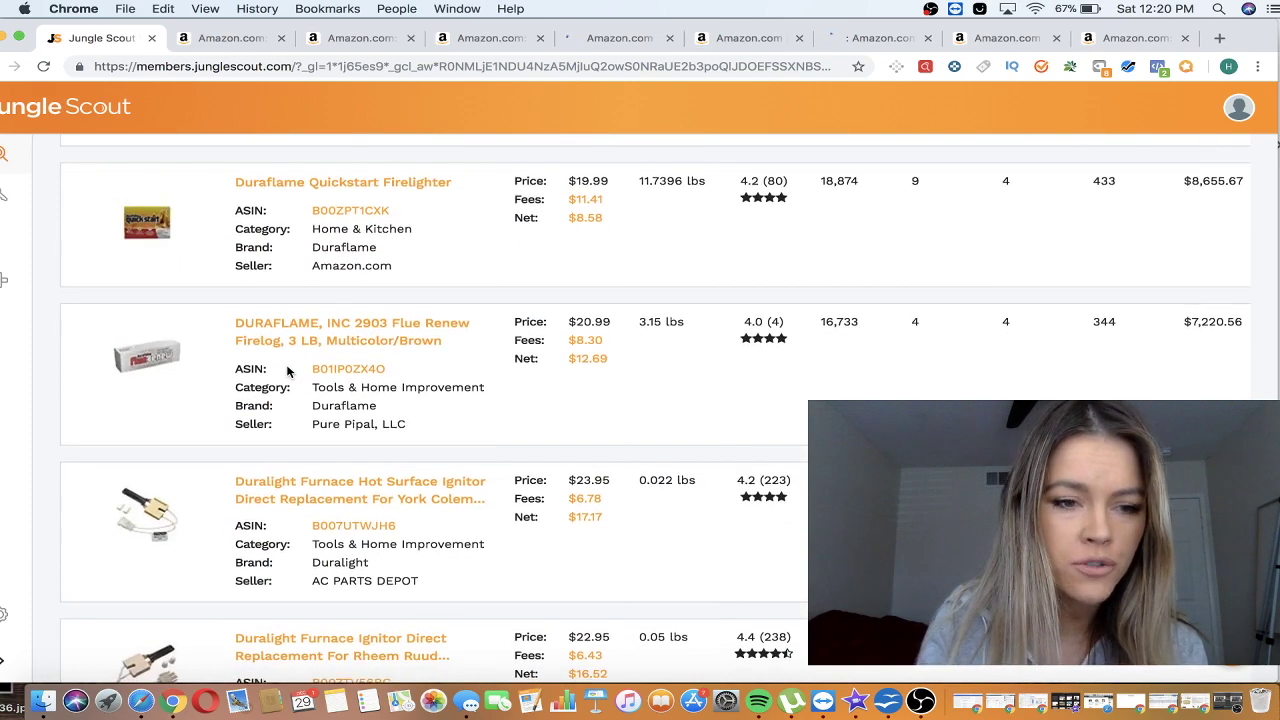
{"action": "scroll", "coordinate": [287, 371], "scroll_direction": "down", "scroll_amount": 4}
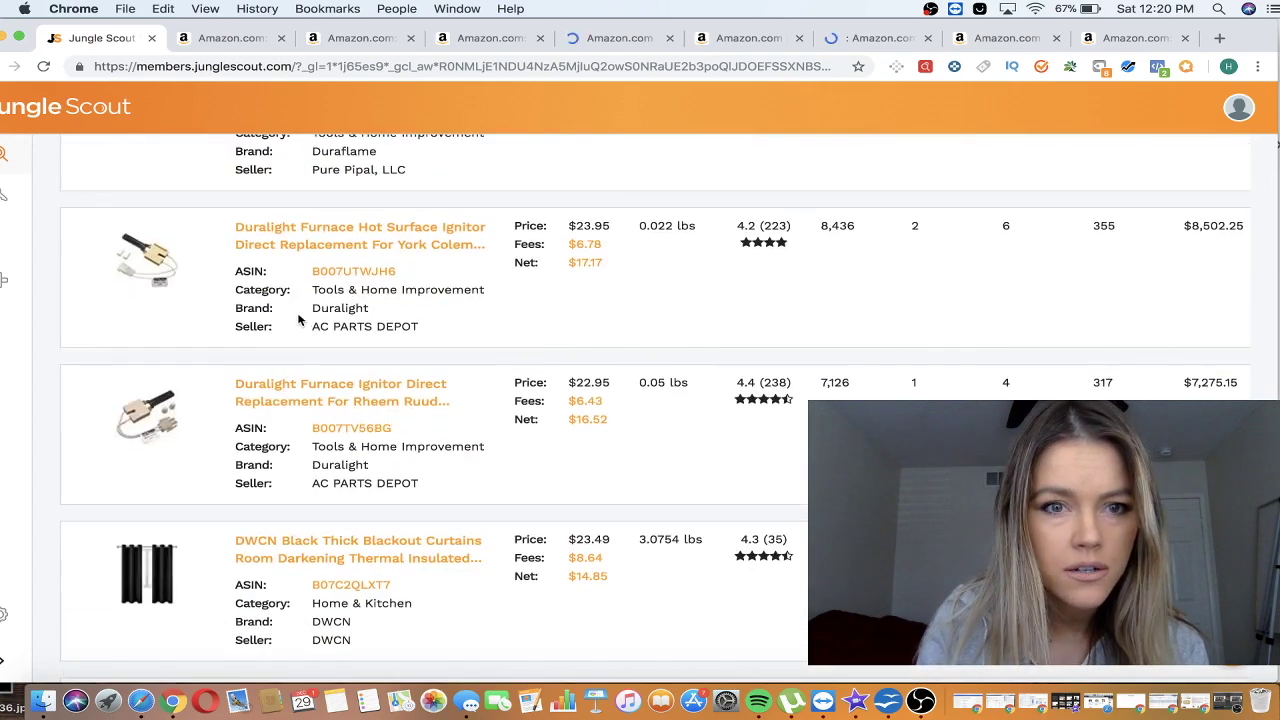
{"action": "scroll", "coordinate": [339, 272], "scroll_direction": "down", "scroll_amount": 14}
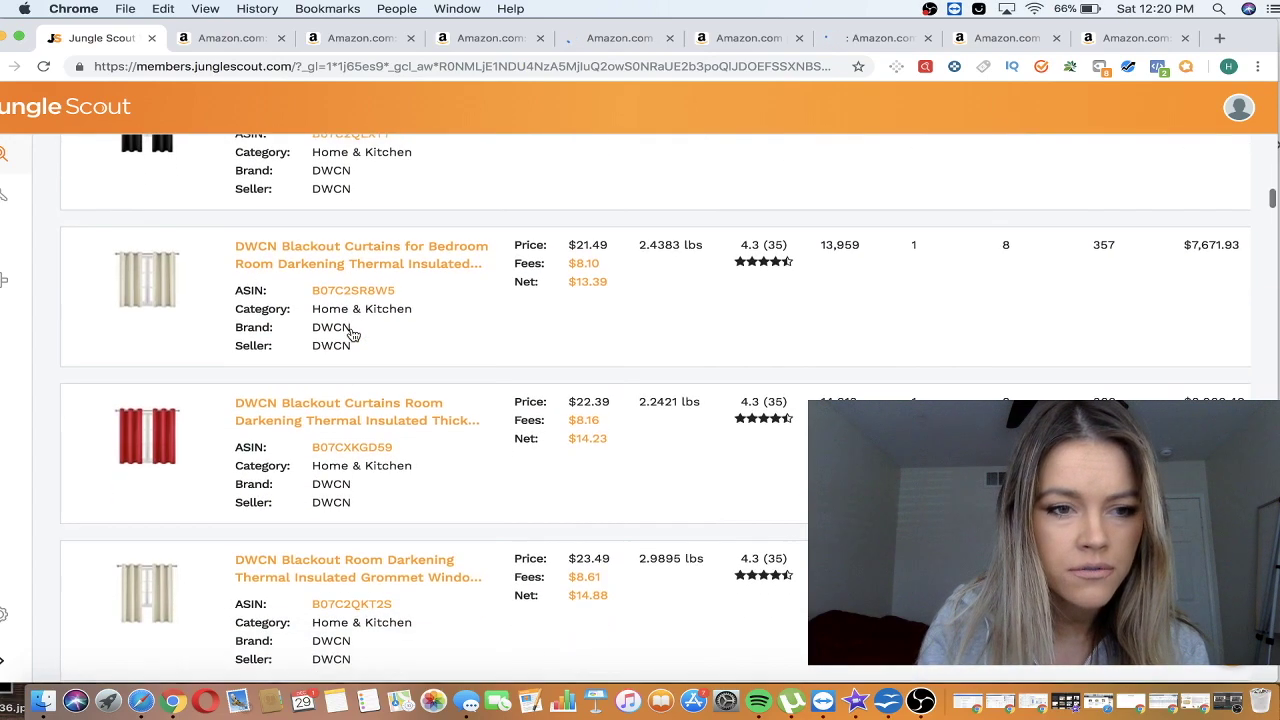
{"action": "scroll", "coordinate": [351, 329], "scroll_direction": "down", "scroll_amount": 12}
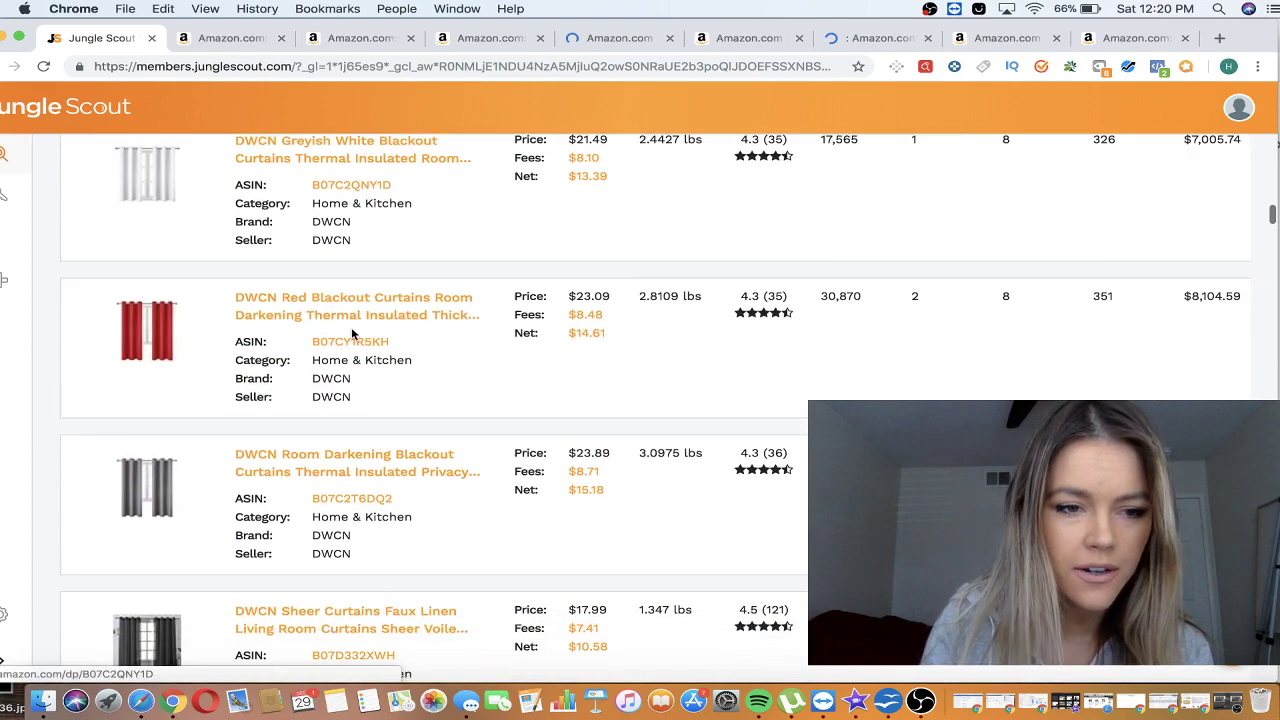
- Open the Amazon listing of the DYEOF Flea Tick Collar for Dogs with ASIN B01IEOJOYG in a new tab
{"action": "scroll", "coordinate": [351, 333], "scroll_direction": "down", "scroll_amount": 4}
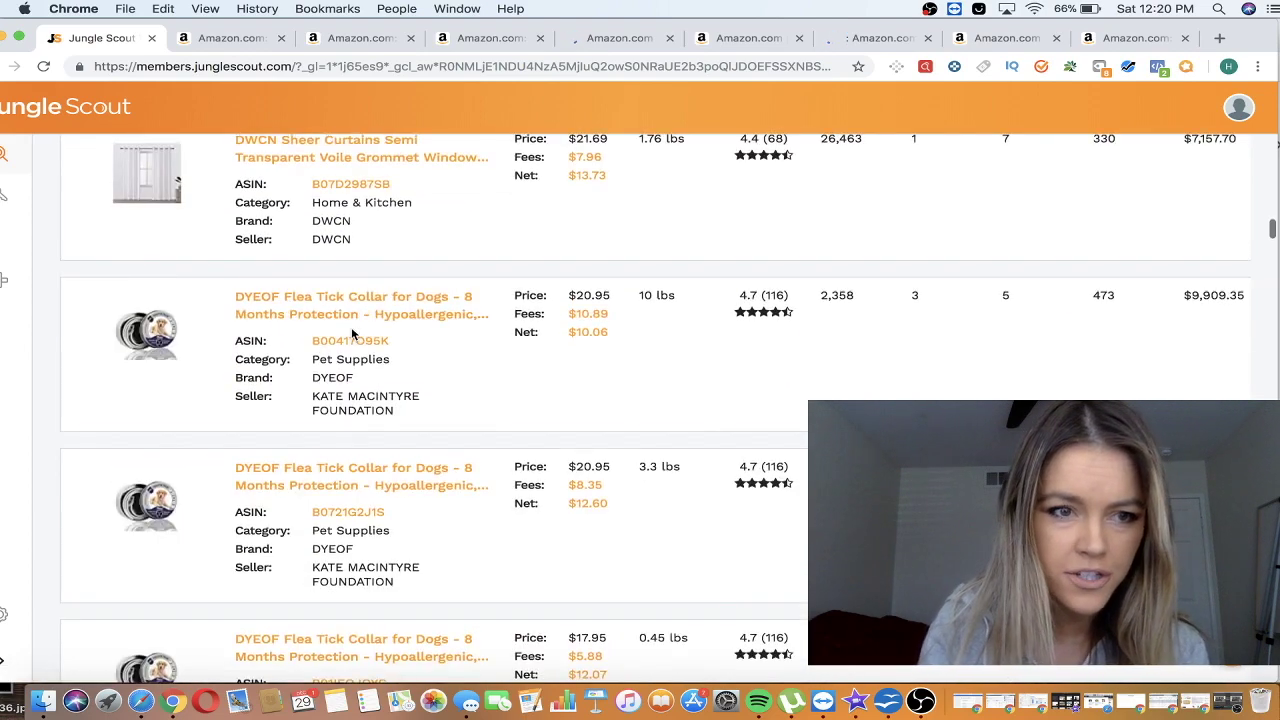
{"action": "scroll", "coordinate": [351, 330], "scroll_direction": "down", "scroll_amount": 6}
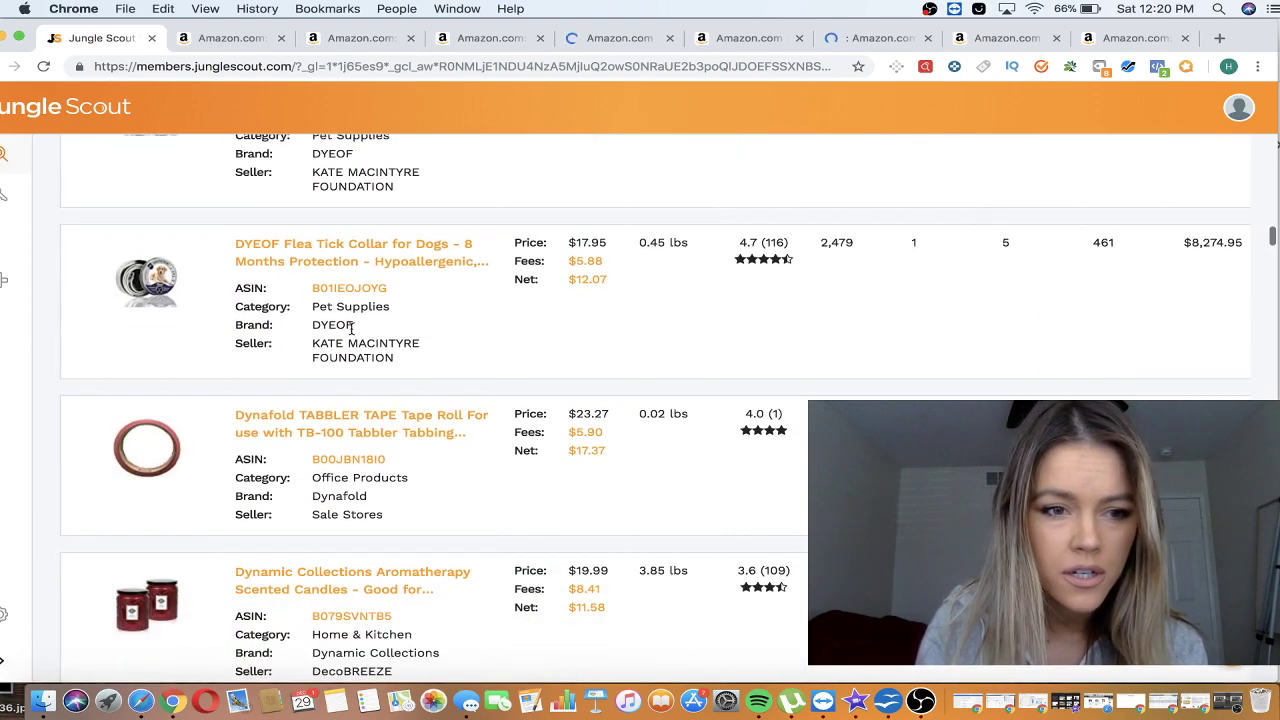
{"action": "right_click", "coordinate": [351, 250]}
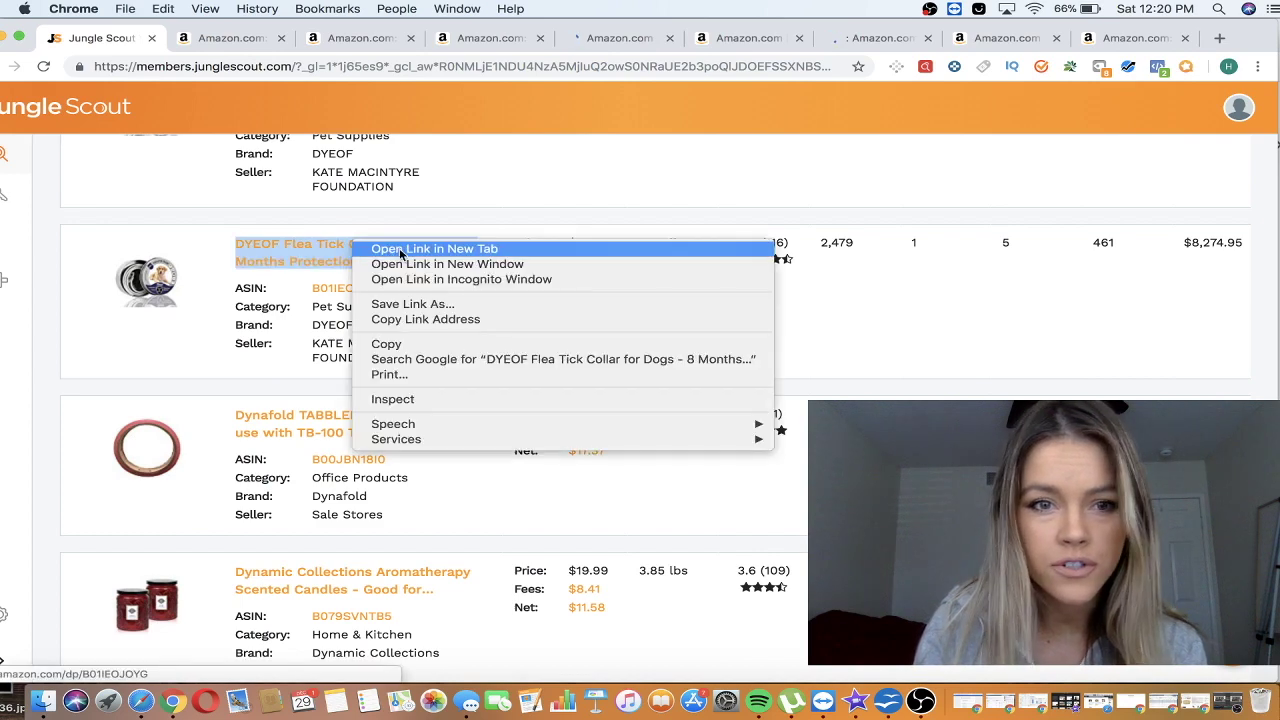
{"action": "left_click", "coordinate": [368, 249]}
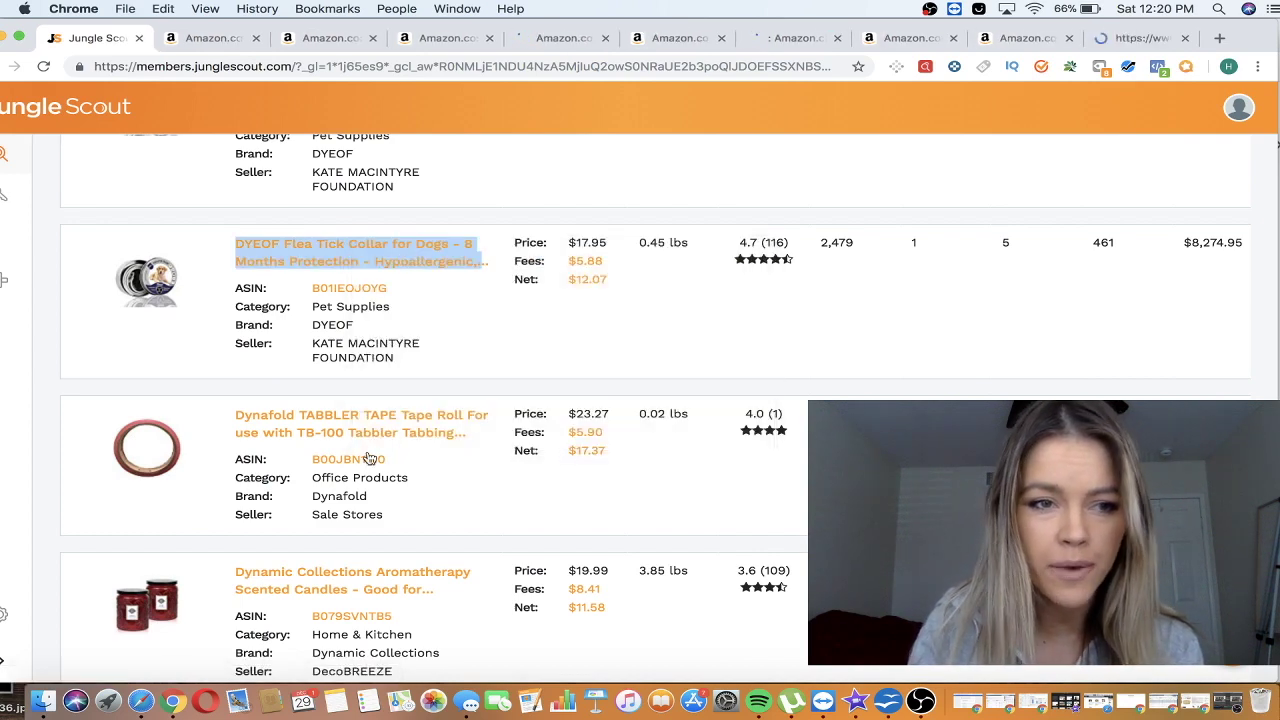
- Examine the results from the Dynafold tabber tape through the Eforcurtain table covers for promising products
{"action": "scroll", "coordinate": [368, 458], "scroll_direction": "down", "scroll_amount": 2}
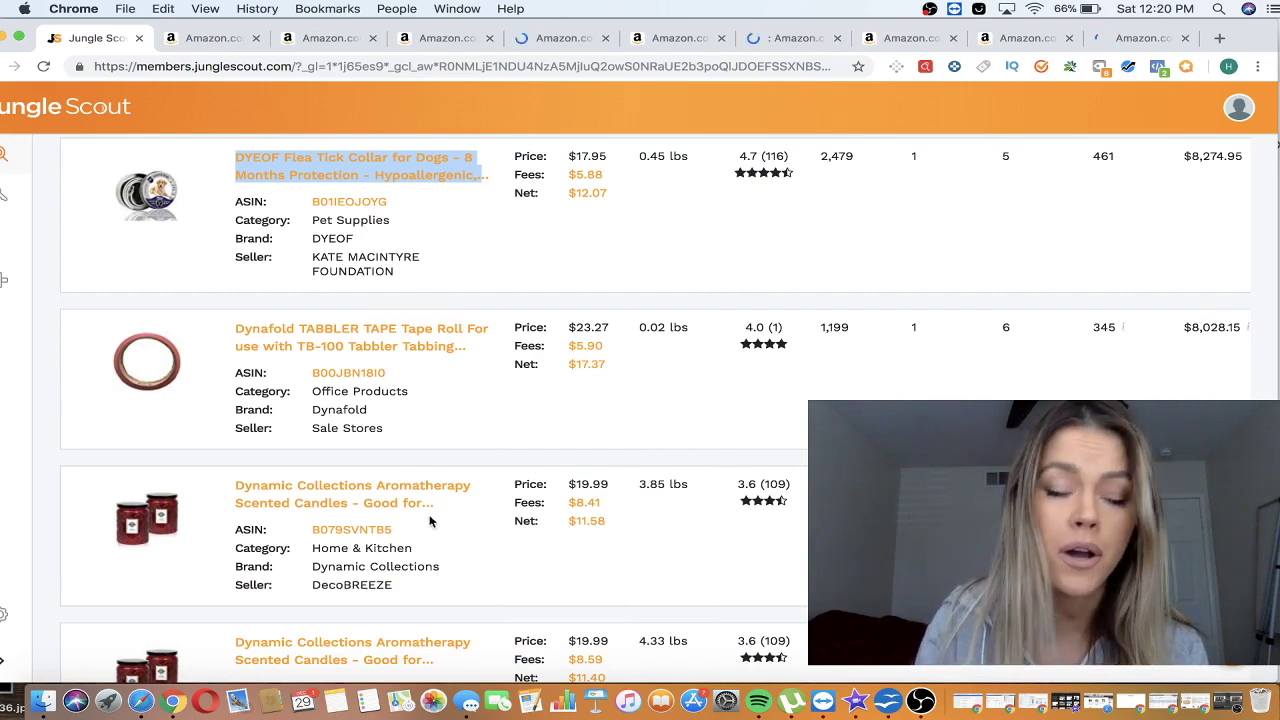
{"action": "scroll", "coordinate": [430, 520], "scroll_direction": "down", "scroll_amount": 15}
{"action": "scroll", "coordinate": [430, 520], "scroll_direction": "down", "scroll_amount": 20}
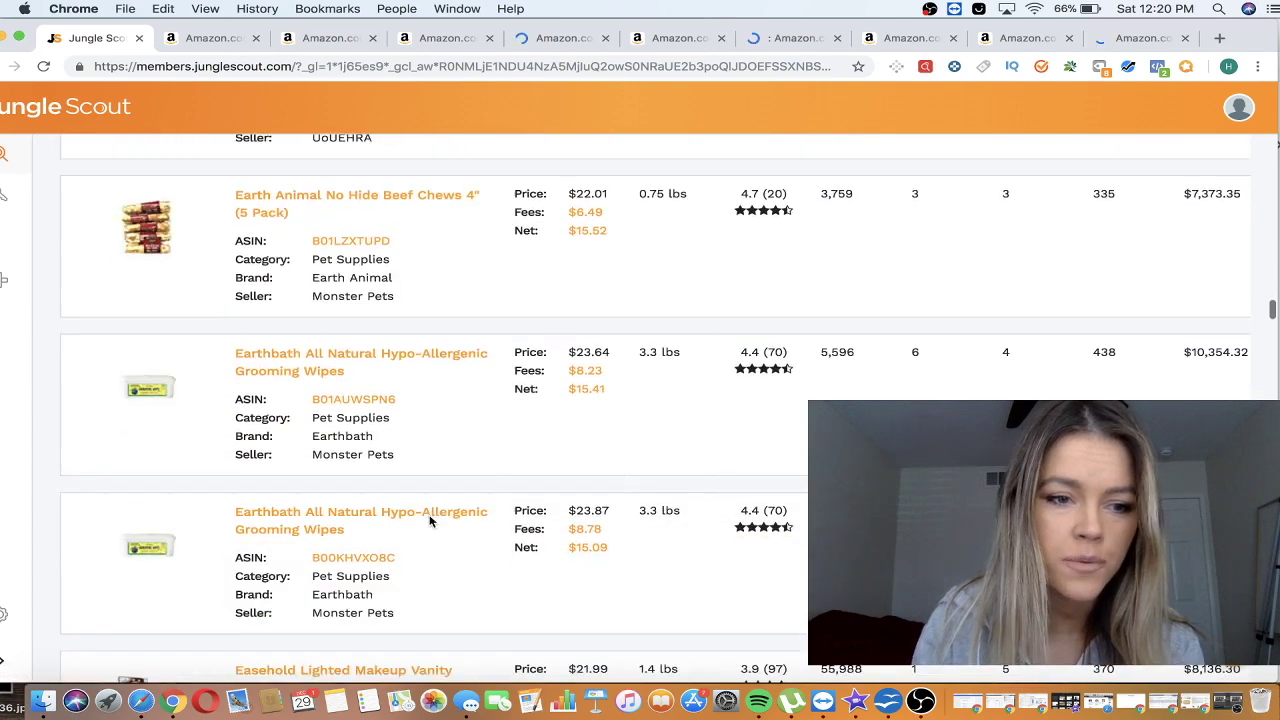
{"action": "scroll", "coordinate": [430, 520], "scroll_direction": "down", "scroll_amount": 5}
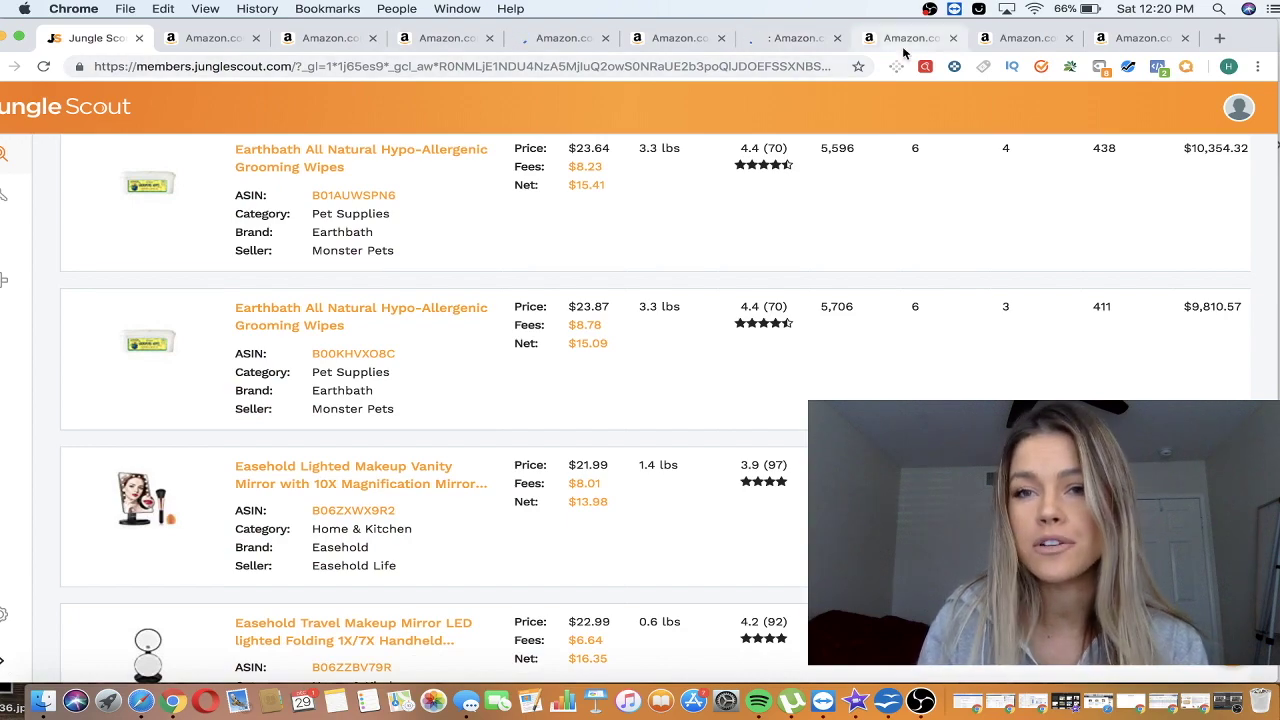
{"action": "scroll", "coordinate": [708, 351], "scroll_direction": "down", "scroll_amount": 10}
{"action": "scroll", "coordinate": [708, 351], "scroll_direction": "down", "scroll_amount": 20}
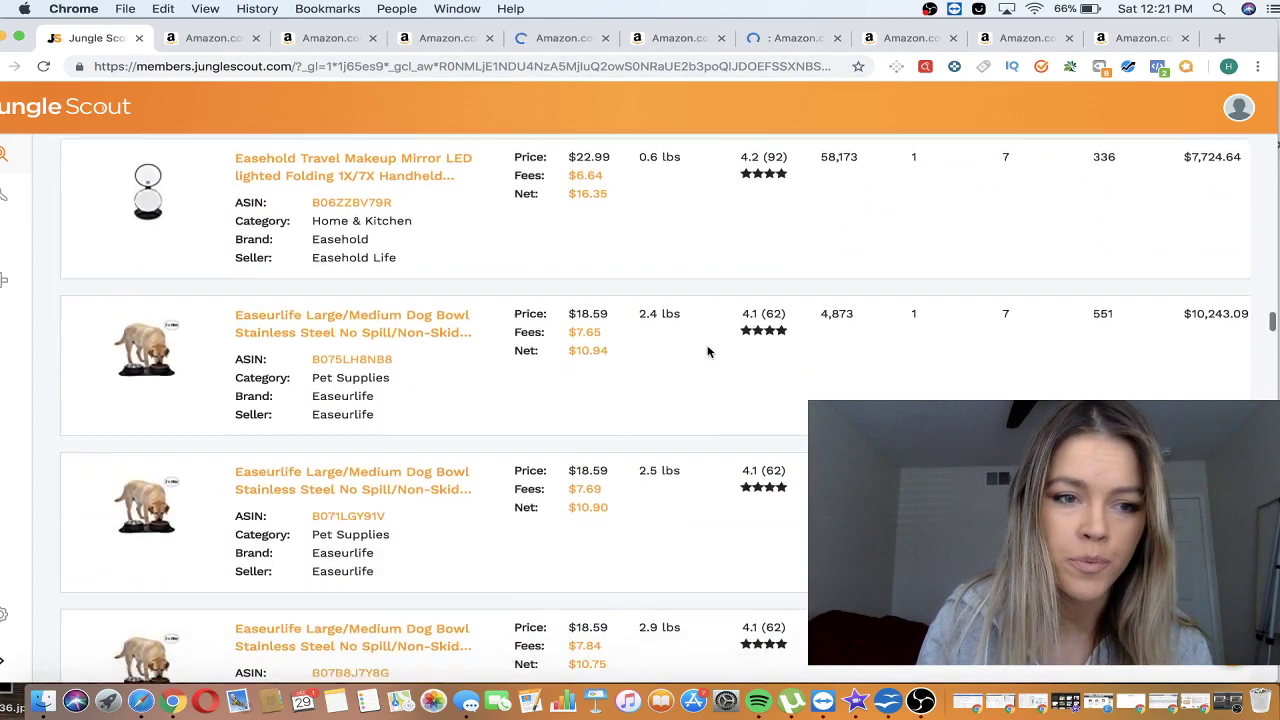
{"action": "scroll", "coordinate": [708, 351], "scroll_direction": "down", "scroll_amount": 20}
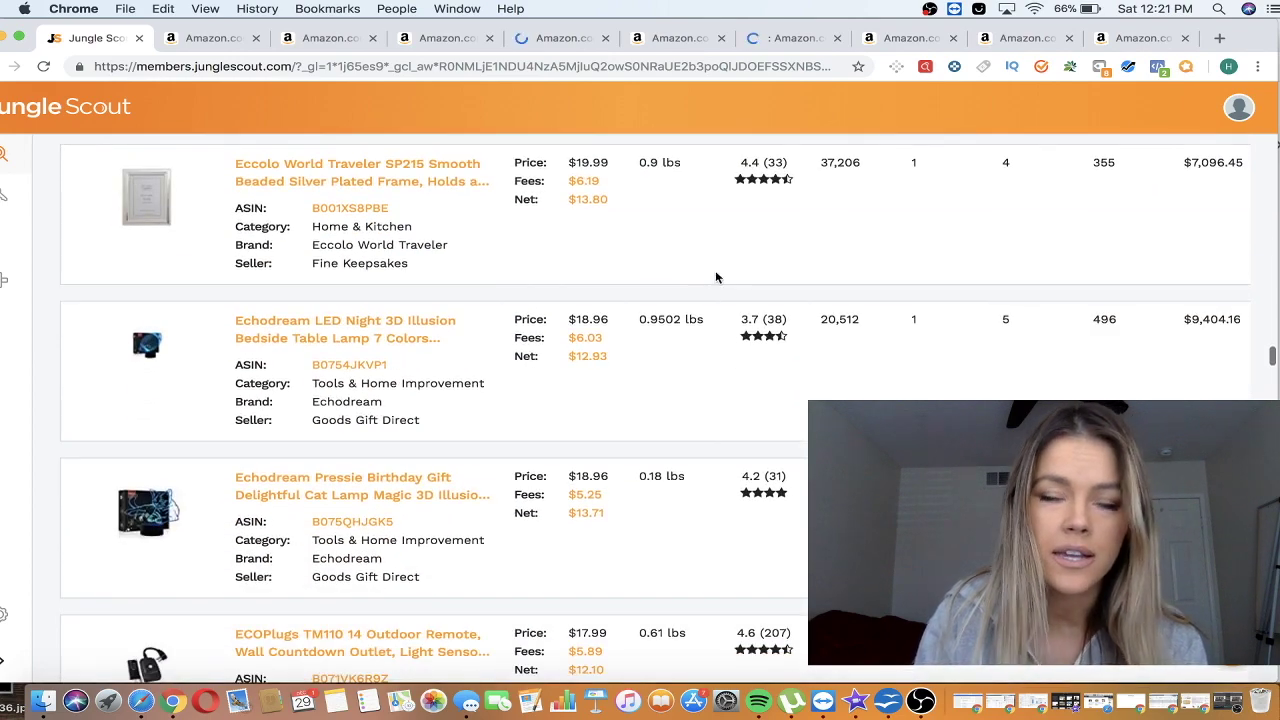
{"action": "scroll", "coordinate": [635, 282], "scroll_direction": "down", "scroll_amount": 10}
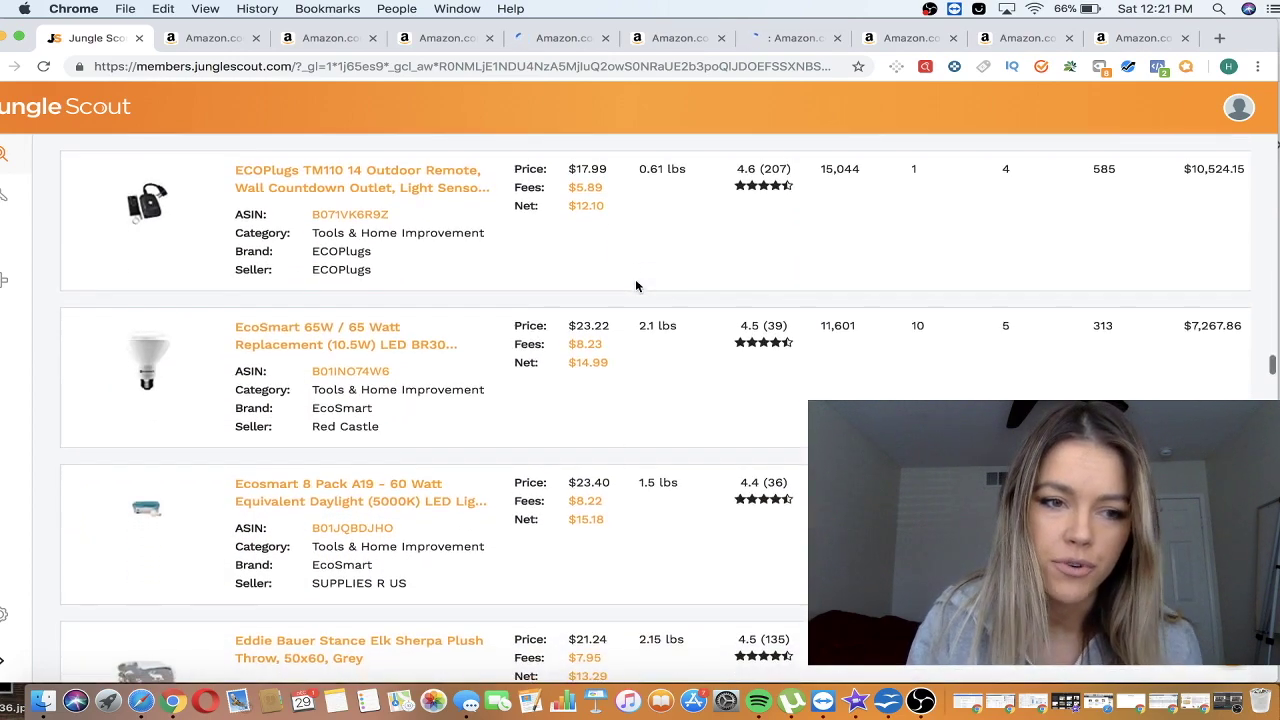
{"action": "scroll", "coordinate": [635, 286], "scroll_direction": "down", "scroll_amount": 20}
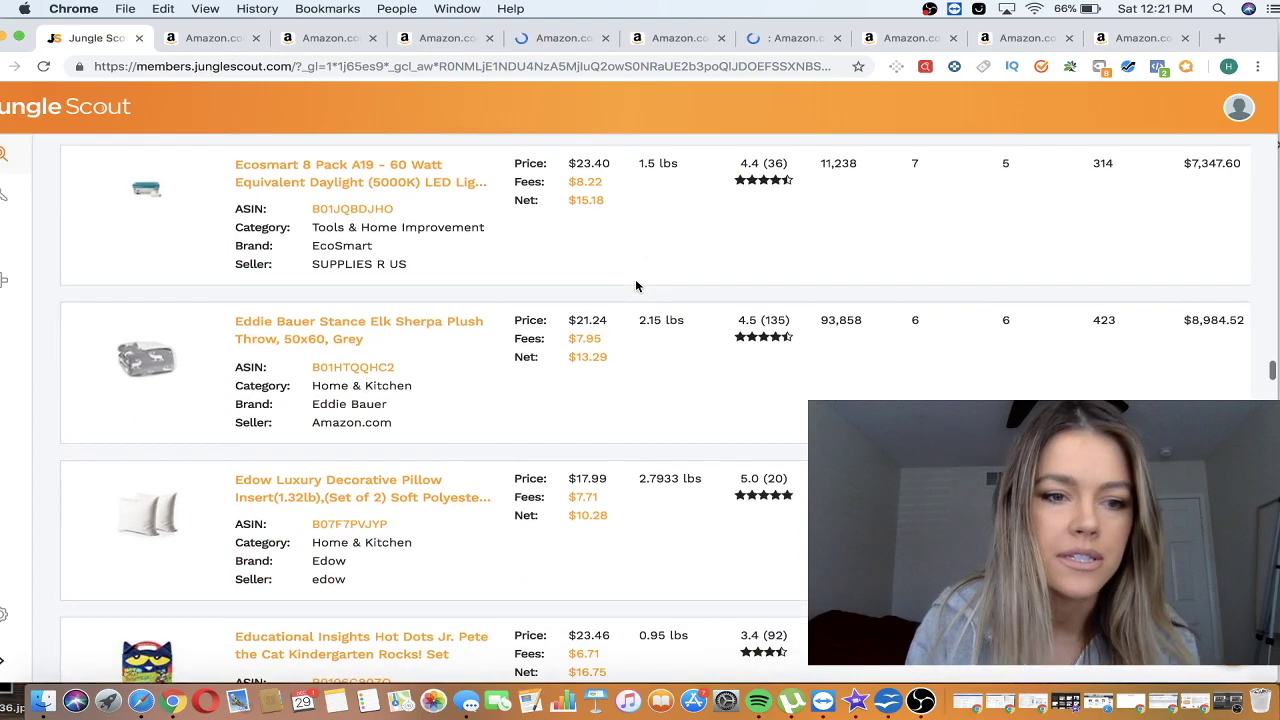
{"action": "scroll", "coordinate": [635, 286], "scroll_direction": "down", "scroll_amount": 20}
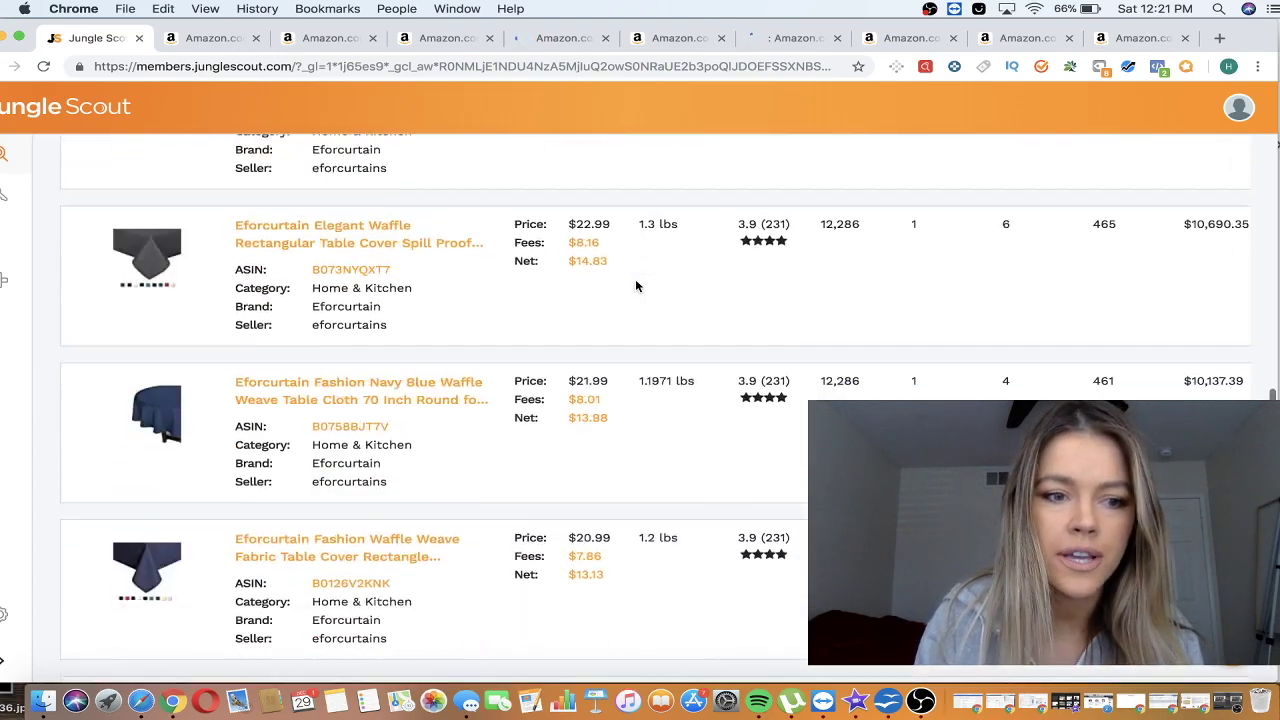
{"action": "scroll", "coordinate": [636, 286], "scroll_direction": "down", "scroll_amount": 20}
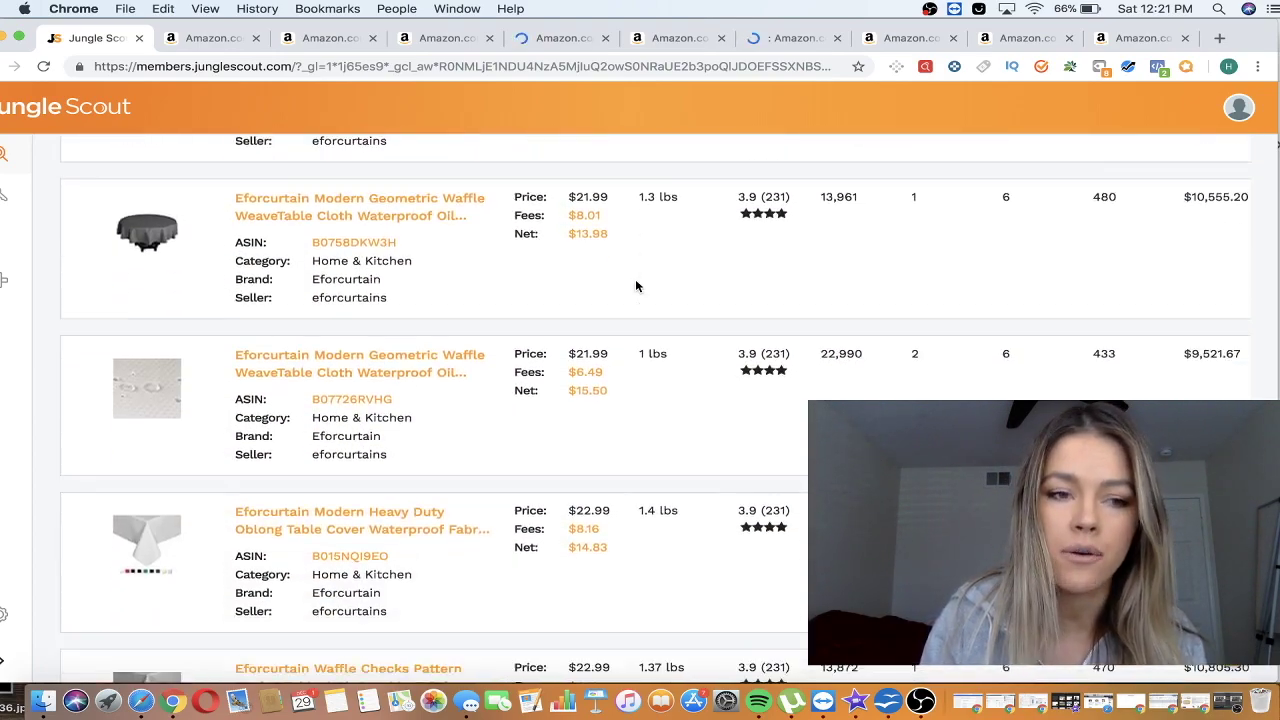
{"action": "scroll", "coordinate": [636, 286], "scroll_direction": "down", "scroll_amount": 10}
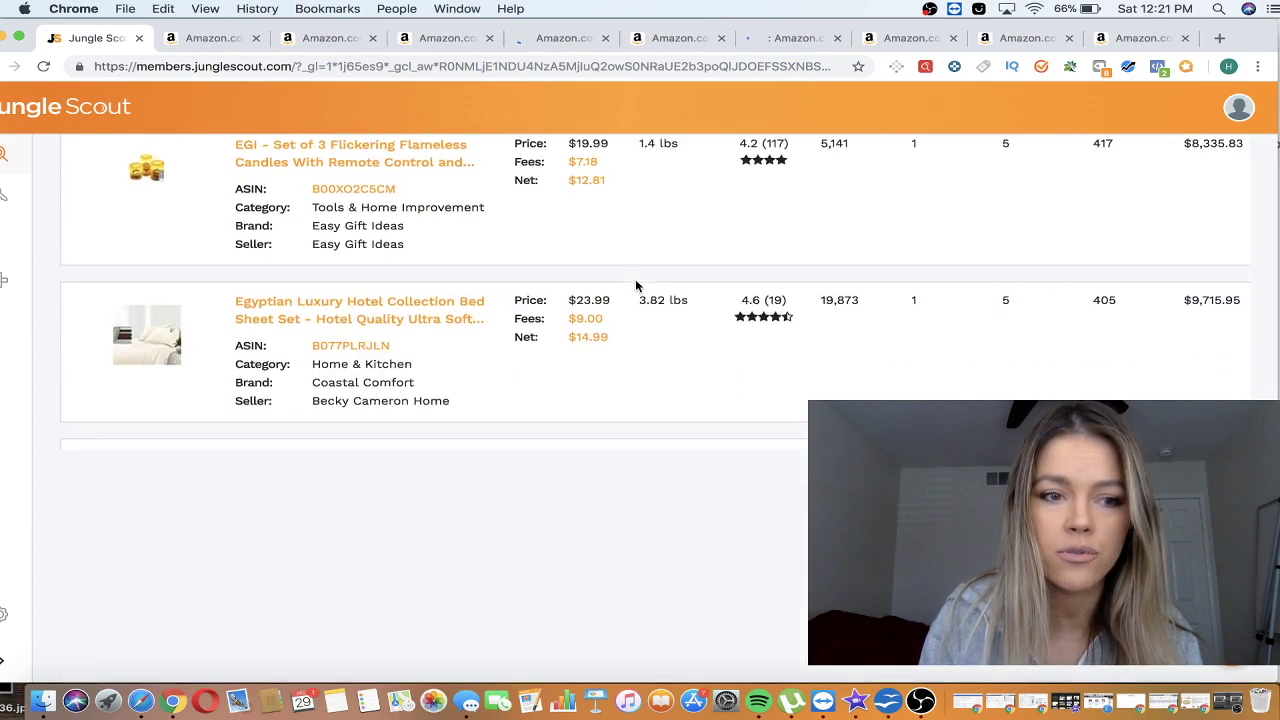
- Examine the results from the EHOMEBUY throw pillows through the Enesco mugs and the Enjoy the Ride Mug for promising products
{"action": "scroll", "coordinate": [636, 286], "scroll_direction": "down", "scroll_amount": 4}
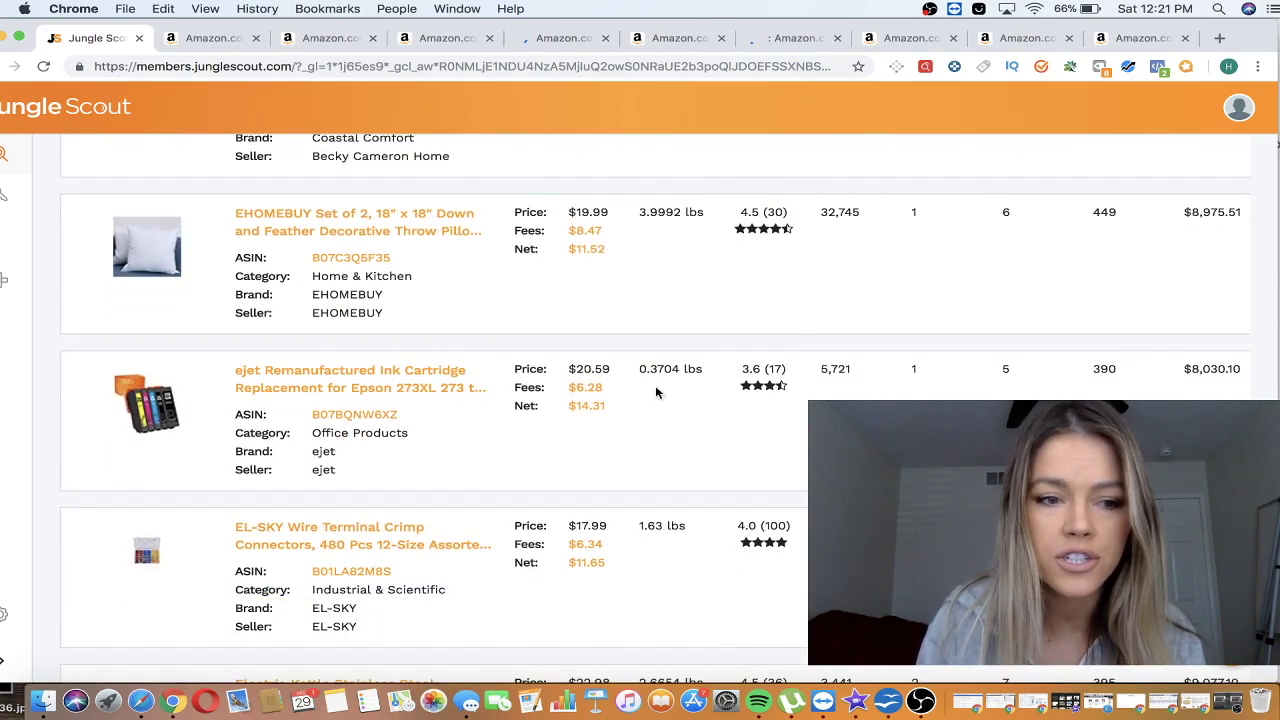
{"action": "scroll", "coordinate": [656, 390], "scroll_direction": "down", "scroll_amount": 10}
{"action": "scroll", "coordinate": [656, 392], "scroll_direction": "down", "scroll_amount": 20}
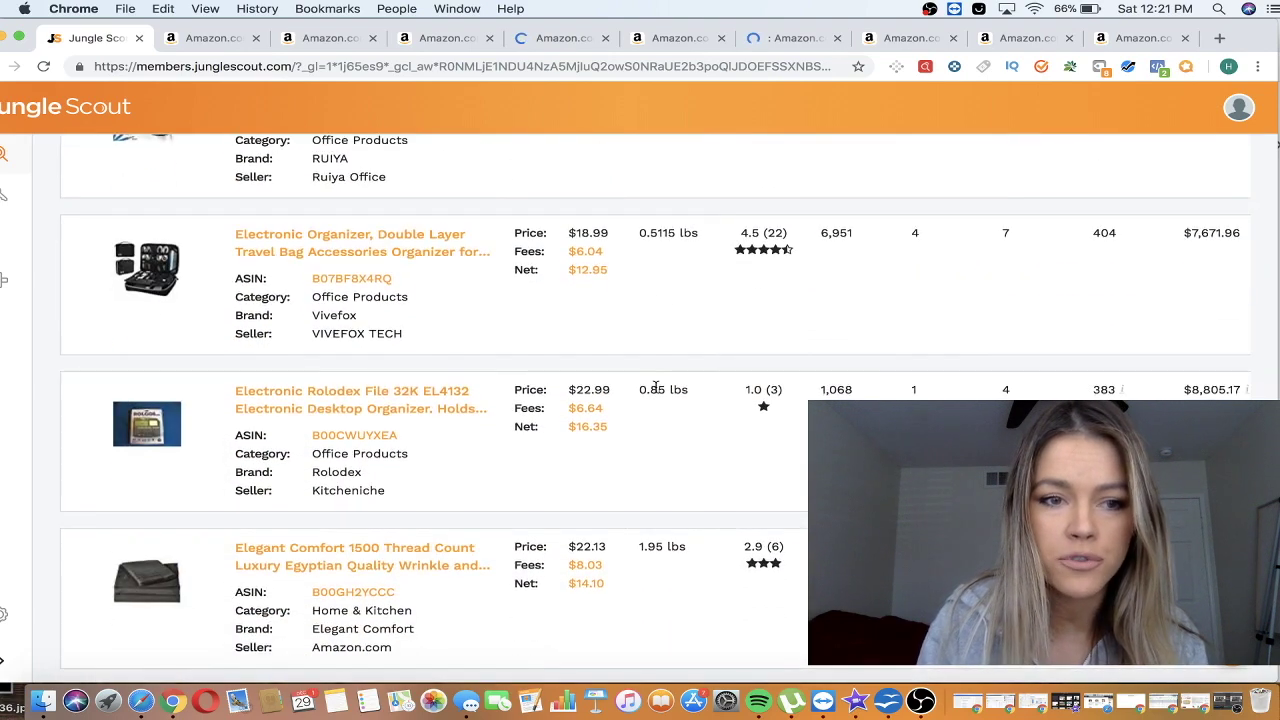
{"action": "scroll", "coordinate": [656, 392], "scroll_direction": "down", "scroll_amount": 10}
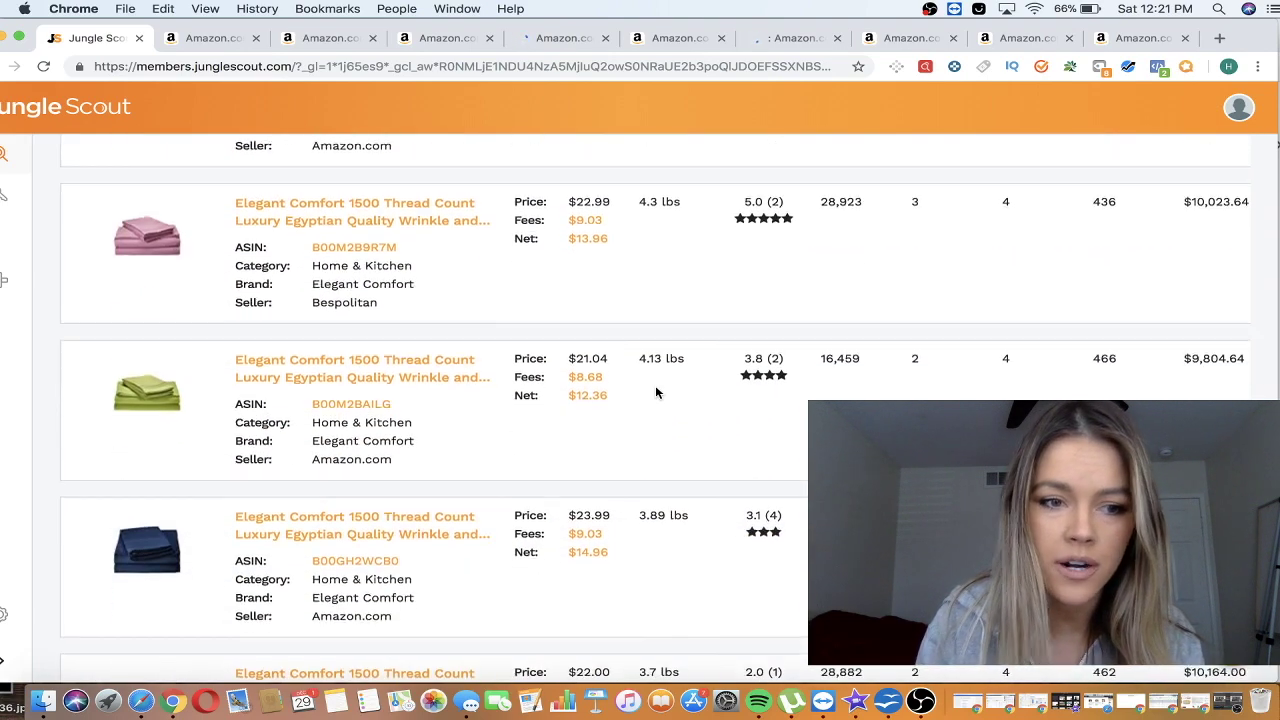
{"action": "scroll", "coordinate": [656, 390], "scroll_direction": "down", "scroll_amount": 20}
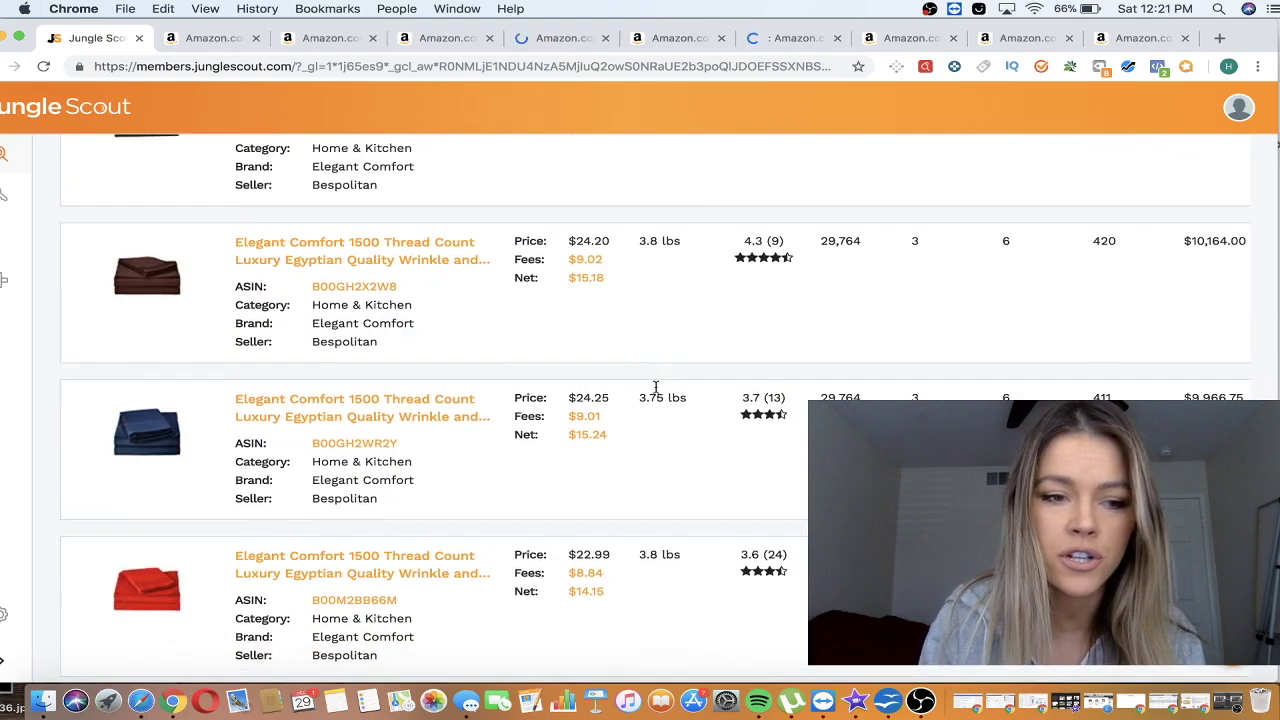
{"action": "scroll", "coordinate": [656, 392], "scroll_direction": "down", "scroll_amount": 10}
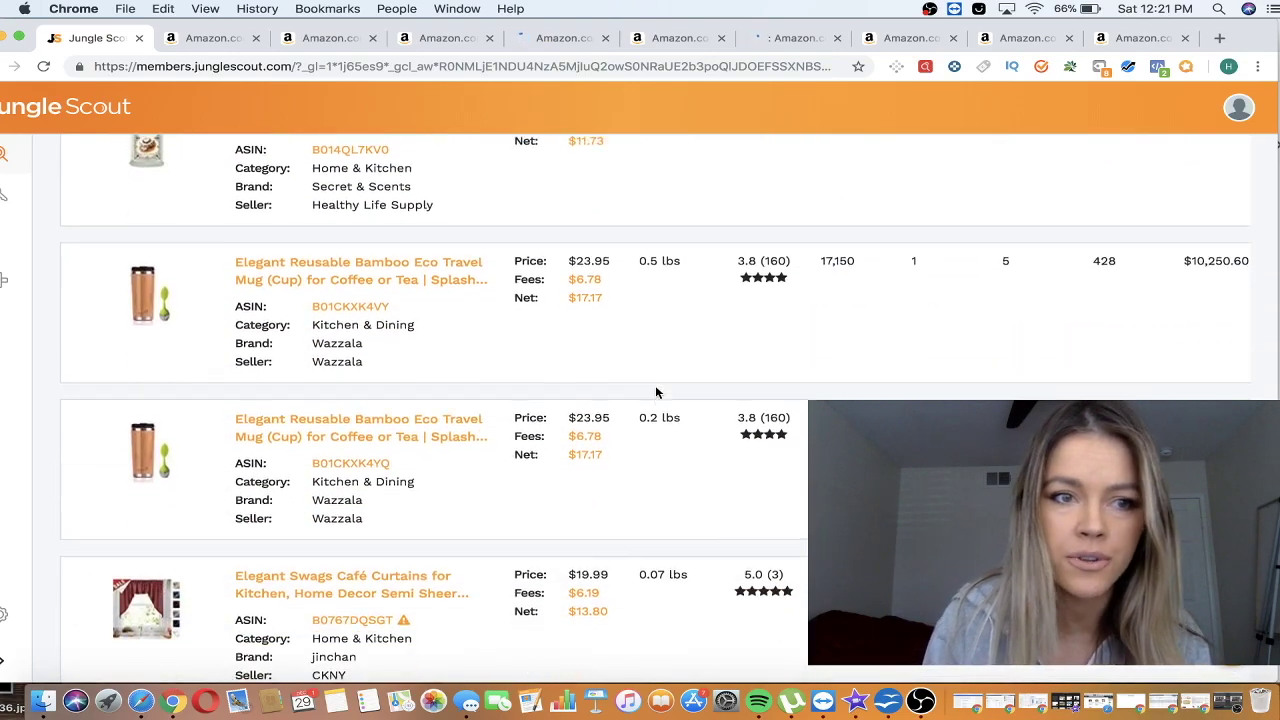
{"action": "scroll", "coordinate": [656, 392], "scroll_direction": "down", "scroll_amount": 8}
{"action": "scroll", "coordinate": [656, 392], "scroll_direction": "down", "scroll_amount": 10}
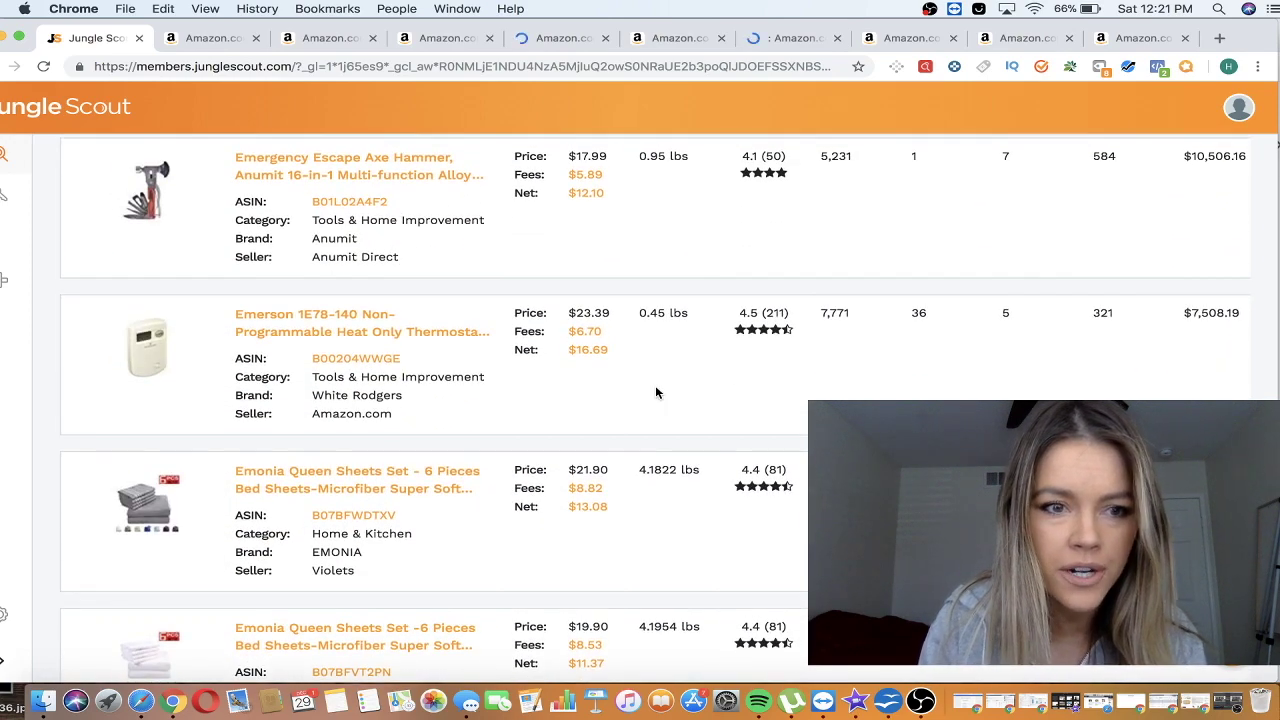
{"action": "scroll", "coordinate": [656, 392], "scroll_direction": "down", "scroll_amount": 5}
{"action": "scroll", "coordinate": [656, 392], "scroll_direction": "down", "scroll_amount": 8}
{"action": "scroll", "coordinate": [656, 392], "scroll_direction": "down", "scroll_amount": 5}
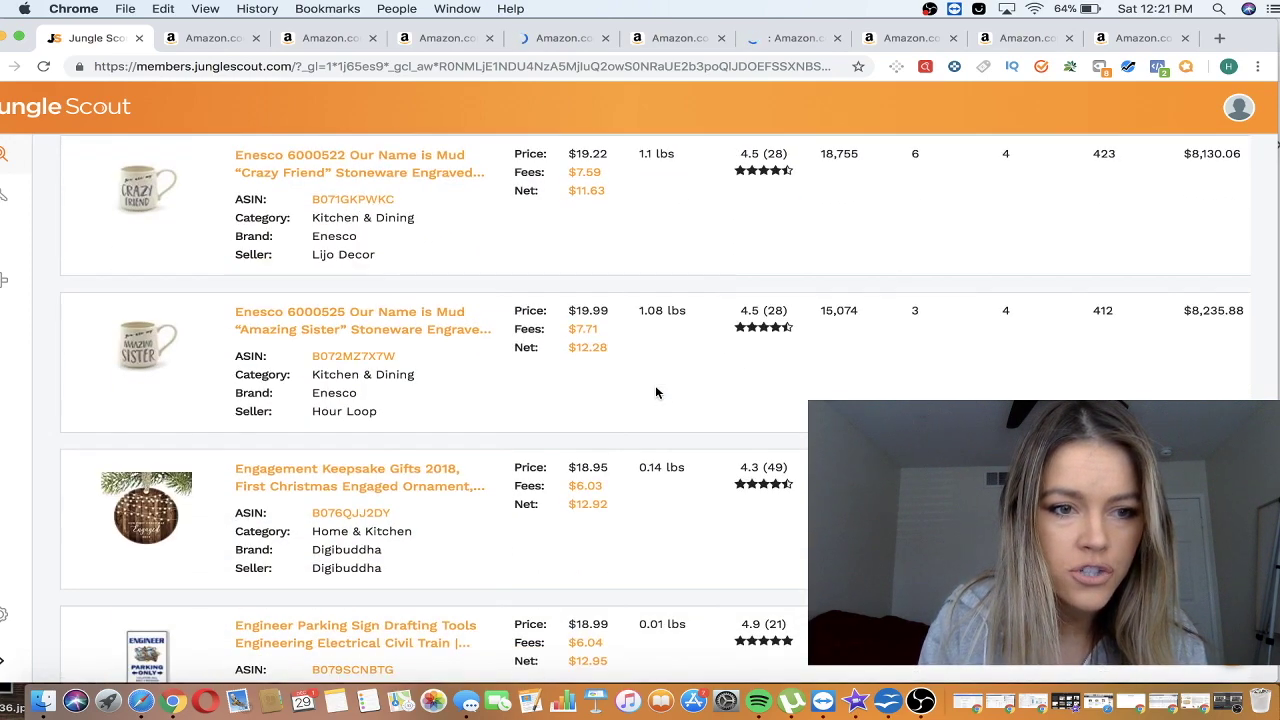
{"action": "scroll", "coordinate": [455, 575], "scroll_direction": "down", "scroll_amount": 5}
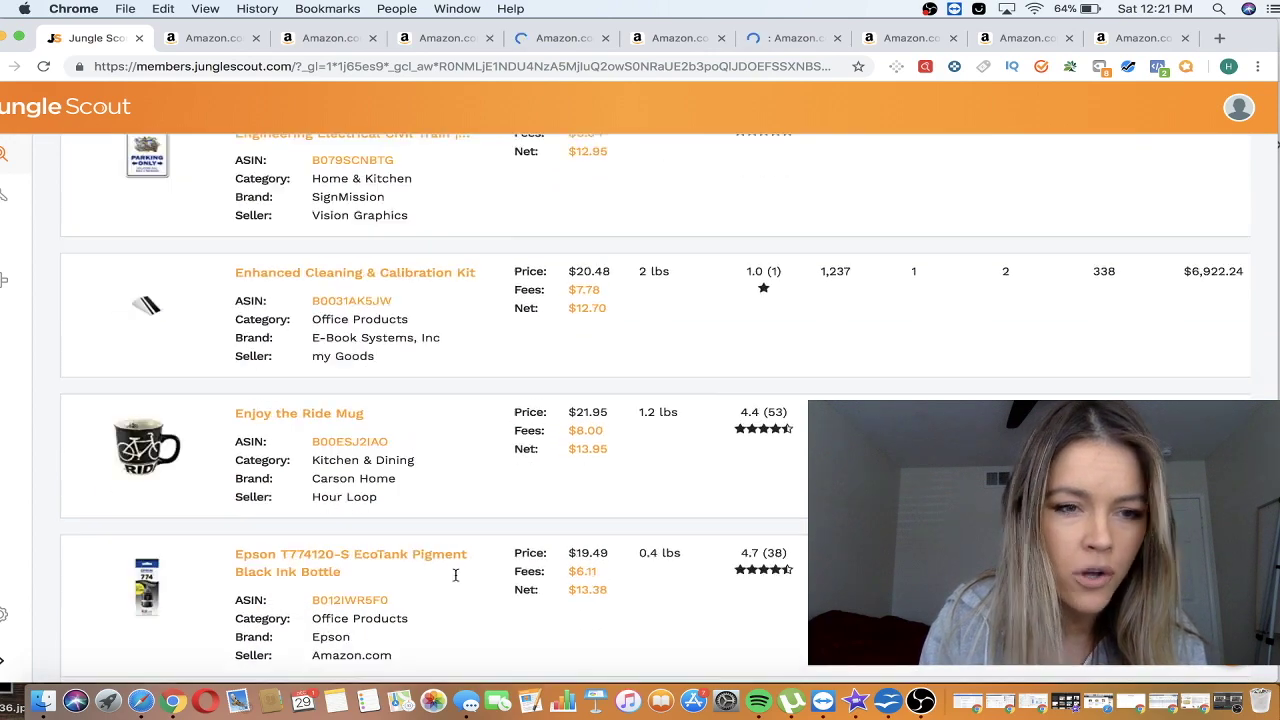
- Open the Amazon listing of the 70" Eternal Beauty Round Sequin Tablecloth with ASIN B071LPG9DC in a new tab
{"action": "scroll", "coordinate": [461, 488], "scroll_direction": "down", "scroll_amount": 15}
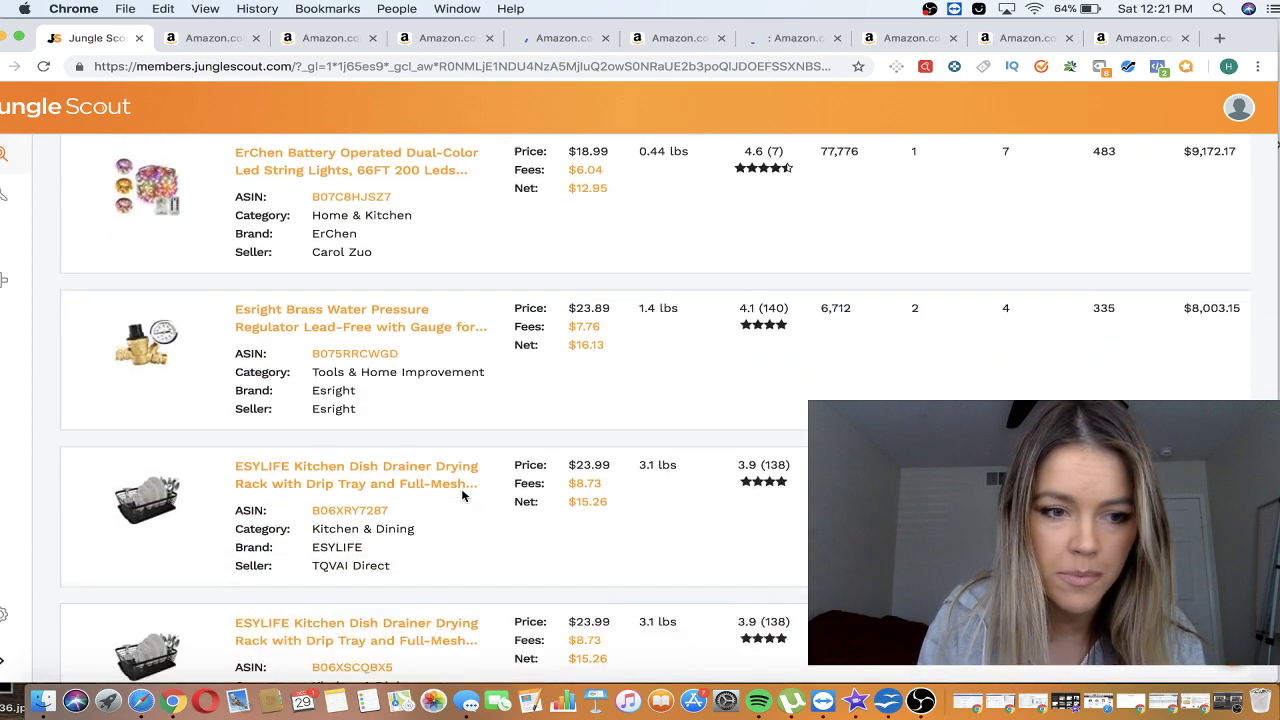
{"action": "scroll", "coordinate": [463, 496], "scroll_direction": "down", "scroll_amount": 8}
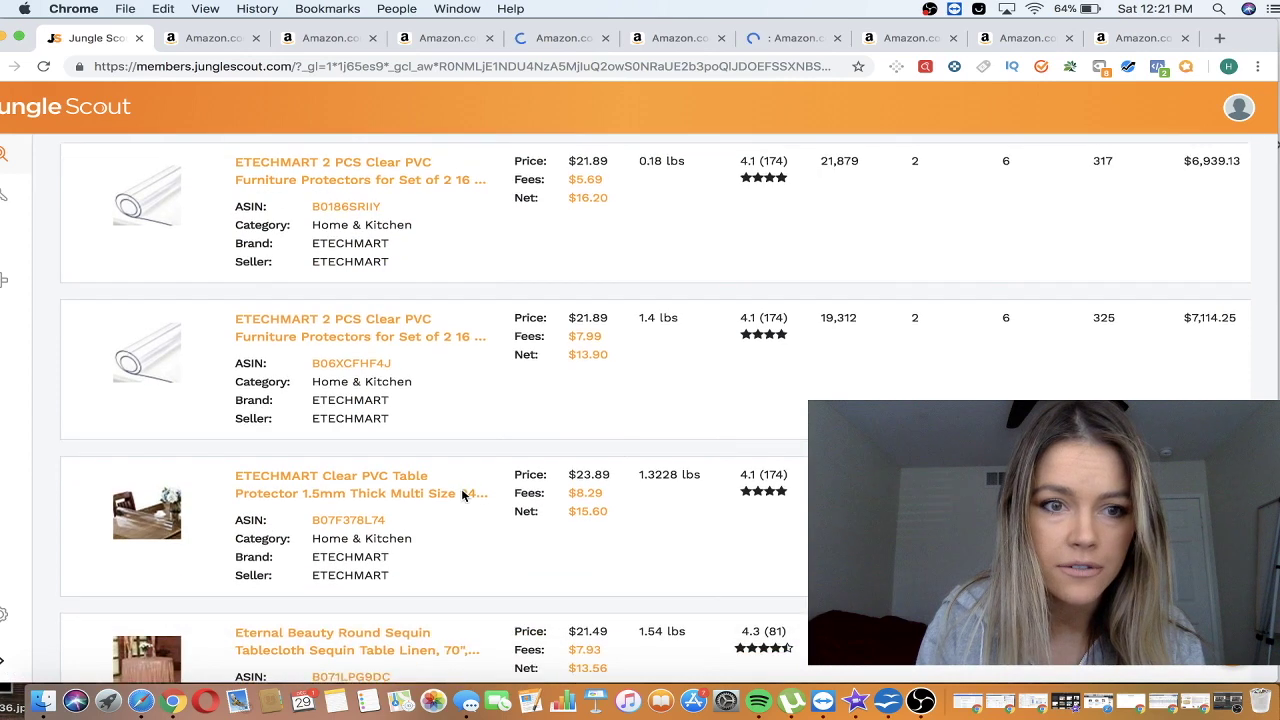
{"action": "scroll", "coordinate": [463, 496], "scroll_direction": "down", "scroll_amount": 2}
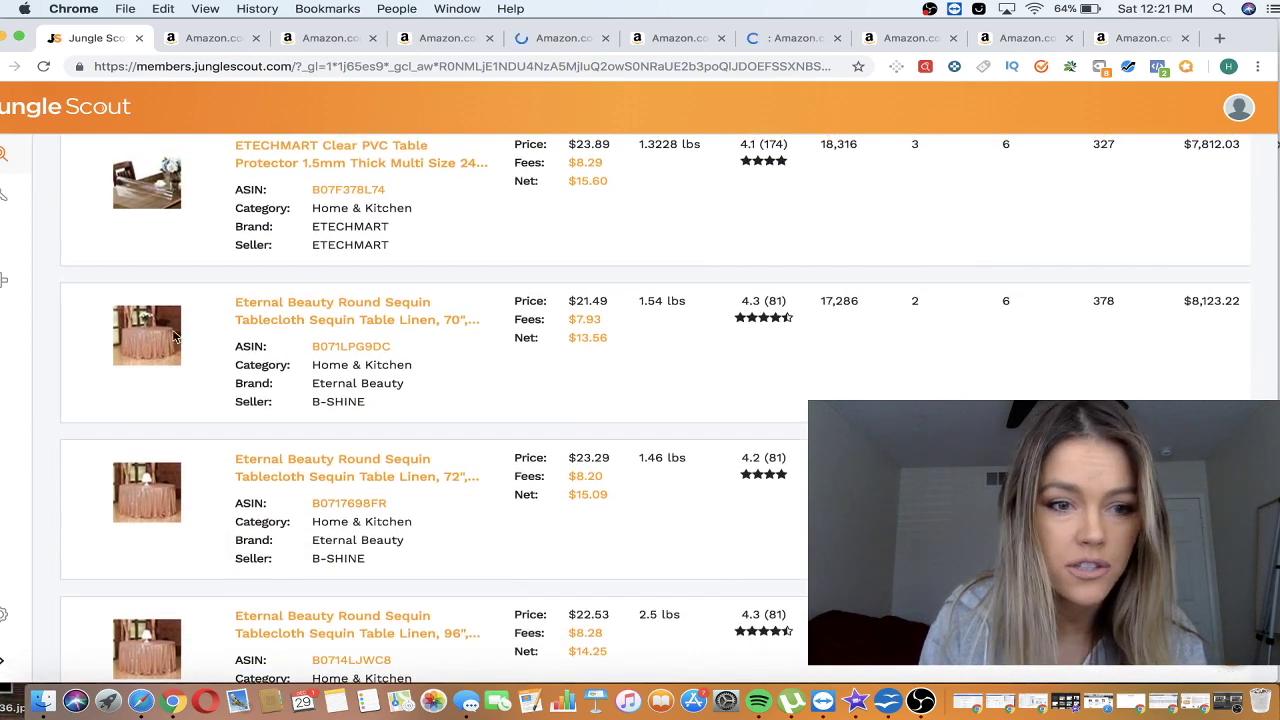
{"action": "right_click", "coordinate": [330, 311]}
{"action": "left_click", "coordinate": [354, 317]}
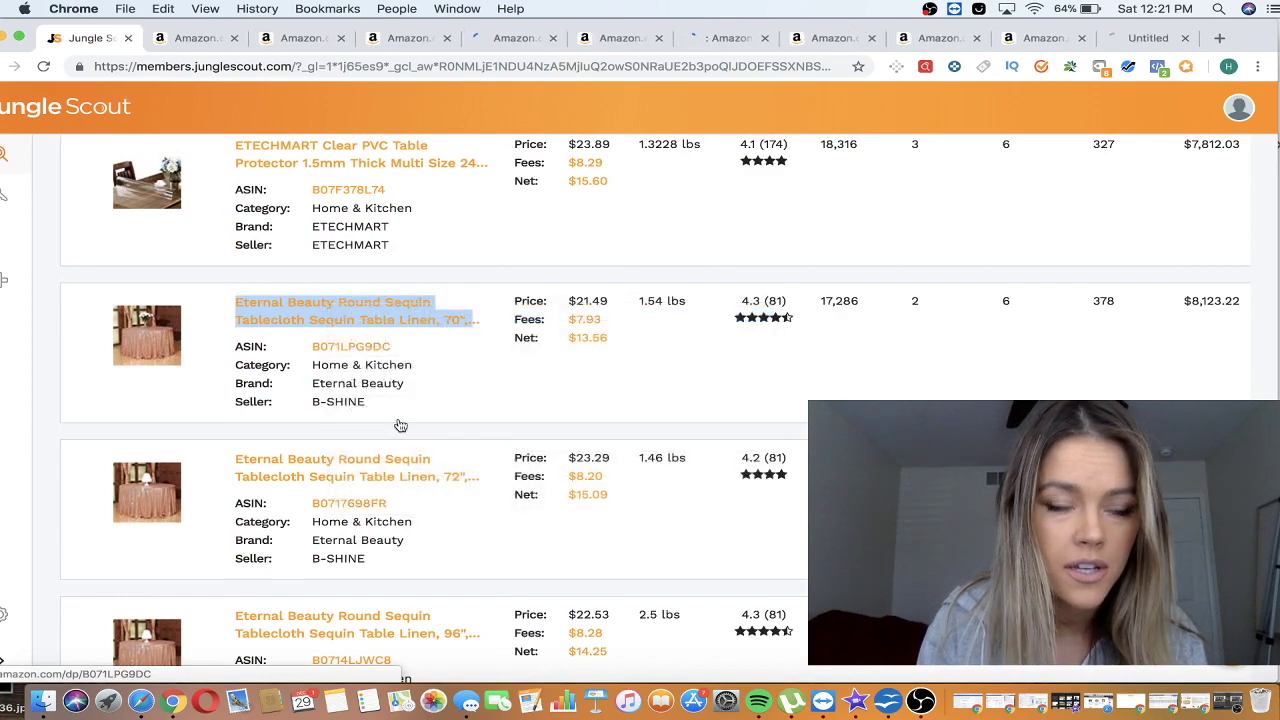
- Look through the remaining Eternal Beauty sequin tablecloths and load page 9 of the product results
{"action": "scroll", "coordinate": [400, 423], "scroll_direction": "down", "scroll_amount": 5}
{"action": "scroll", "coordinate": [400, 425], "scroll_direction": "down", "scroll_amount": 12}
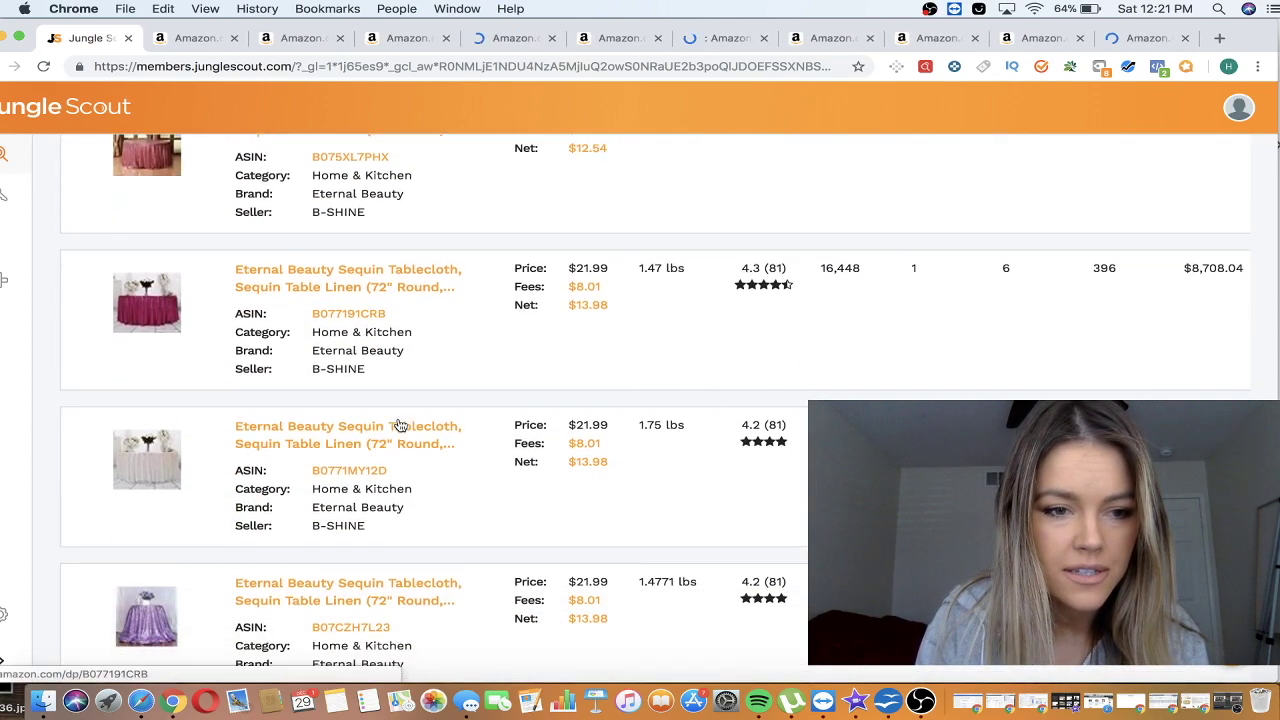
{"action": "scroll", "coordinate": [398, 426], "scroll_direction": "down", "scroll_amount": 10}
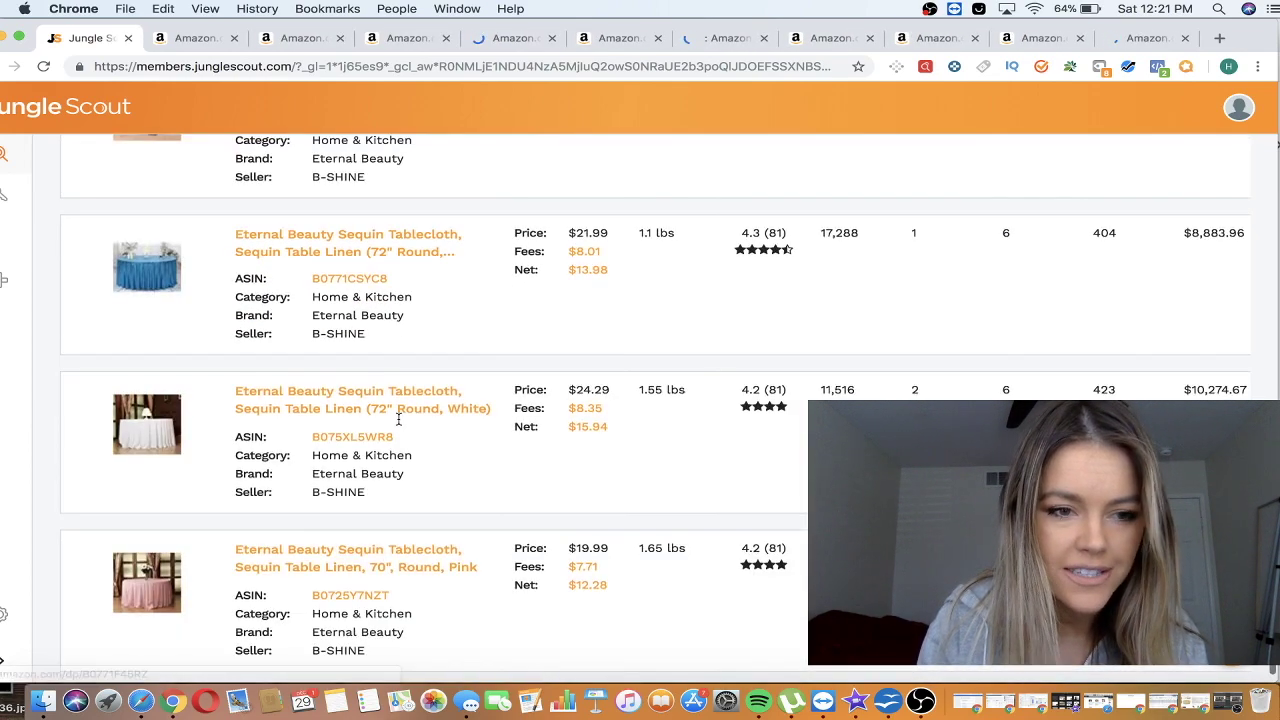
{"action": "scroll", "coordinate": [329, 414], "scroll_direction": "down", "scroll_amount": 5}
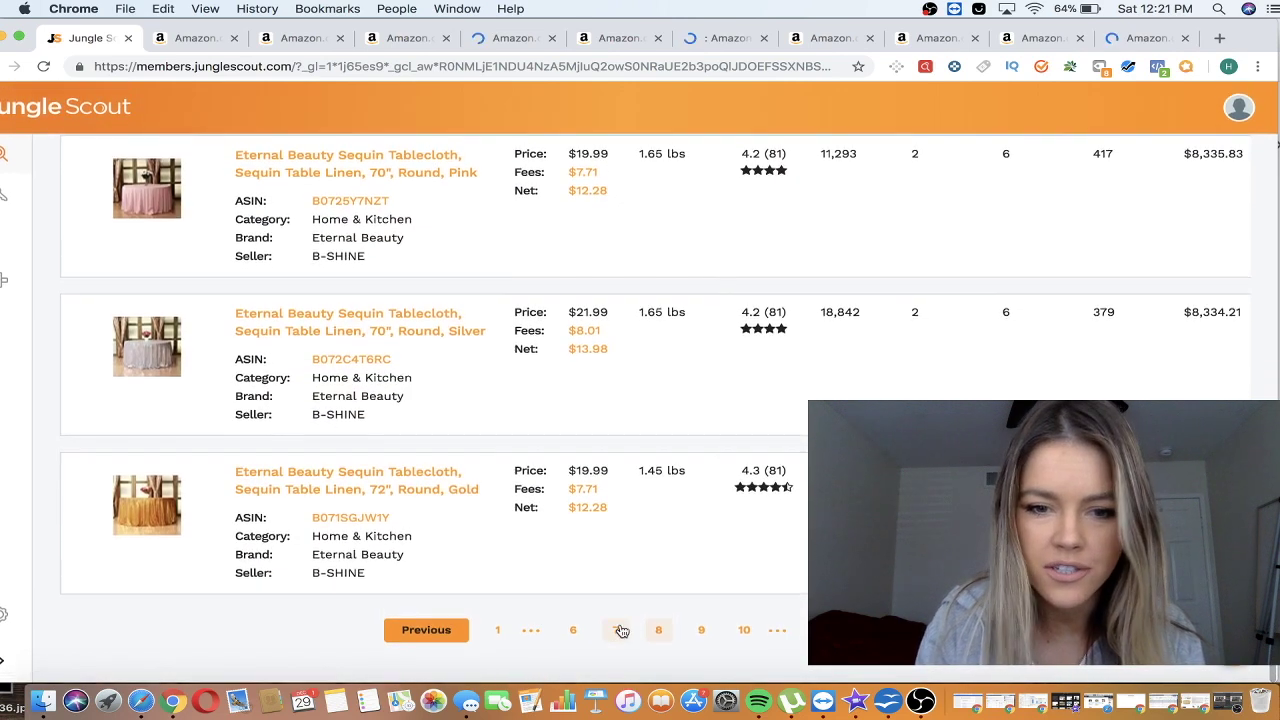
{"action": "left_click", "coordinate": [702, 631]}
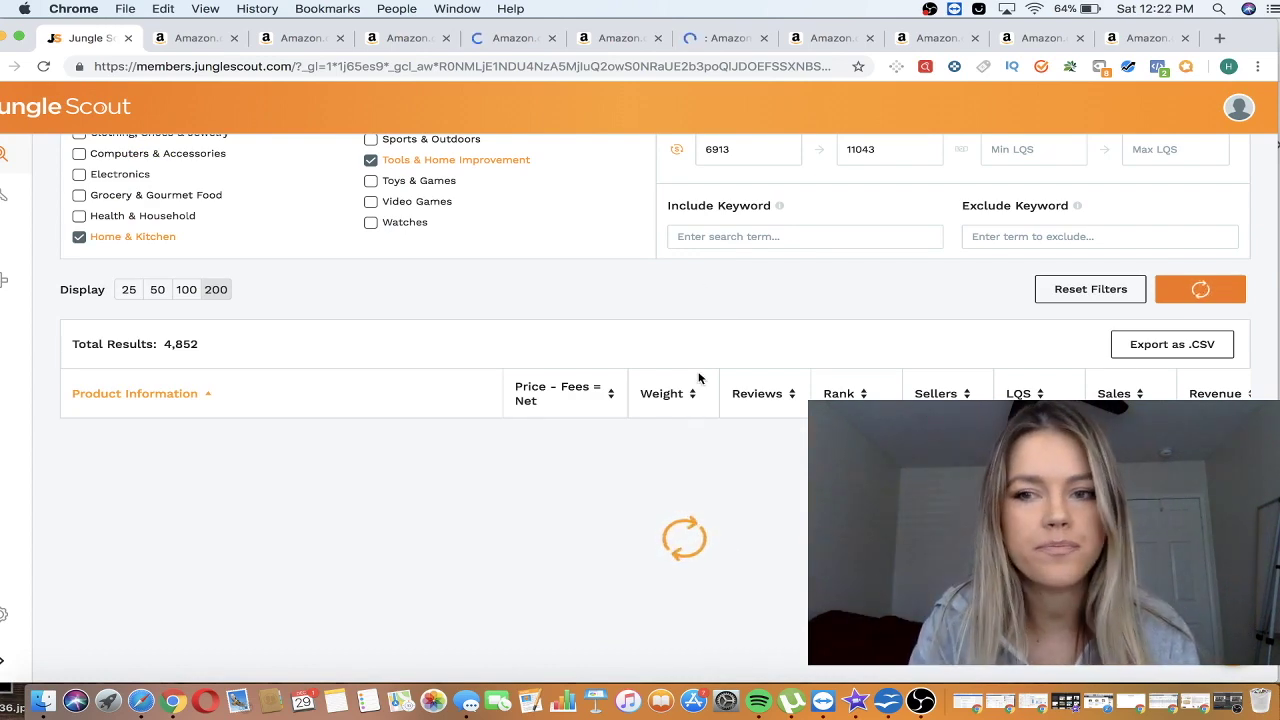
- Open the Amazon listing of the EverBrite 16-pack Mini LED Flashlight Set with ASIN B01JZ9E976 in a new tab
{"action": "scroll", "coordinate": [709, 474], "scroll_direction": "down", "scroll_amount": 5}
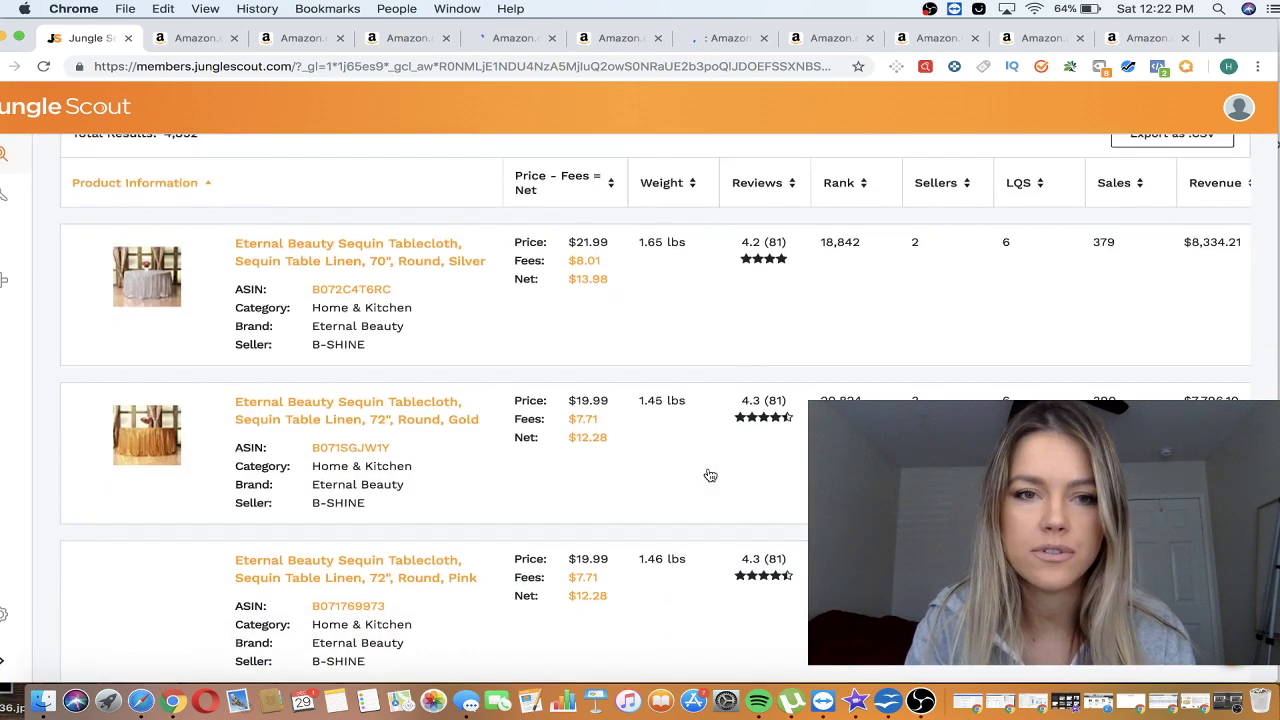
{"action": "scroll", "coordinate": [709, 474], "scroll_direction": "down", "scroll_amount": 4}
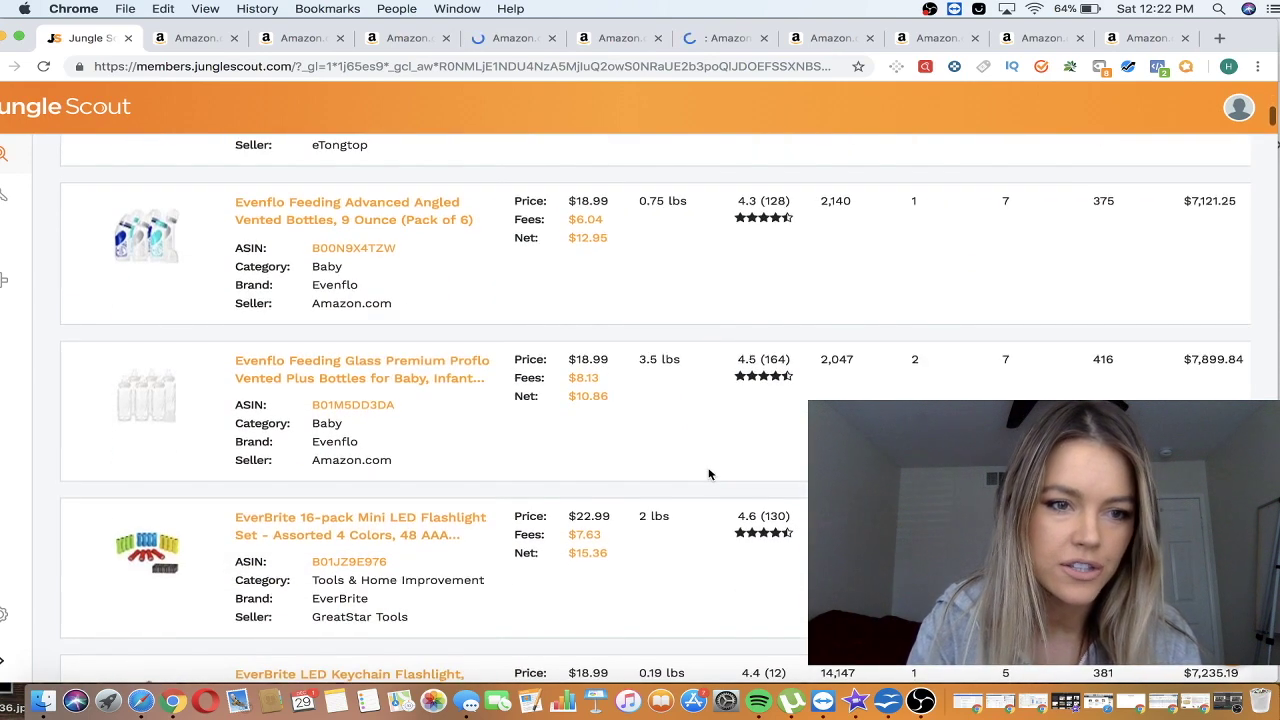
{"action": "scroll", "coordinate": [709, 474], "scroll_direction": "down", "scroll_amount": 4}
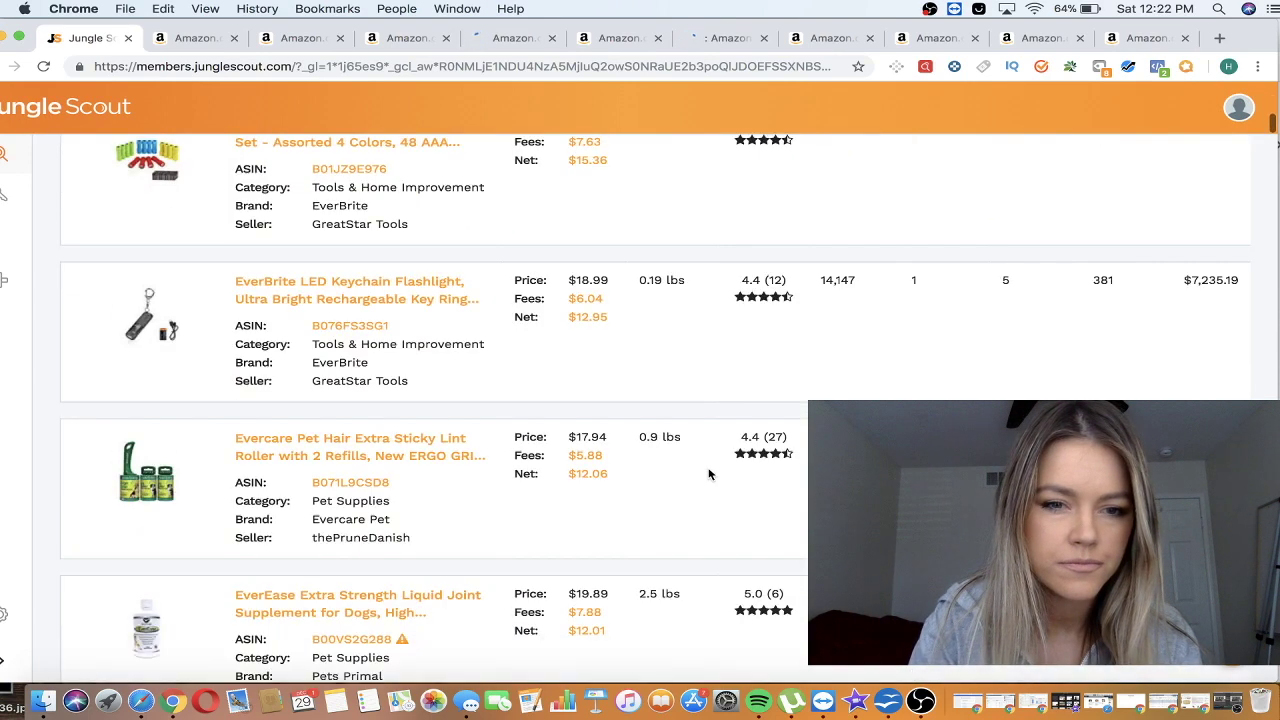
{"action": "scroll", "coordinate": [540, 300], "scroll_direction": "up", "scroll_amount": 2}
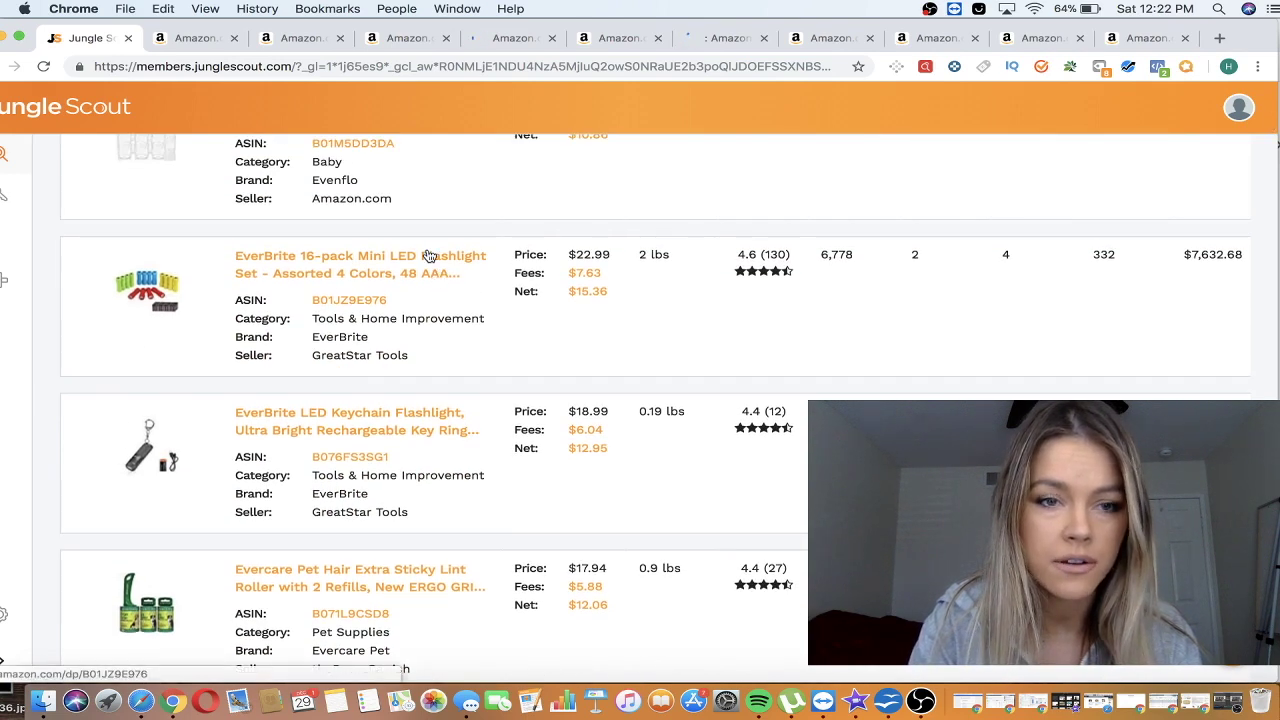
{"action": "right_click", "coordinate": [428, 256]}
{"action": "left_click", "coordinate": [462, 264]}
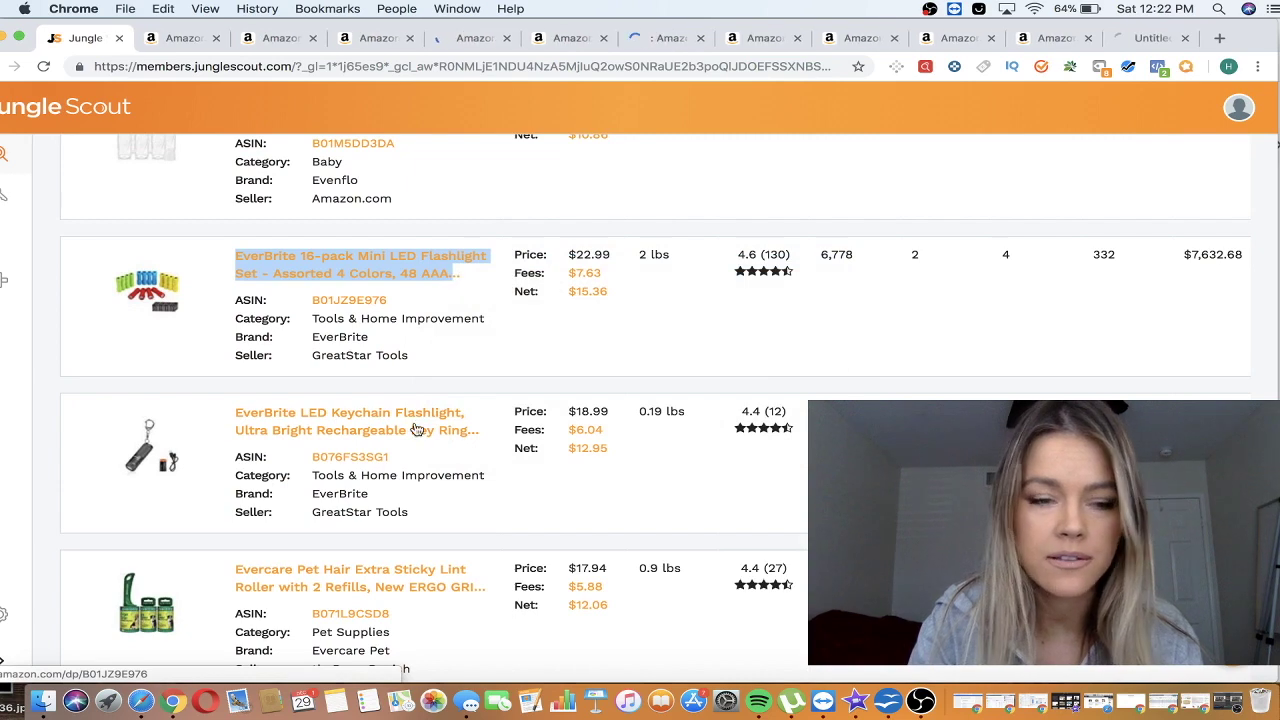
- Open the Amazon listing of the Everlasting Comfort 100% Waterproof Mattress Protector (Twin) with ASIN B074V5MQQK in a new tab
{"action": "scroll", "coordinate": [417, 428], "scroll_direction": "down", "scroll_amount": 10}
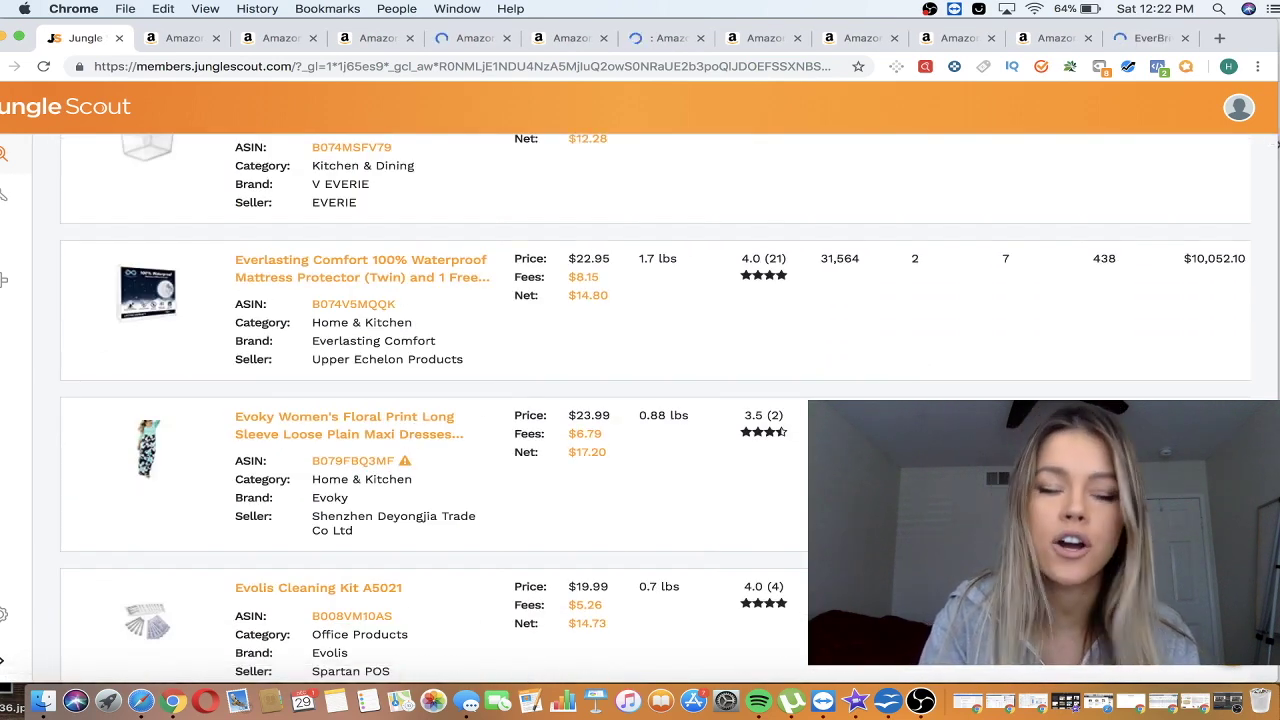
{"action": "scroll", "coordinate": [718, 514], "scroll_direction": "down", "scroll_amount": 4}
{"action": "scroll", "coordinate": [718, 514], "scroll_direction": "up", "scroll_amount": 3}
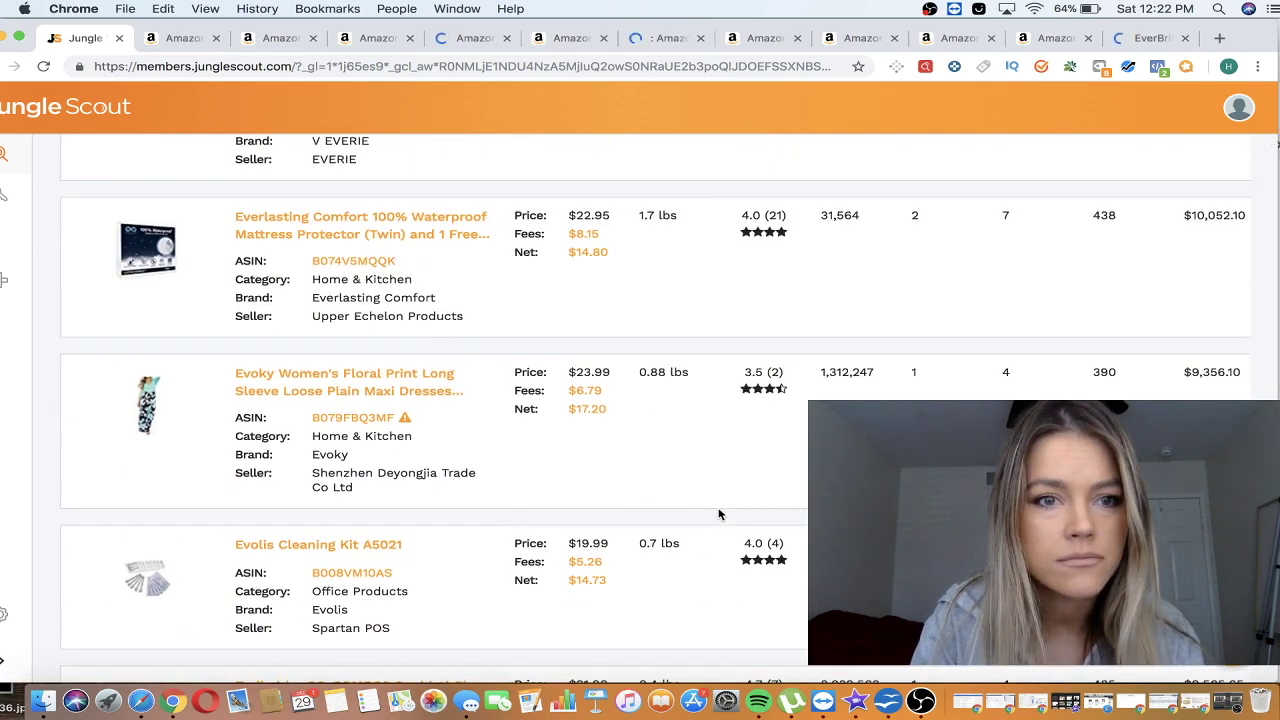
{"action": "right_click", "coordinate": [386, 241]}
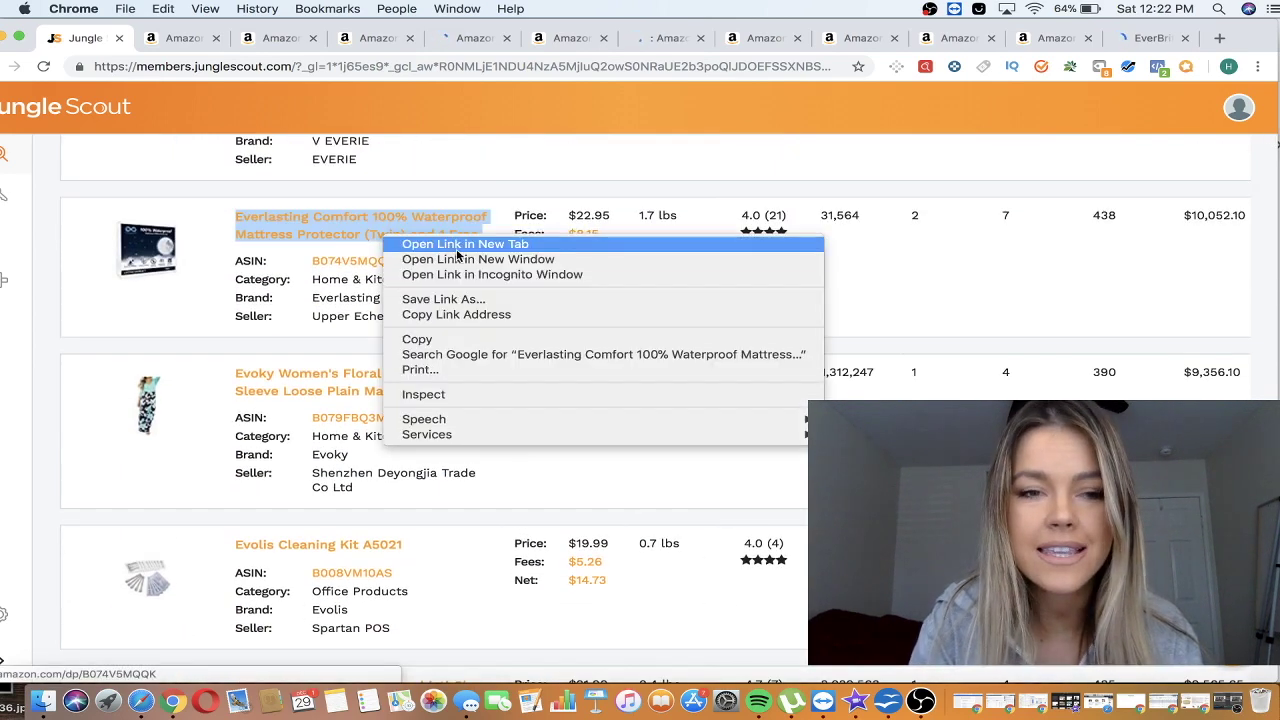
{"action": "left_click", "coordinate": [457, 250]}
- Open the Amazon listing of the Evolis Cleaning Kit A5021 with ASIN B008VM10AS in a new tab
{"action": "scroll", "coordinate": [483, 427], "scroll_direction": "down", "scroll_amount": 6}
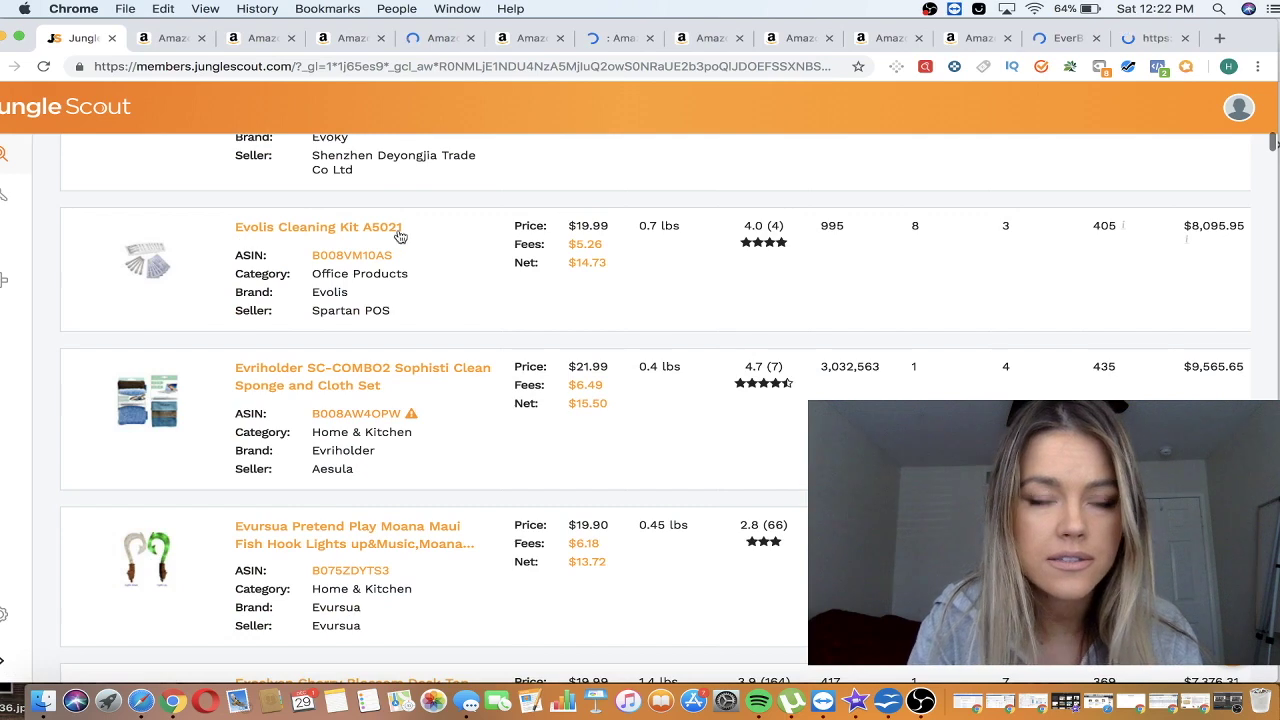
{"action": "right_click", "coordinate": [391, 236]}
{"action": "left_click", "coordinate": [393, 237]}
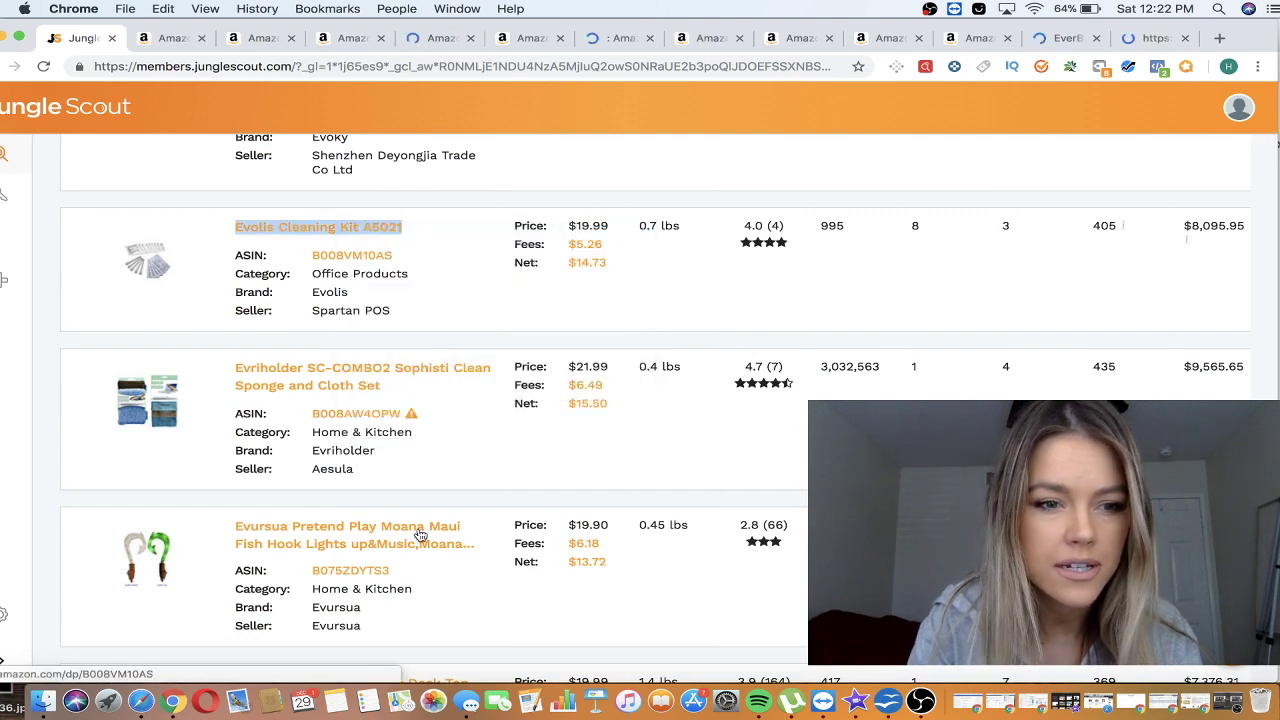
- Open the Amazon listing of the EXPAWLORER Dog Squeaky Tennis Balls set of 12 with ASIN B076LZV9P3 in a new tab
{"action": "scroll", "coordinate": [420, 535], "scroll_direction": "down", "scroll_amount": 3}
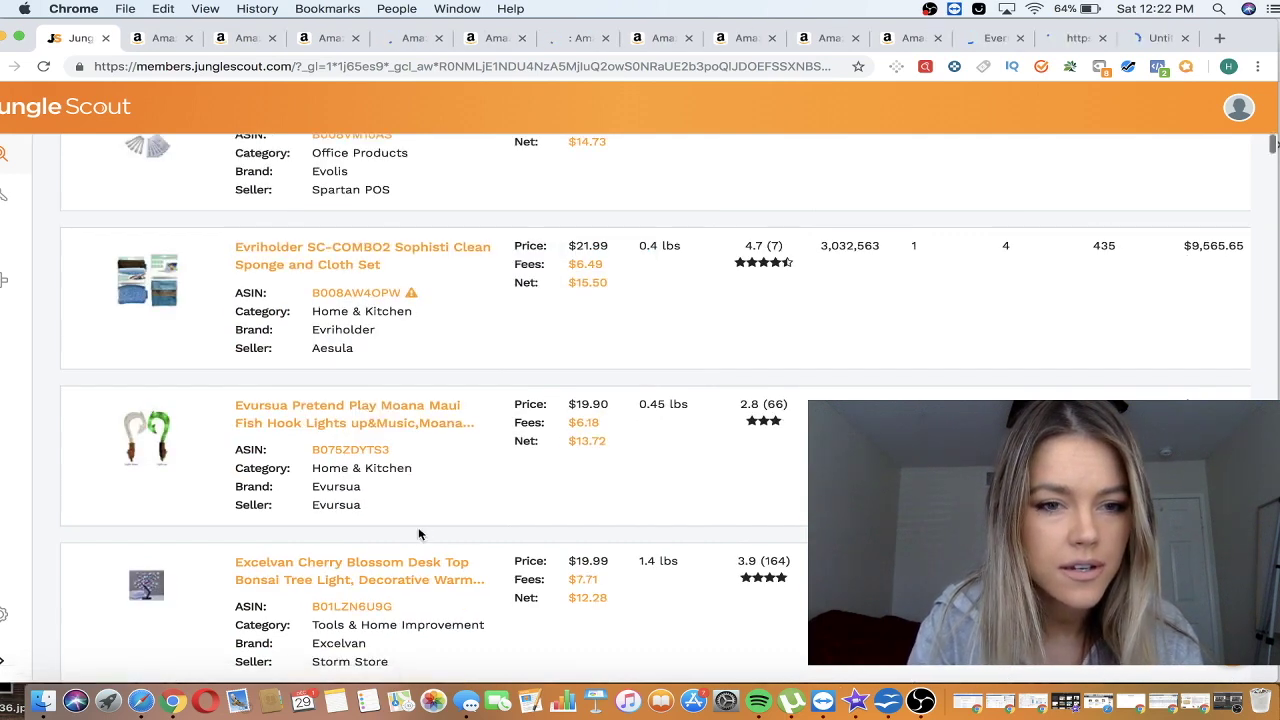
{"action": "scroll", "coordinate": [418, 510], "scroll_direction": "down", "scroll_amount": 10}
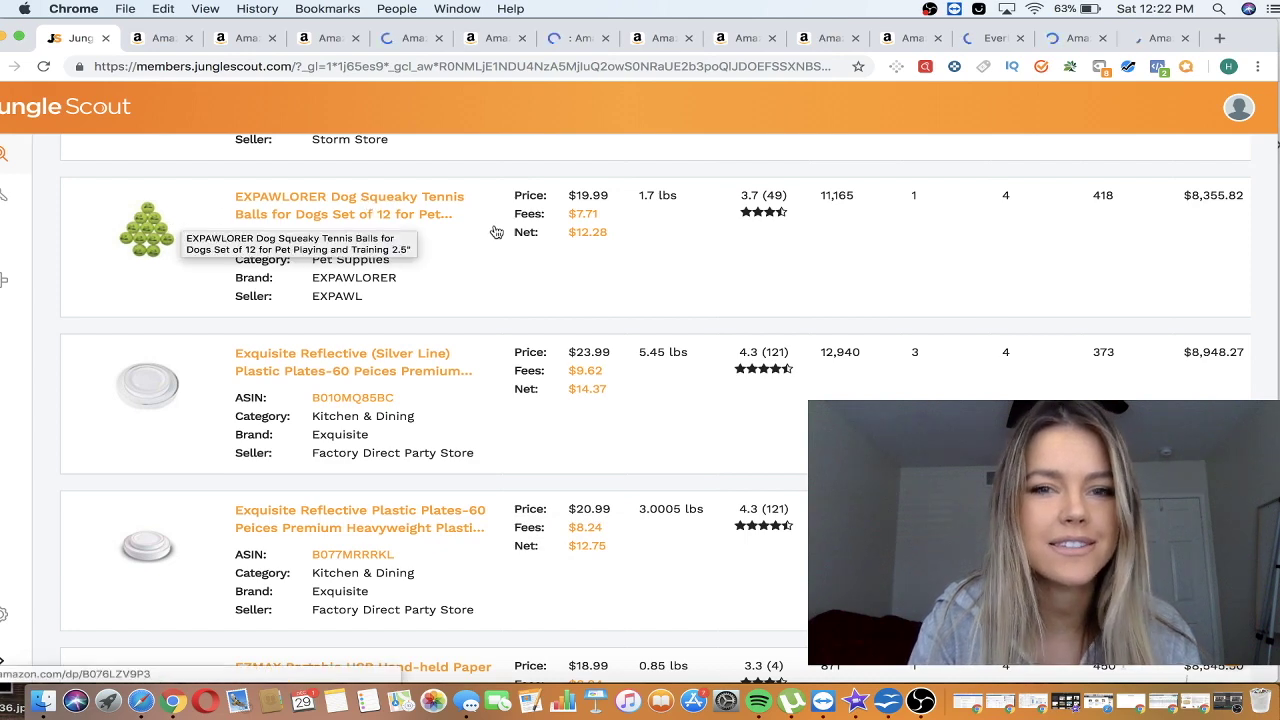
{"action": "right_click", "coordinate": [401, 202]}
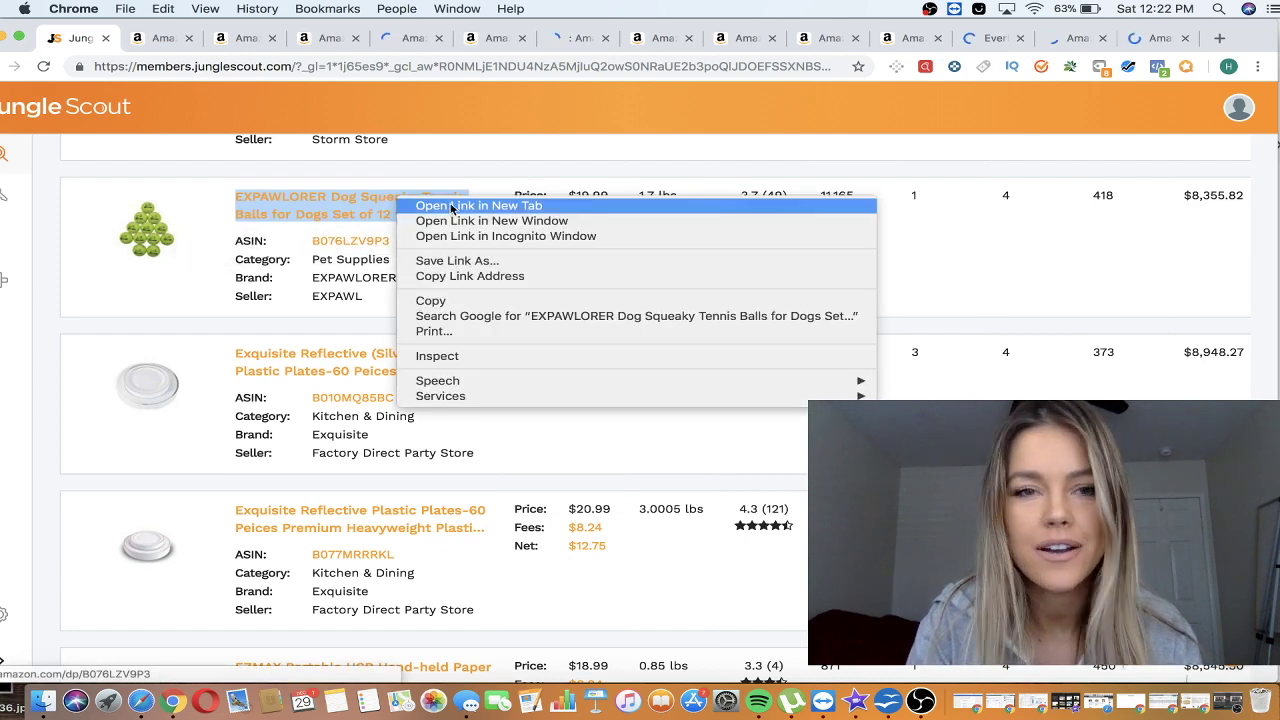
{"action": "left_click", "coordinate": [458, 206]}
- Examine the results from the Exquisite plastic plates through the Family Matching Christmas Pajamas for promising products
{"action": "scroll", "coordinate": [266, 320], "scroll_direction": "down", "scroll_amount": 4}
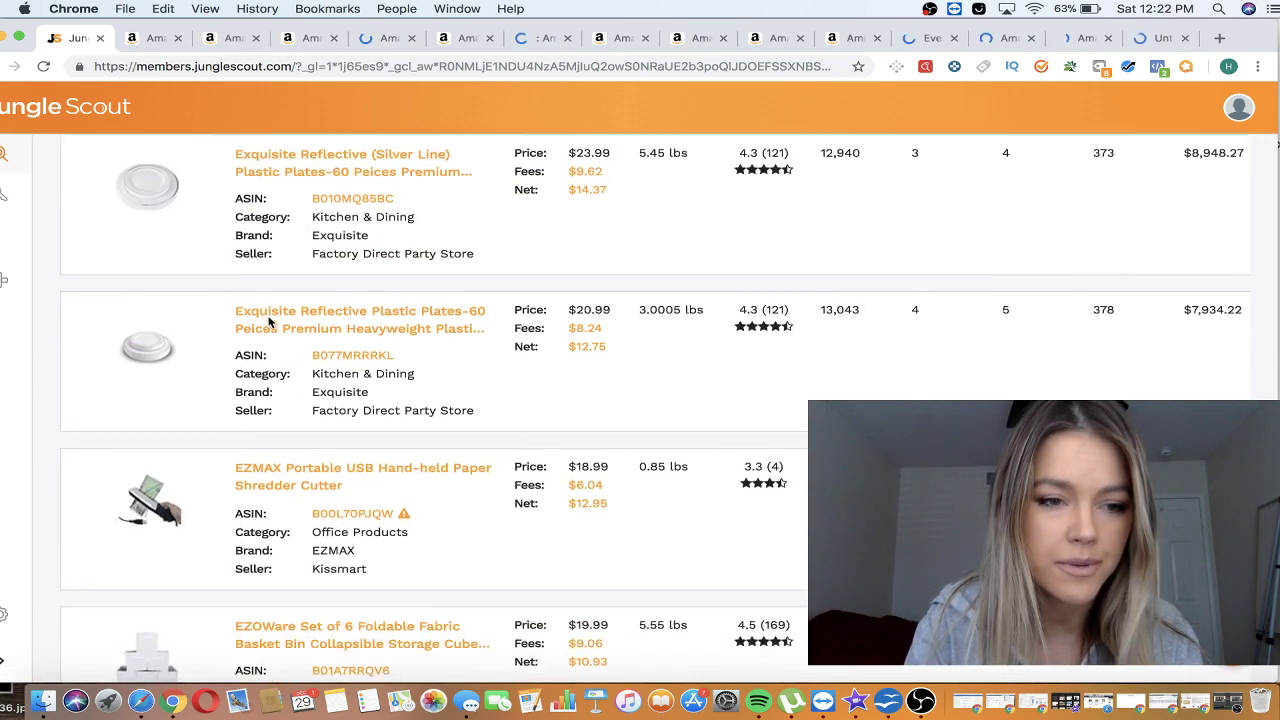
{"action": "scroll", "coordinate": [268, 321], "scroll_direction": "down", "scroll_amount": 5}
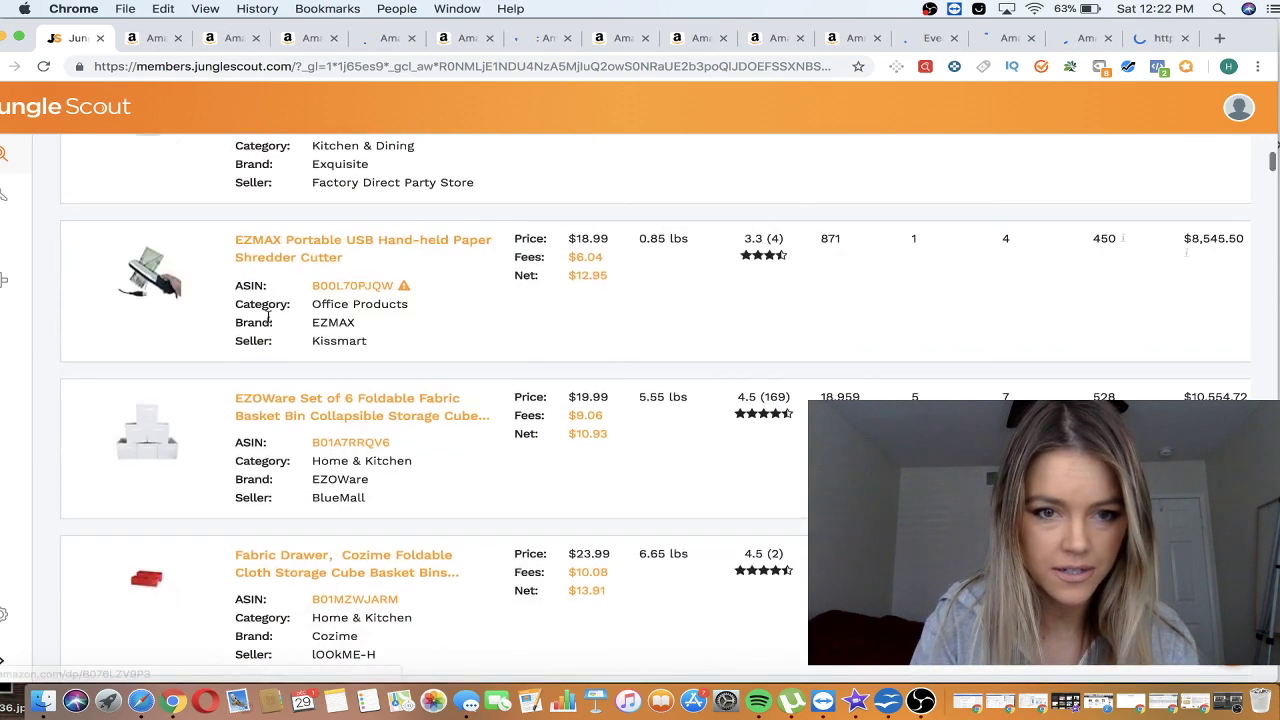
{"action": "scroll", "coordinate": [268, 321], "scroll_direction": "down", "scroll_amount": 8}
{"action": "scroll", "coordinate": [268, 321], "scroll_direction": "down", "scroll_amount": 11}
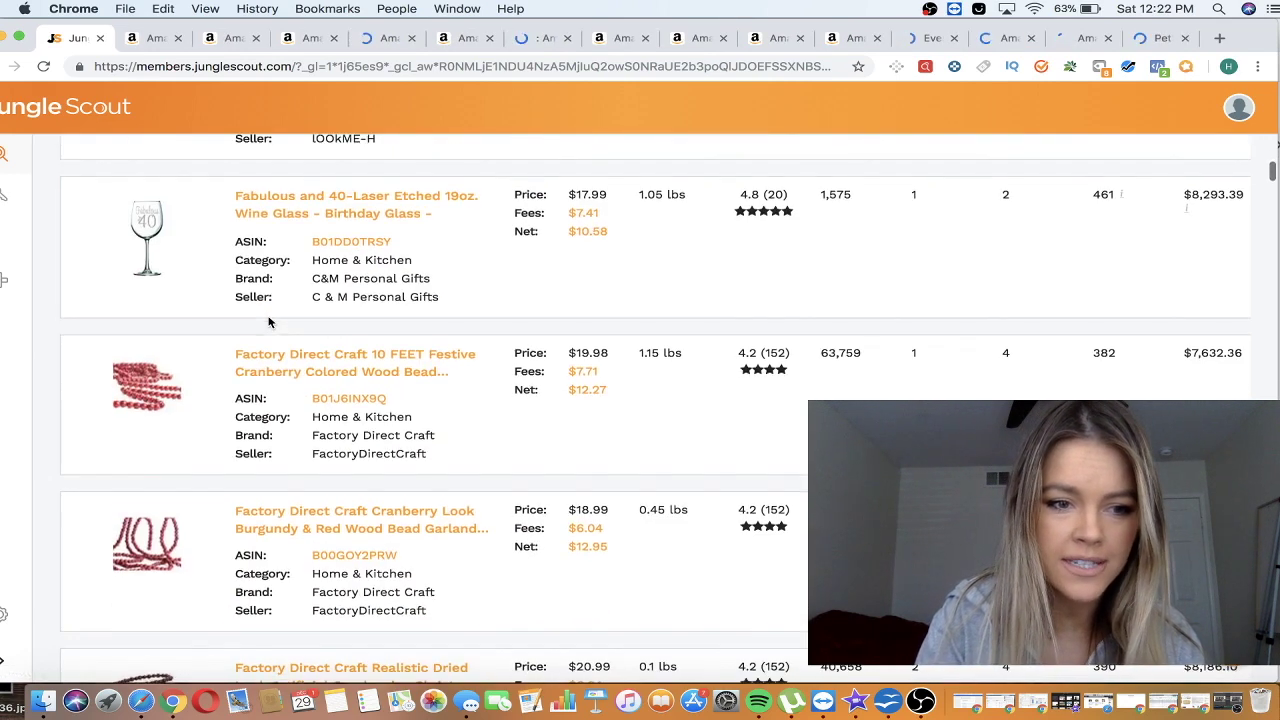
{"action": "scroll", "coordinate": [268, 321], "scroll_direction": "down", "scroll_amount": 7}
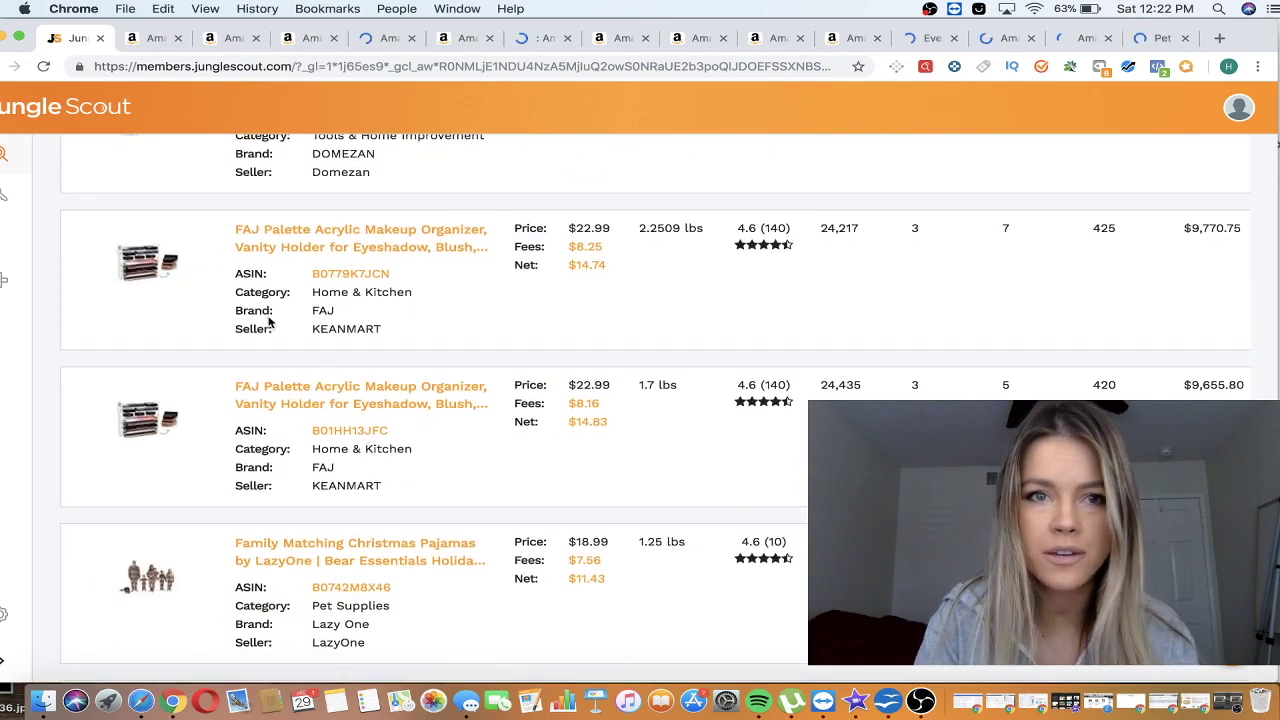
- Switch to the Ceramic Brown Yarn Bowl listing on Amazon and examine its price, rank history chart, revenue calculator and related products
{"action": "left_click", "coordinate": [161, 38]}
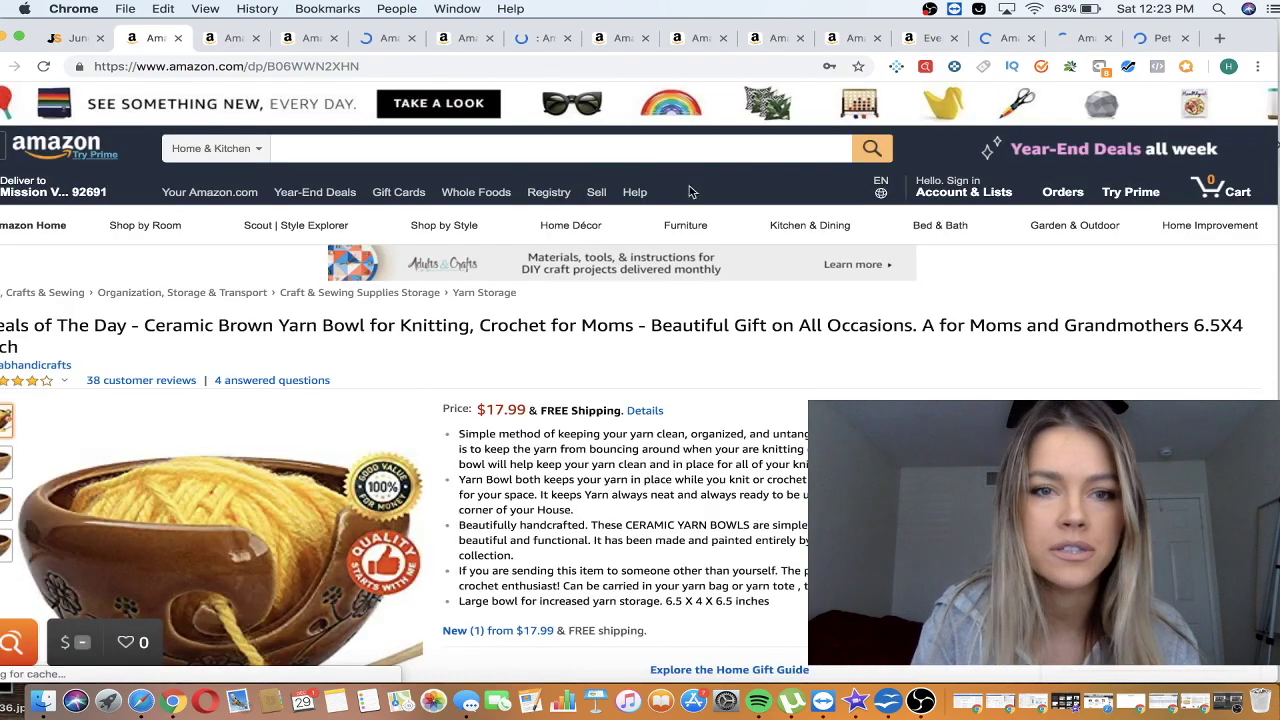
{"action": "left_click_drag", "start_coordinate": [1244, 40], "coordinate": [1270, 40]}
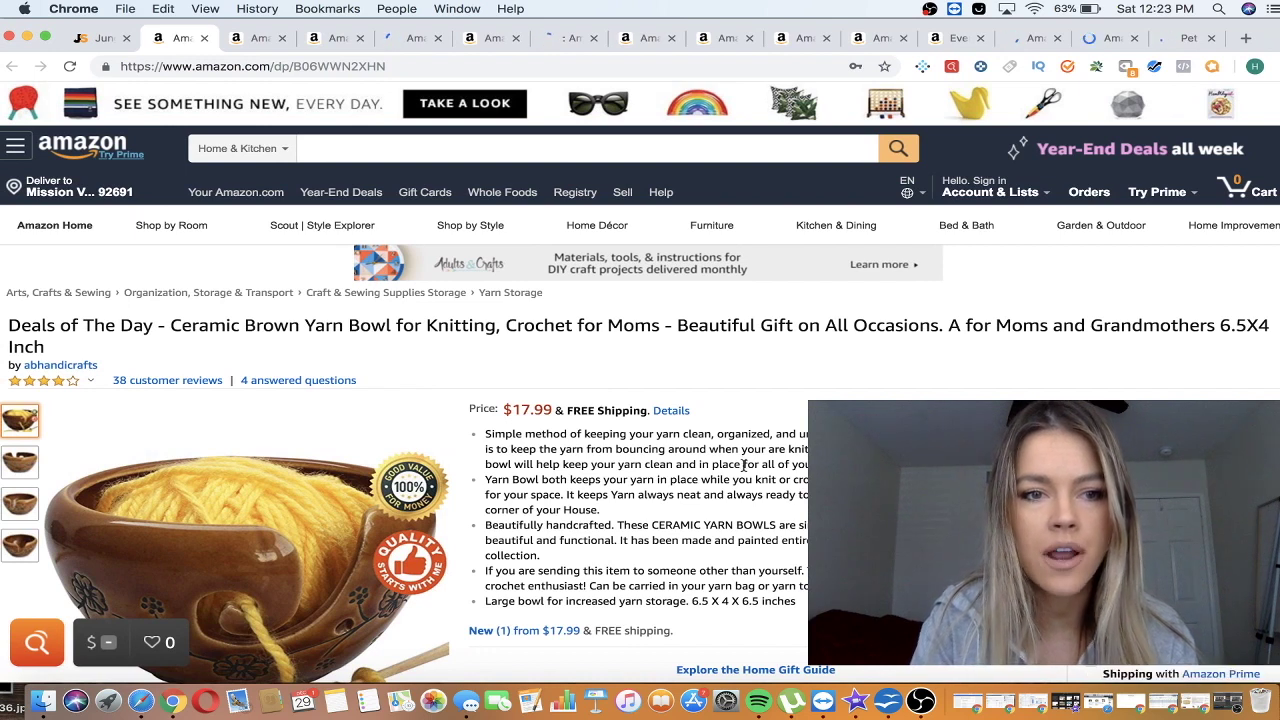
{"action": "scroll", "coordinate": [745, 463], "scroll_direction": "down", "scroll_amount": 3}
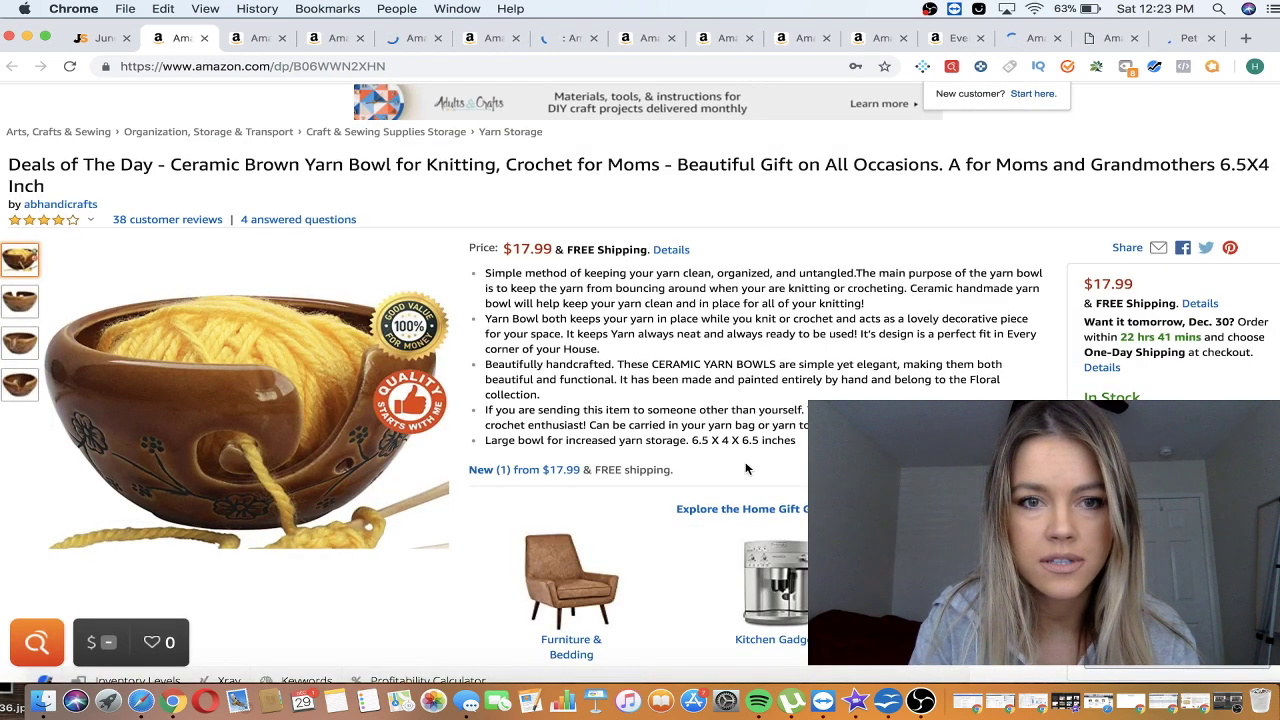
{"action": "scroll", "coordinate": [745, 468], "scroll_direction": "down", "scroll_amount": 5}
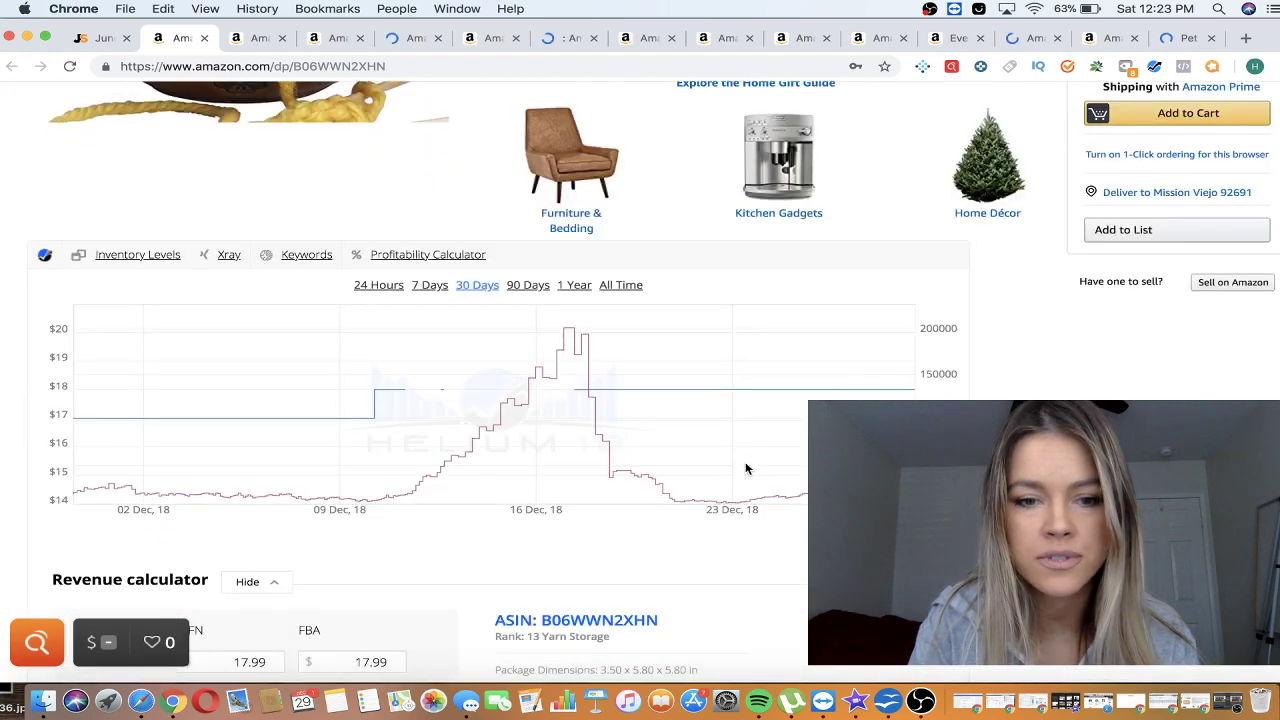
{"action": "scroll", "coordinate": [745, 468], "scroll_direction": "down", "scroll_amount": 2}
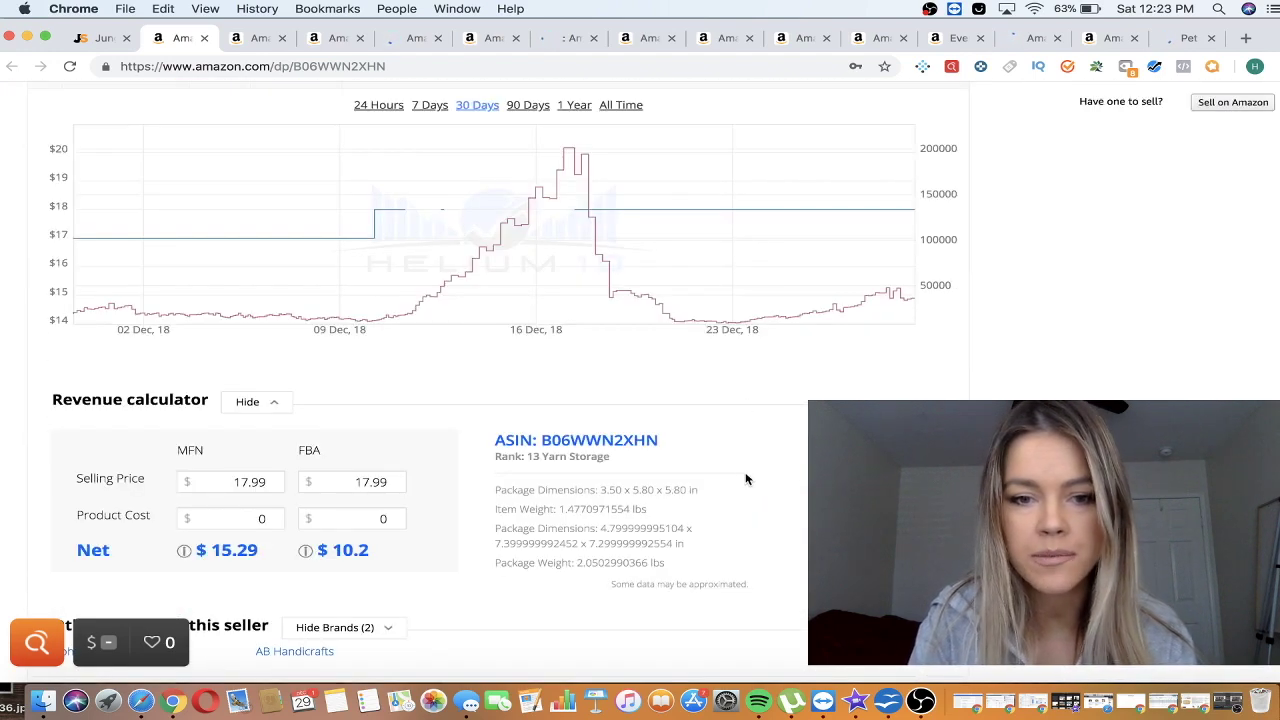
{"action": "scroll", "coordinate": [745, 479], "scroll_direction": "down", "scroll_amount": 11}
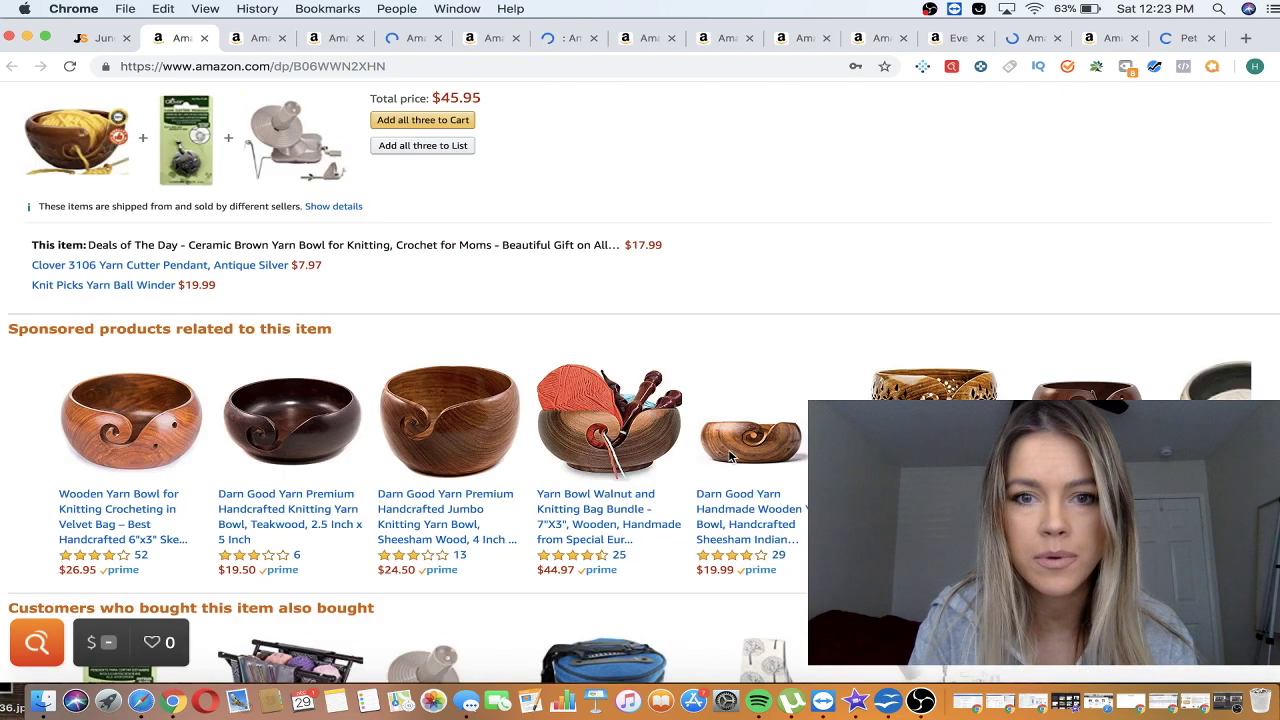
{"action": "scroll", "coordinate": [736, 387], "scroll_direction": "up", "scroll_amount": 3}
{"action": "scroll", "coordinate": [738, 388], "scroll_direction": "up", "scroll_amount": 8}
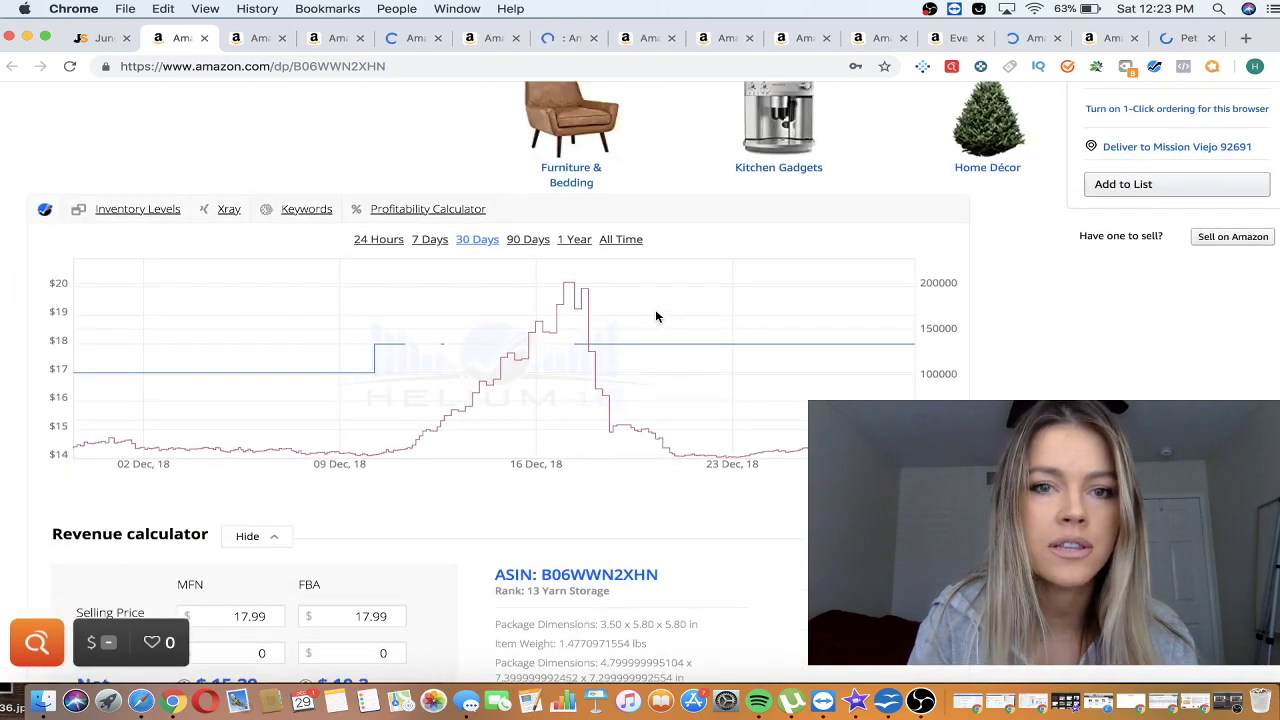
{"action": "scroll", "coordinate": [640, 260], "scroll_direction": "up", "scroll_amount": 10}
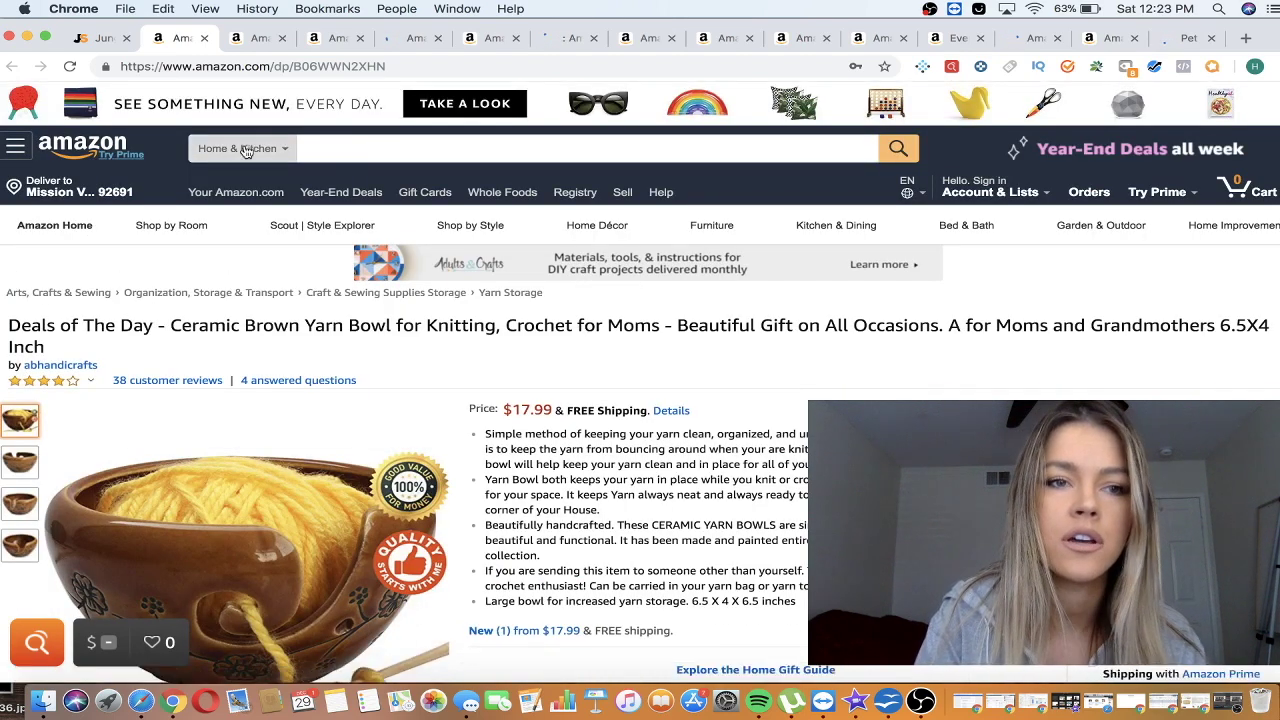
- Set the Amazon search scope to All Departments and get the search ready for a term
{"action": "left_click", "coordinate": [240, 150]}
{"action": "left_click", "coordinate": [237, 147]}
{"action": "left_click", "coordinate": [245, 152]}
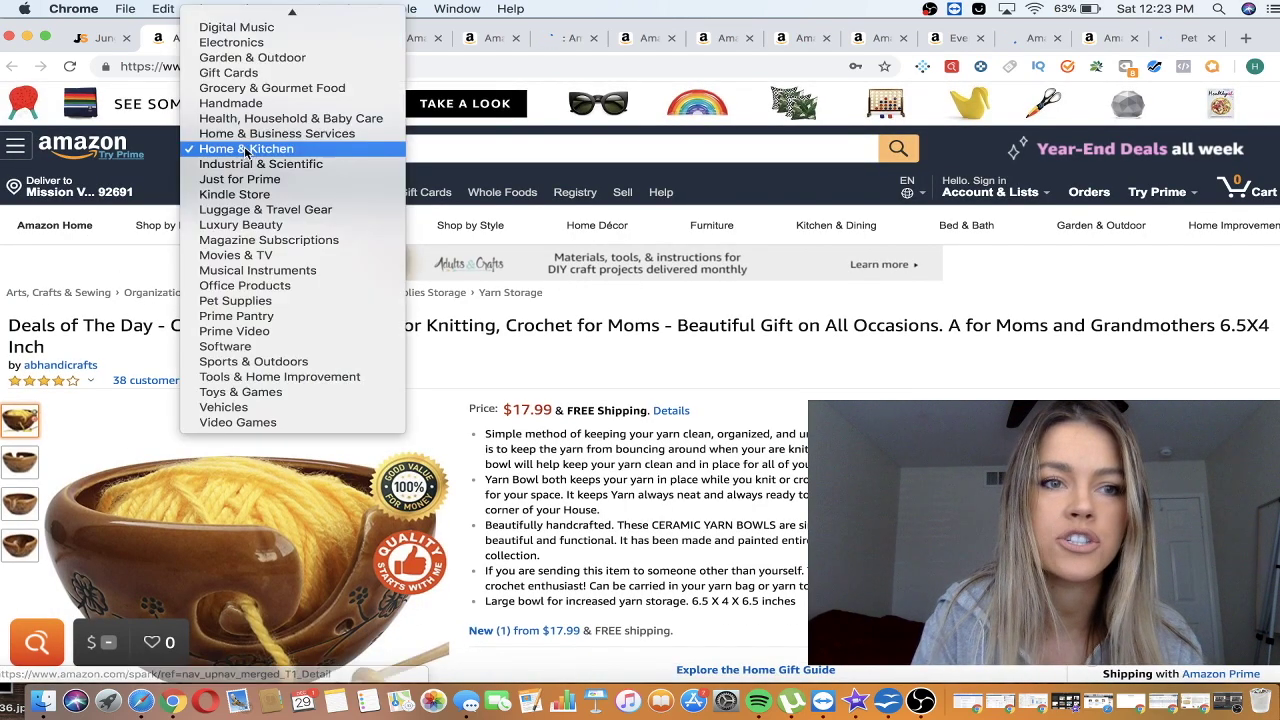
{"action": "key", "text": "Escape"}
{"action": "left_click", "coordinate": [383, 149]}
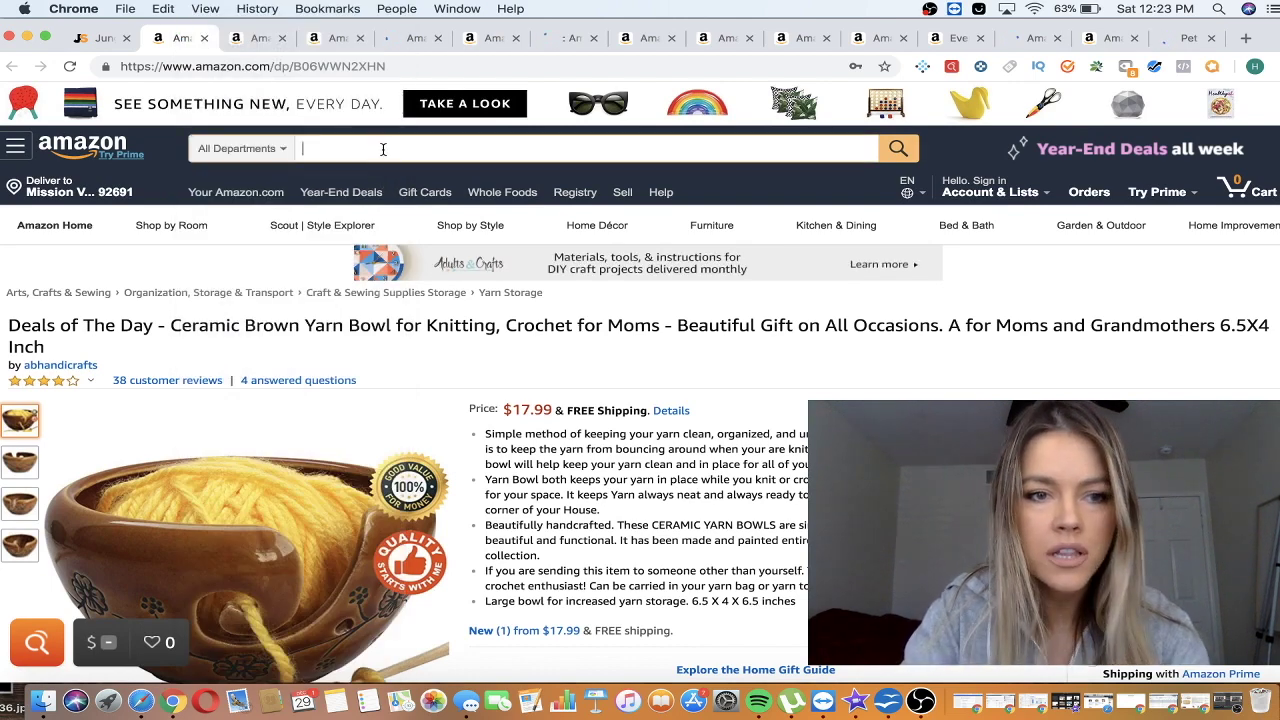
- Try the search term "ceramic bowl for", then replace it with "knitting bowl" and run the search across all departments
{"action": "type", "text": "ceramic bowl for"}
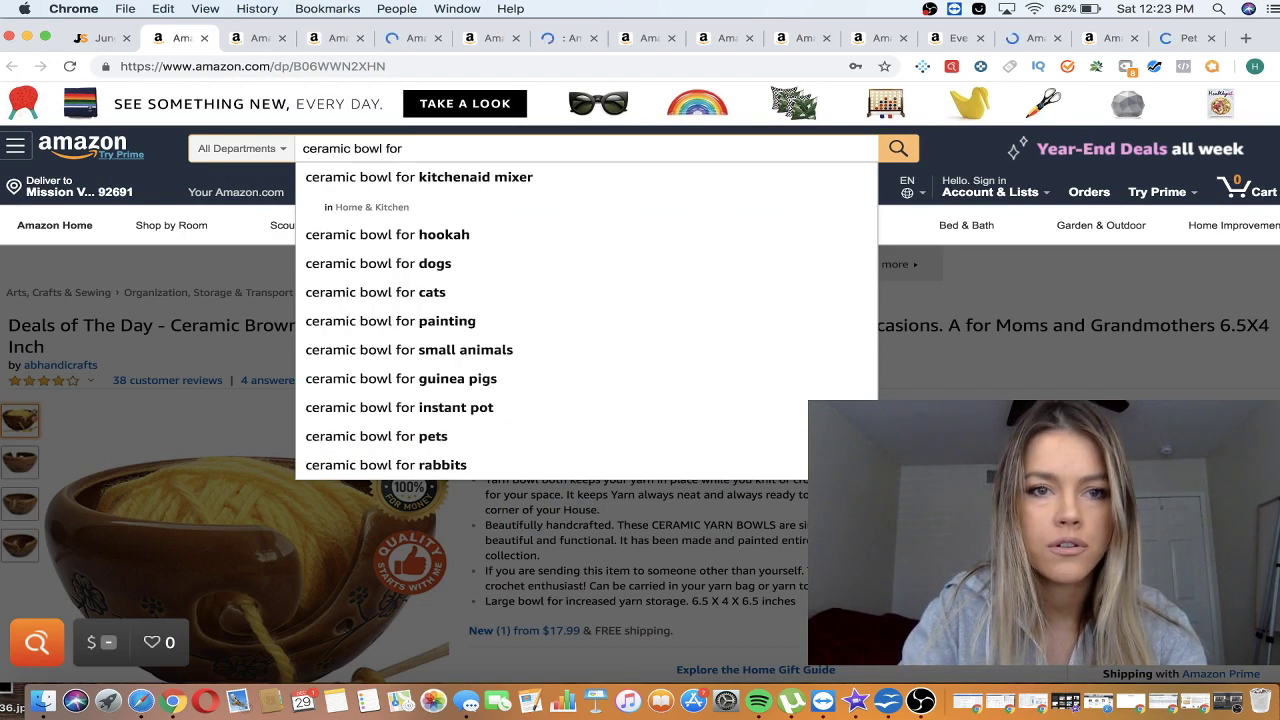
{"action": "left_click", "coordinate": [204, 357]}
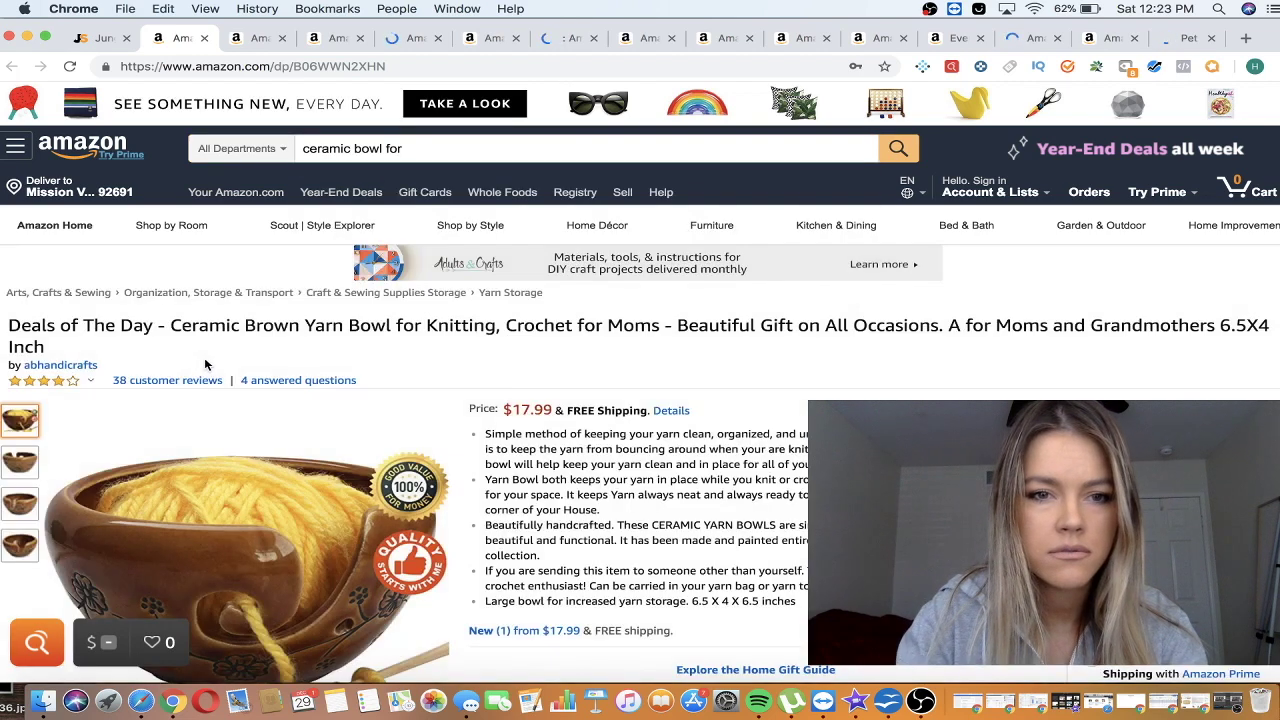
{"action": "left_click", "coordinate": [518, 147]}
{"action": "key", "text": "super+a"}
{"action": "type", "text": "knitting bo"}
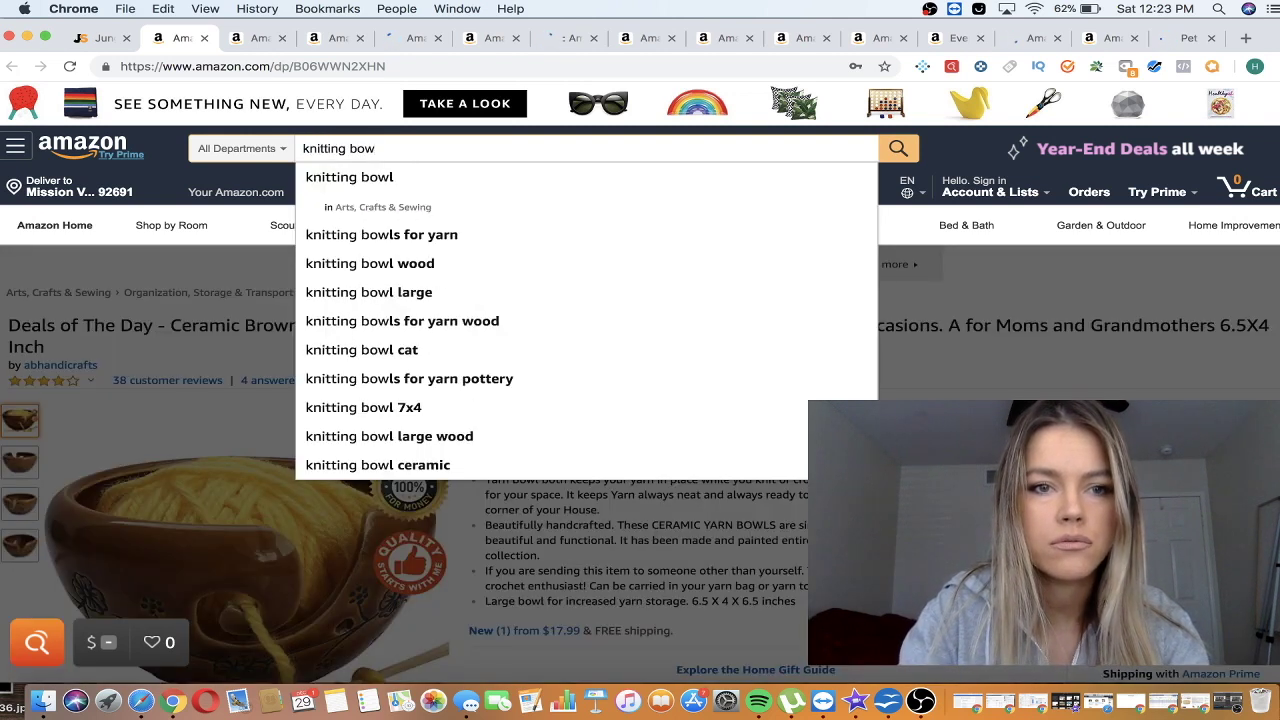
{"action": "left_click", "coordinate": [418, 177]}
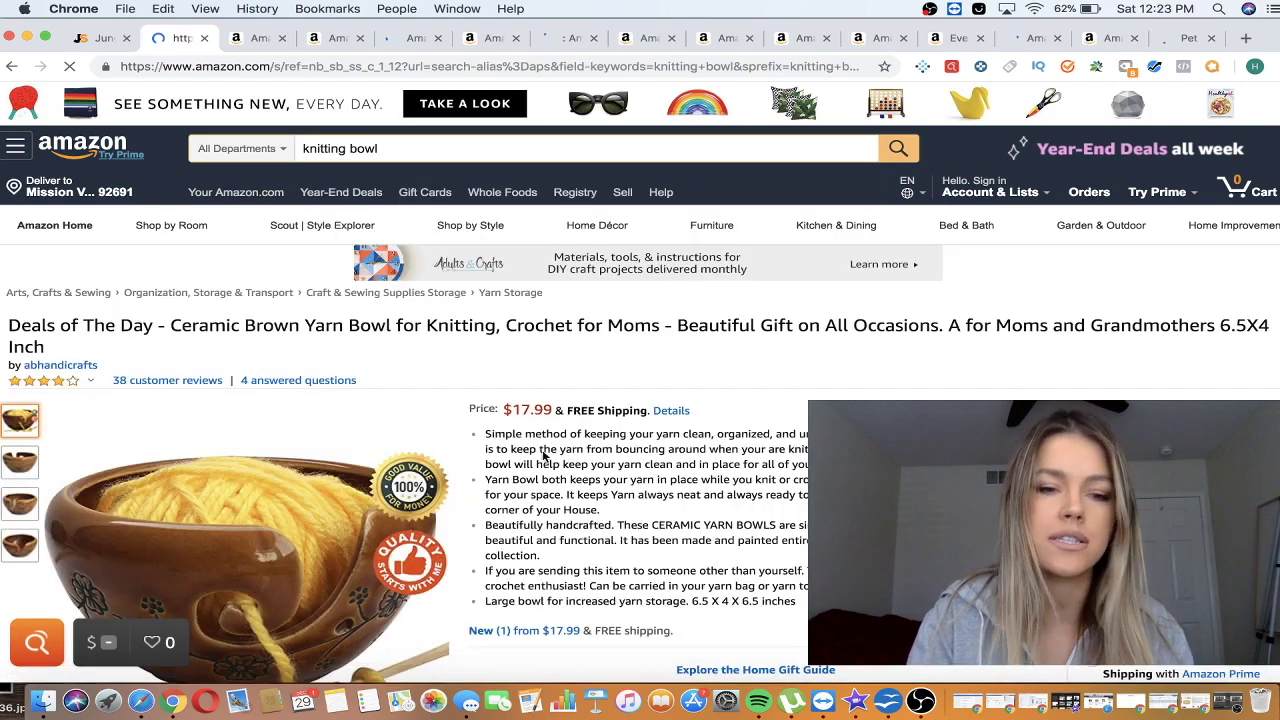
- Examine the knitting bowl results and the Viral Launch top sellers' monthly revenue, prices, unit margins, monthly sales and review counts
{"action": "scroll", "coordinate": [591, 489], "scroll_direction": "down", "scroll_amount": 10}
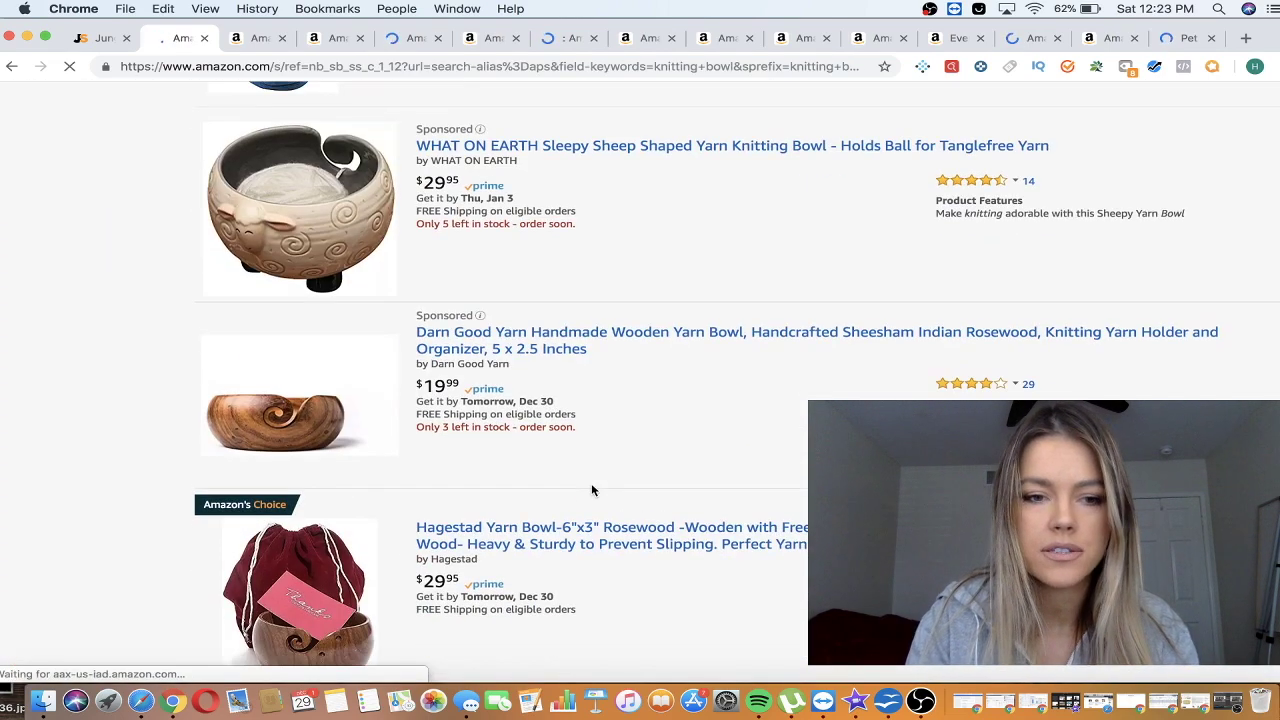
{"action": "scroll", "coordinate": [591, 489], "scroll_direction": "down", "scroll_amount": 3}
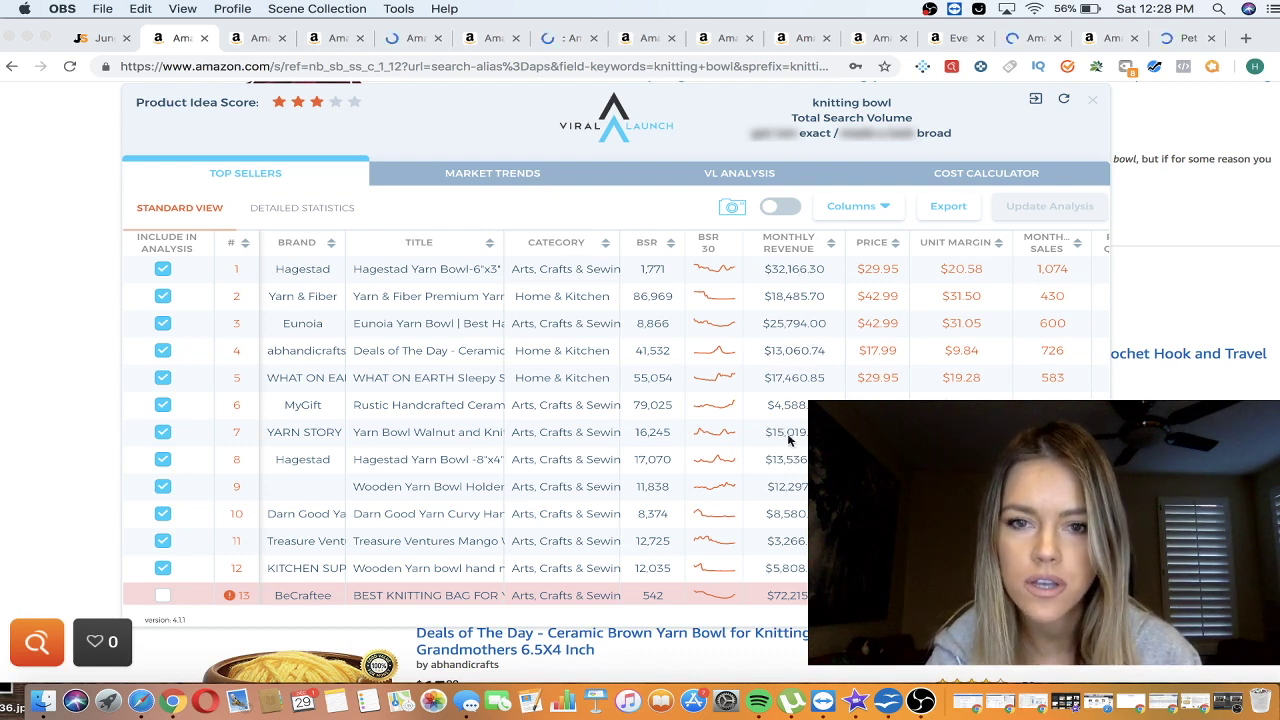
{"action": "scroll", "coordinate": [785, 463], "scroll_direction": "down", "scroll_amount": 3}
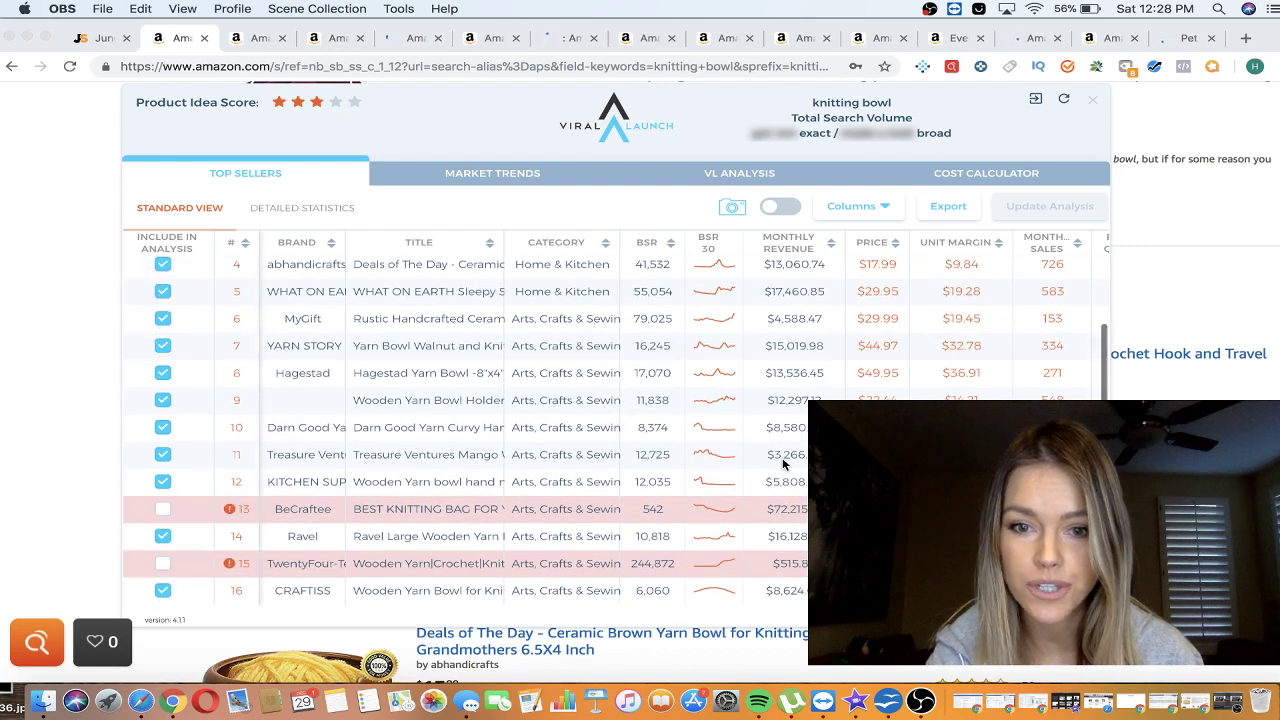
{"action": "scroll", "coordinate": [793, 397], "scroll_direction": "up", "scroll_amount": 3}
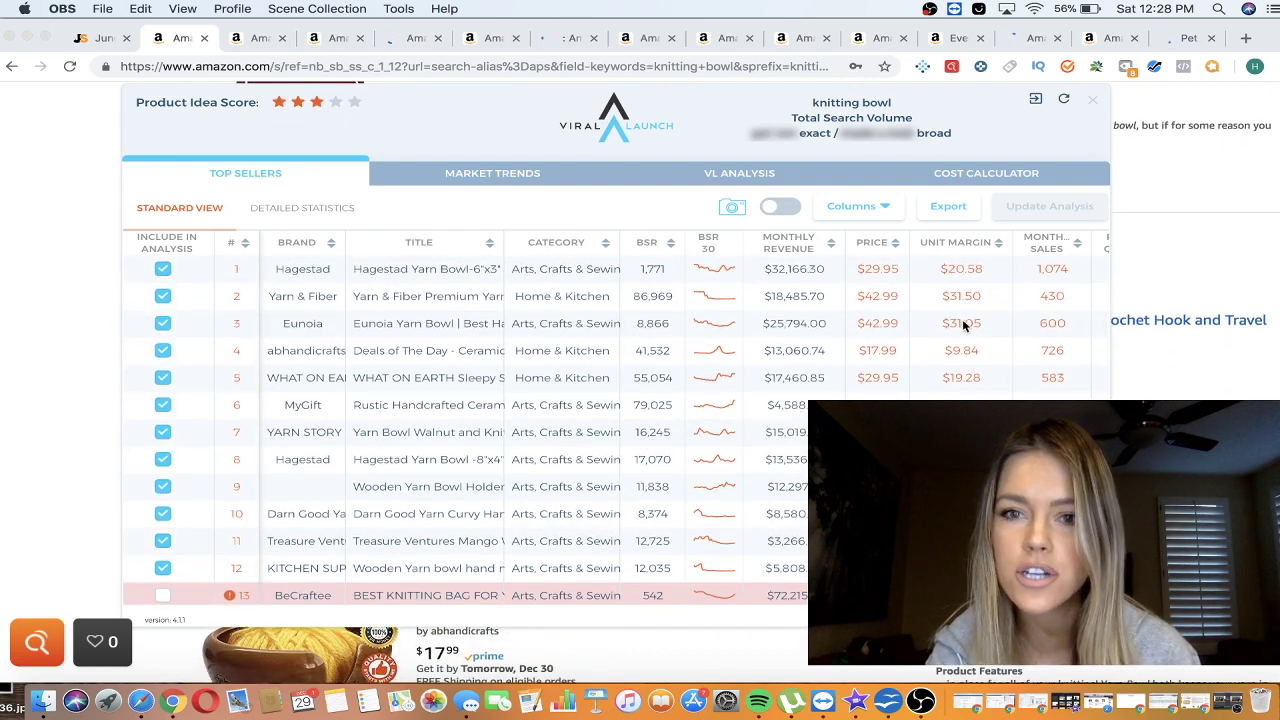
{"action": "scroll", "coordinate": [615, 430], "scroll_direction": "right", "scroll_amount": 4}
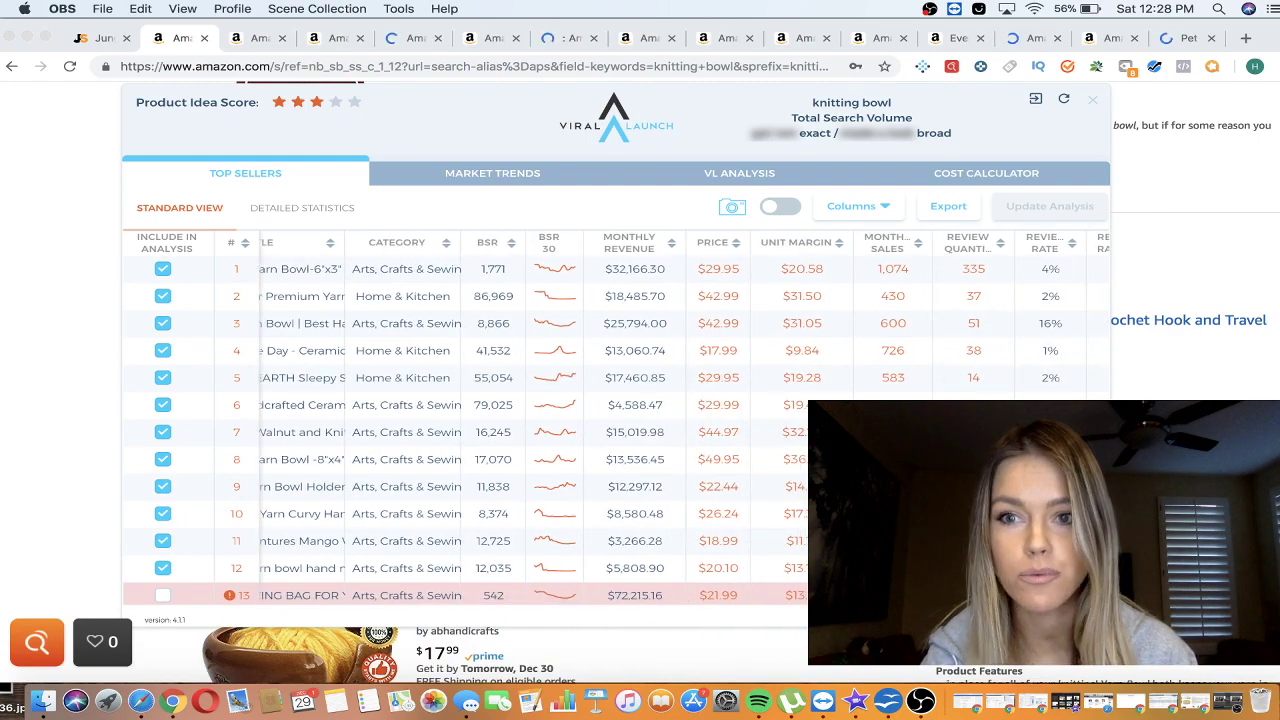
{"action": "scroll", "coordinate": [754, 518], "scroll_direction": "right", "scroll_amount": 3}
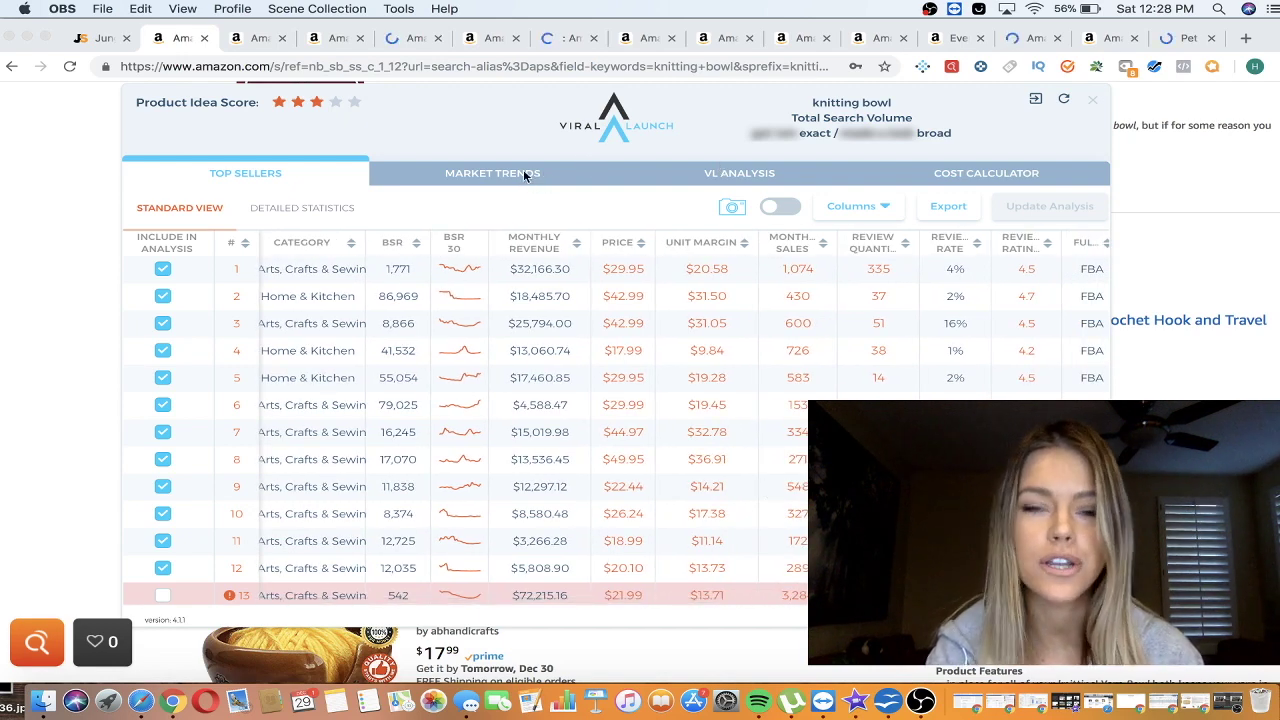
- Review the Viral Launch analysis, market trends and top sellers for knitting bowl, then close the report and look over the listings
{"action": "left_click", "coordinate": [765, 172]}
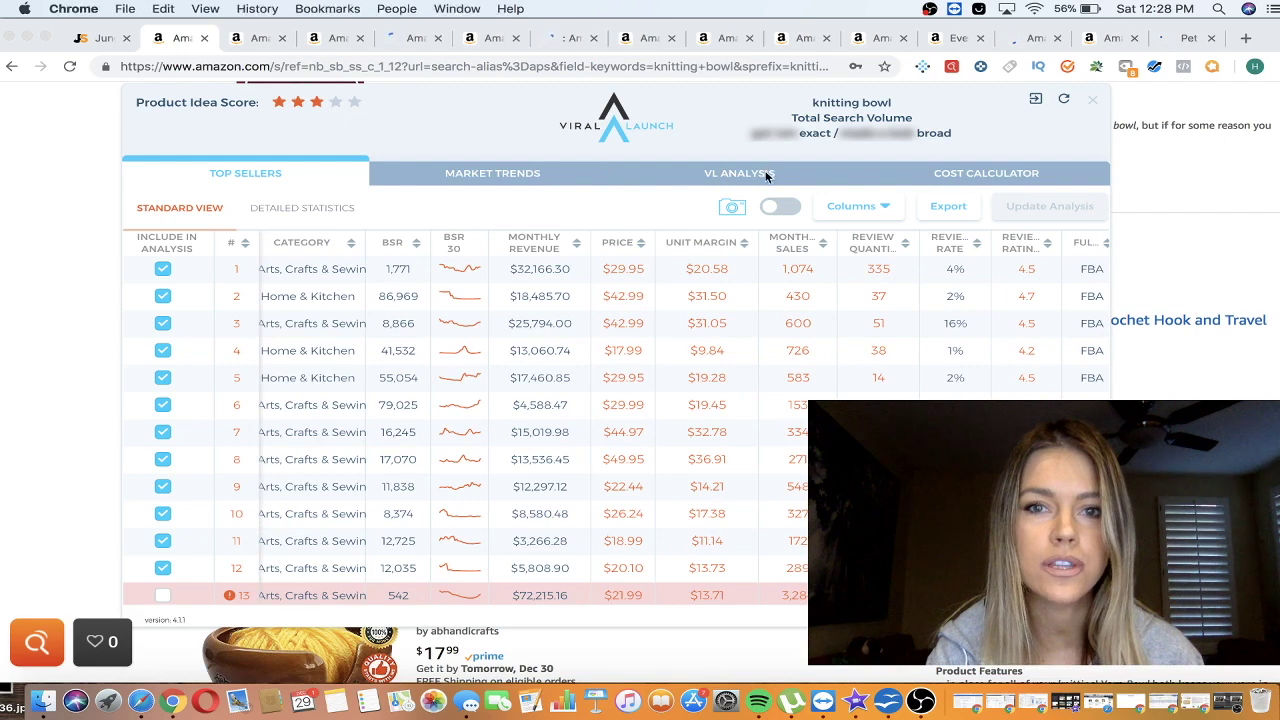
{"action": "left_click", "coordinate": [748, 178]}
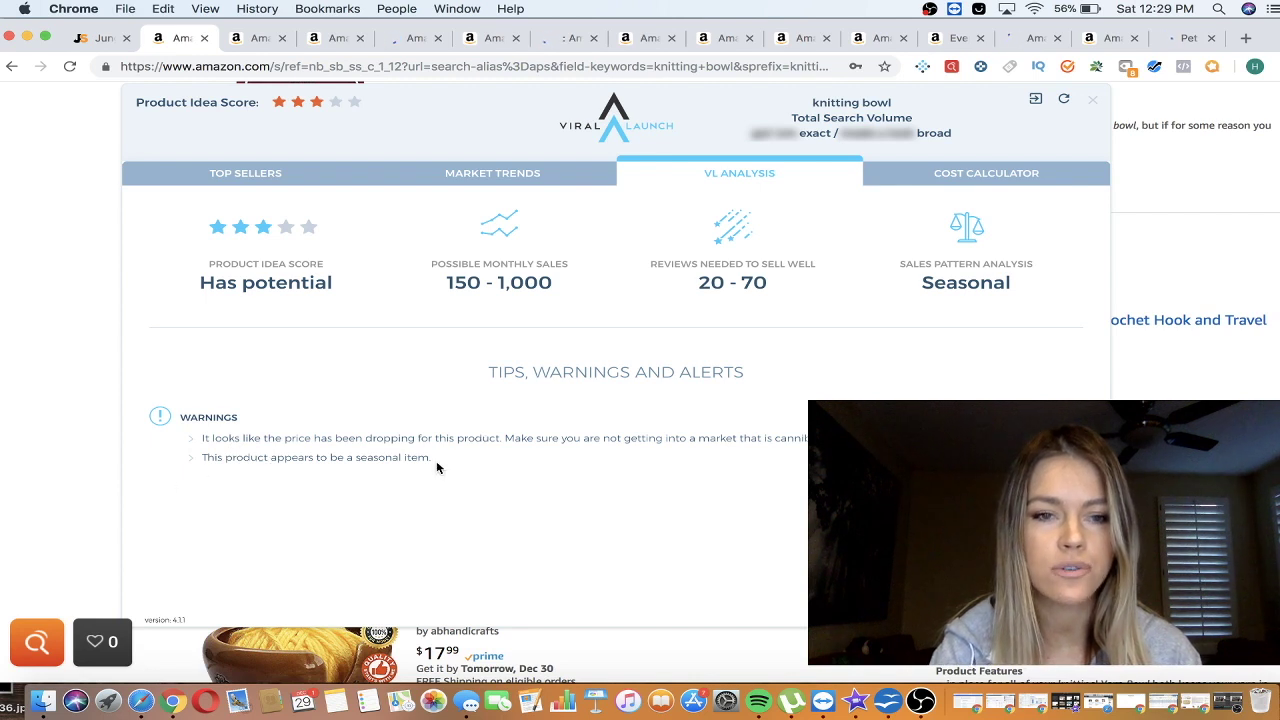
{"action": "left_click", "coordinate": [468, 183]}
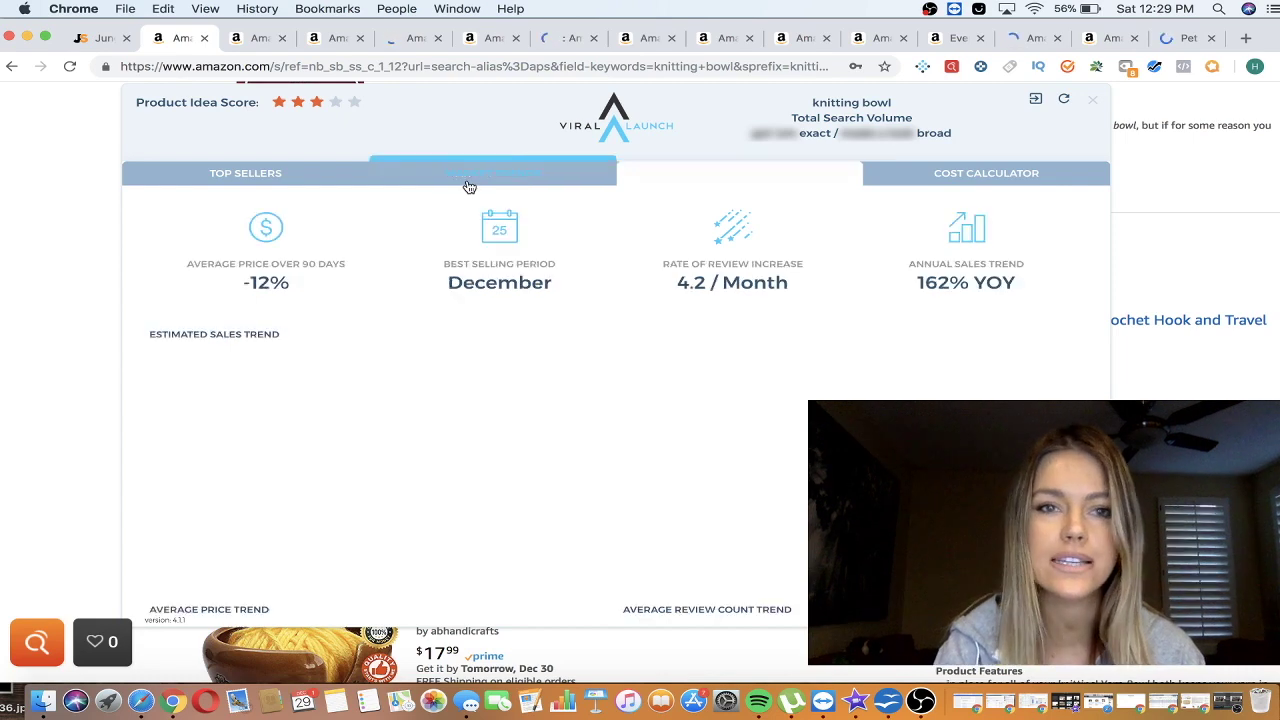
{"action": "left_click", "coordinate": [280, 178]}
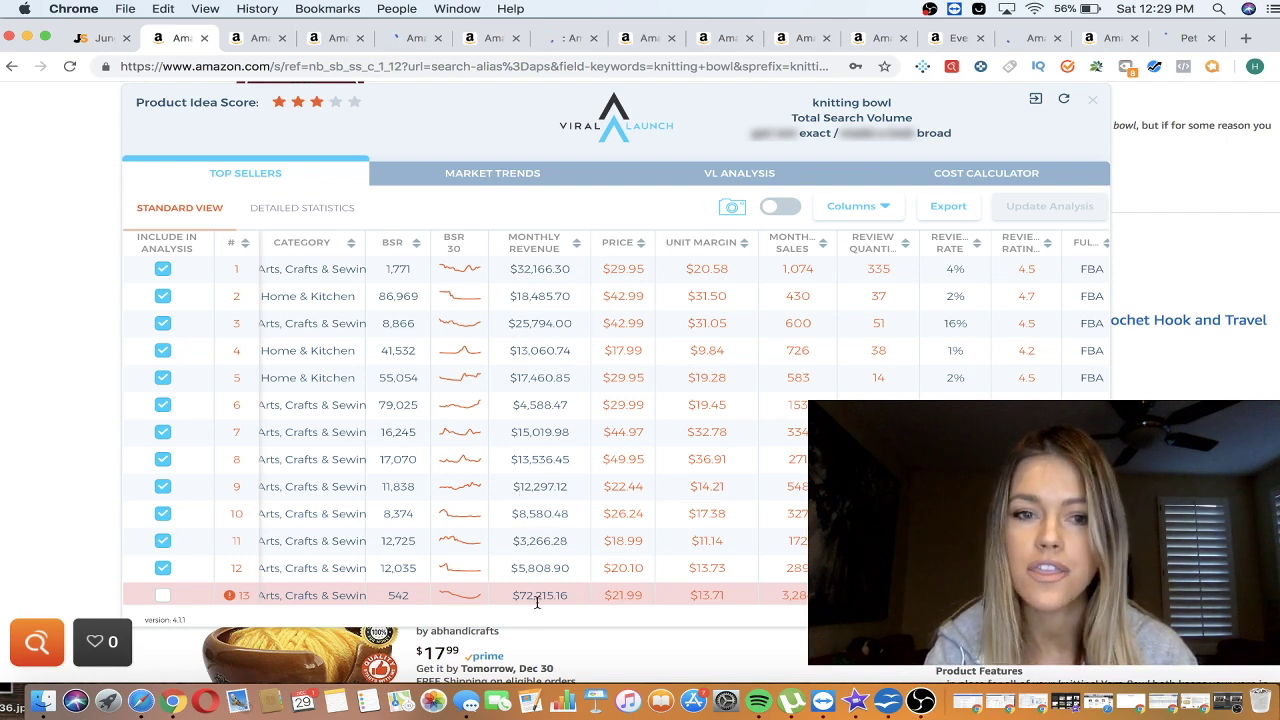
{"action": "scroll", "coordinate": [545, 400], "scroll_direction": "down", "scroll_amount": 3}
{"action": "scroll", "coordinate": [537, 470], "scroll_direction": "up", "scroll_amount": 3}
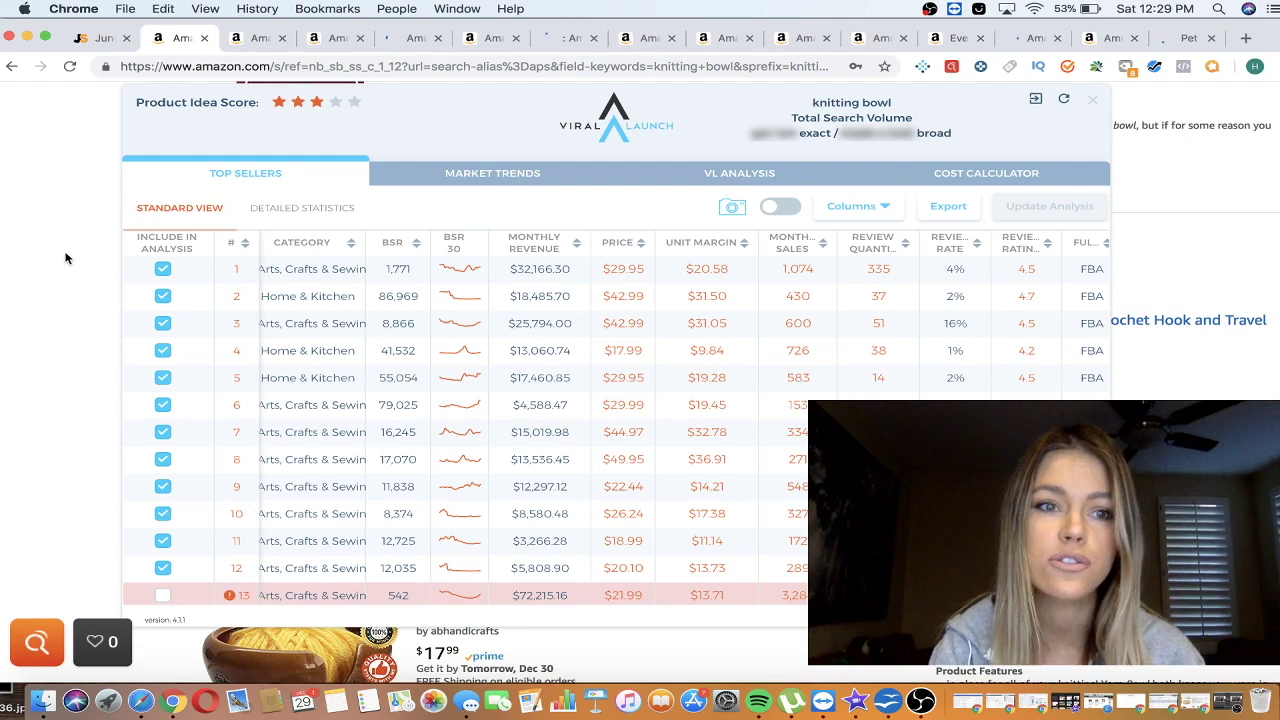
{"action": "left_click", "coordinate": [1093, 101]}
{"action": "scroll", "coordinate": [652, 393], "scroll_direction": "down", "scroll_amount": 10}
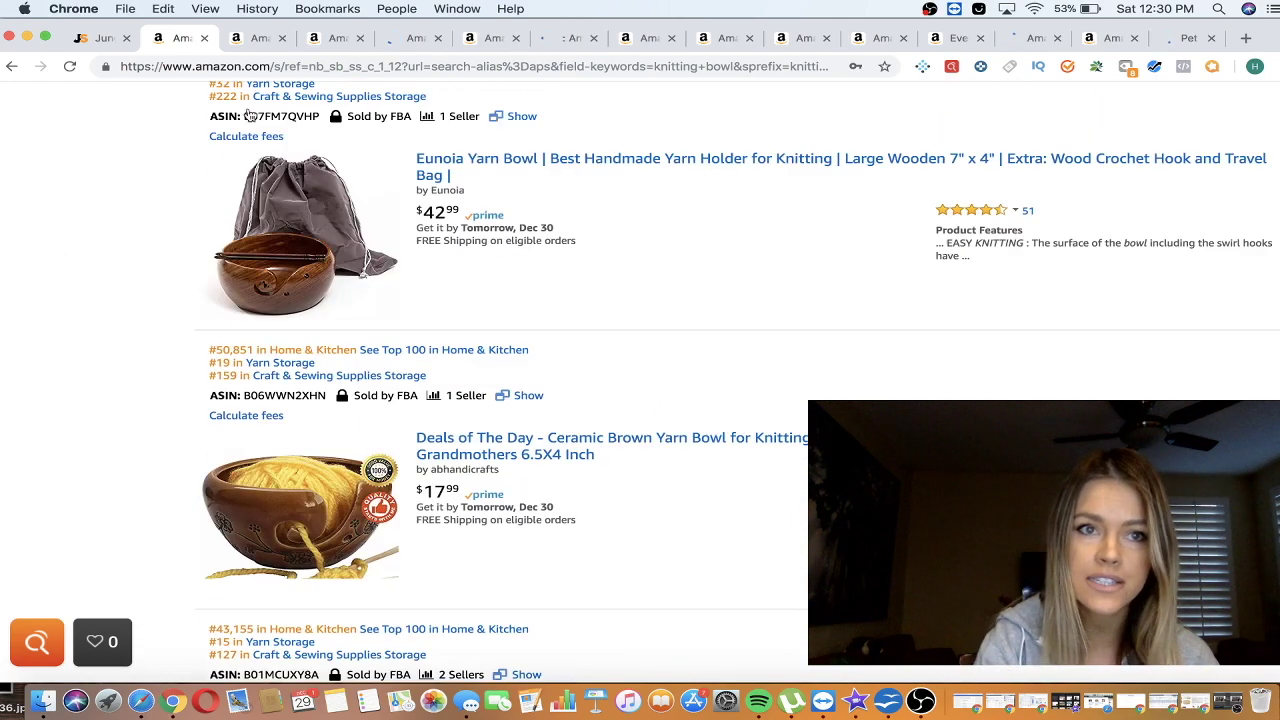
- Switch to the Deconovo Blackout Curtain Valances listing and search all departments for "blackout curtains"
{"action": "left_click", "coordinate": [258, 38]}
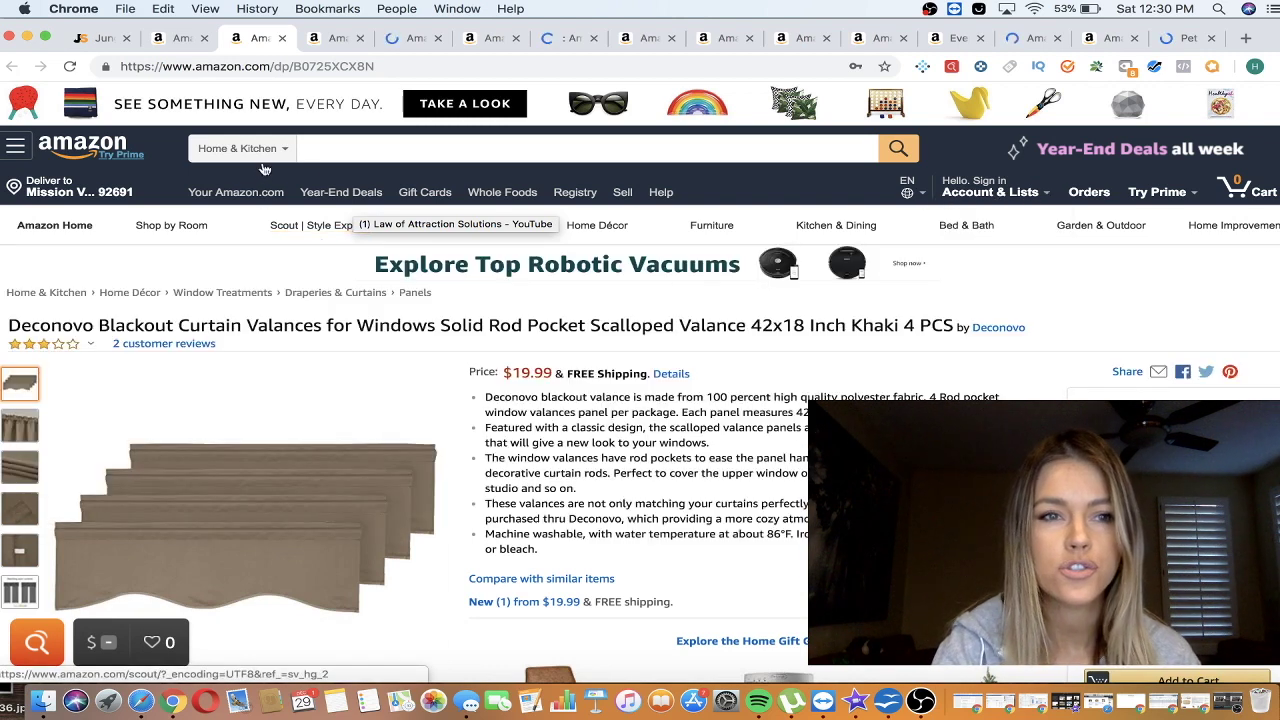
{"action": "left_click", "coordinate": [257, 150]}
{"action": "left_click", "coordinate": [390, 154]}
{"action": "type", "text": "blackout curtia"}
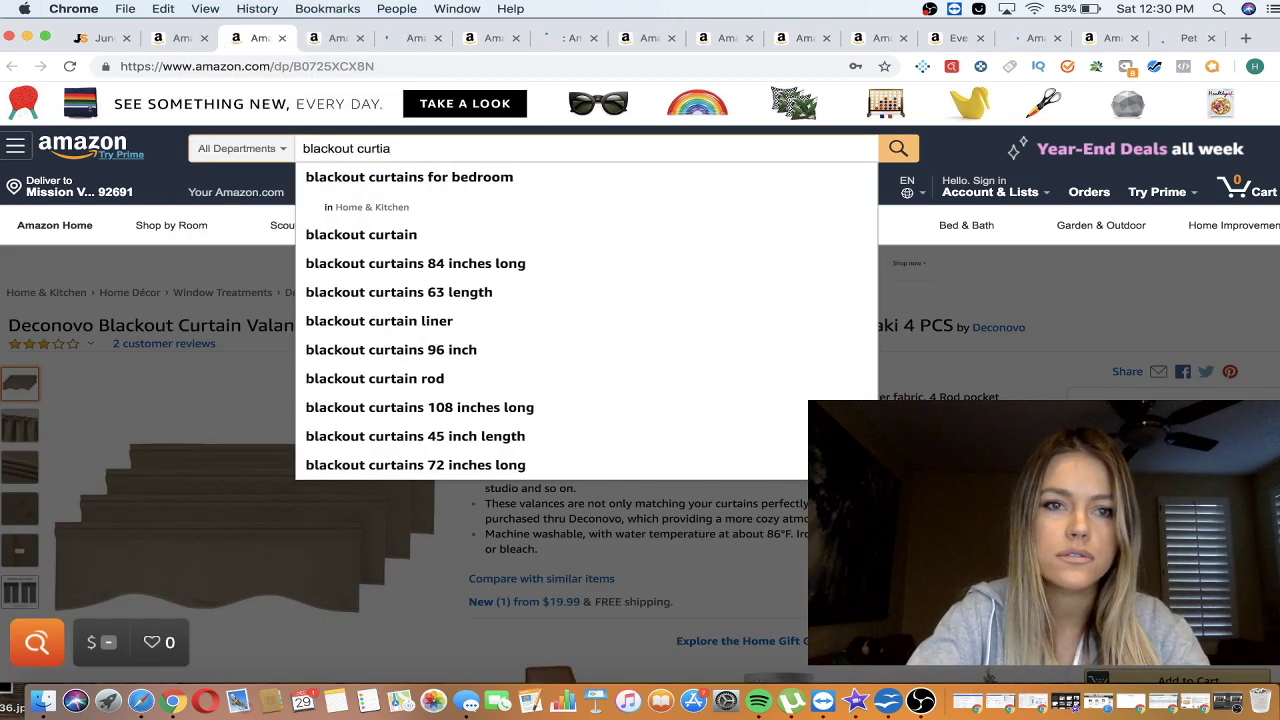
{"action": "key", "text": "BackSpace"}
{"action": "key", "text": "BackSpace"}
{"action": "type", "text": "ains"}
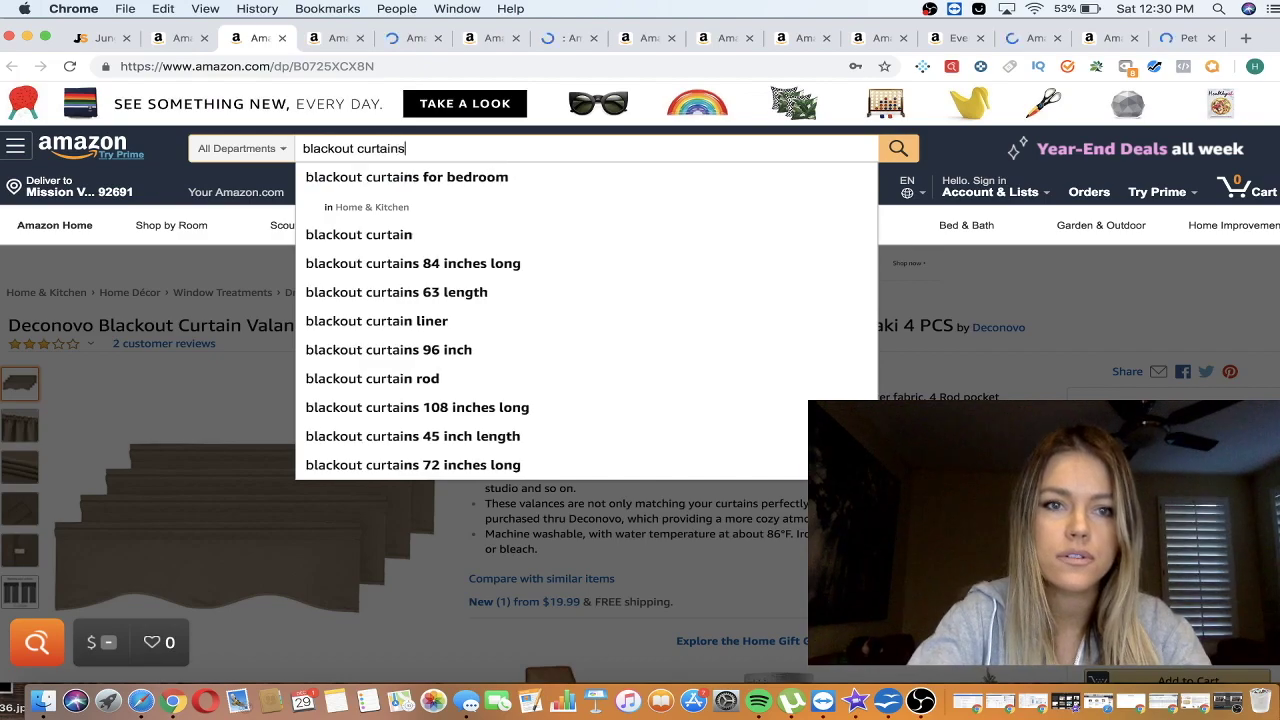
{"action": "key", "text": "Return"}
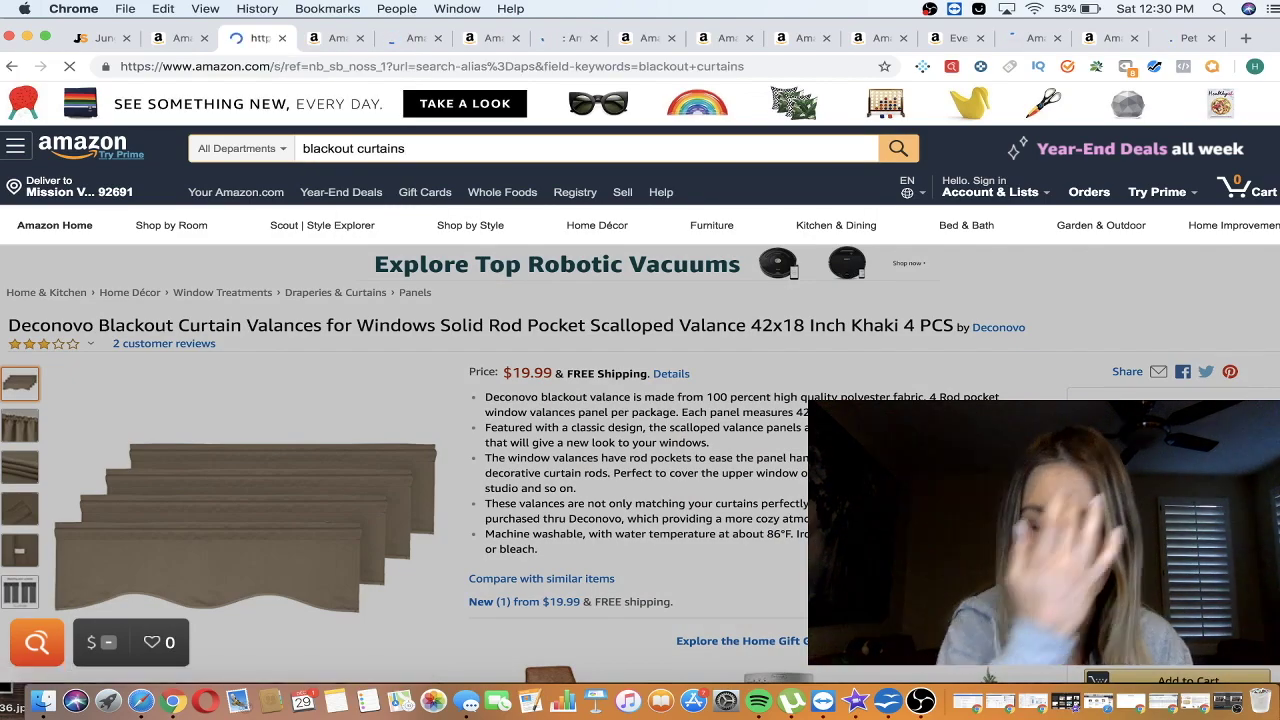
- Check the blackout curtains results for prices and review counts, then drop this candidate by closing its page
{"action": "scroll", "coordinate": [416, 546], "scroll_direction": "down", "scroll_amount": 5}
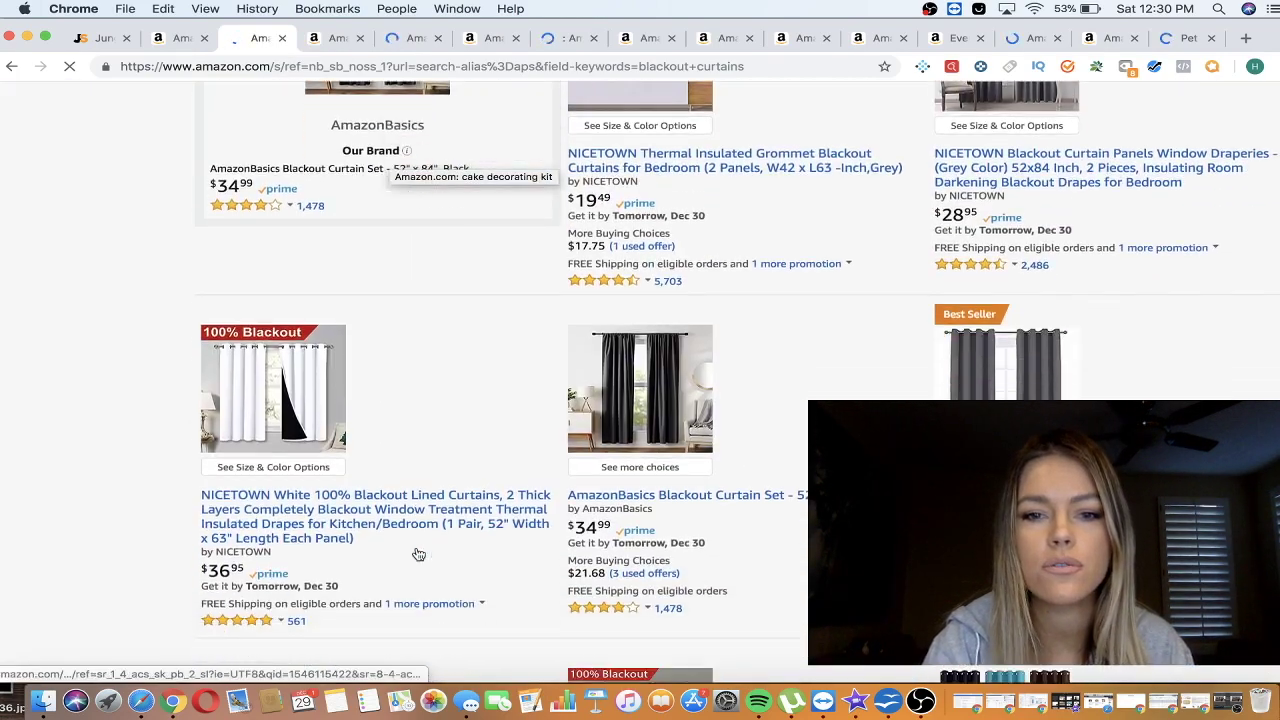
{"action": "scroll", "coordinate": [418, 553], "scroll_direction": "down", "scroll_amount": 5}
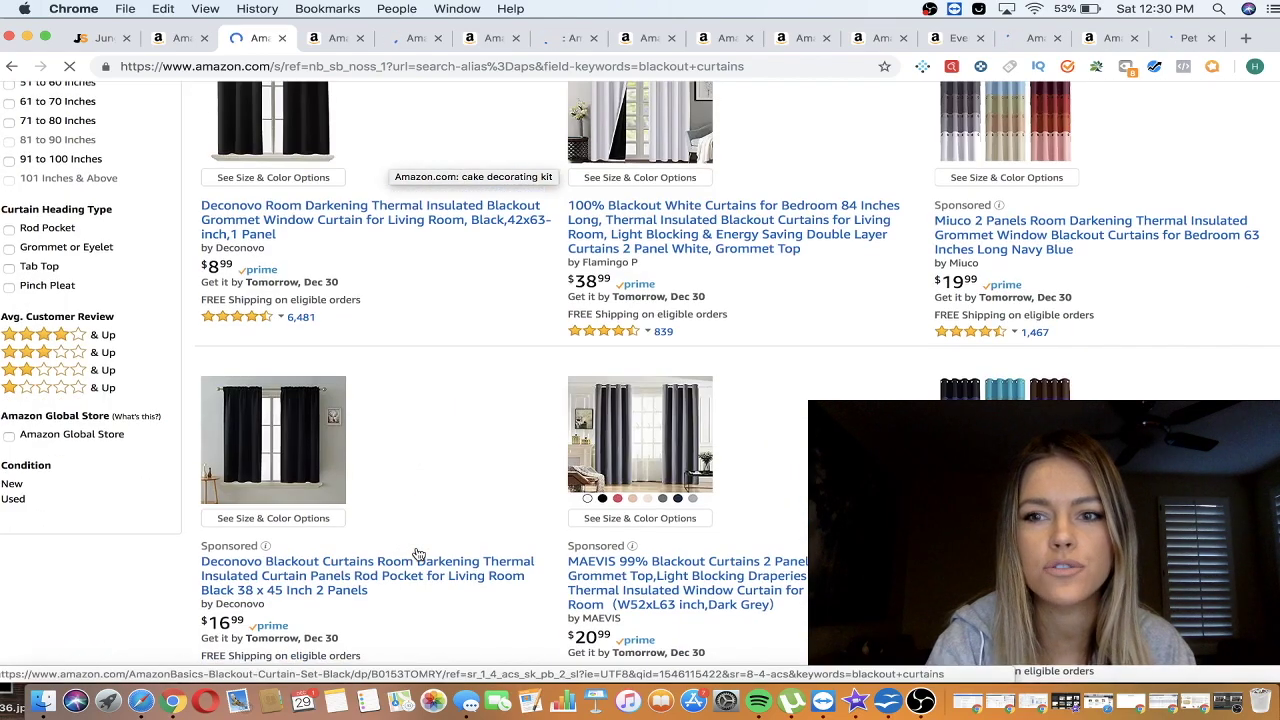
{"action": "scroll", "coordinate": [418, 554], "scroll_direction": "down", "scroll_amount": 5}
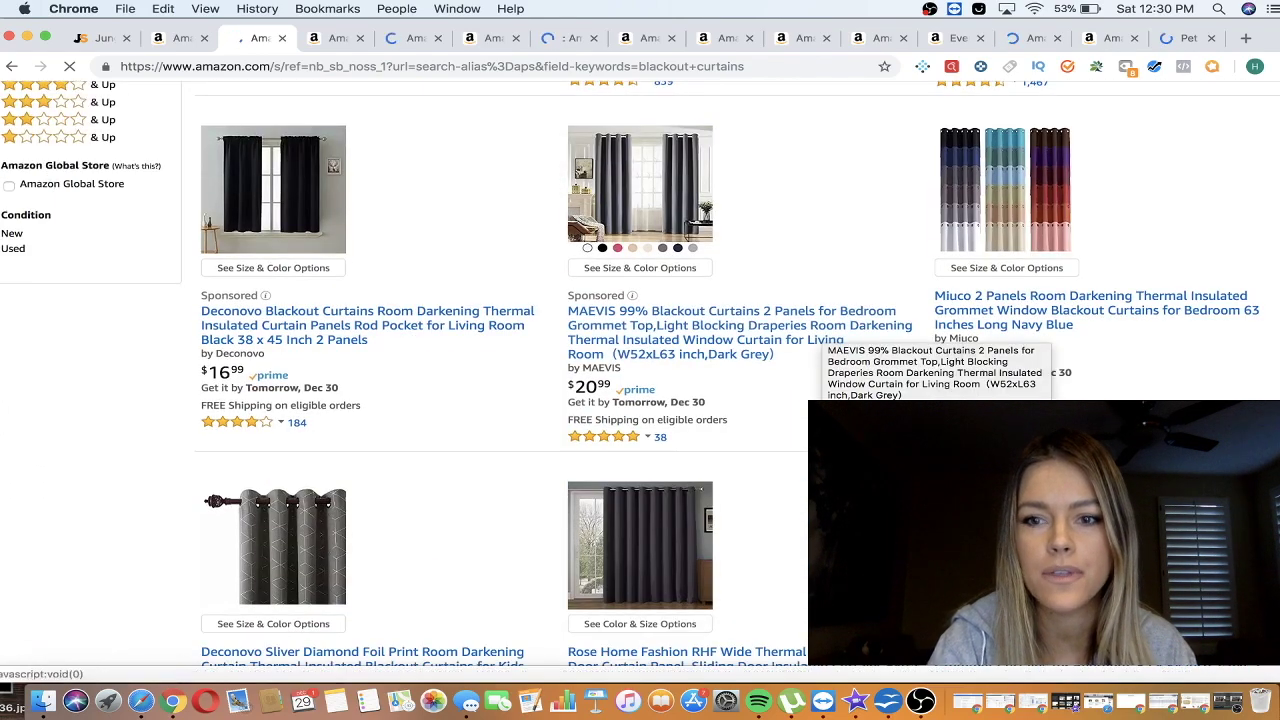
{"action": "scroll", "coordinate": [1016, 305], "scroll_direction": "down", "scroll_amount": 5}
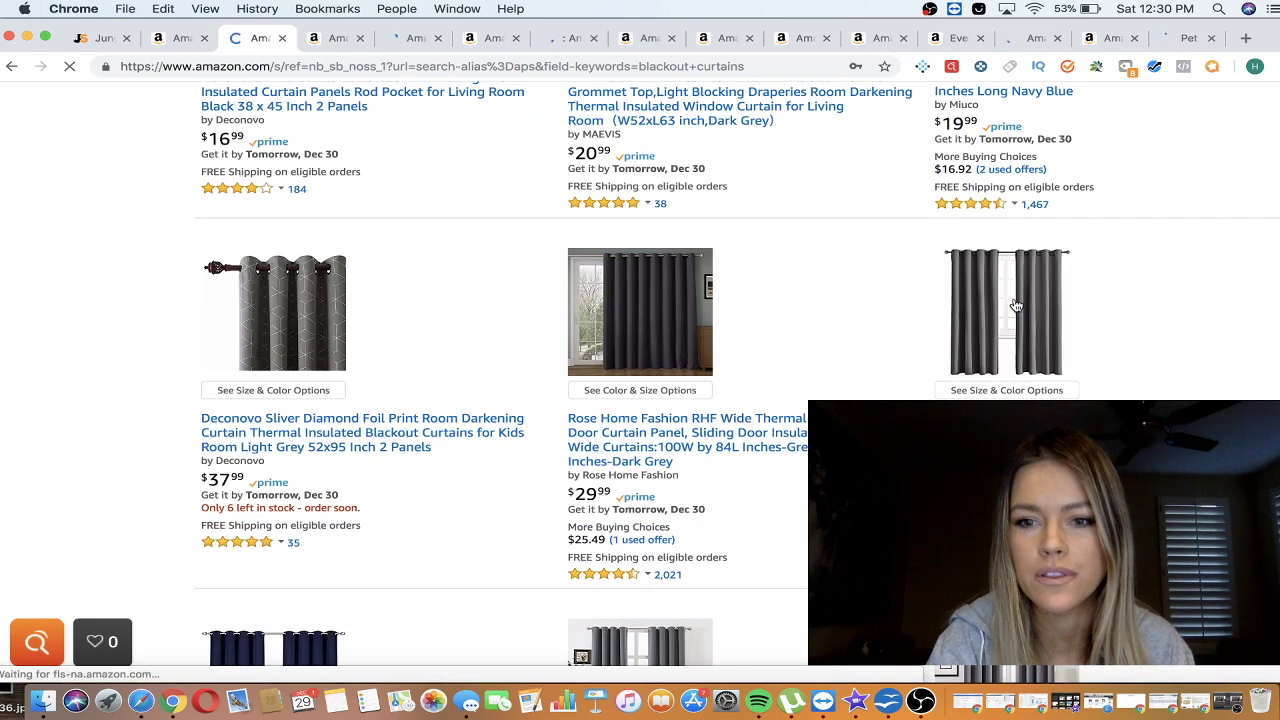
{"action": "scroll", "coordinate": [1016, 305], "scroll_direction": "down", "scroll_amount": 3}
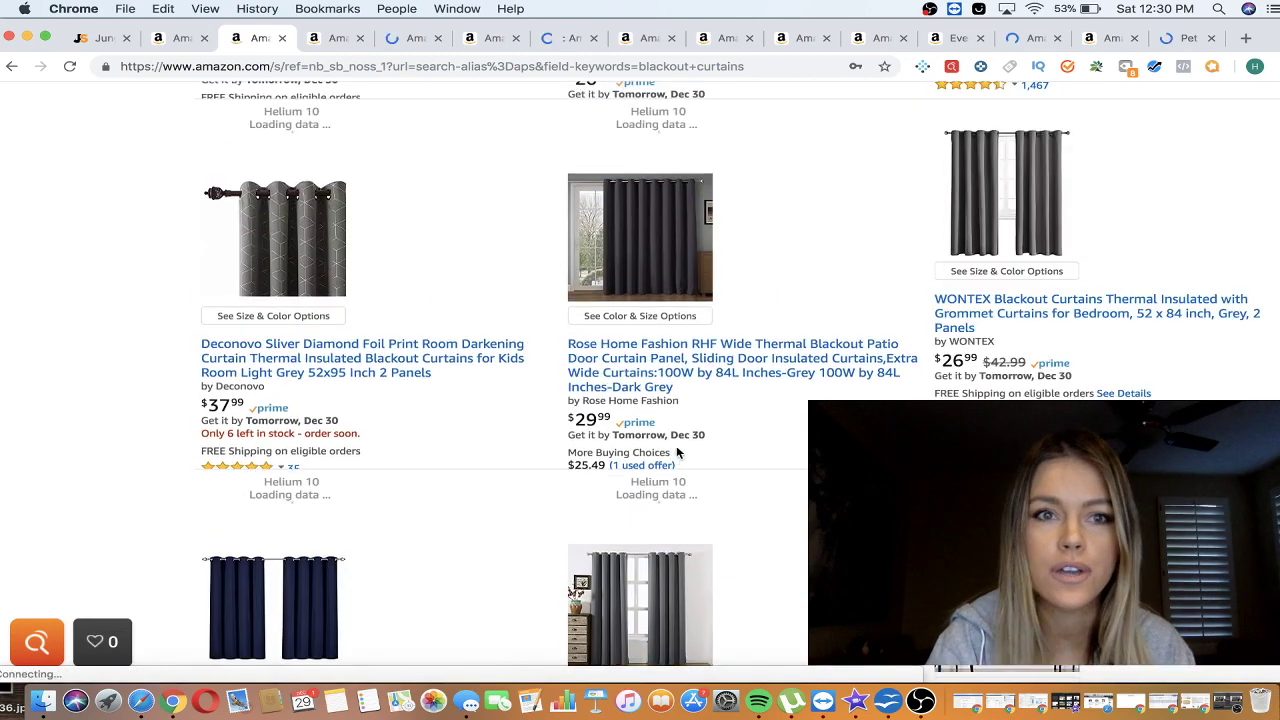
{"action": "left_click", "coordinate": [283, 40]}
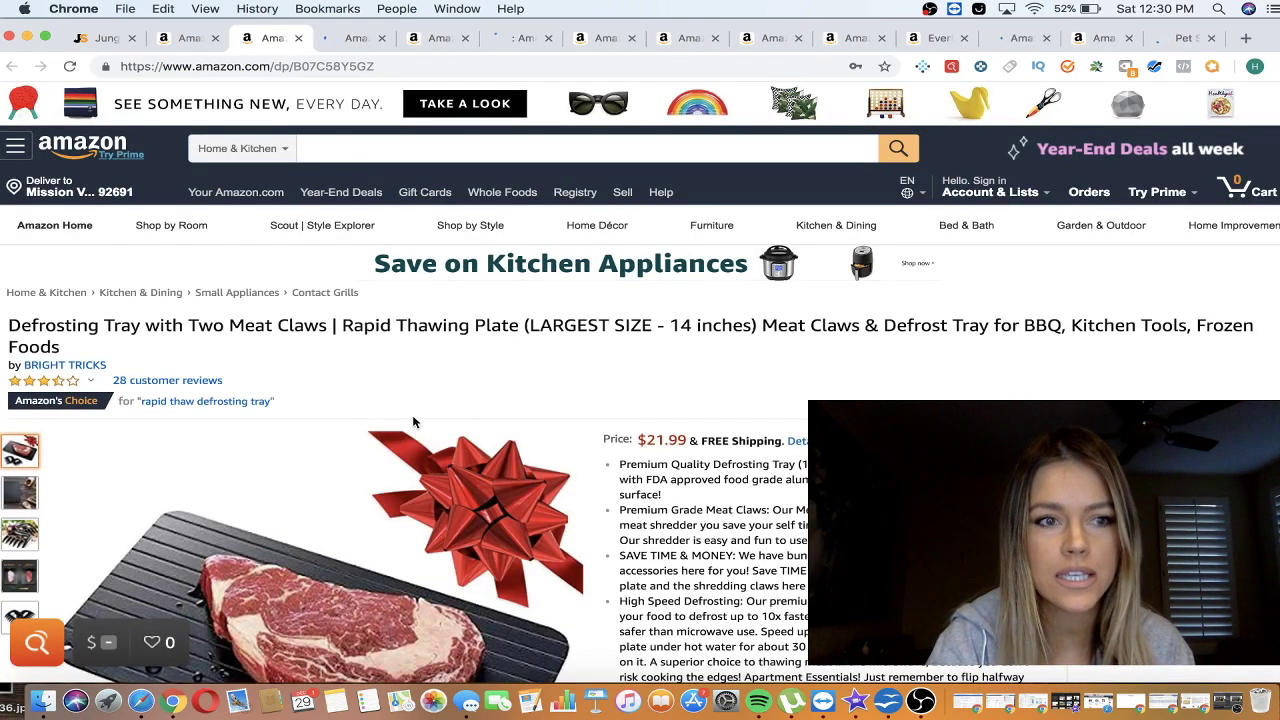
- Examine the images, price and description of the Defrosting Tray with Two Meat Claws listing
{"action": "scroll", "coordinate": [413, 432], "scroll_direction": "down", "scroll_amount": 5}
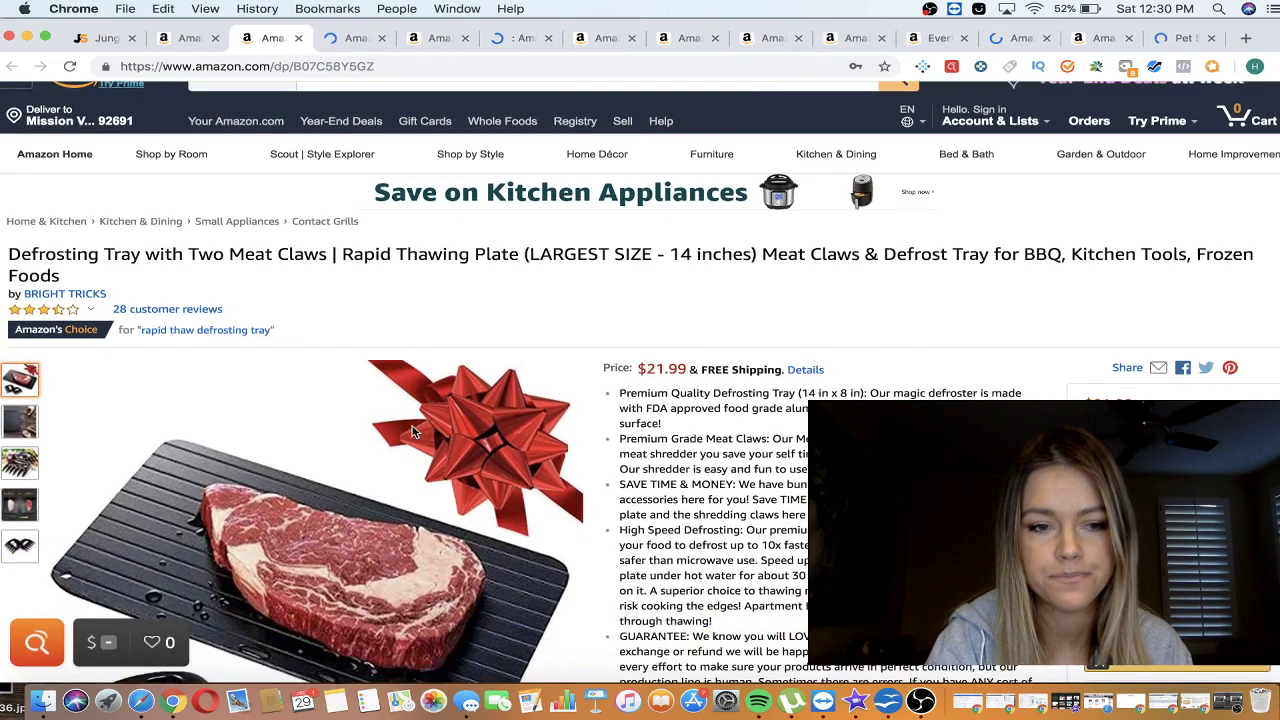
{"action": "scroll", "coordinate": [413, 432], "scroll_direction": "down", "scroll_amount": 1}
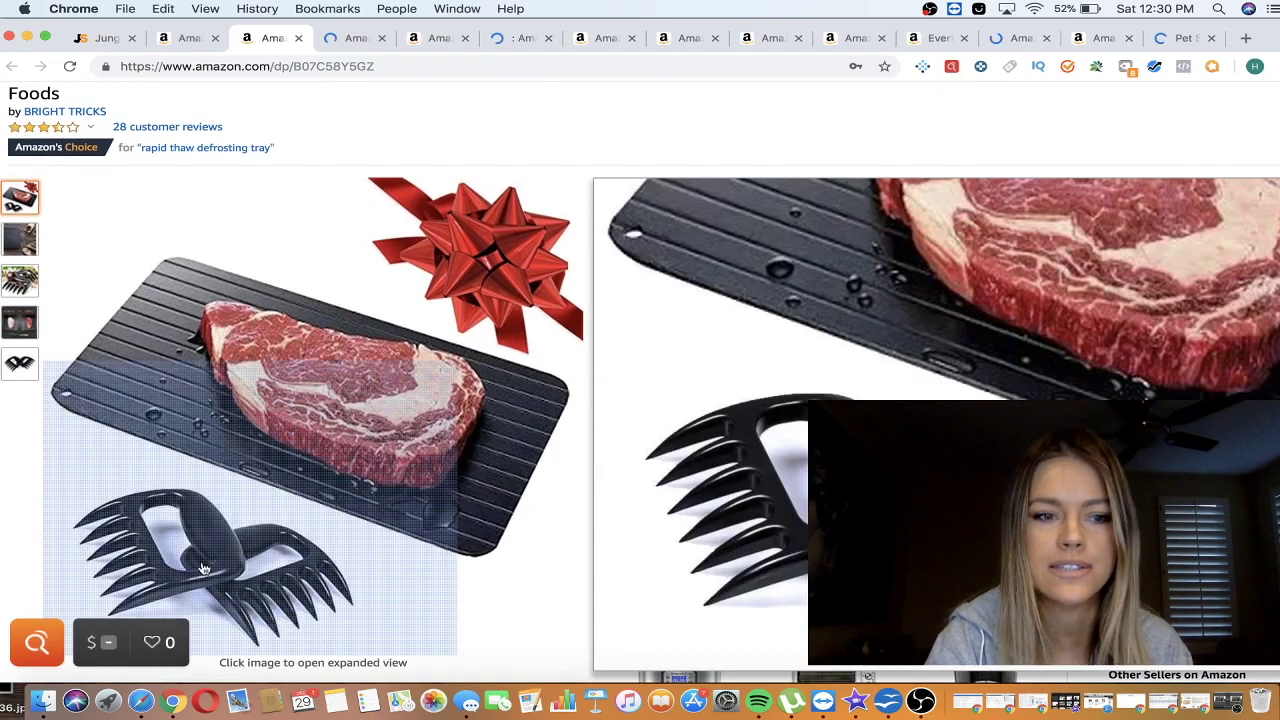
{"action": "scroll", "coordinate": [372, 459], "scroll_direction": "up", "scroll_amount": 3}
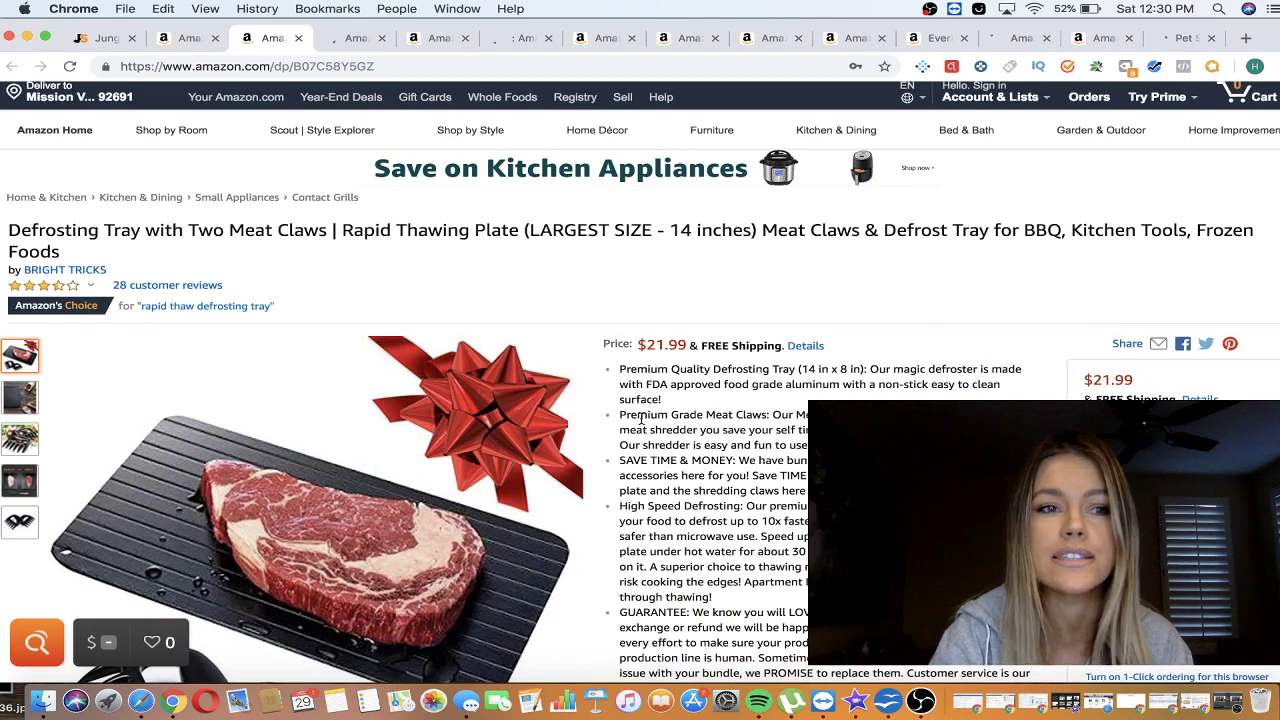
{"action": "scroll", "coordinate": [220, 158], "scroll_direction": "up", "scroll_amount": 2}
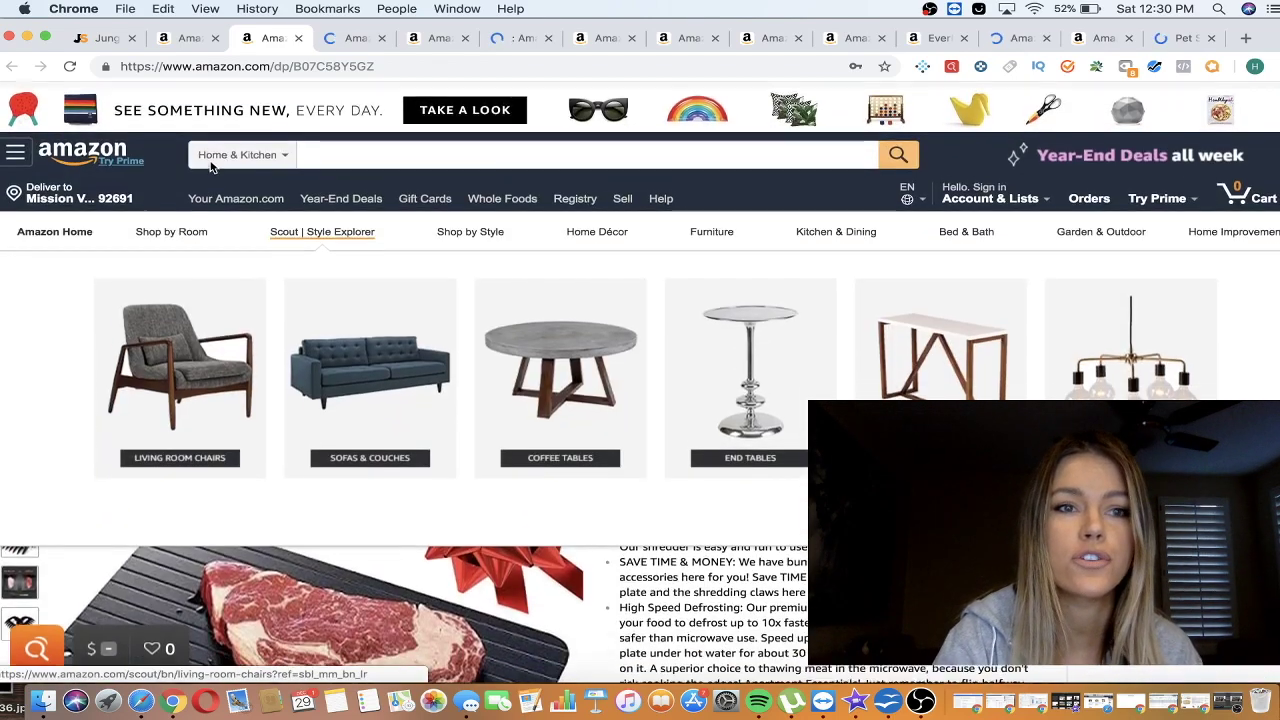
- Search all departments for the suggested term "defrosting tray"
{"action": "left_click", "coordinate": [239, 155]}
{"action": "left_click", "coordinate": [289, 25]}
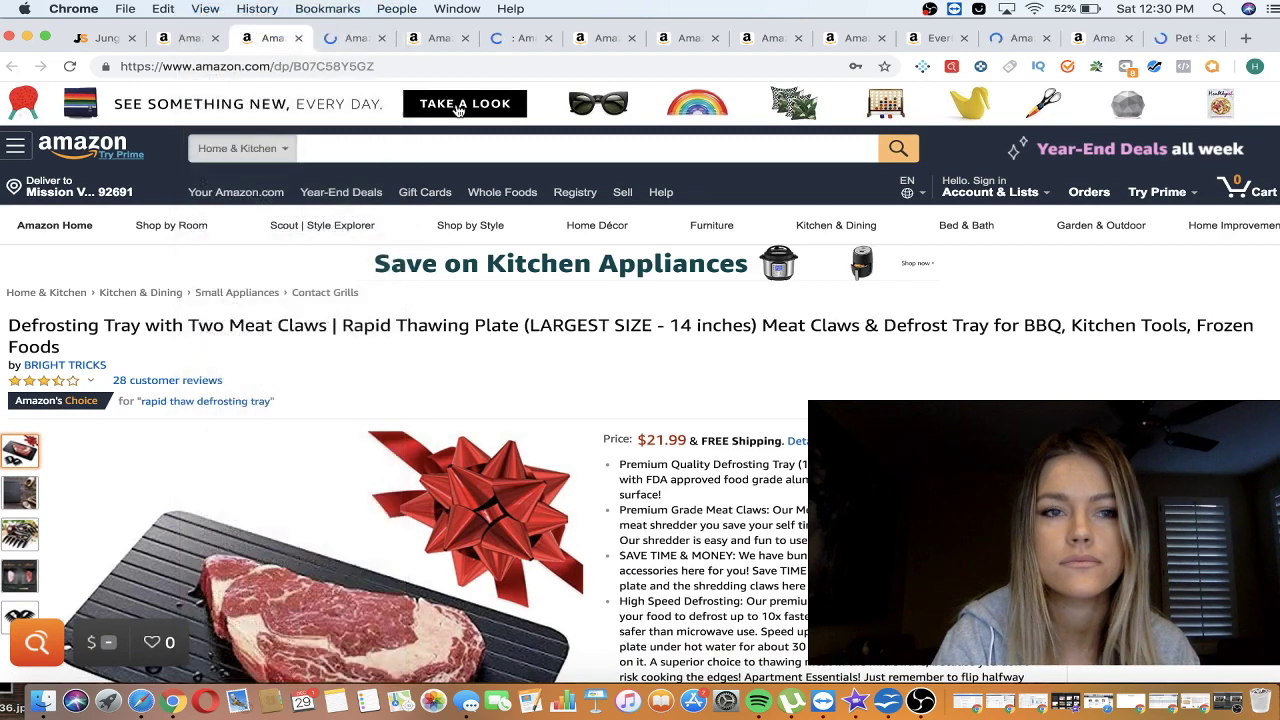
{"action": "type", "text": "defros"}
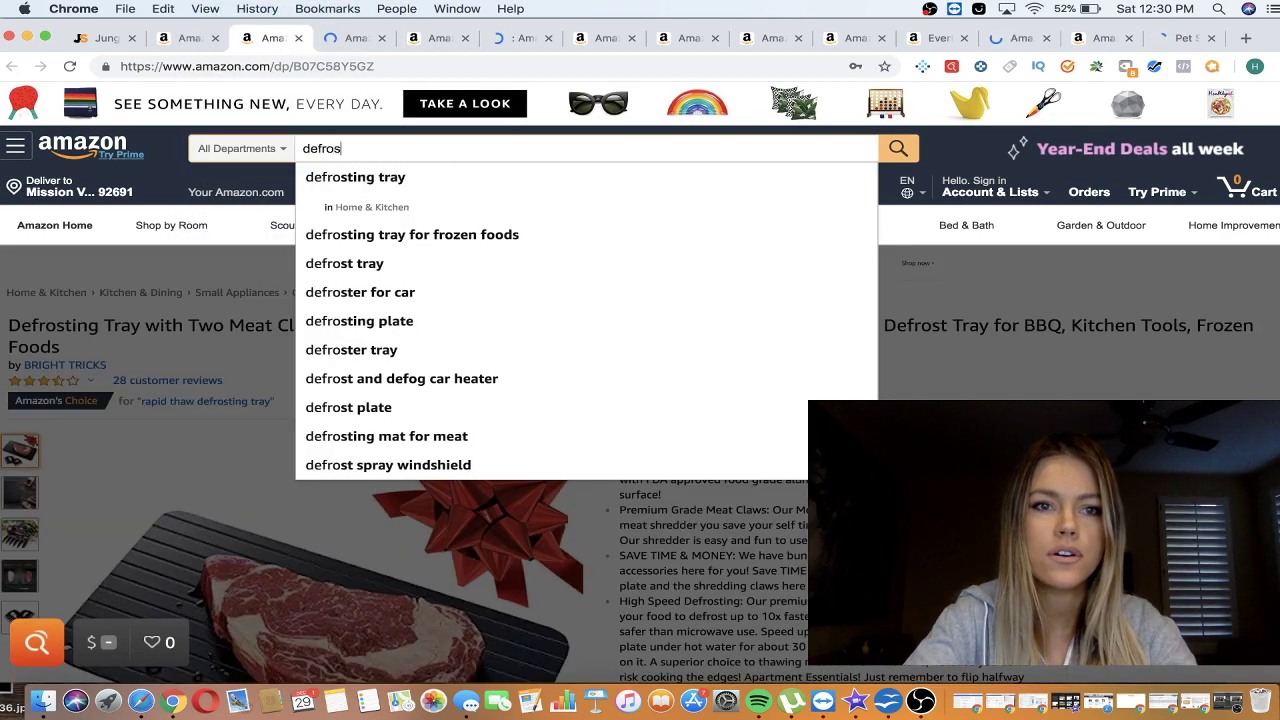
{"action": "left_click", "coordinate": [355, 177]}
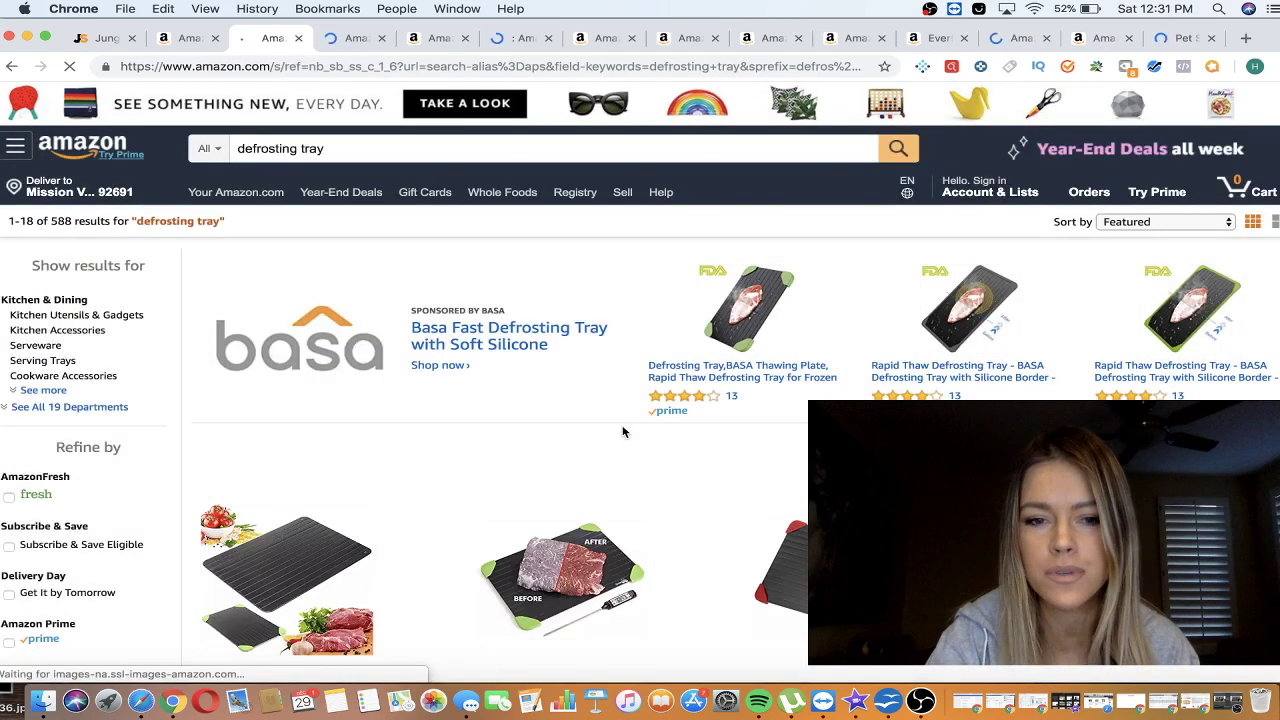
- Examine the defrosting tray results, comparing product variations, prices, review counts and sales ranks of the competing listings
{"action": "scroll", "coordinate": [622, 430], "scroll_direction": "down", "scroll_amount": 3}
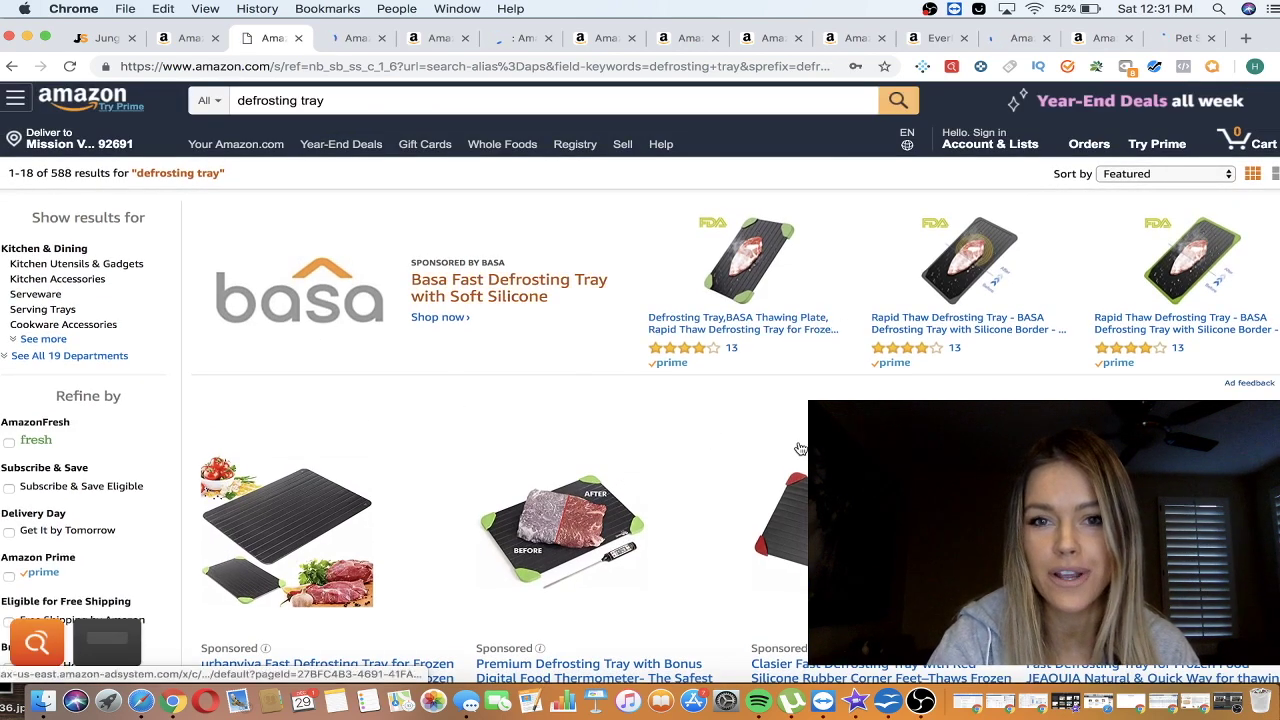
{"action": "scroll", "coordinate": [725, 330], "scroll_direction": "down", "scroll_amount": 1}
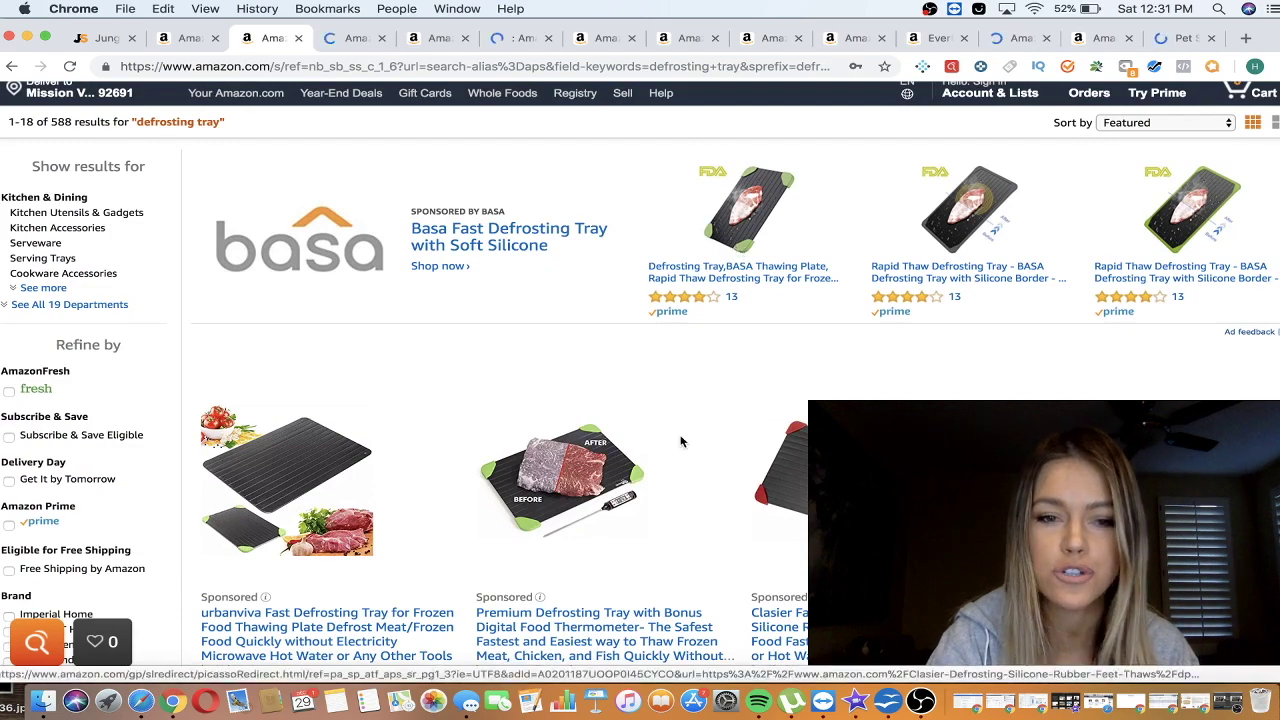
{"action": "scroll", "coordinate": [685, 443], "scroll_direction": "down", "scroll_amount": 10}
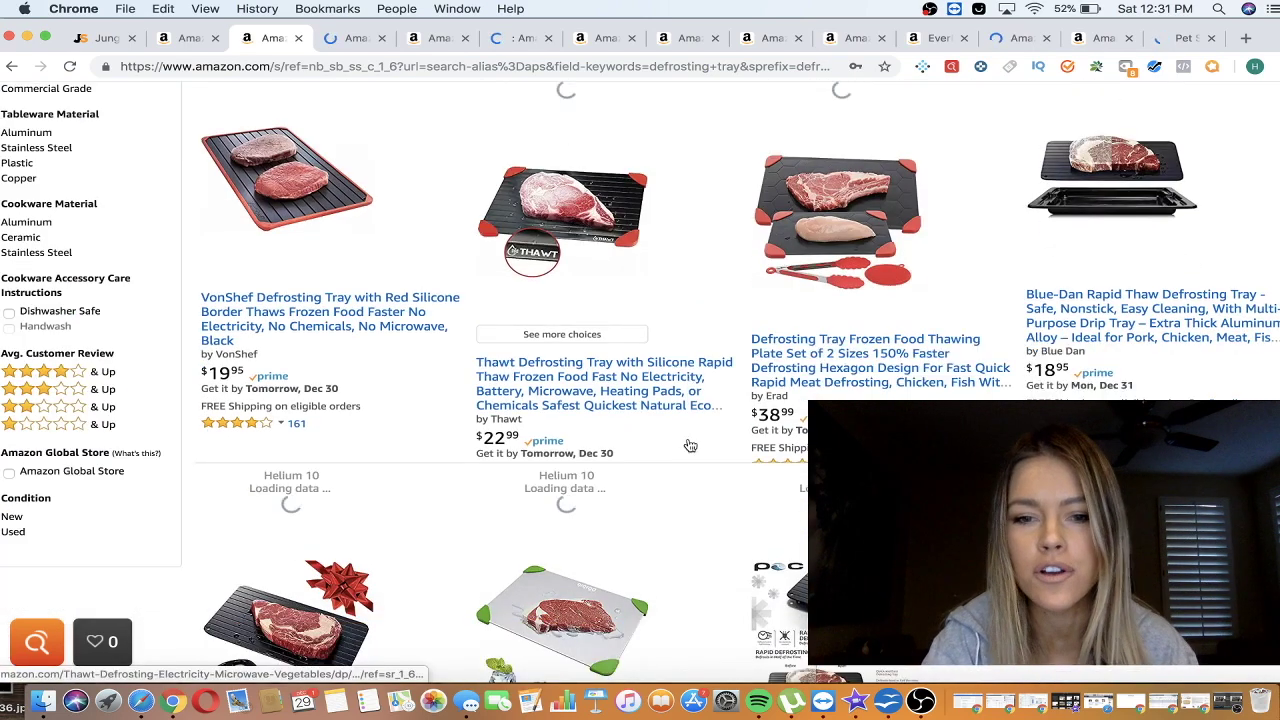
{"action": "scroll", "coordinate": [690, 445], "scroll_direction": "down", "scroll_amount": 3}
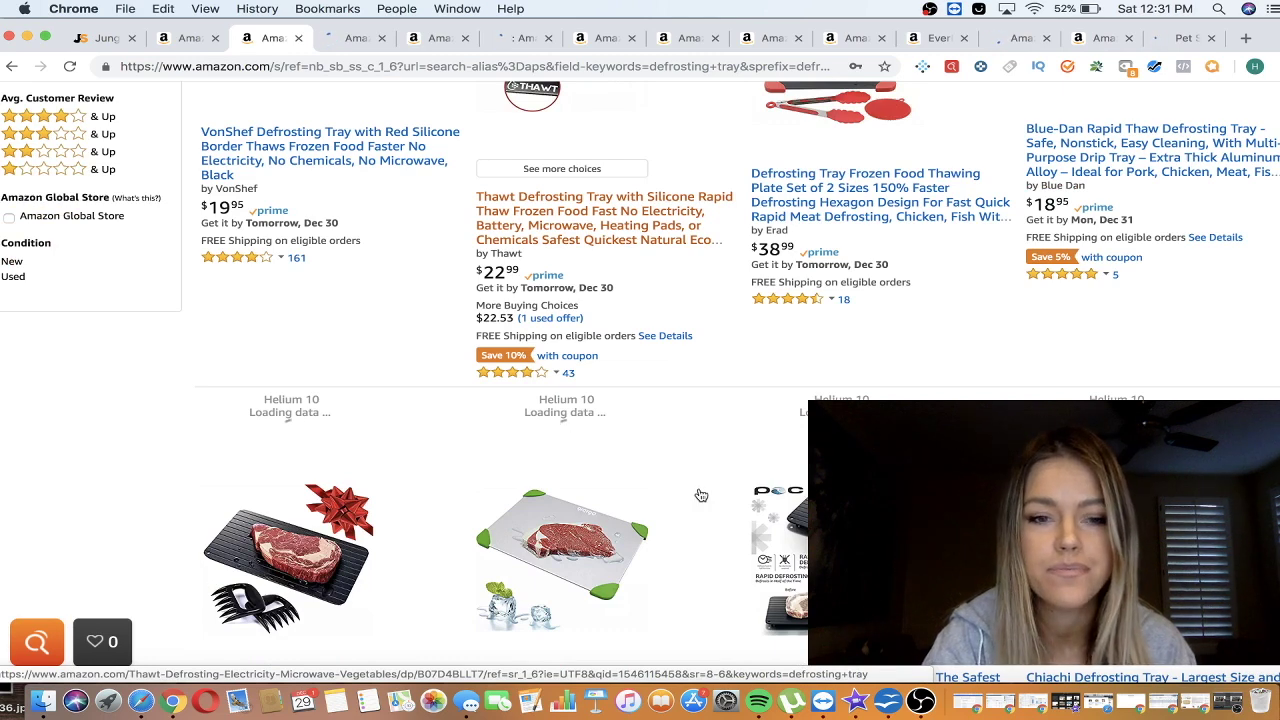
{"action": "scroll", "coordinate": [705, 510], "scroll_direction": "down", "scroll_amount": 8}
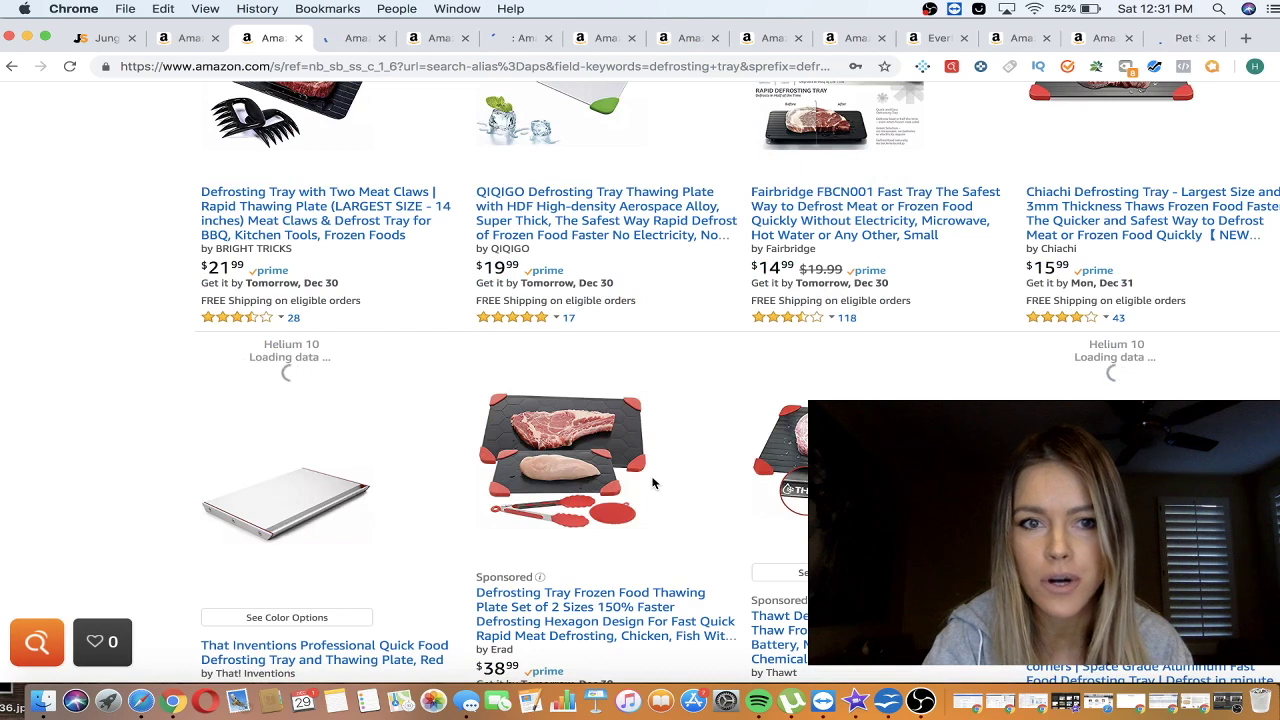
{"action": "scroll", "coordinate": [666, 448], "scroll_direction": "down", "scroll_amount": 2}
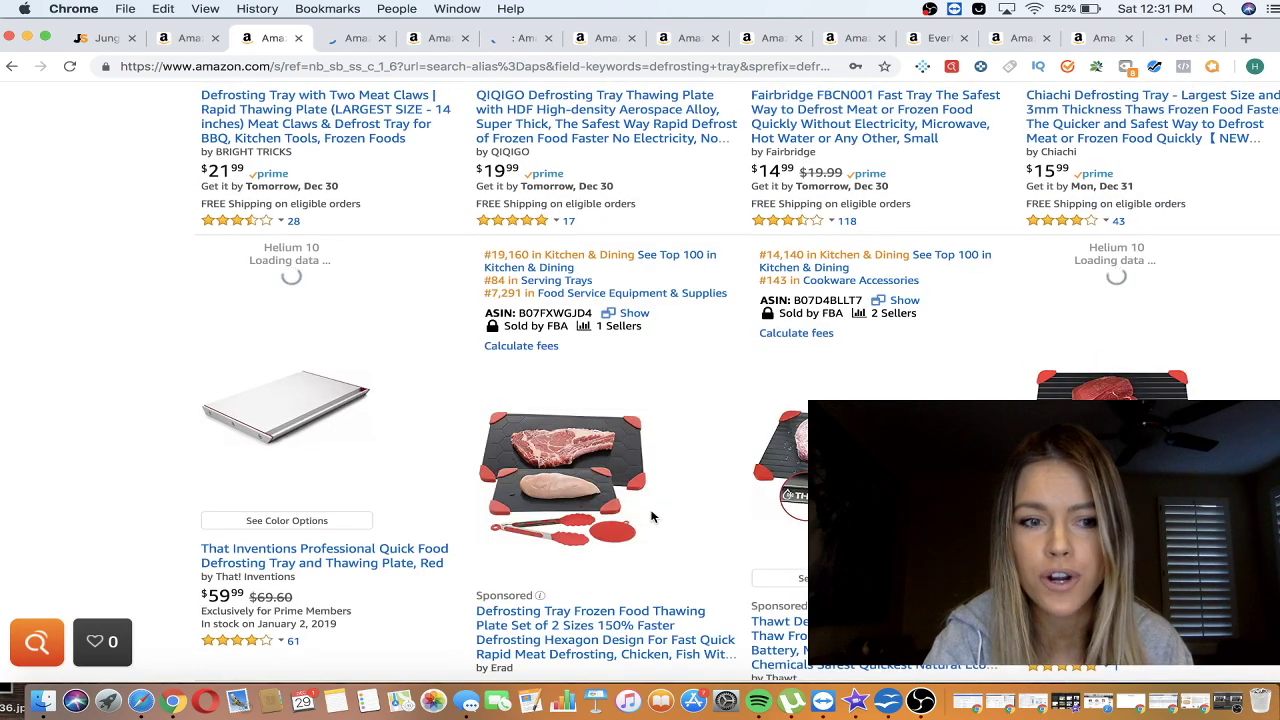
- Analyse the defrosting tray results with Viral Launch, checking top sellers' revenue and review counts and the product idea and seasonality analysis
{"action": "scroll", "coordinate": [620, 495], "scroll_direction": "down", "scroll_amount": 5}
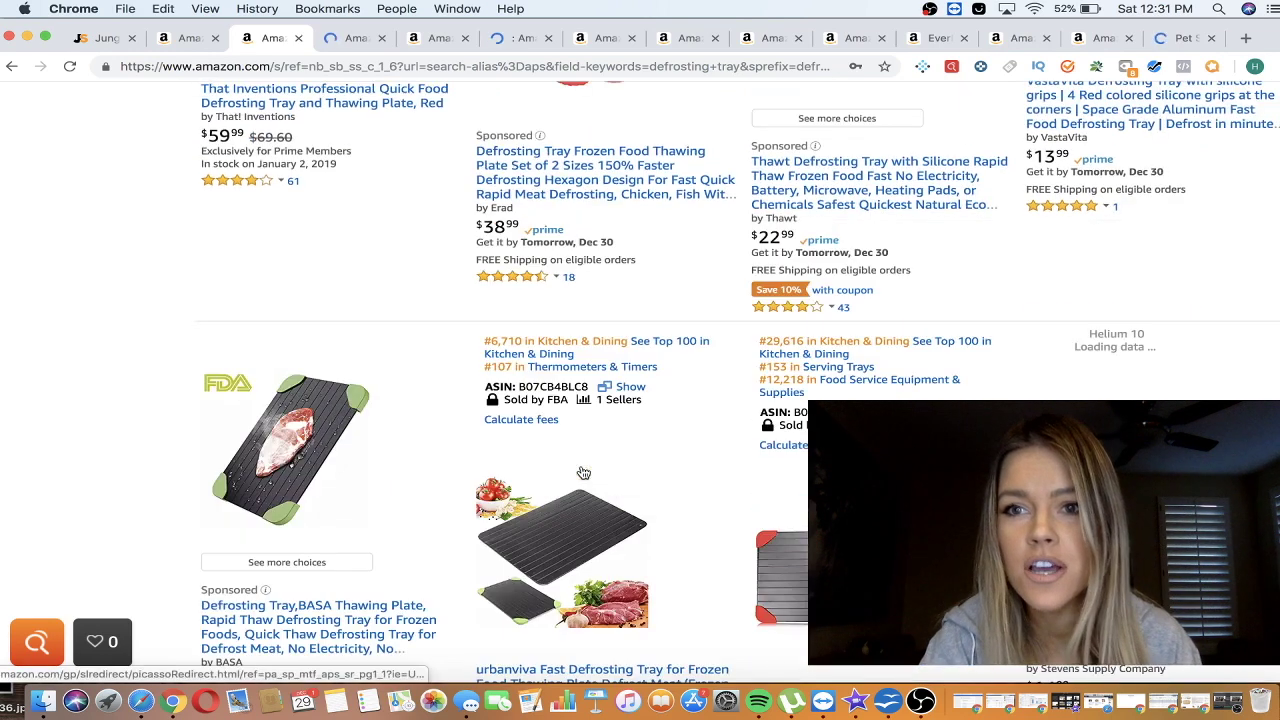
{"action": "scroll", "coordinate": [583, 472], "scroll_direction": "down", "scroll_amount": 2}
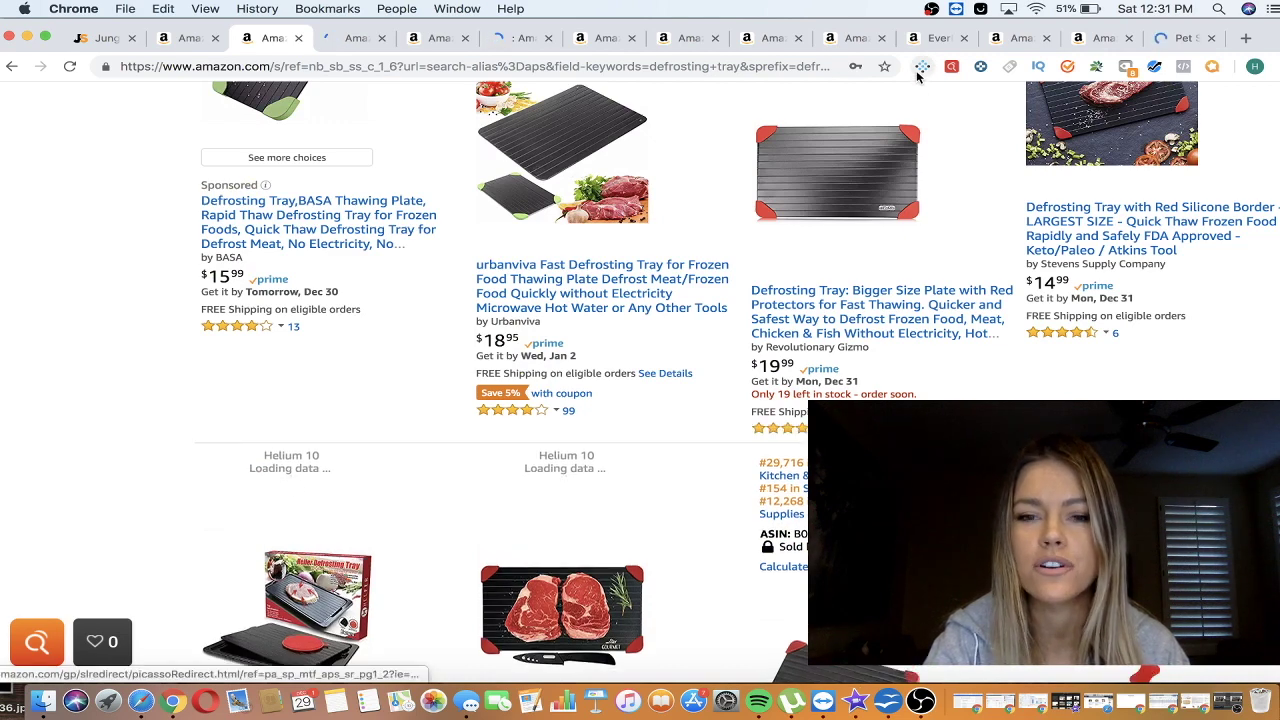
{"action": "left_click", "coordinate": [918, 72]}
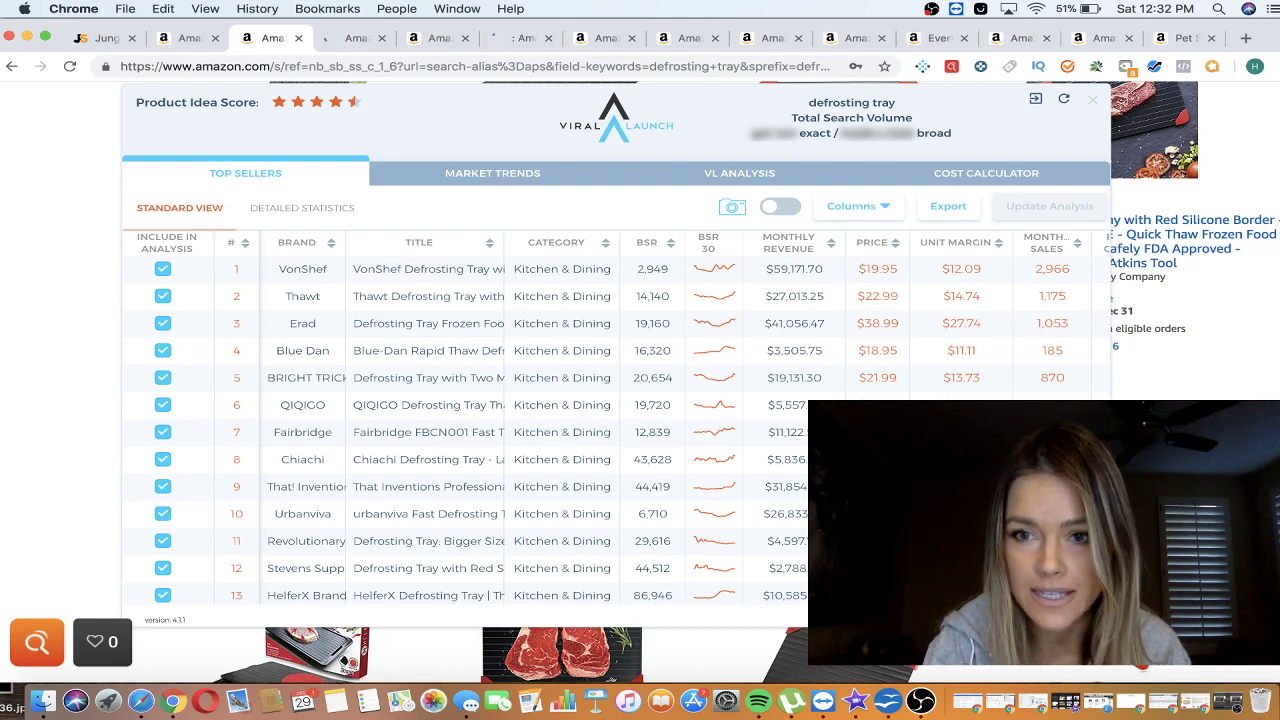
{"action": "scroll", "coordinate": [798, 424], "scroll_direction": "right", "scroll_amount": 5}
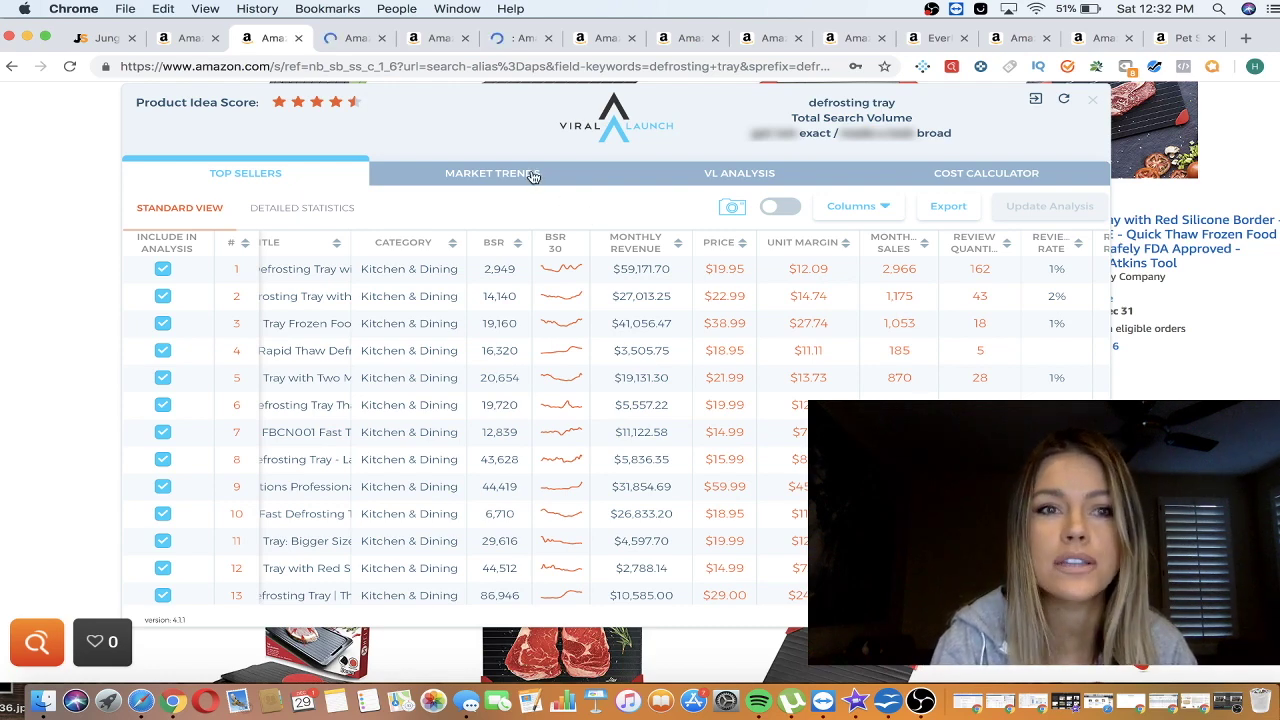
{"action": "left_click", "coordinate": [719, 182]}
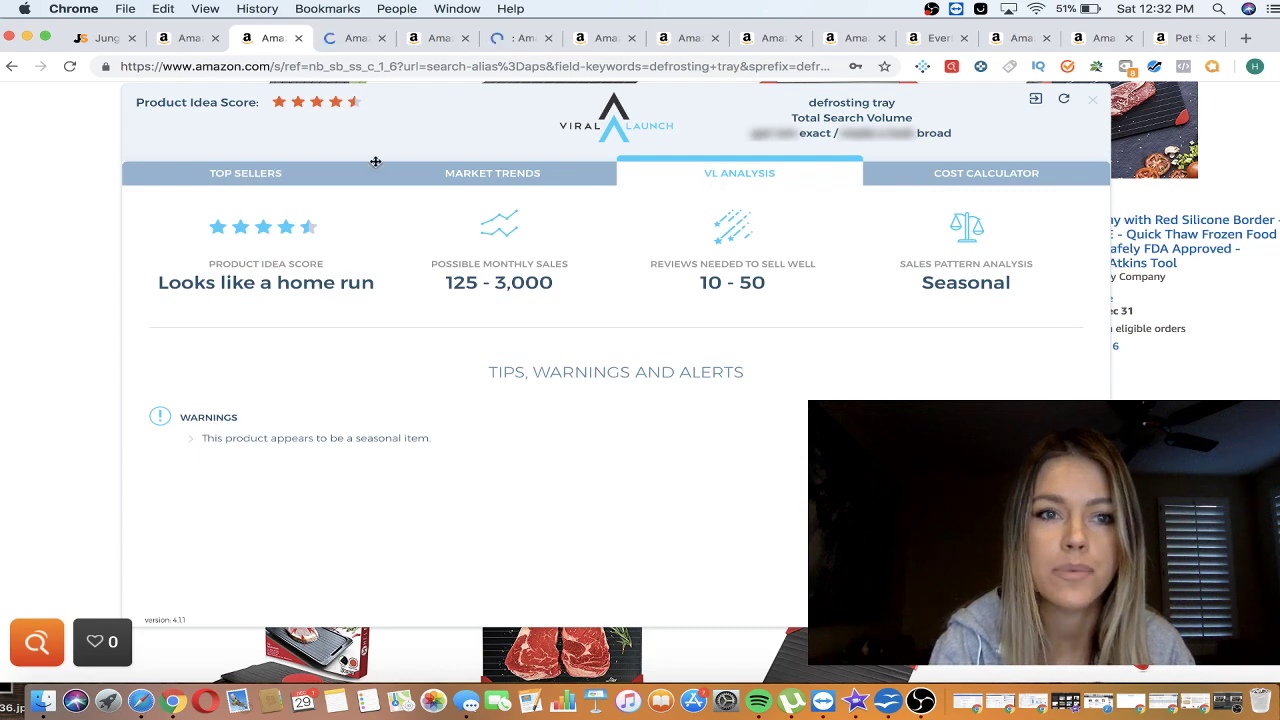
{"action": "left_click", "coordinate": [292, 174]}
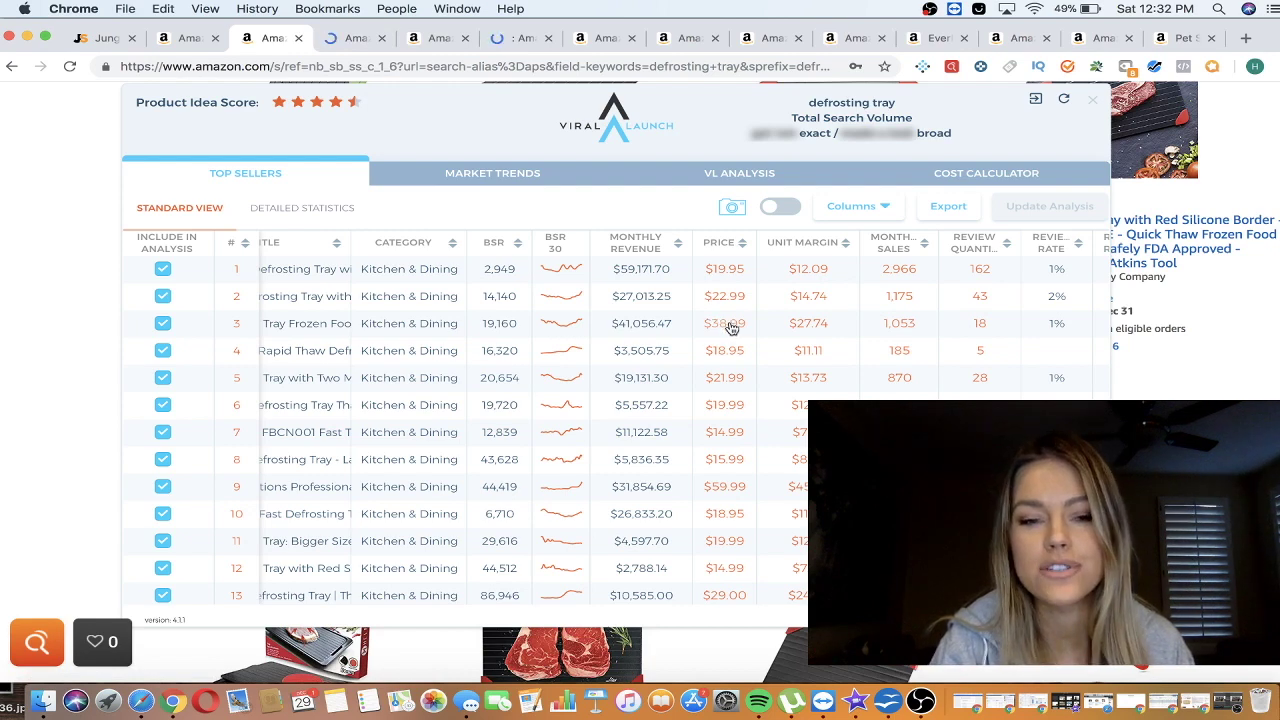
- Open the next candidate's page, the Dekor Cloth Diaper Liner listing, and look over its images, price and reviews
{"action": "left_click", "coordinate": [340, 42]}
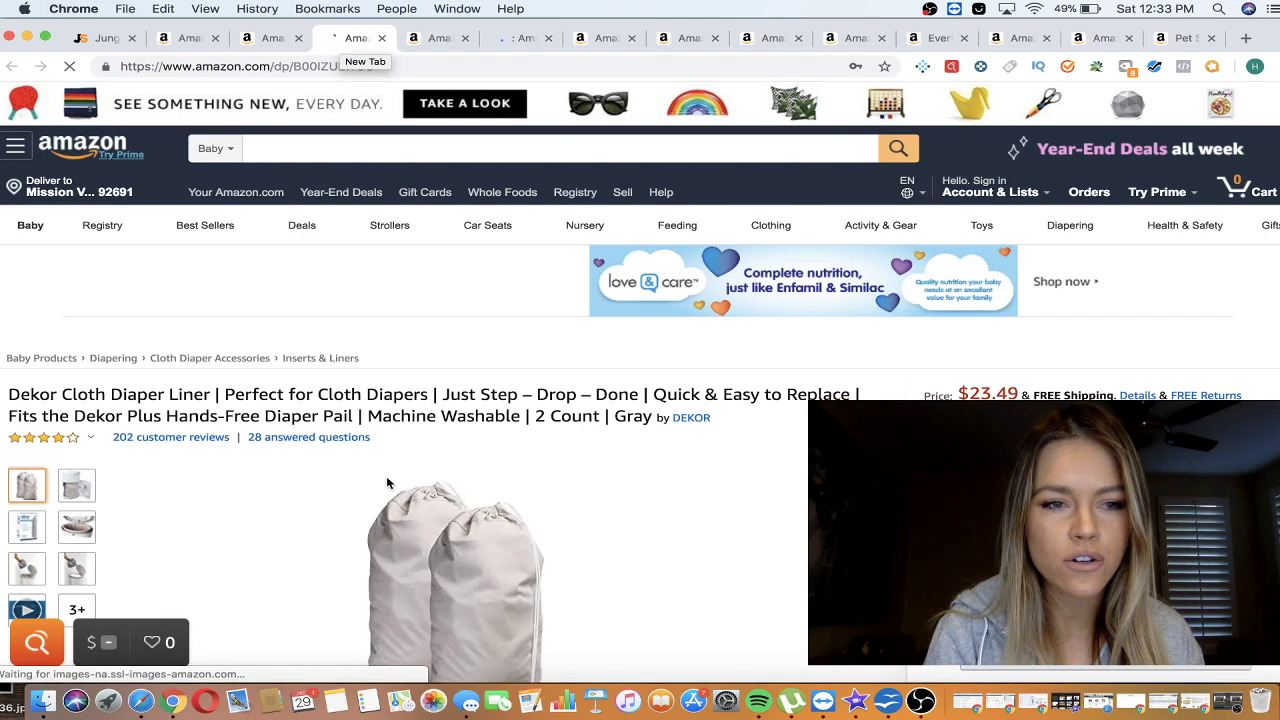
{"action": "scroll", "coordinate": [388, 484], "scroll_direction": "down", "scroll_amount": 1}
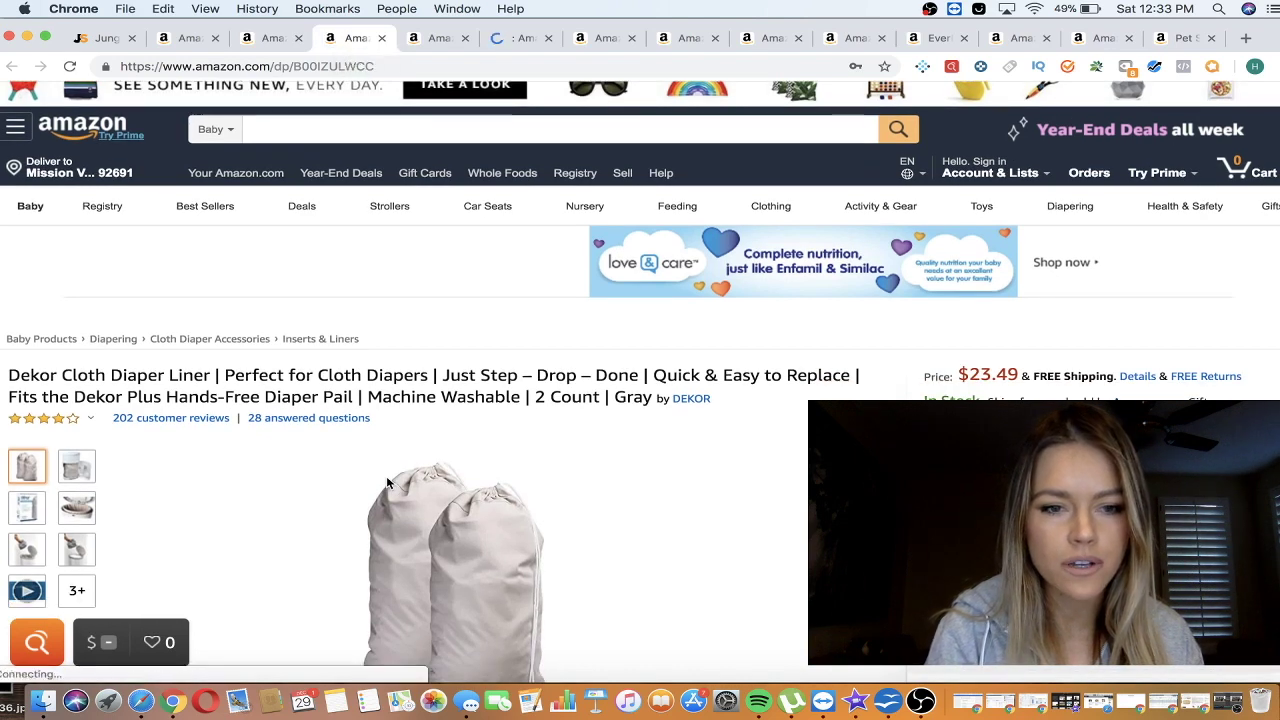
{"action": "scroll", "coordinate": [388, 484], "scroll_direction": "down", "scroll_amount": 5}
{"action": "scroll", "coordinate": [388, 473], "scroll_direction": "up", "scroll_amount": 6}
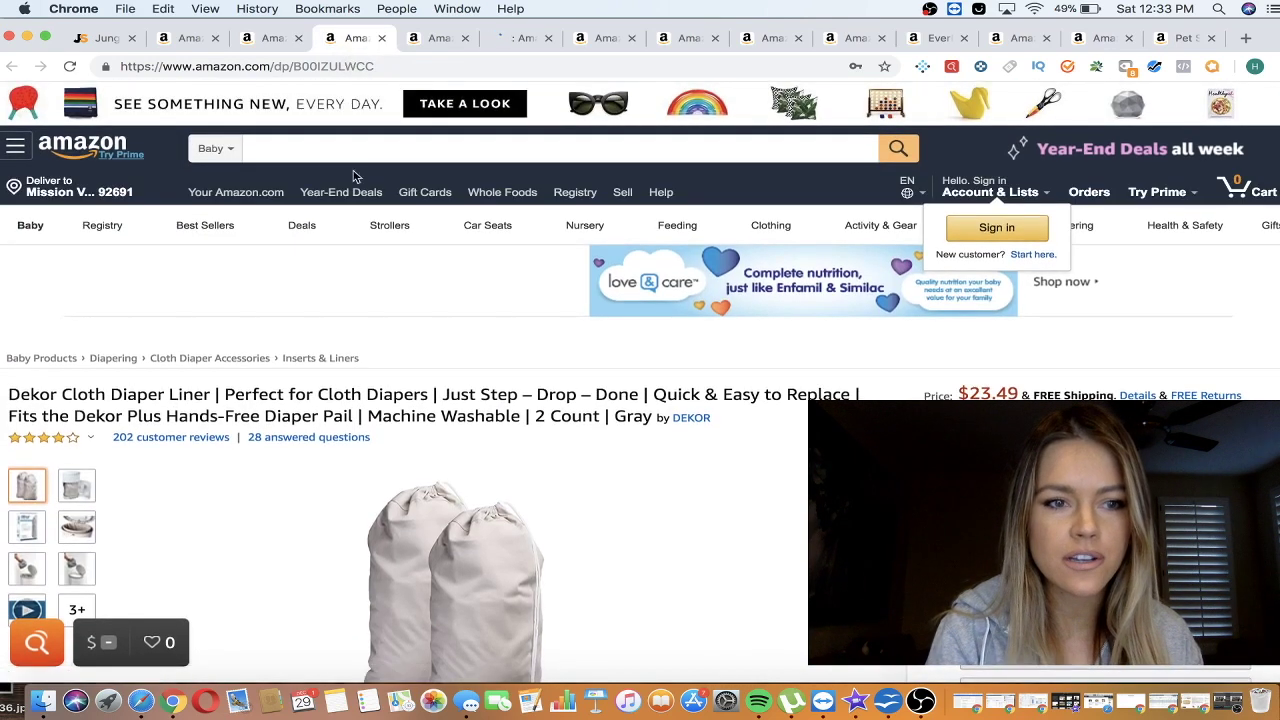
- Search all departments for "diaper liner"
{"action": "left_click", "coordinate": [220, 149]}
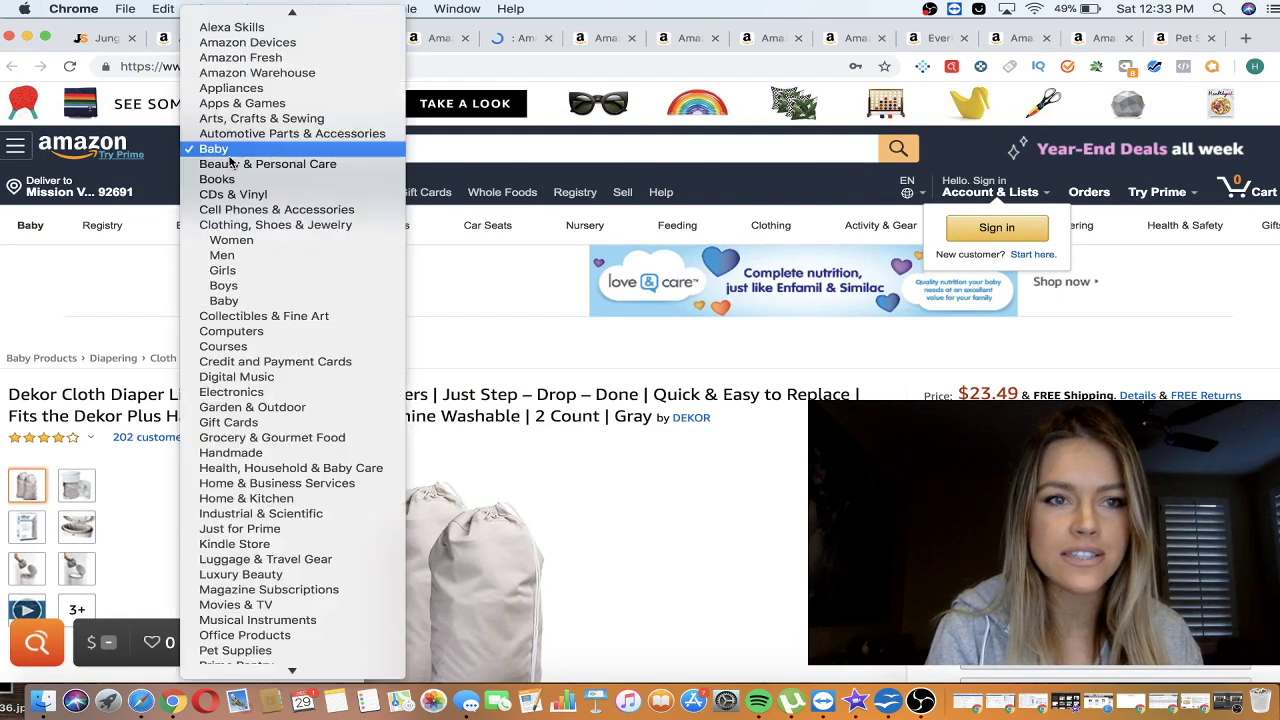
{"action": "left_click", "coordinate": [280, 17]}
{"action": "left_click", "coordinate": [370, 141]}
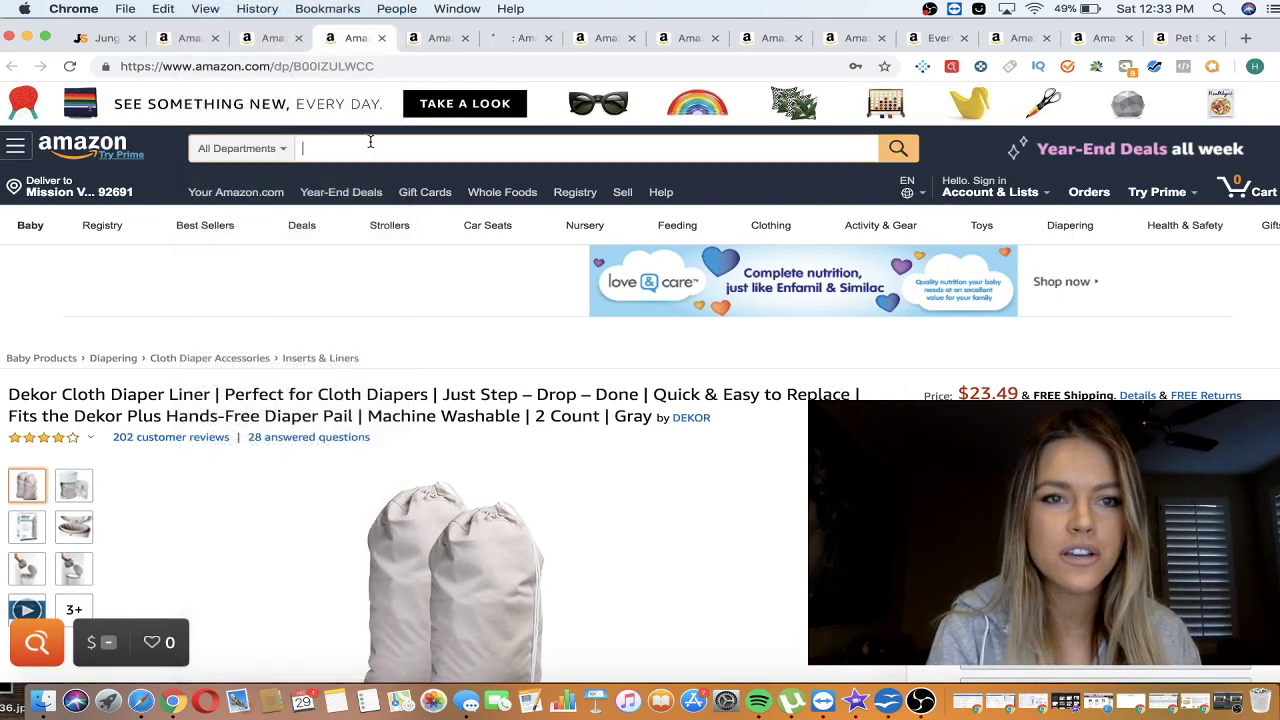
{"action": "type", "text": "diaper liner"}
{"action": "key", "text": "Return"}
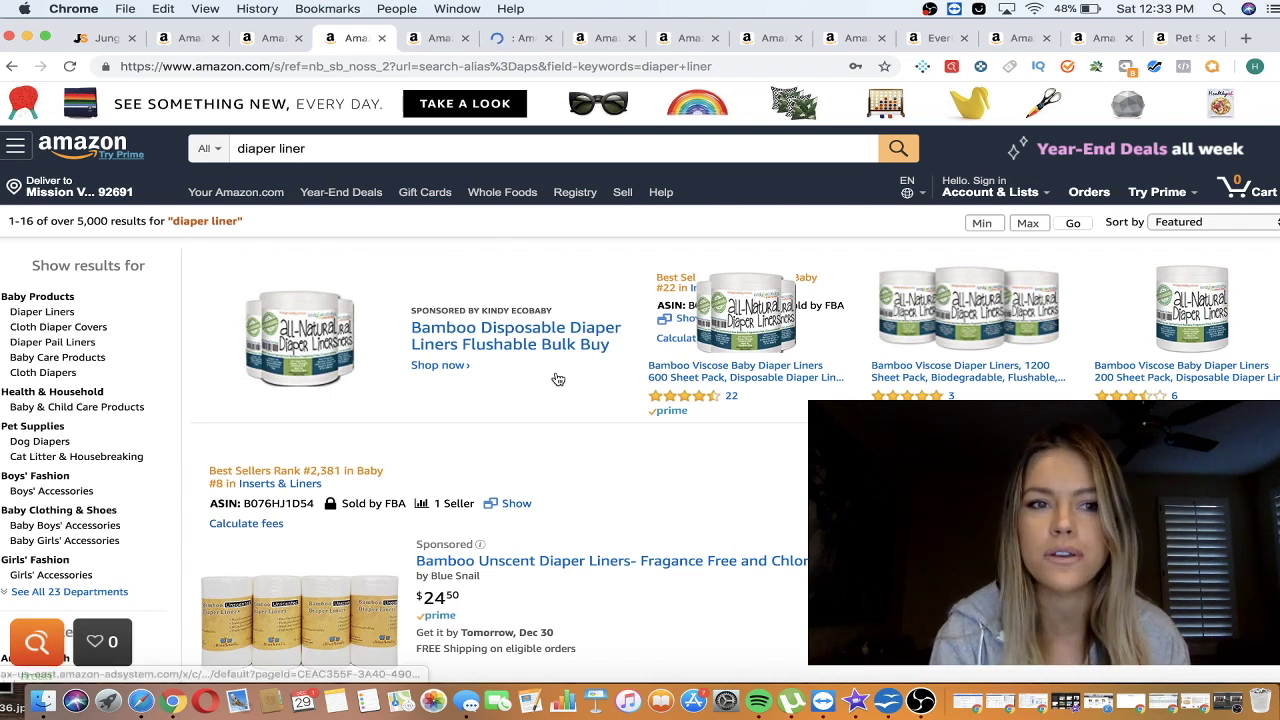
- Check the diaper liner results for prices, review counts and sales ranks, then drop this candidate by closing its page
{"action": "scroll", "coordinate": [558, 379], "scroll_direction": "down", "scroll_amount": 10}
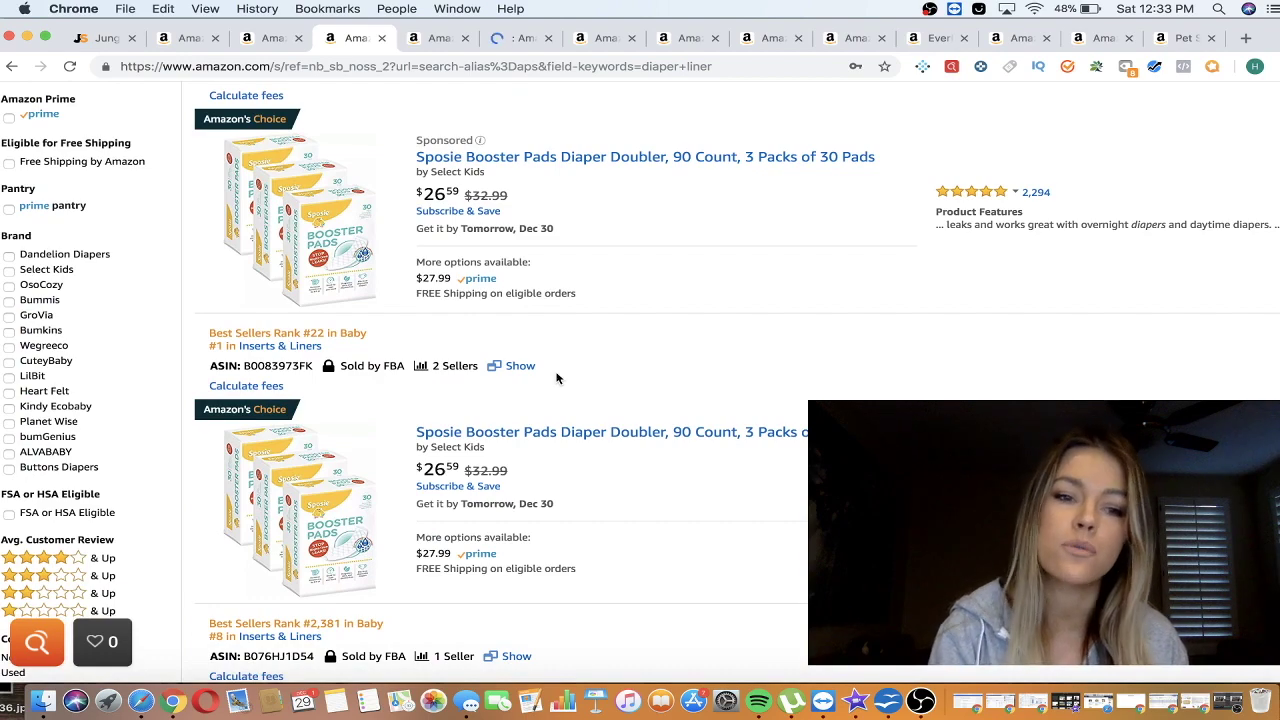
{"action": "scroll", "coordinate": [603, 520], "scroll_direction": "down", "scroll_amount": 12}
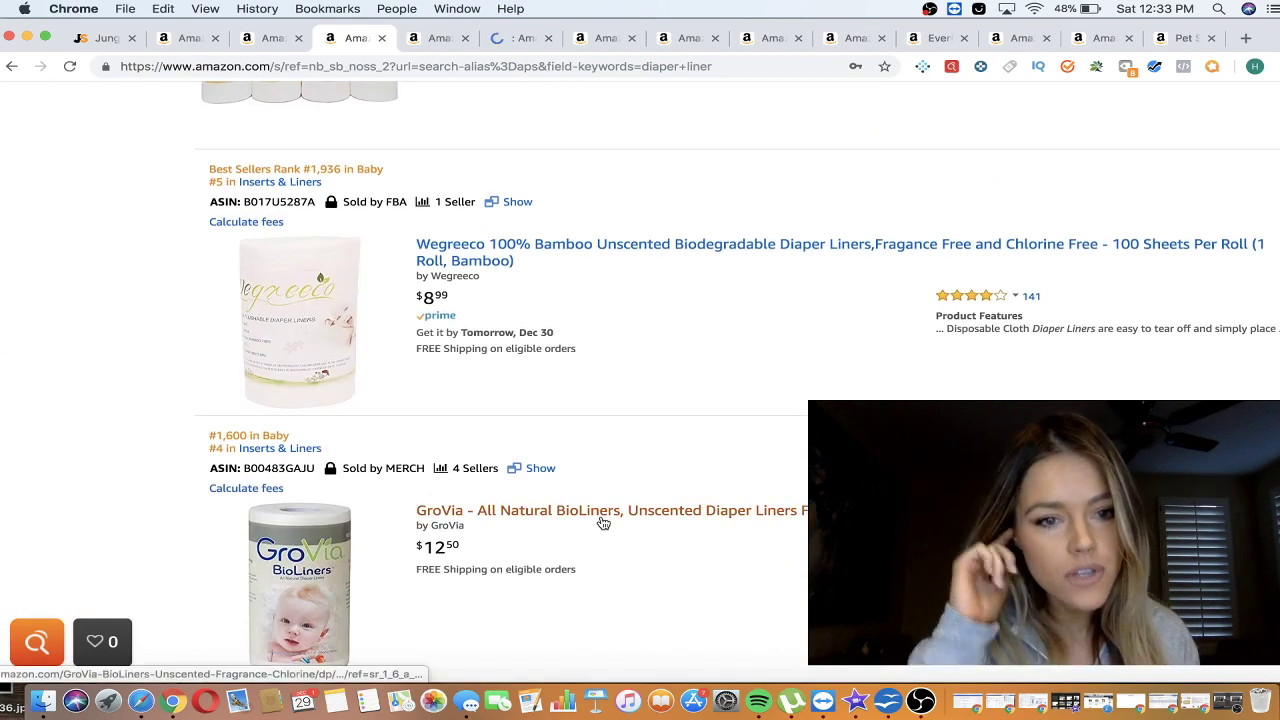
{"action": "scroll", "coordinate": [603, 522], "scroll_direction": "down", "scroll_amount": 20}
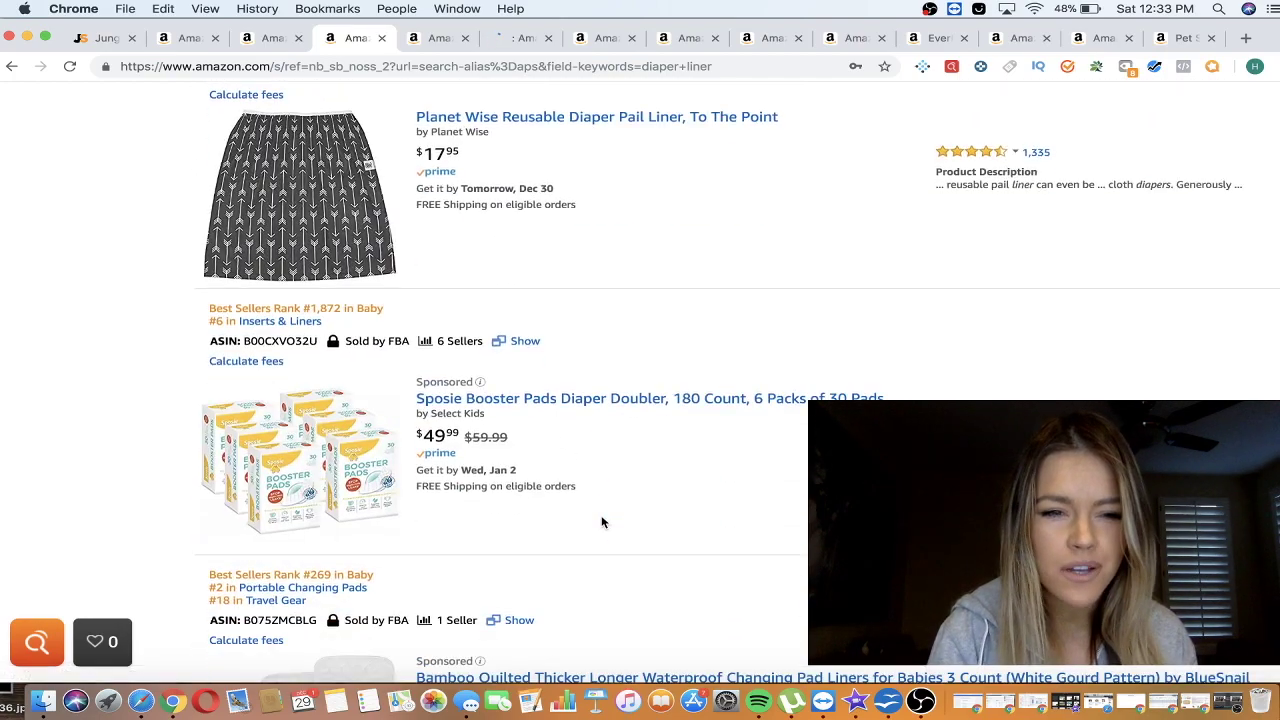
{"action": "scroll", "coordinate": [601, 520], "scroll_direction": "down", "scroll_amount": 4}
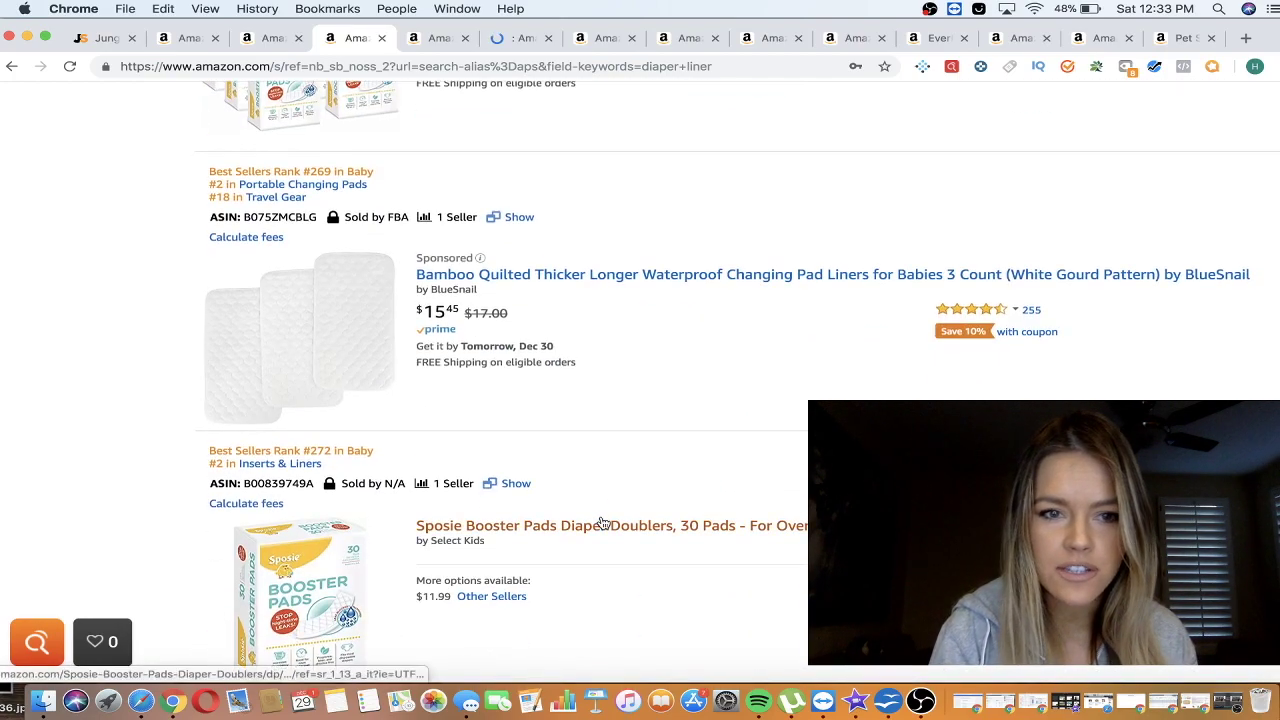
{"action": "scroll", "coordinate": [603, 523], "scroll_direction": "down", "scroll_amount": 4}
{"action": "scroll", "coordinate": [601, 518], "scroll_direction": "down", "scroll_amount": 4}
{"action": "scroll", "coordinate": [601, 518], "scroll_direction": "up", "scroll_amount": 20}
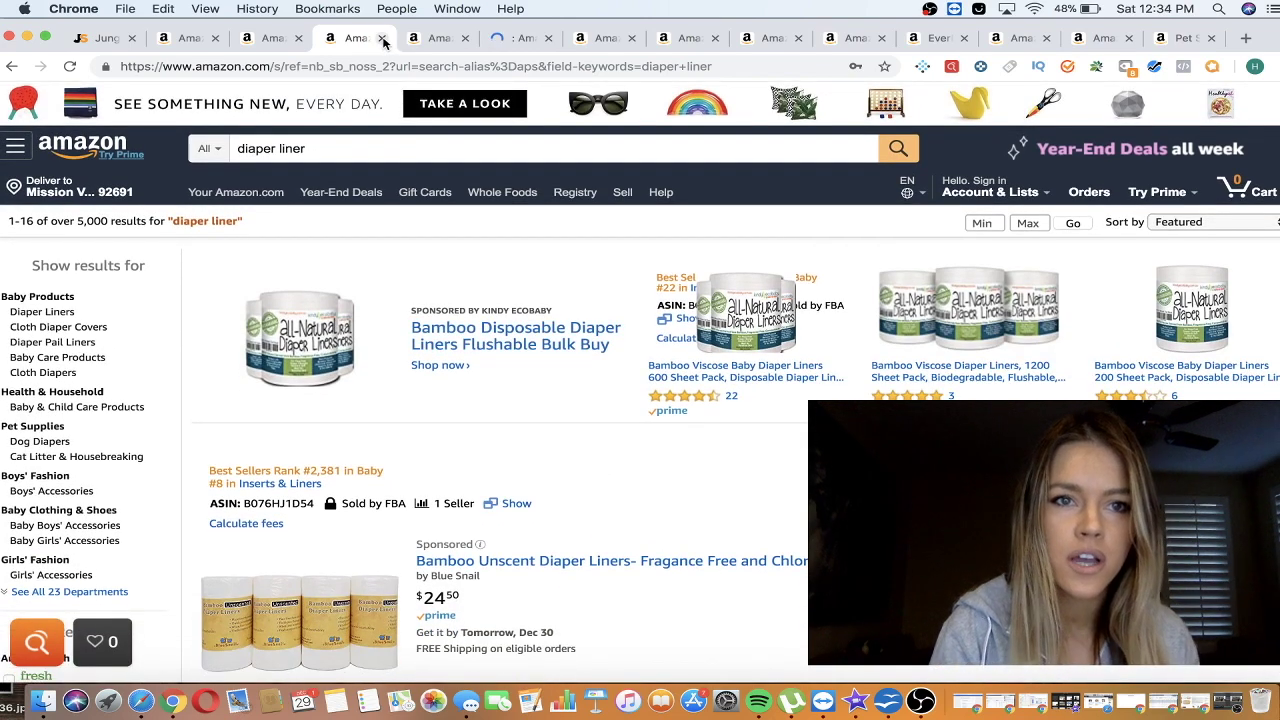
{"action": "left_click", "coordinate": [382, 38]}
{"action": "left_click", "coordinate": [382, 38]}
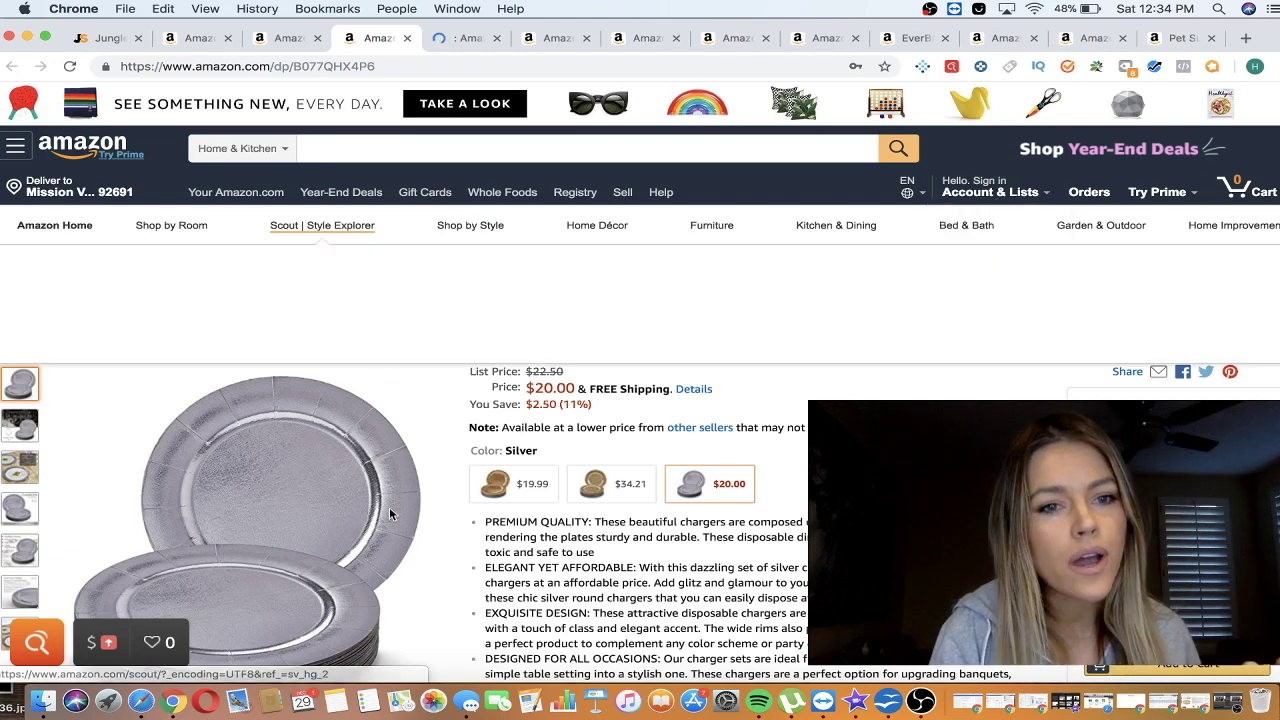
- Review the price and images of the Disposable Round Charger Plates listing, then drop this candidate by closing its page
{"action": "scroll", "coordinate": [389, 507], "scroll_direction": "down", "scroll_amount": 2}
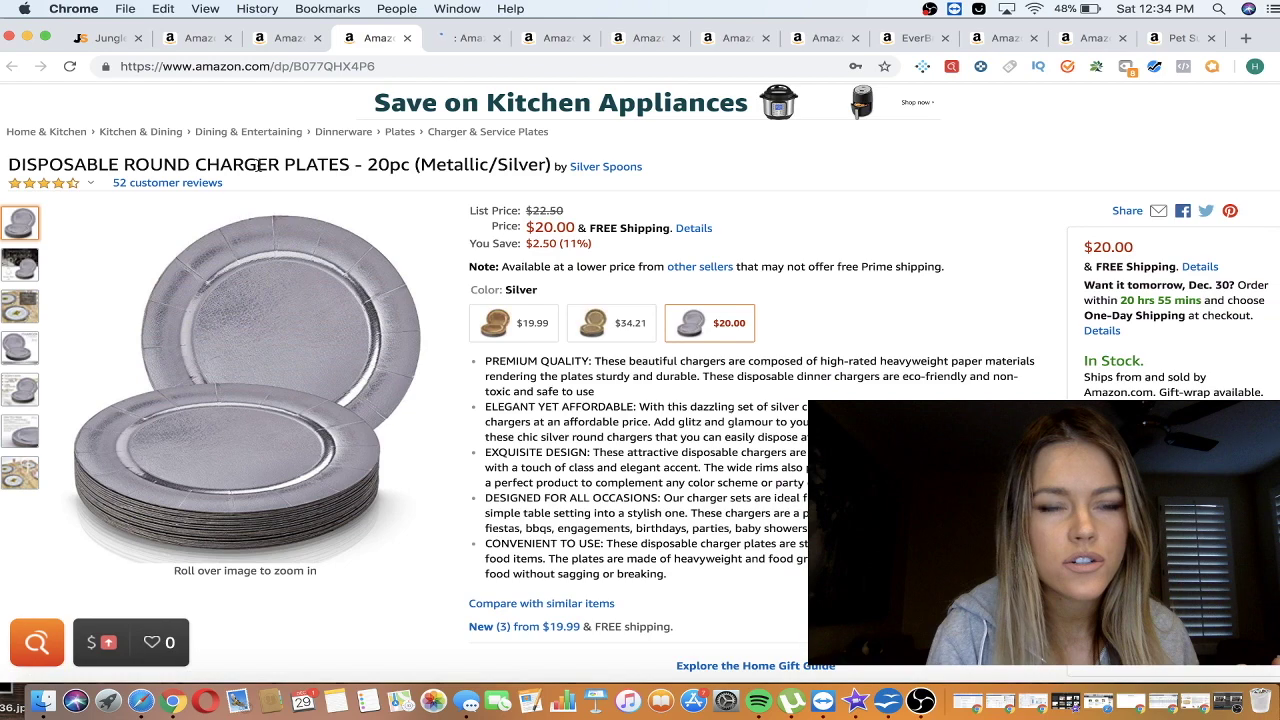
{"action": "mouse_move", "coordinate": [18, 433]}
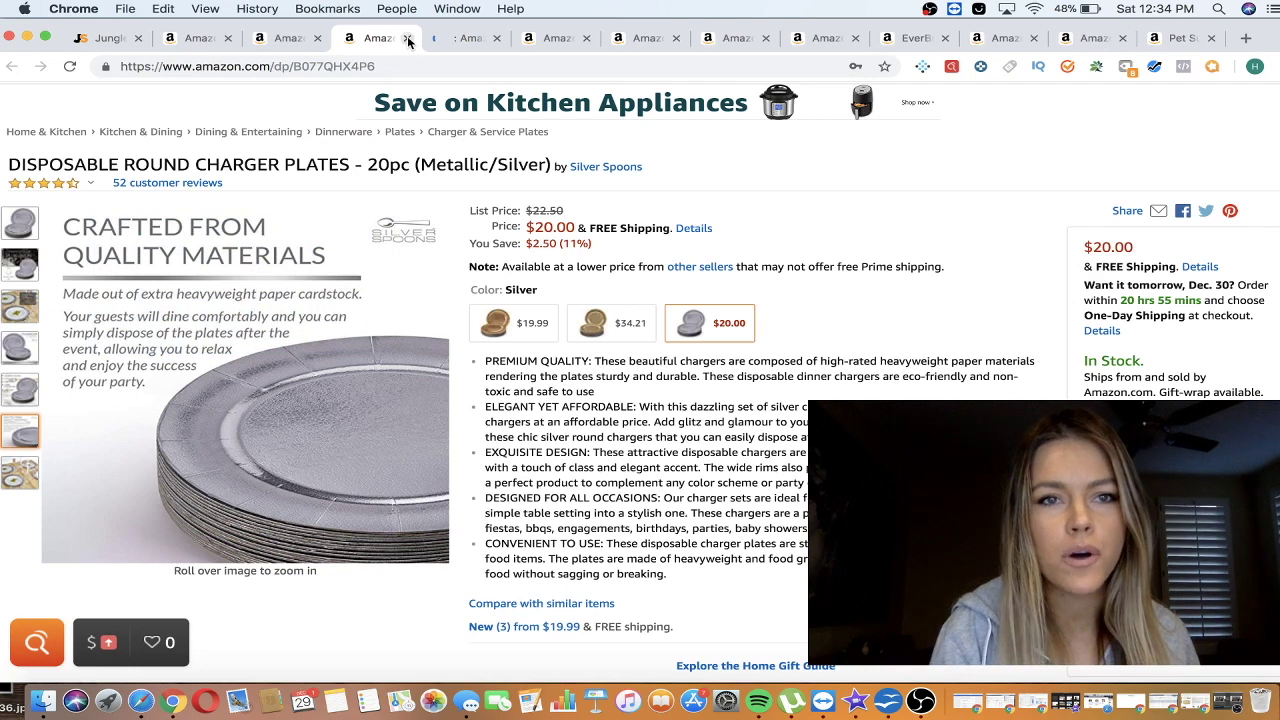
{"action": "left_click", "coordinate": [407, 38]}
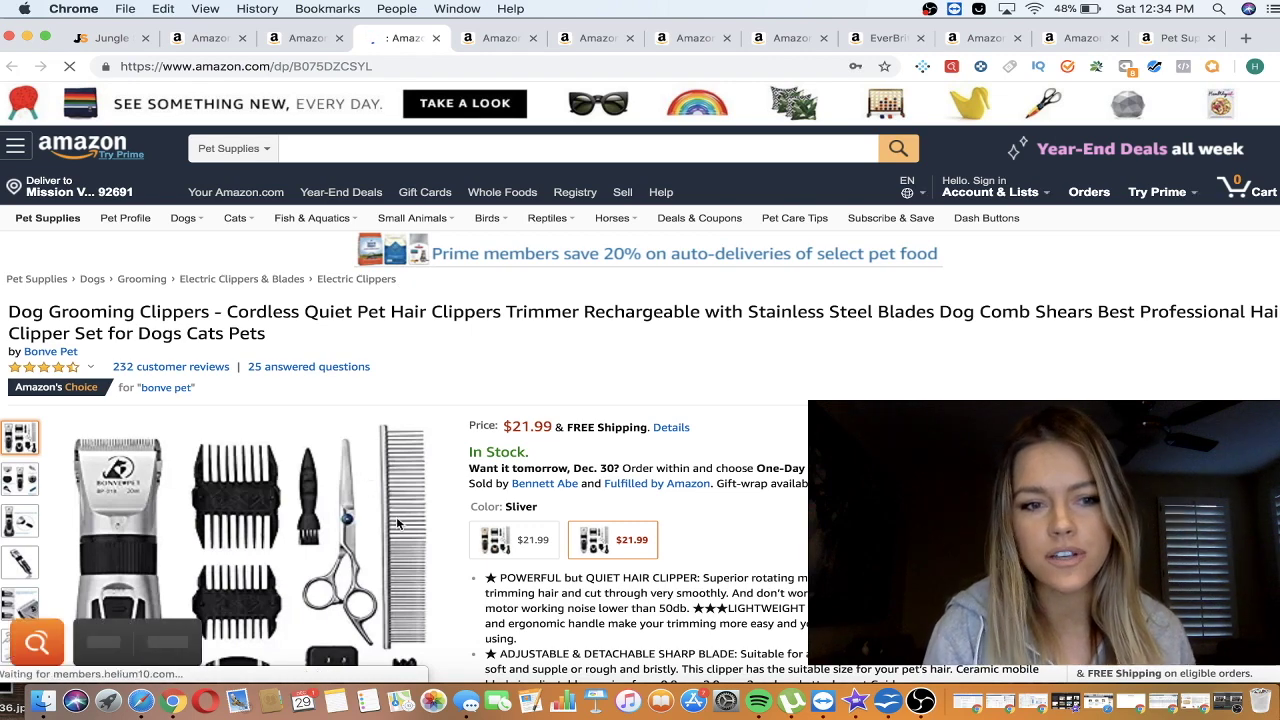
- Examine the Bonve Pet Dog Grooming Clippers listing's title, price, reviews and the accessories included in the set
{"action": "scroll", "coordinate": [397, 523], "scroll_direction": "down", "scroll_amount": 2}
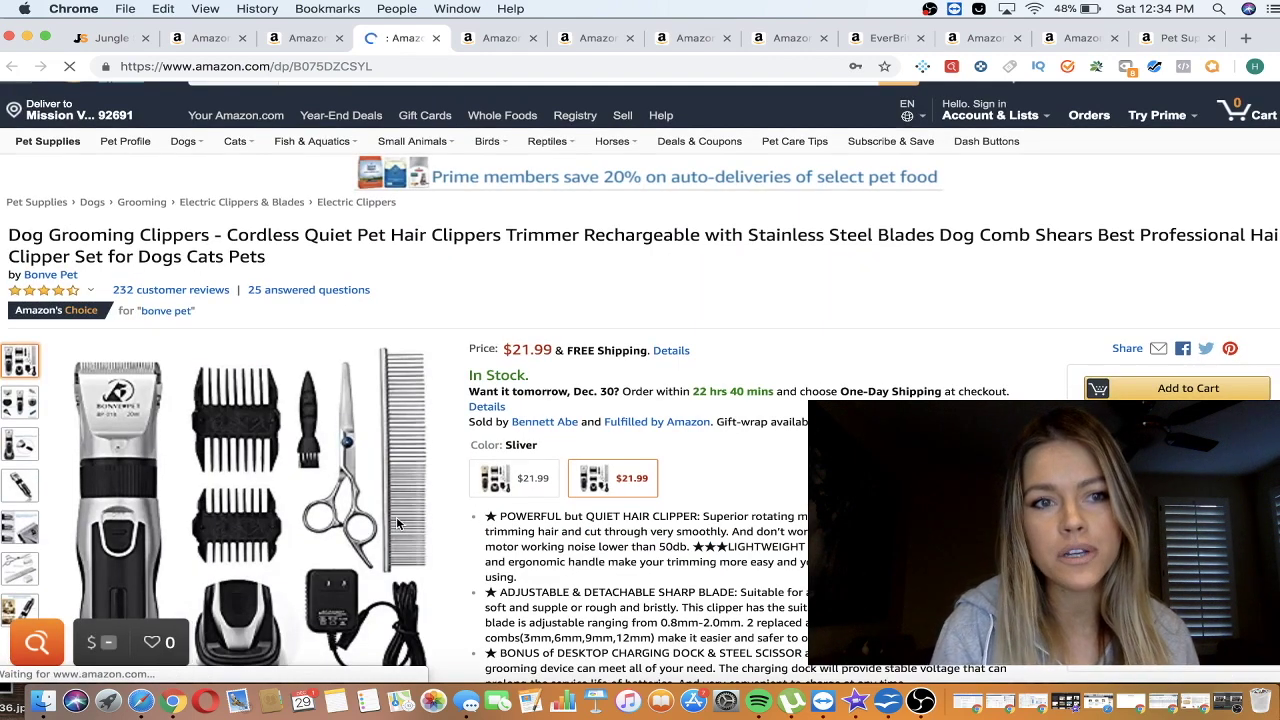
{"action": "scroll", "coordinate": [397, 523], "scroll_direction": "down", "scroll_amount": 2}
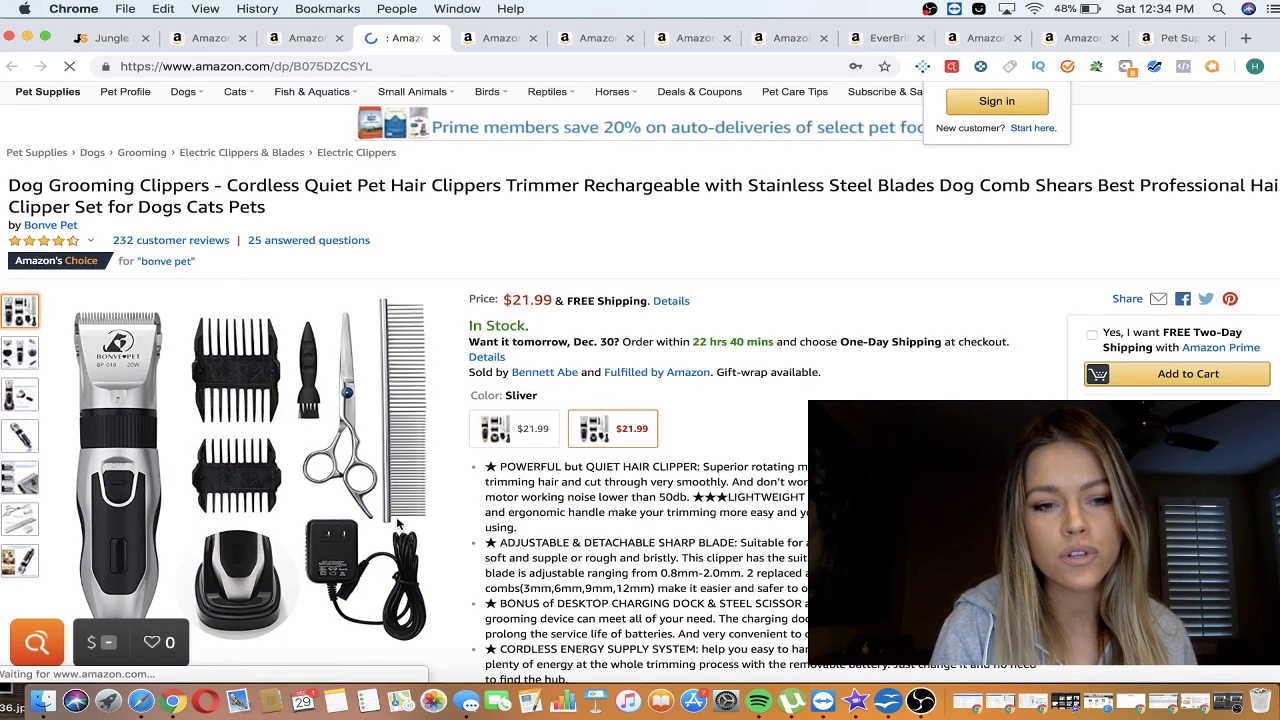
{"action": "scroll", "coordinate": [397, 523], "scroll_direction": "up", "scroll_amount": 3}
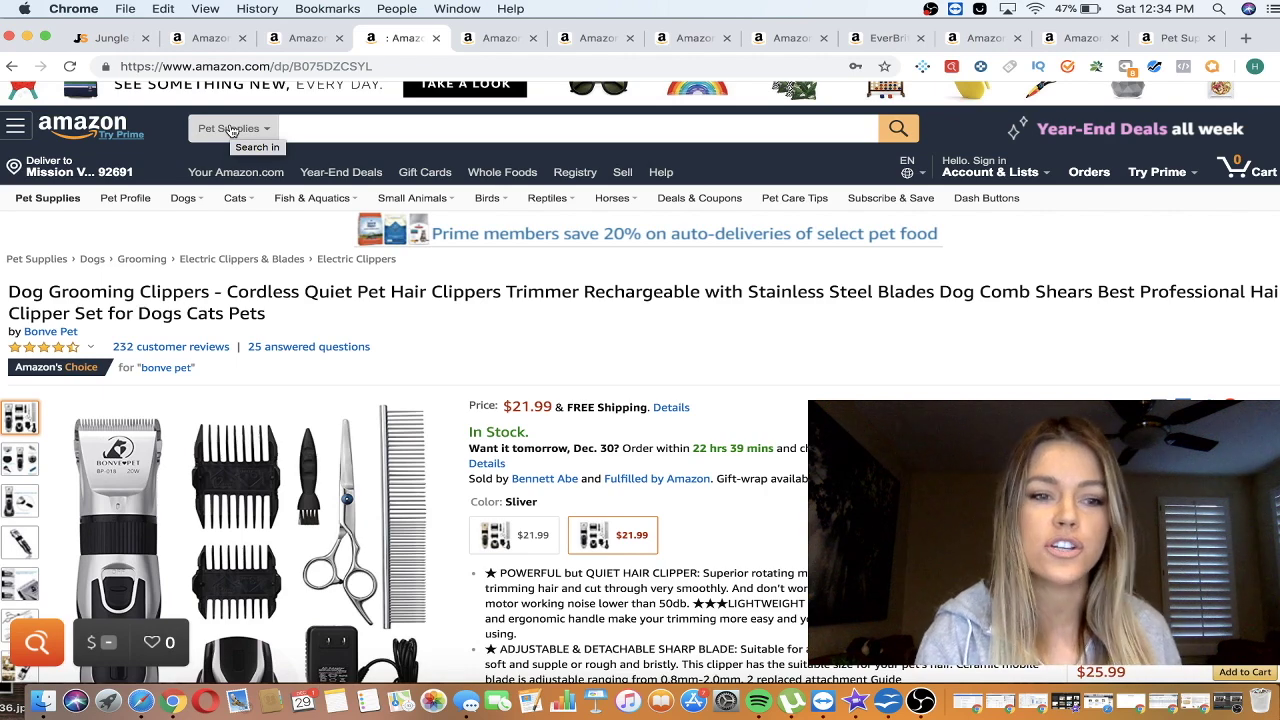
{"action": "scroll", "coordinate": [300, 450], "scroll_direction": "down", "scroll_amount": 2}
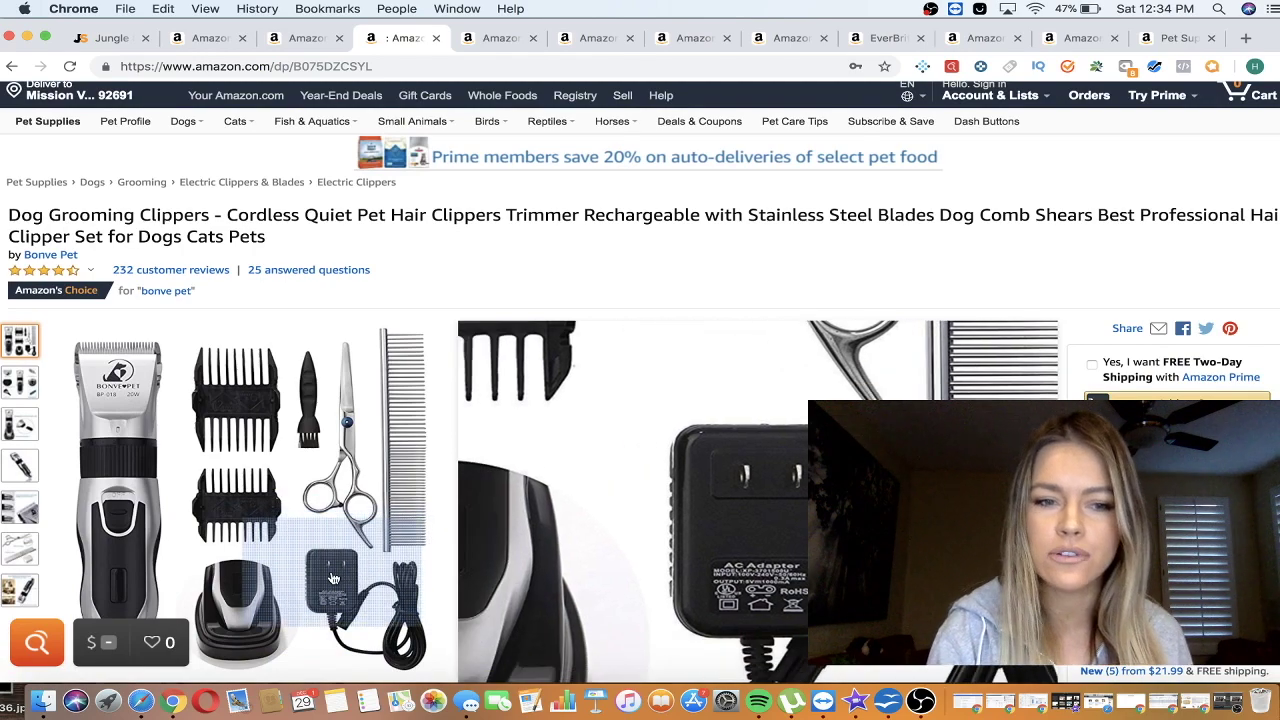
{"action": "scroll", "coordinate": [260, 258], "scroll_direction": "up", "scroll_amount": 2}
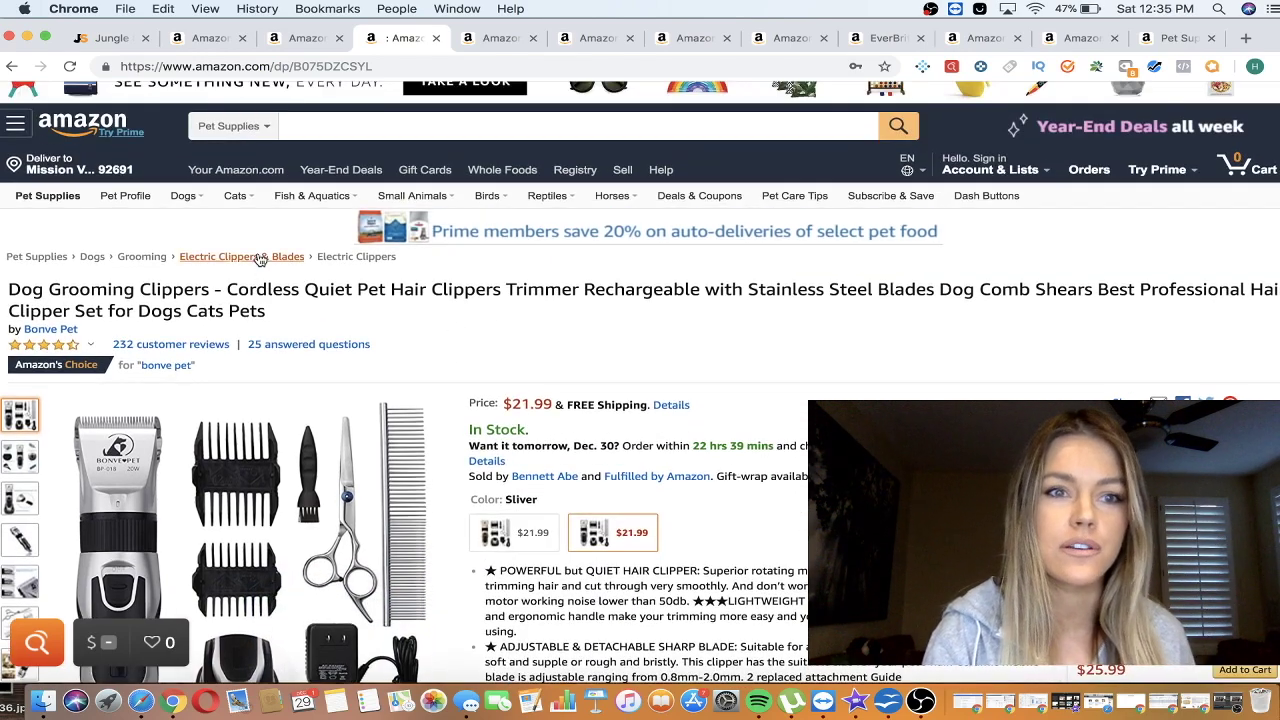
- Search all departments for the suggested term "dog grooming kit"
{"action": "left_click", "coordinate": [230, 126]}
{"action": "scroll", "coordinate": [241, 160], "scroll_direction": "up", "scroll_amount": 5}
{"action": "left_click", "coordinate": [230, 11]}
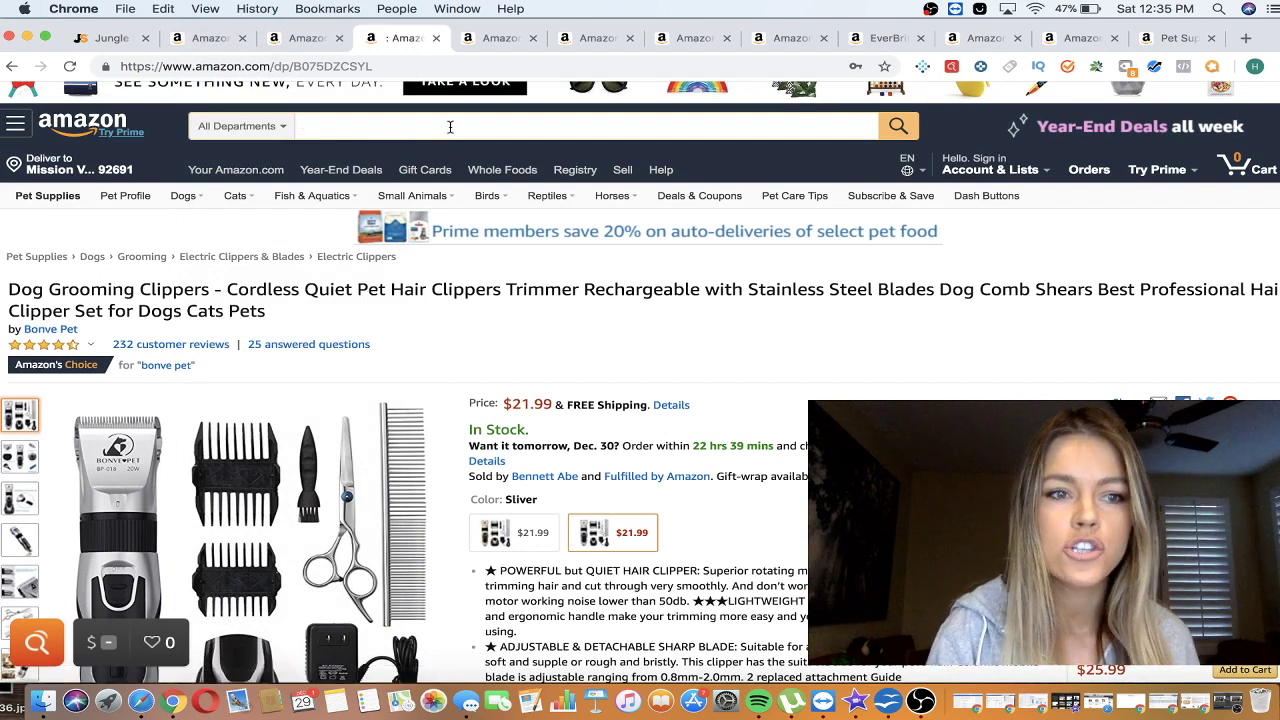
{"action": "type", "text": "dog"}
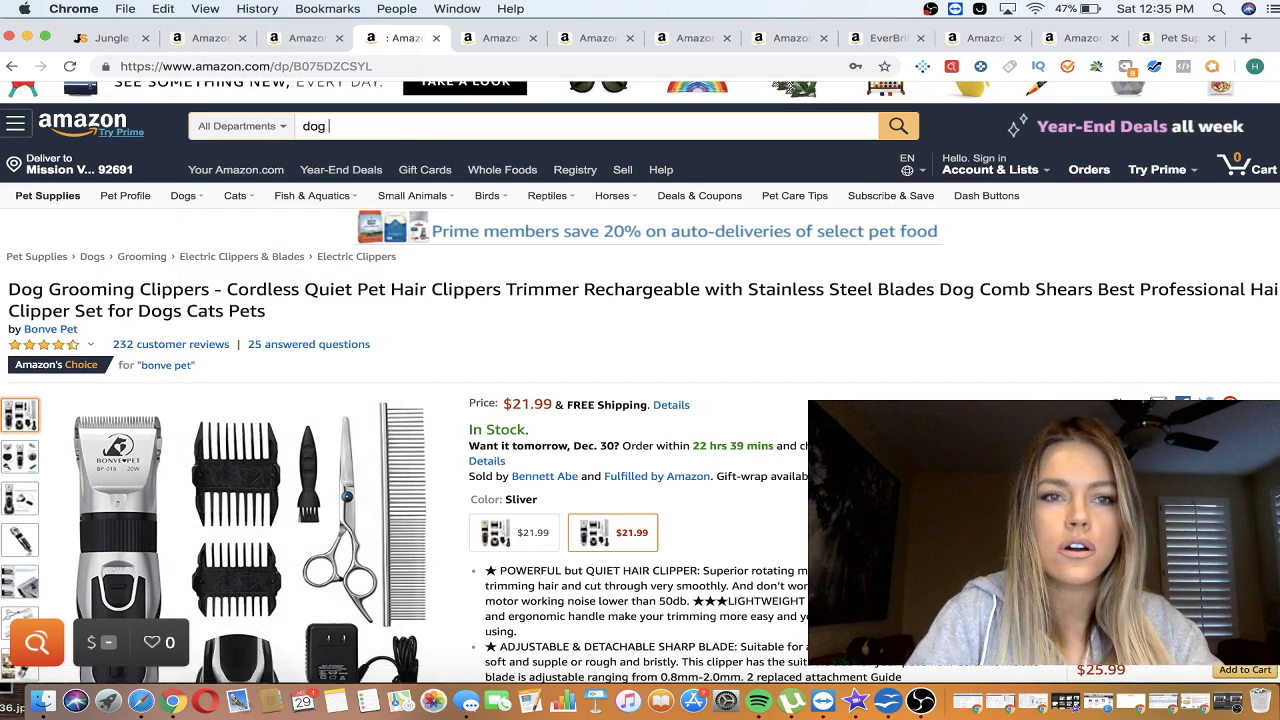
{"action": "type", "text": " g"}
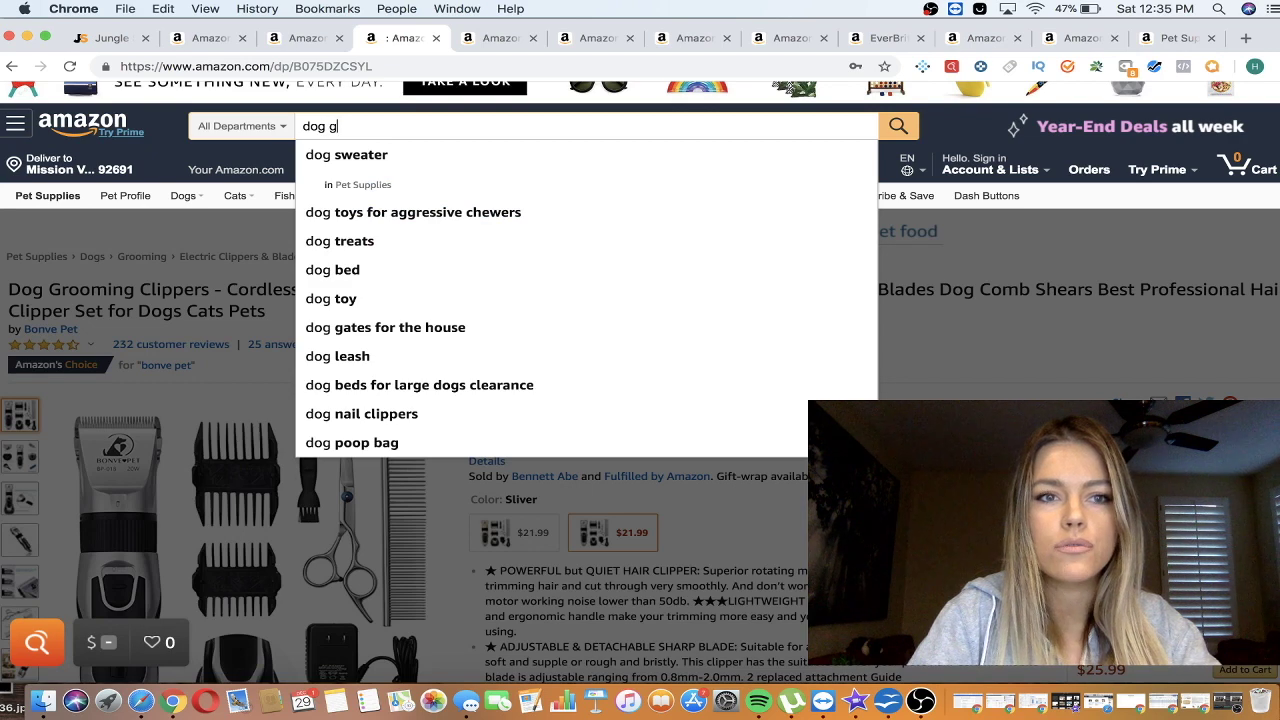
{"action": "type", "text": "roo"}
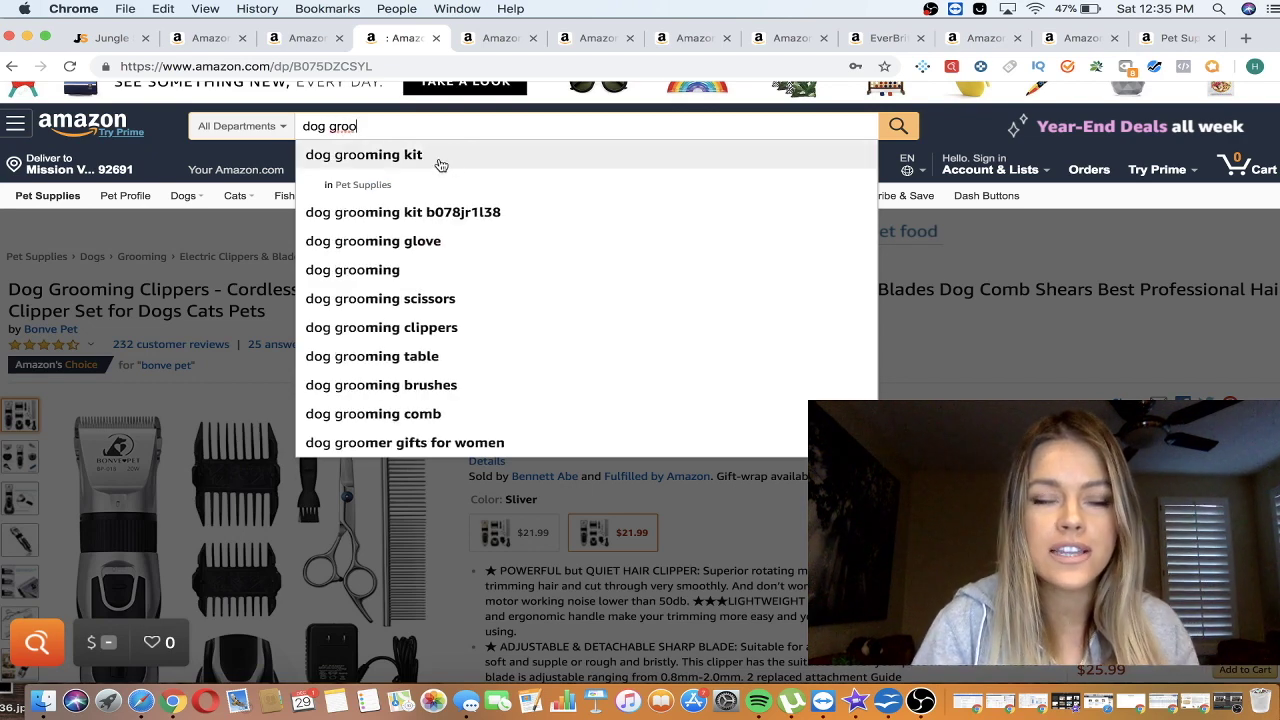
{"action": "left_click", "coordinate": [441, 164]}
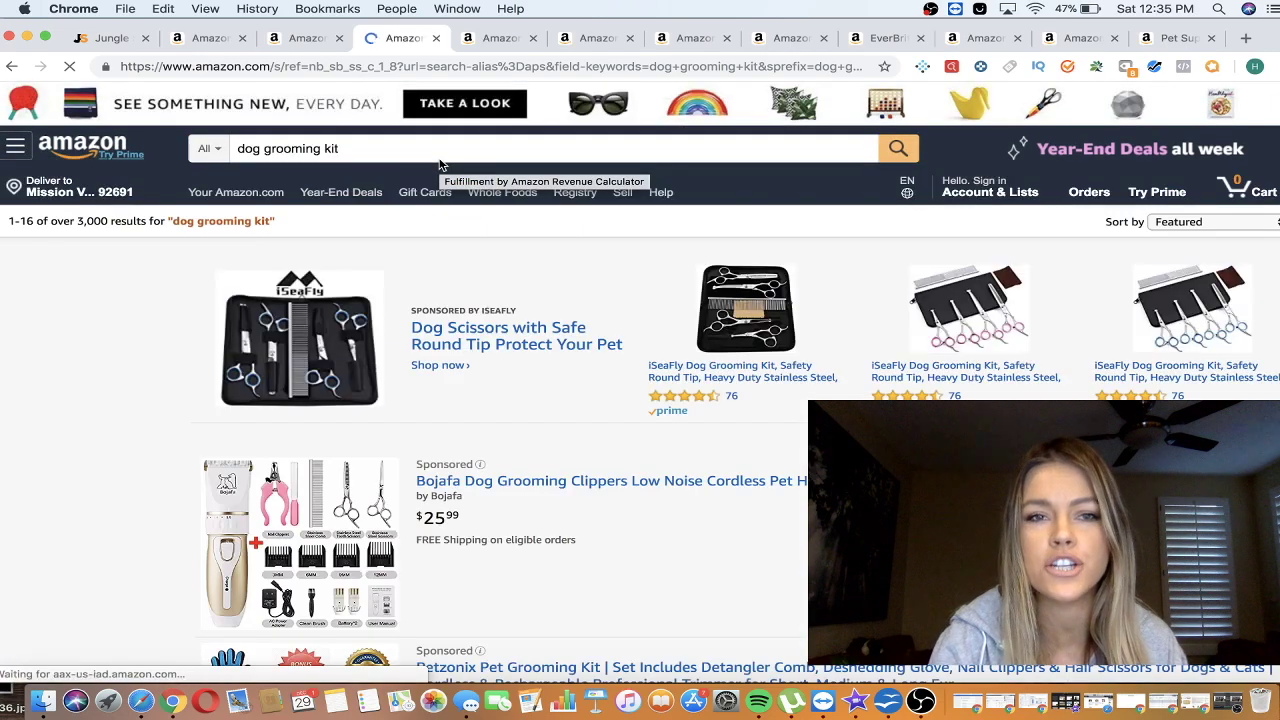
- Examine the dog grooming kit results, comparing kit contents, prices, review counts and sales ranks of the competing listings
{"action": "scroll", "coordinate": [753, 611], "scroll_direction": "down", "scroll_amount": 10}
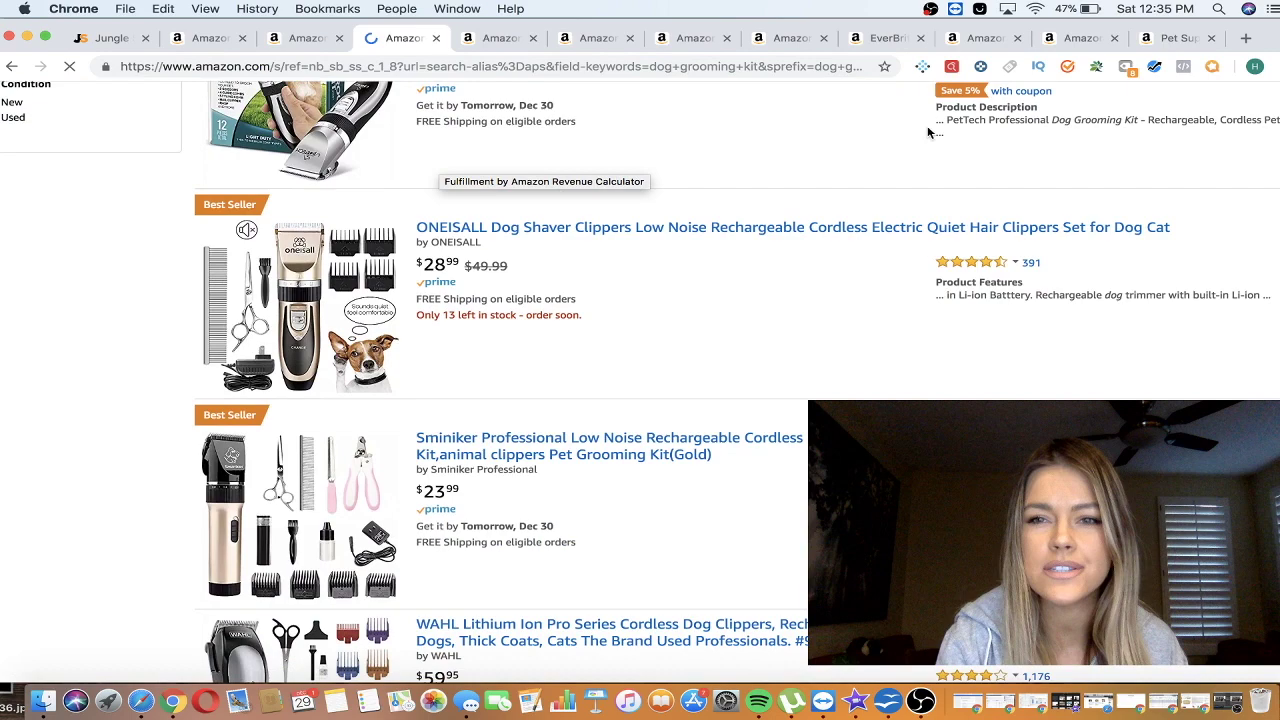
{"action": "scroll", "coordinate": [905, 100], "scroll_direction": "down", "scroll_amount": 4}
{"action": "scroll", "coordinate": [737, 373], "scroll_direction": "down", "scroll_amount": 6}
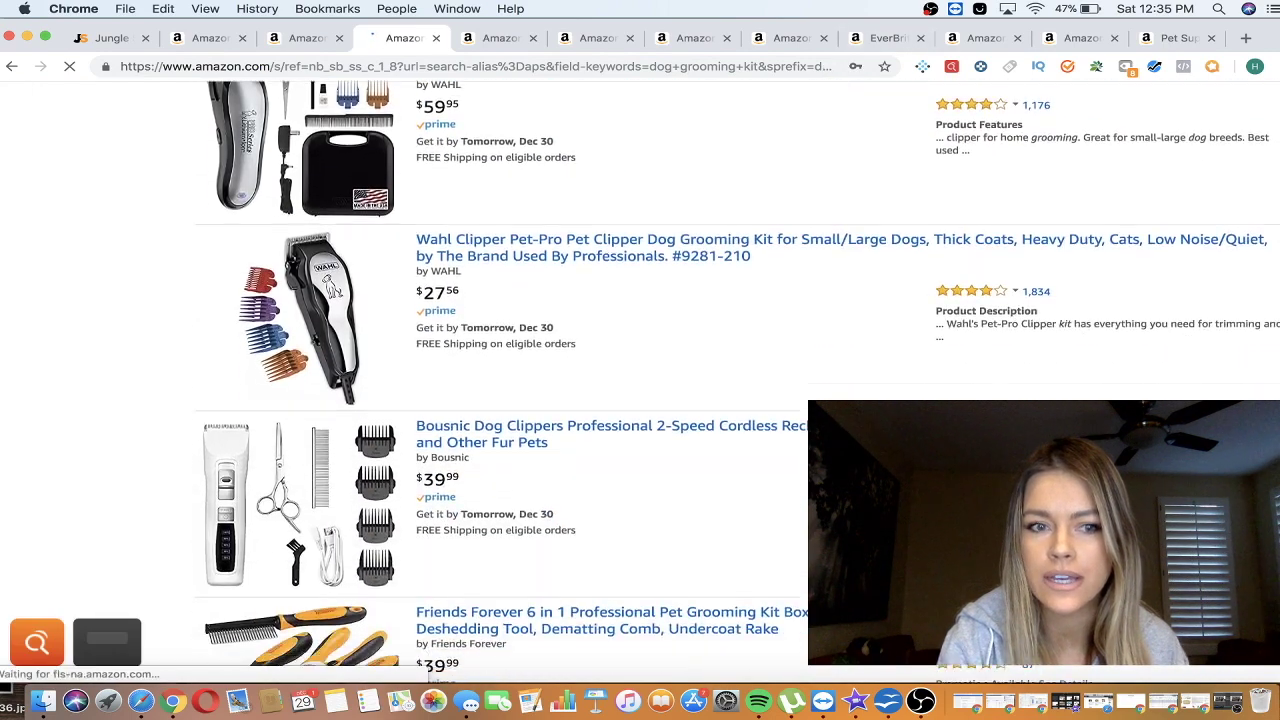
{"action": "scroll", "coordinate": [640, 370], "scroll_direction": "down", "scroll_amount": 1}
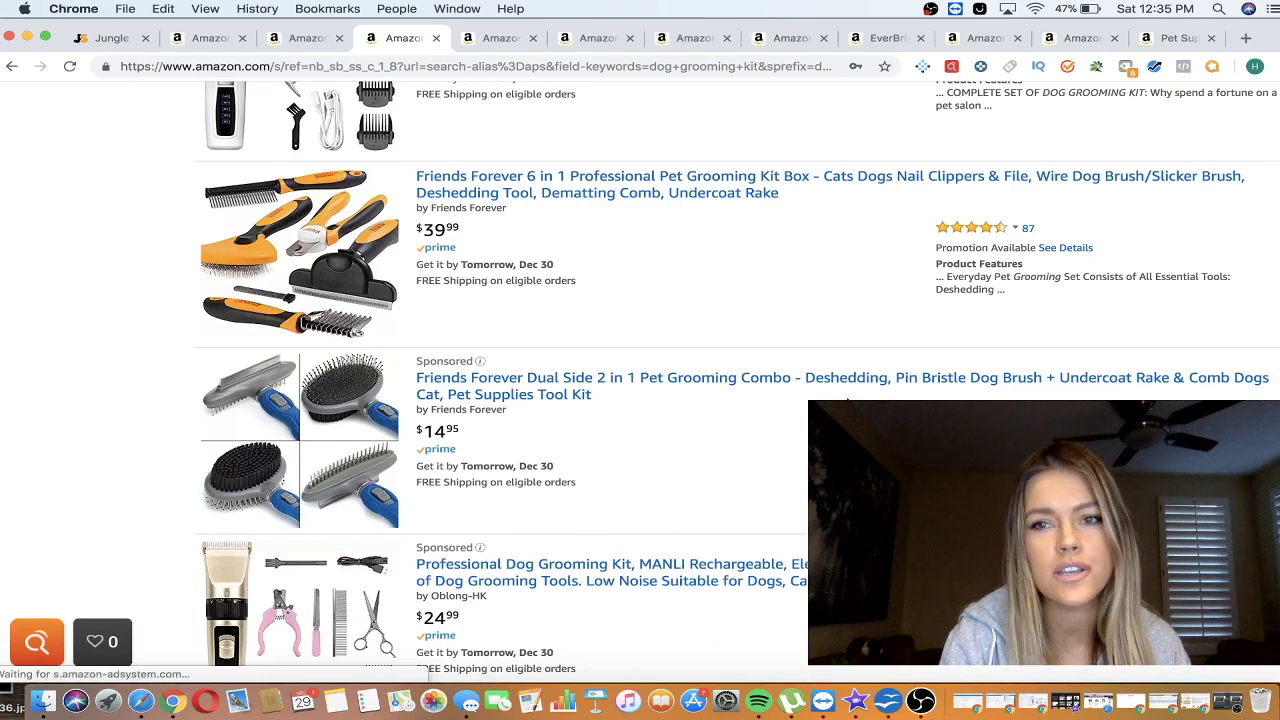
{"action": "scroll", "coordinate": [848, 401], "scroll_direction": "down", "scroll_amount": 10}
{"action": "scroll", "coordinate": [848, 401], "scroll_direction": "up", "scroll_amount": 4}
{"action": "scroll", "coordinate": [848, 401], "scroll_direction": "up", "scroll_amount": 10}
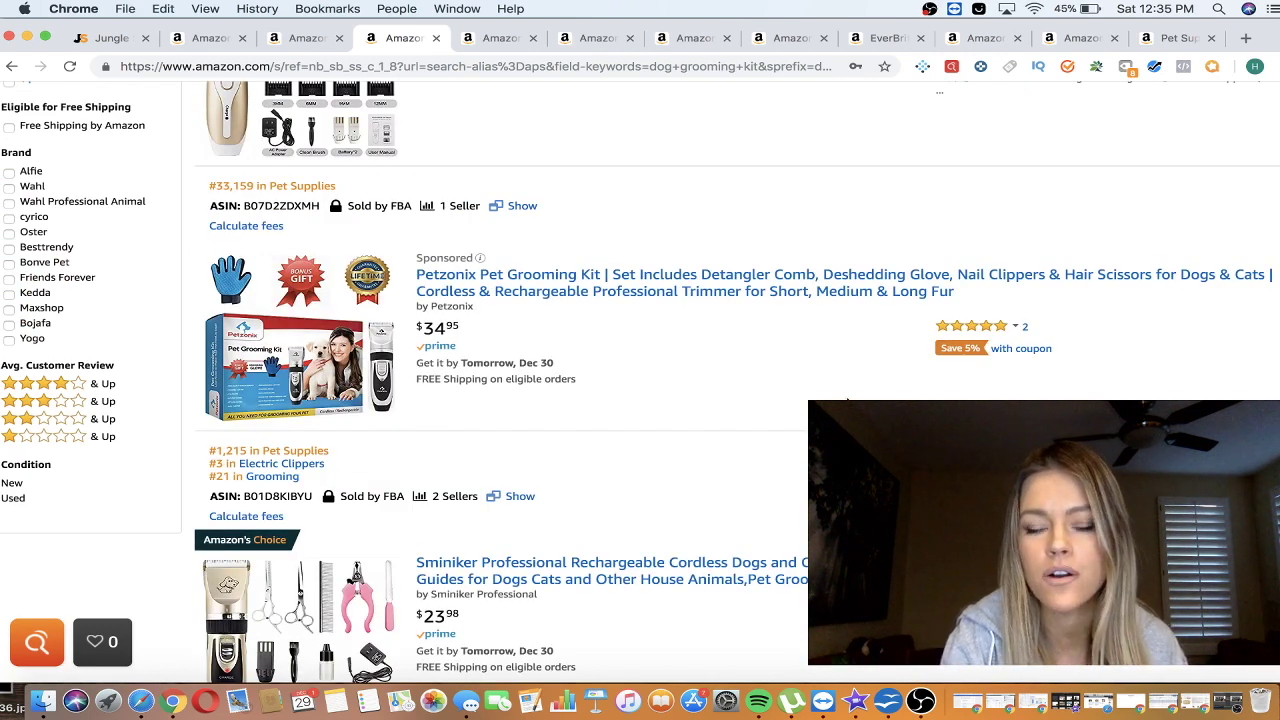
- Close the dog grooming kit results and review the Dry Erase White Board listing's price, reviews, description and sales rank history
{"action": "scroll", "coordinate": [436, 43], "scroll_direction": "up", "scroll_amount": 5}
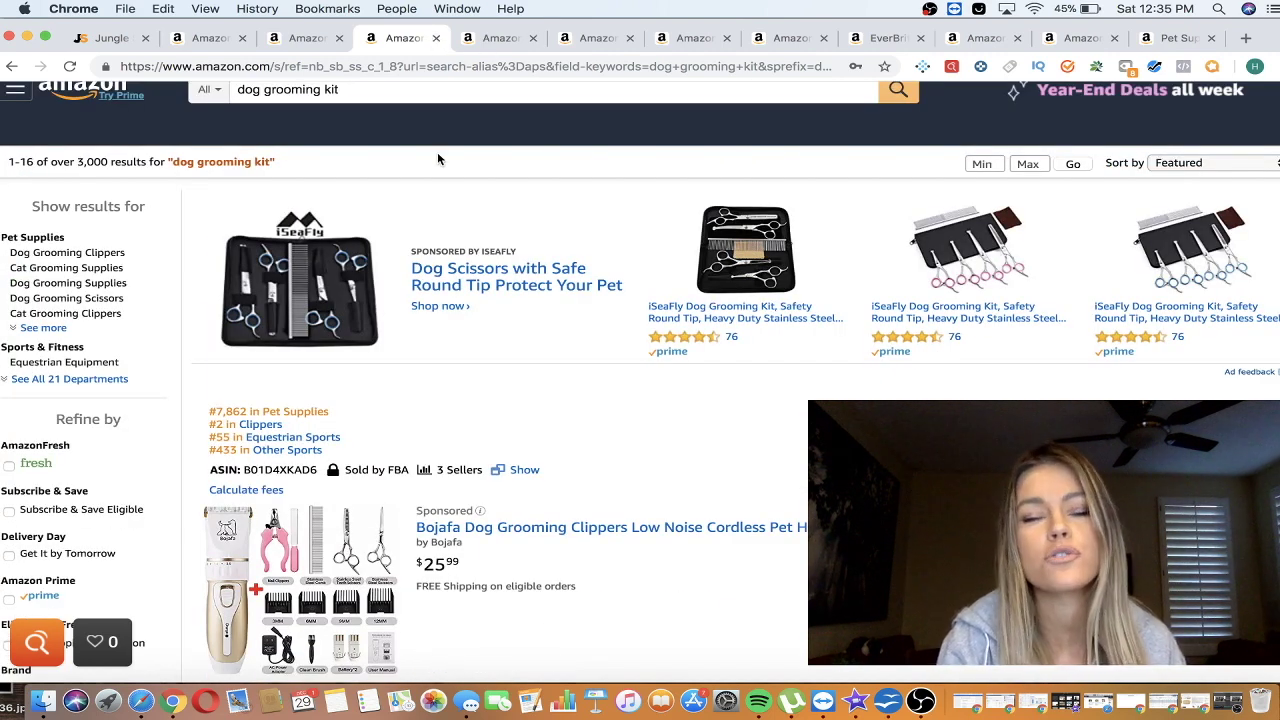
{"action": "key", "text": "super+w"}
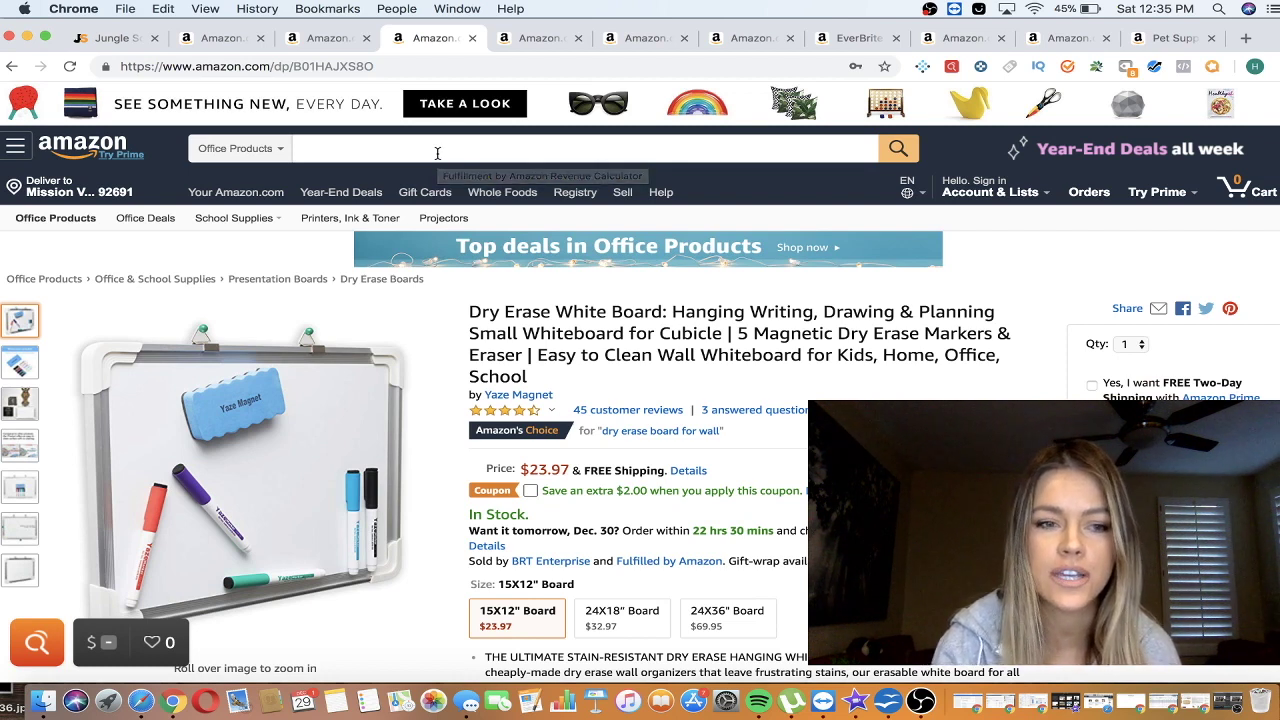
{"action": "mouse_move", "coordinate": [262, 439]}
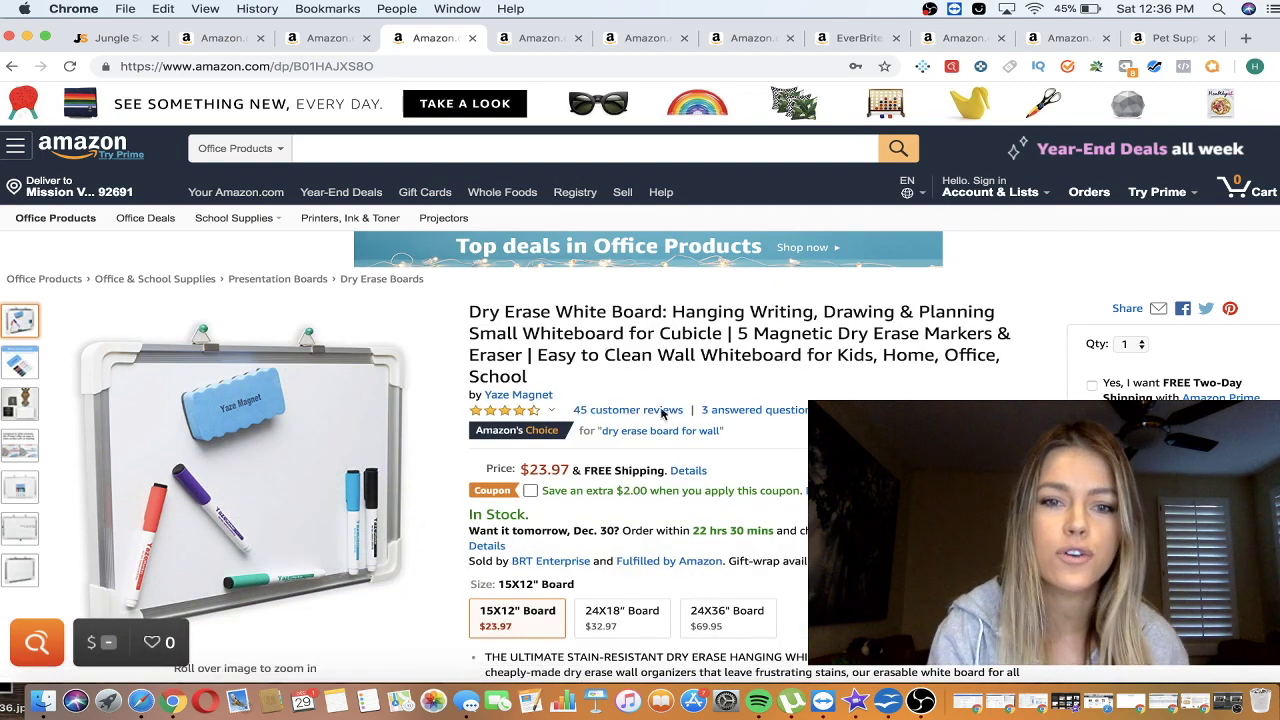
{"action": "scroll", "coordinate": [664, 448], "scroll_direction": "down", "scroll_amount": 20}
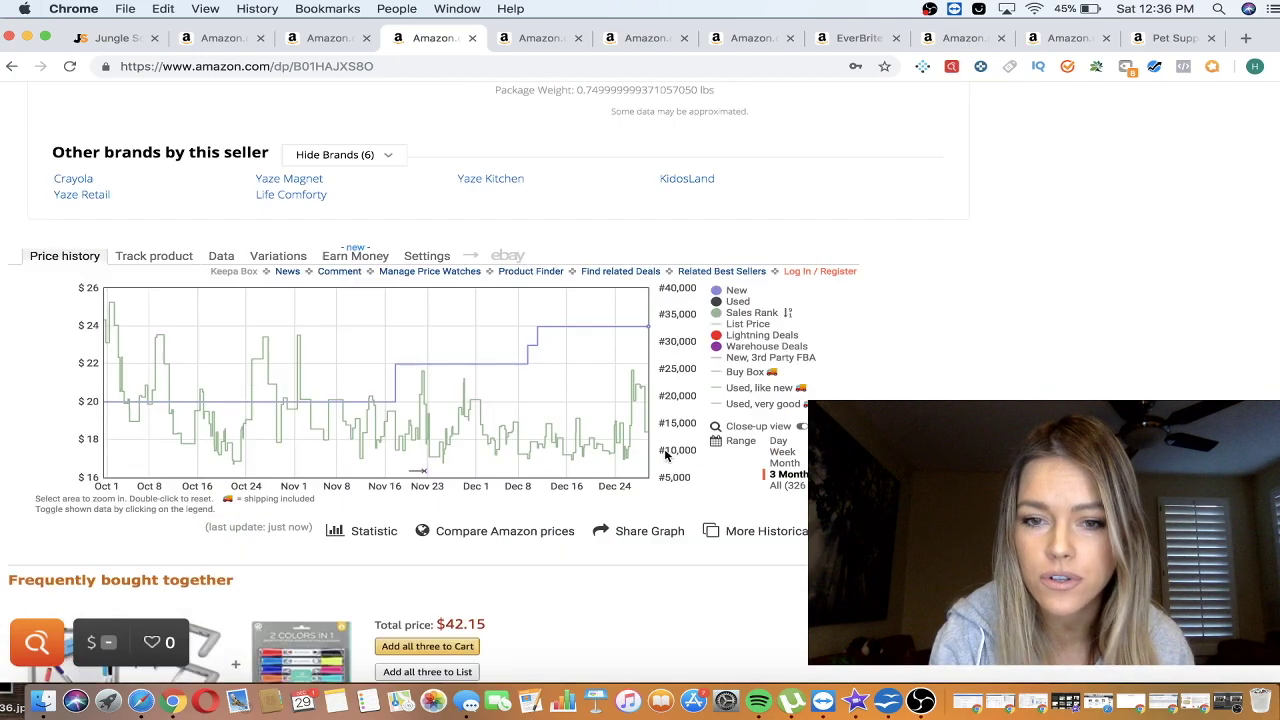
{"action": "scroll", "coordinate": [802, 490], "scroll_direction": "up", "scroll_amount": 10}
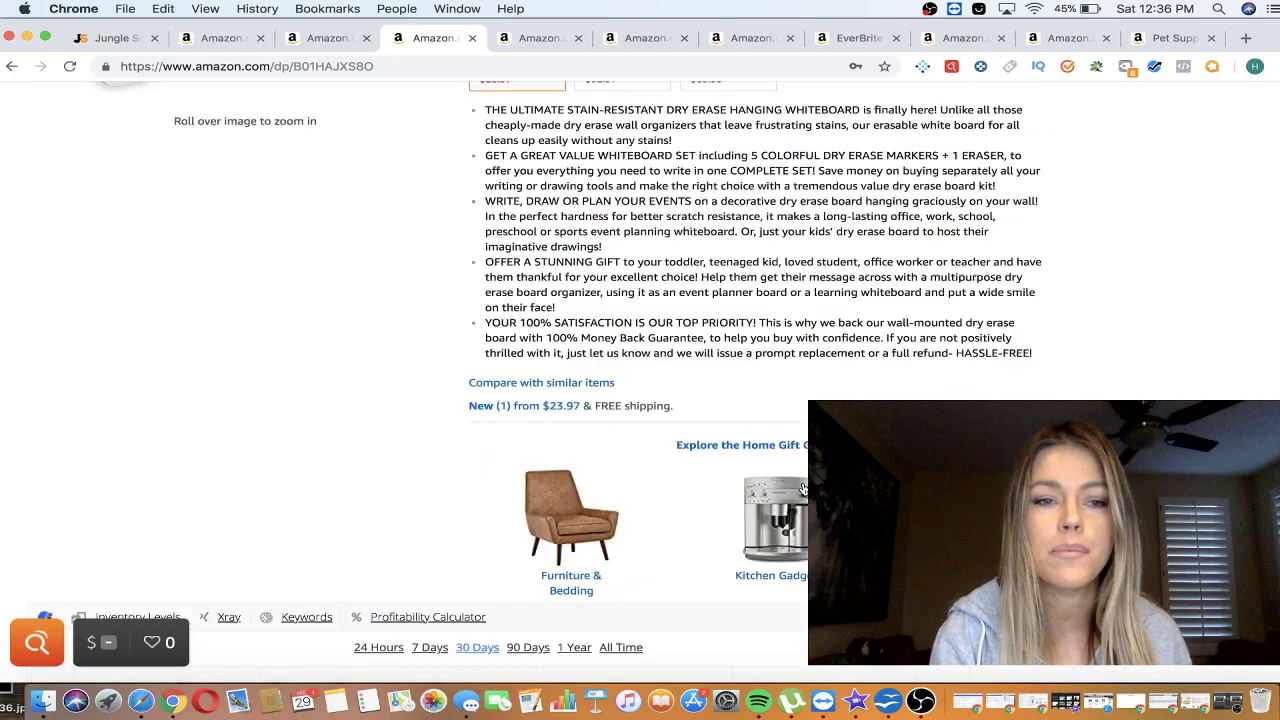
{"action": "scroll", "coordinate": [802, 490], "scroll_direction": "up", "scroll_amount": 5}
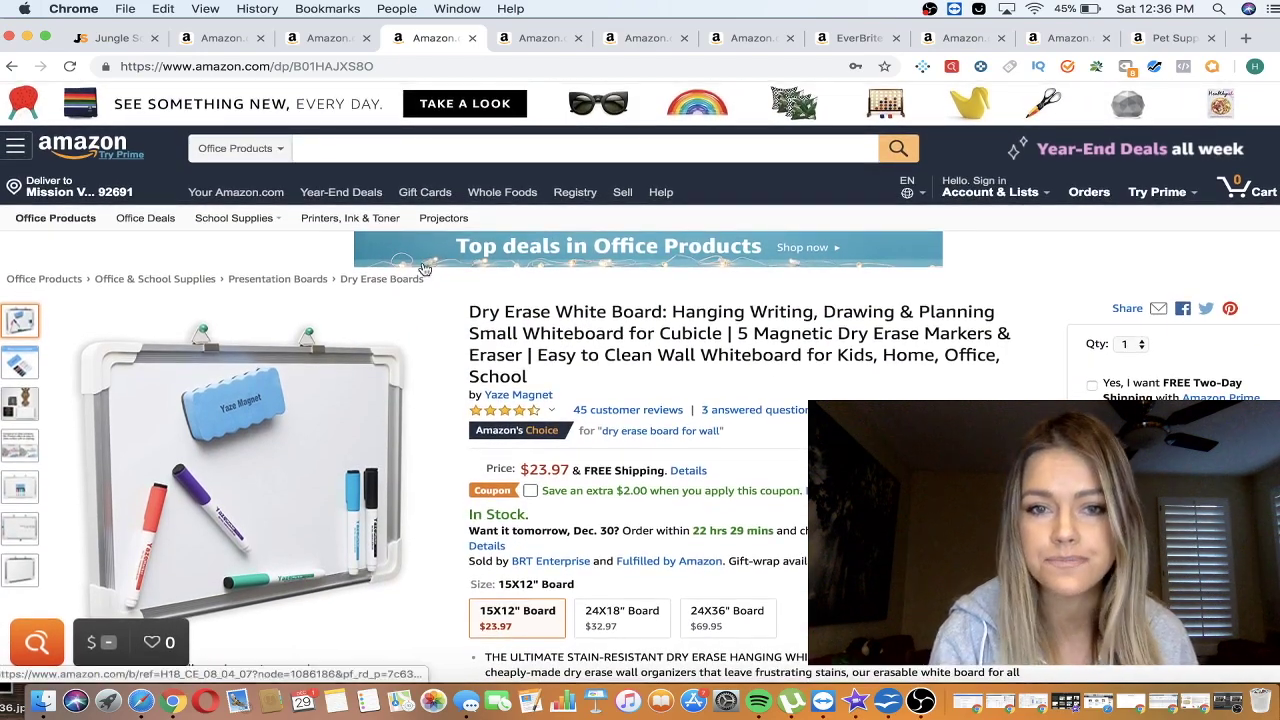
- Search all departments for the suggested term "hanging dry erase board"
{"action": "left_click", "coordinate": [262, 150]}
{"action": "scroll", "coordinate": [285, 60], "scroll_direction": "up", "scroll_amount": 5}
{"action": "left_click", "coordinate": [285, 12]}
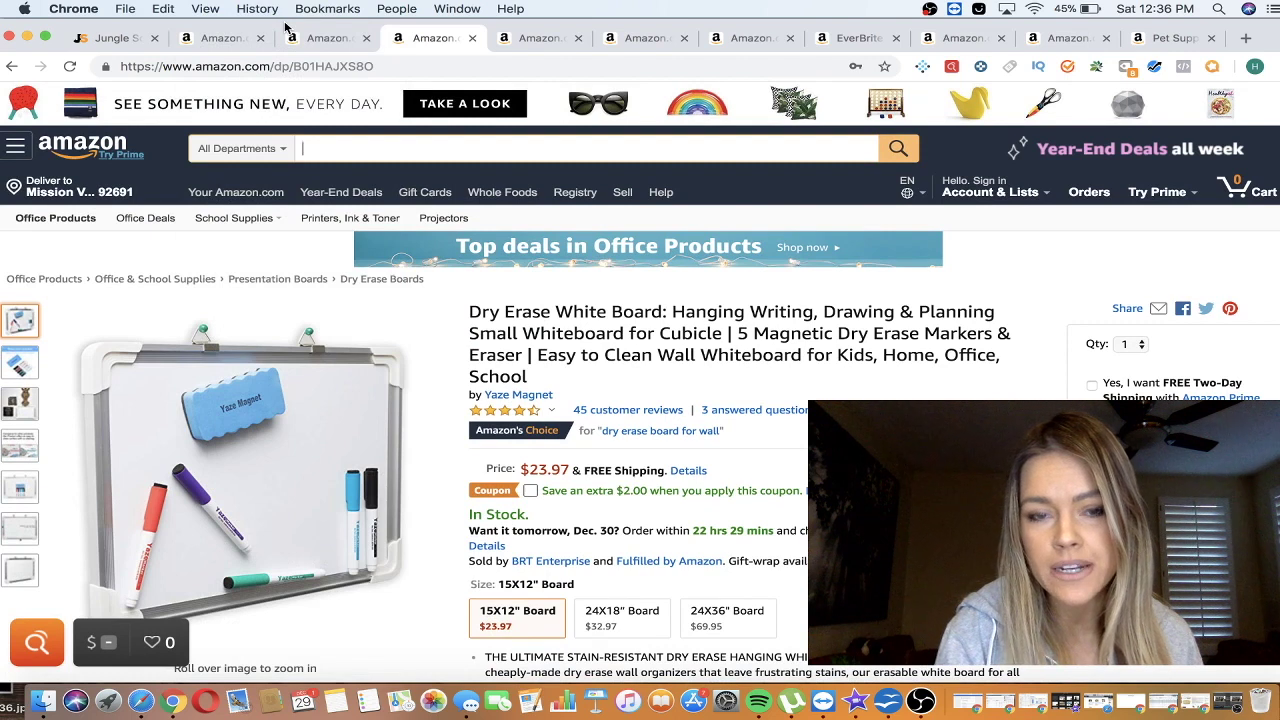
{"action": "left_click", "coordinate": [473, 149]}
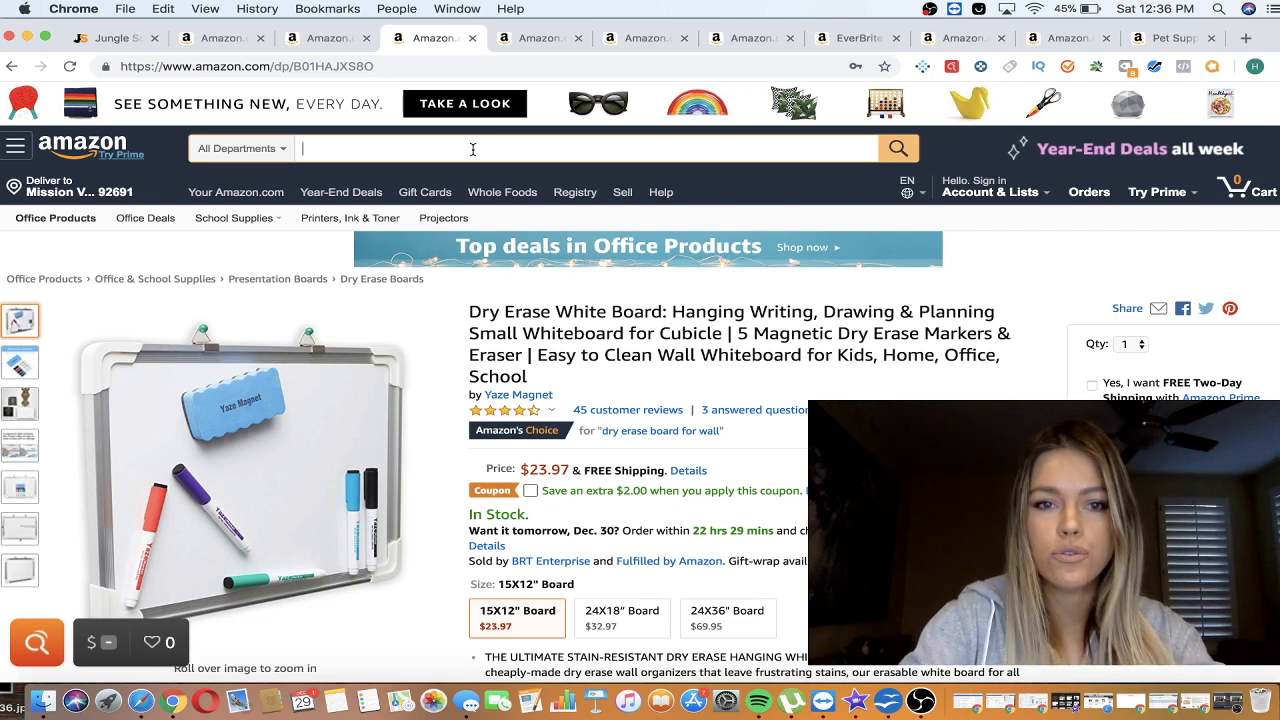
{"action": "type", "text": "anging "}
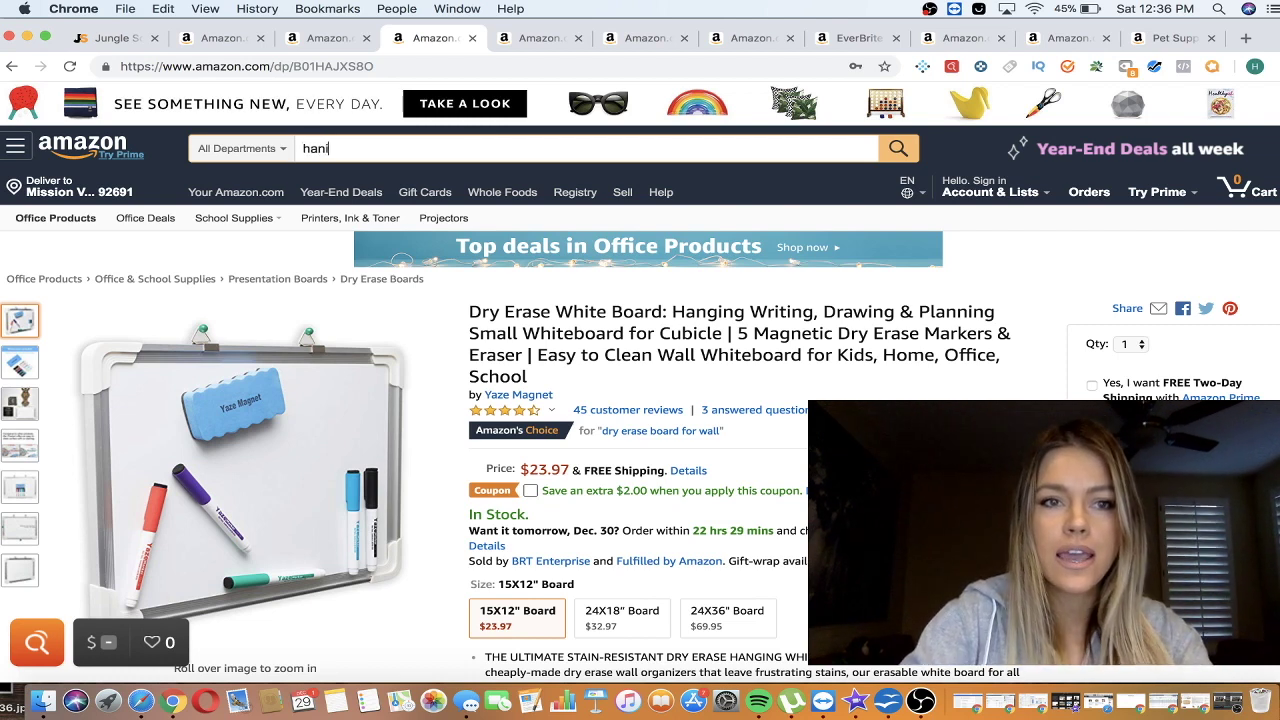
{"action": "type", "text": "dry"}
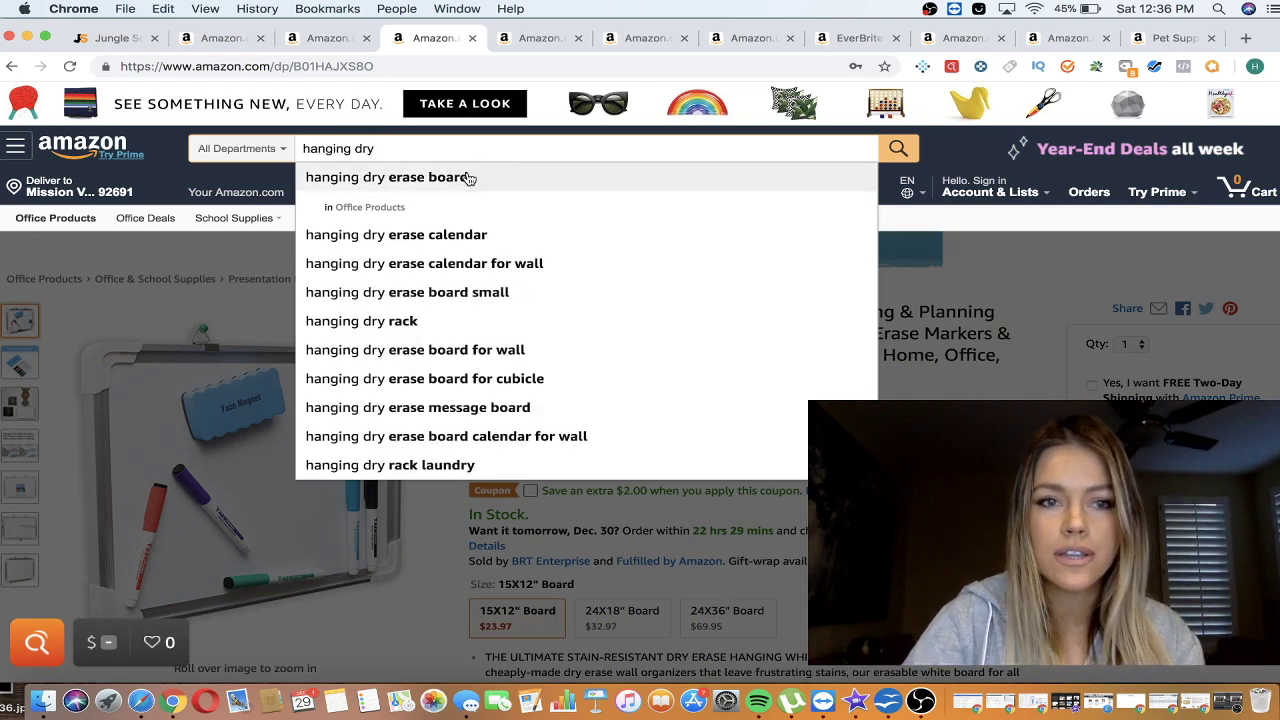
{"action": "left_click", "coordinate": [469, 177]}
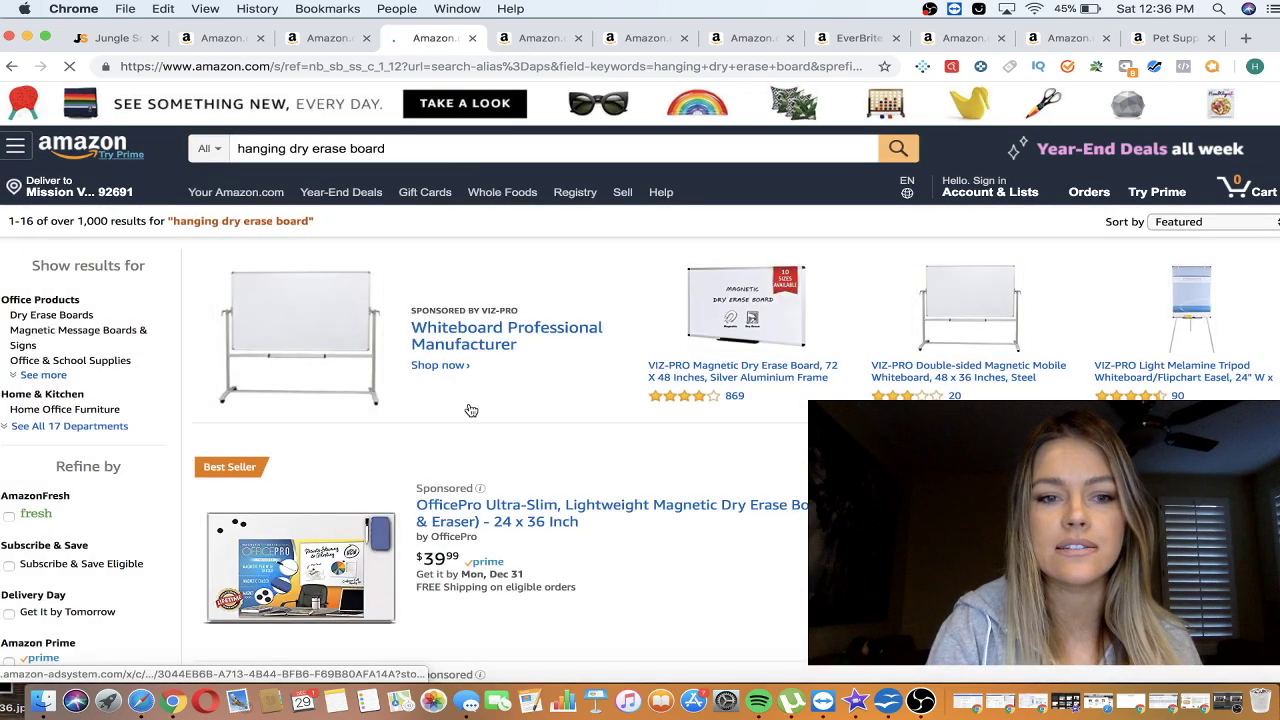
- Load the Viral Launch market data for the hanging dry erase board results and compare the top sellers' revenue, price, sales and review counts
{"action": "scroll", "coordinate": [471, 410], "scroll_direction": "down", "scroll_amount": 15}
{"action": "scroll", "coordinate": [471, 410], "scroll_direction": "down", "scroll_amount": 5}
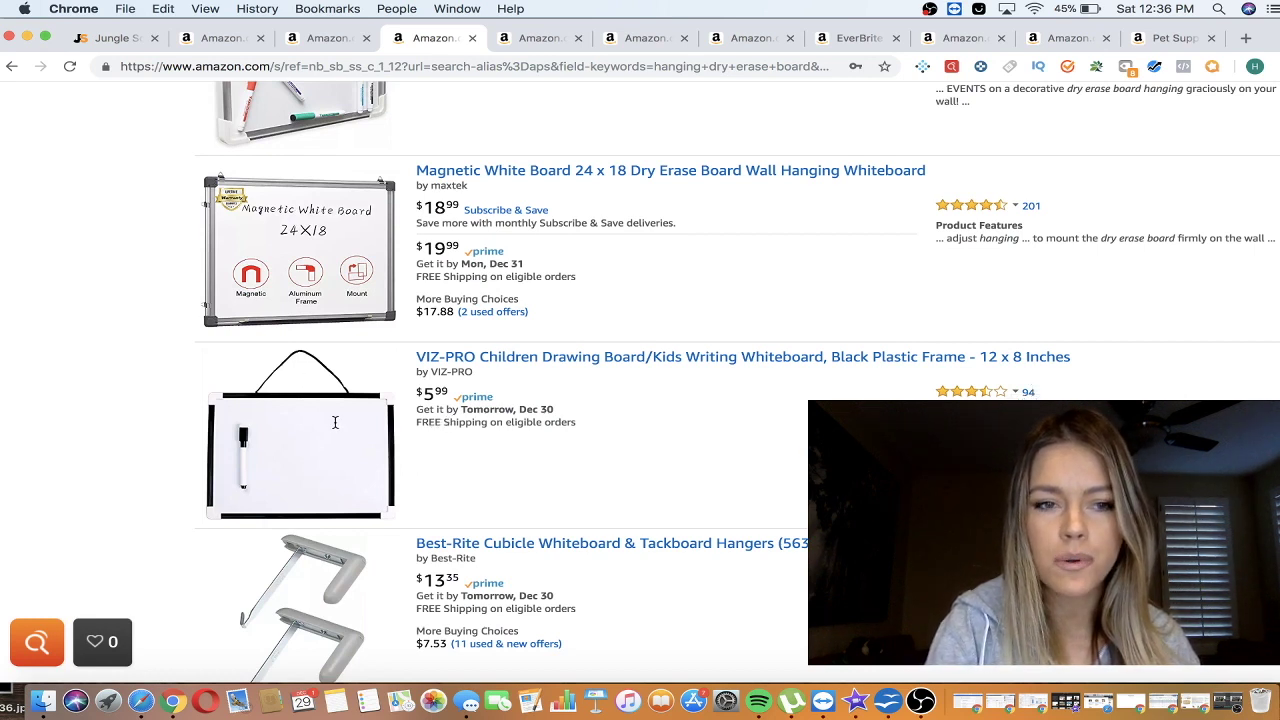
{"action": "left_click", "coordinate": [922, 67]}
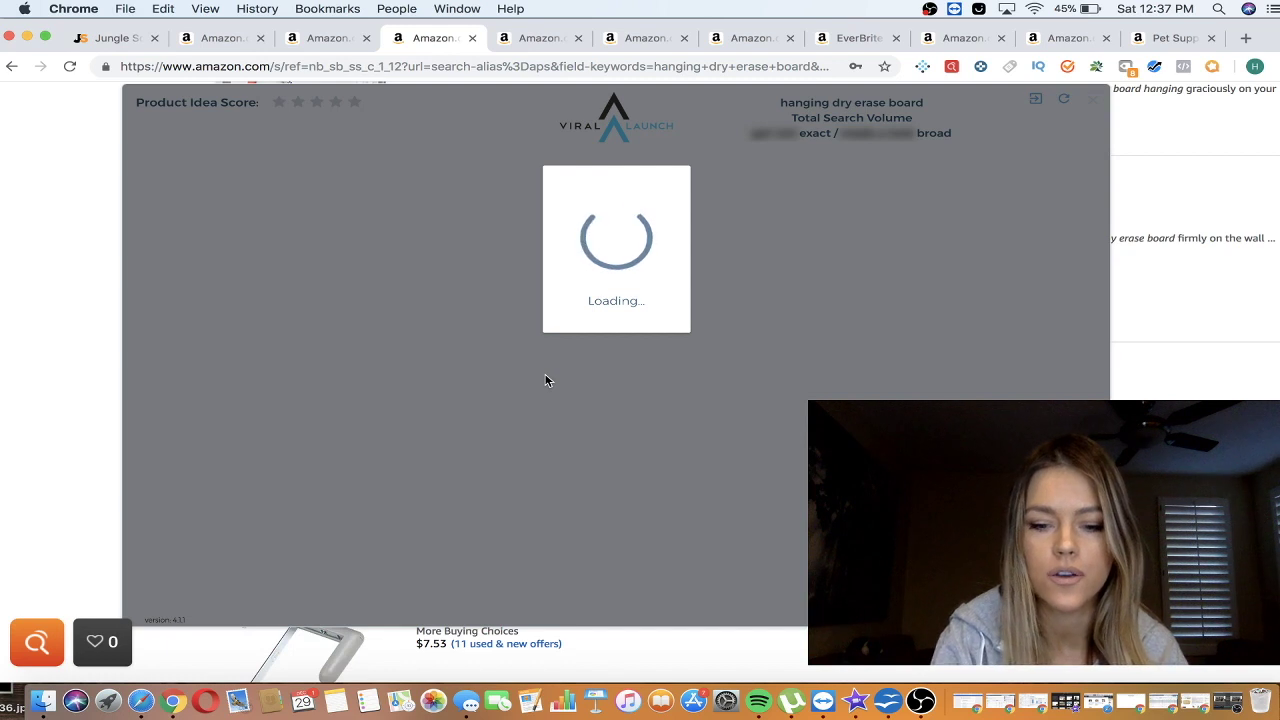
{"action": "scroll", "coordinate": [708, 348], "scroll_direction": "up", "scroll_amount": 2}
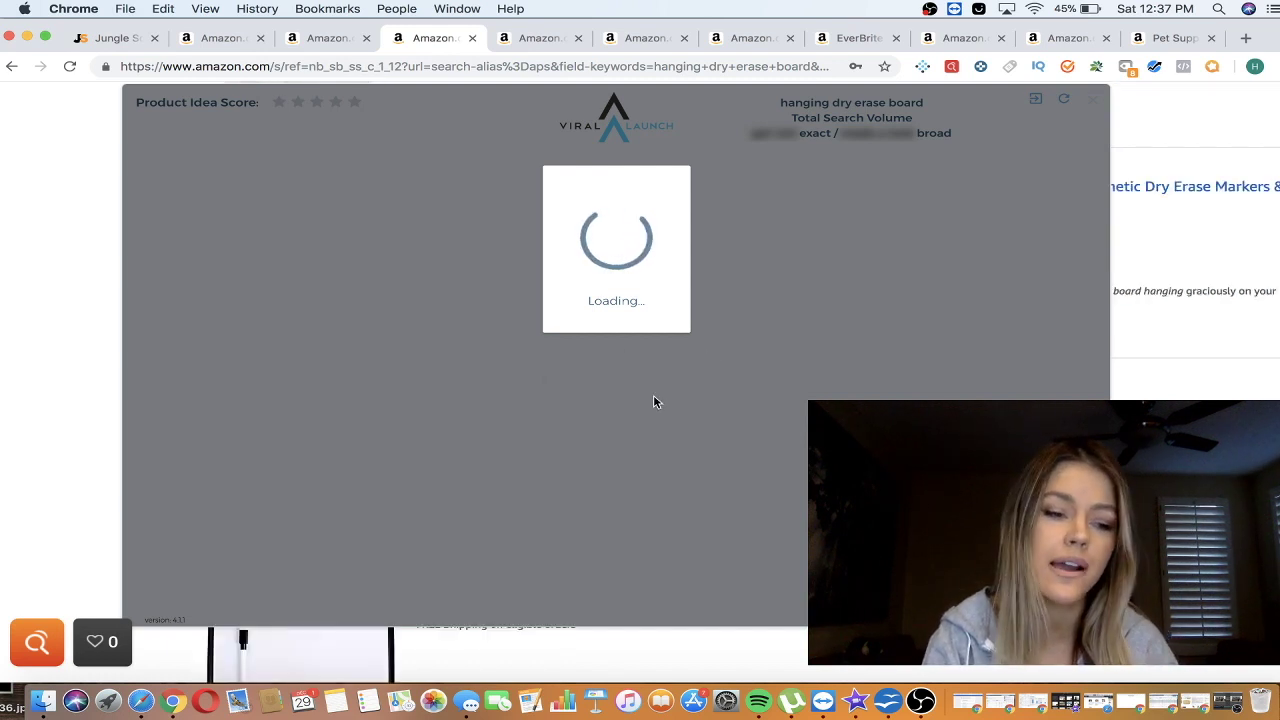
{"action": "scroll", "coordinate": [655, 402], "scroll_direction": "up", "scroll_amount": 2}
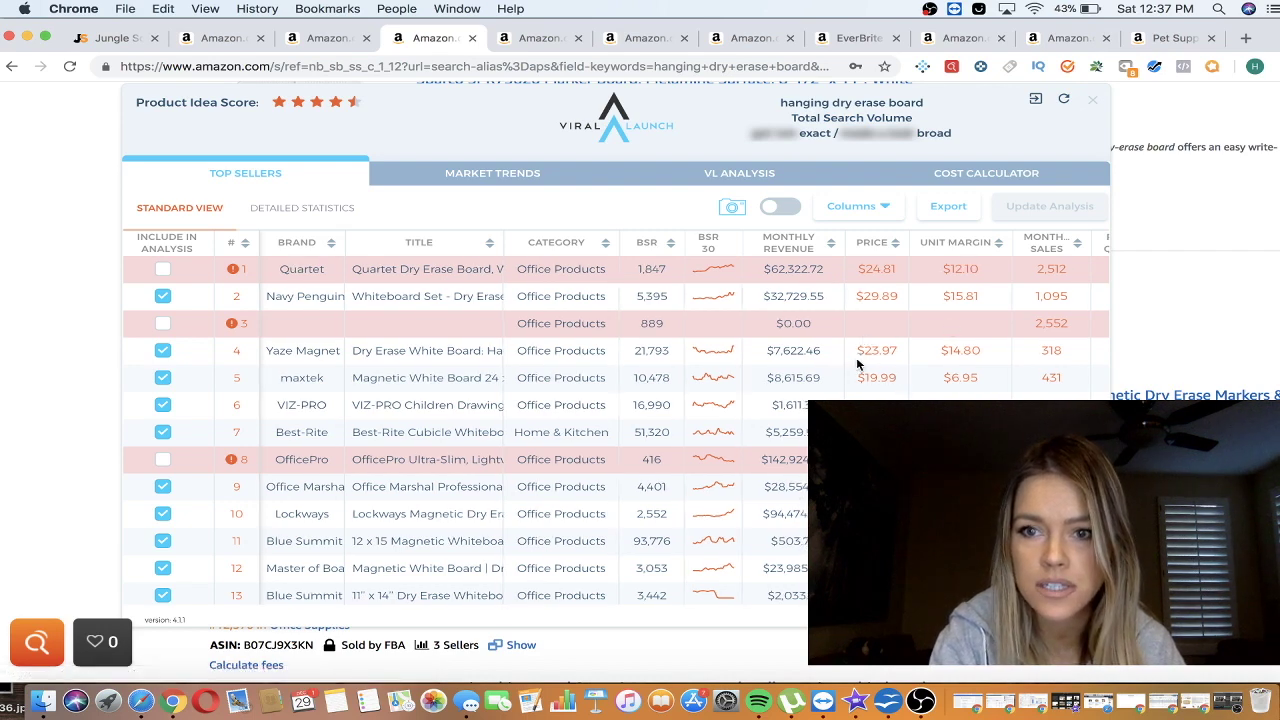
{"action": "scroll", "coordinate": [857, 365], "scroll_direction": "right", "scroll_amount": 3}
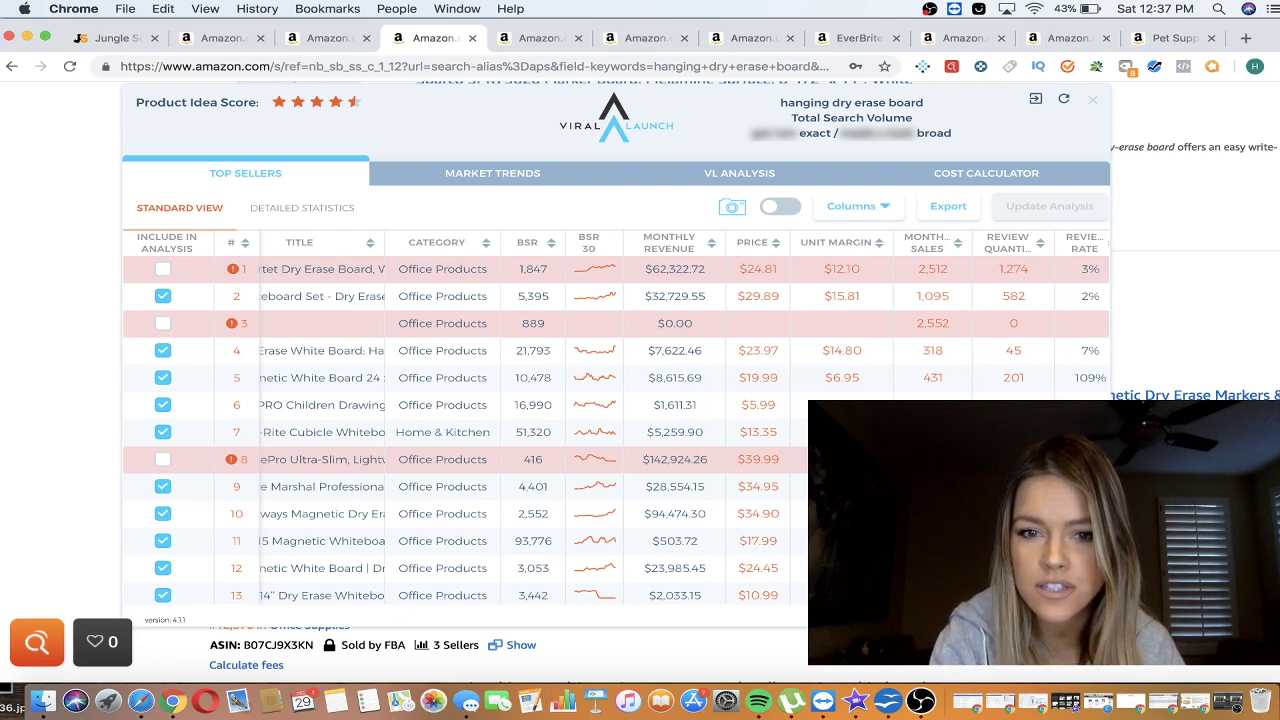
{"action": "scroll", "coordinate": [616, 431], "scroll_direction": "down", "scroll_amount": 3}
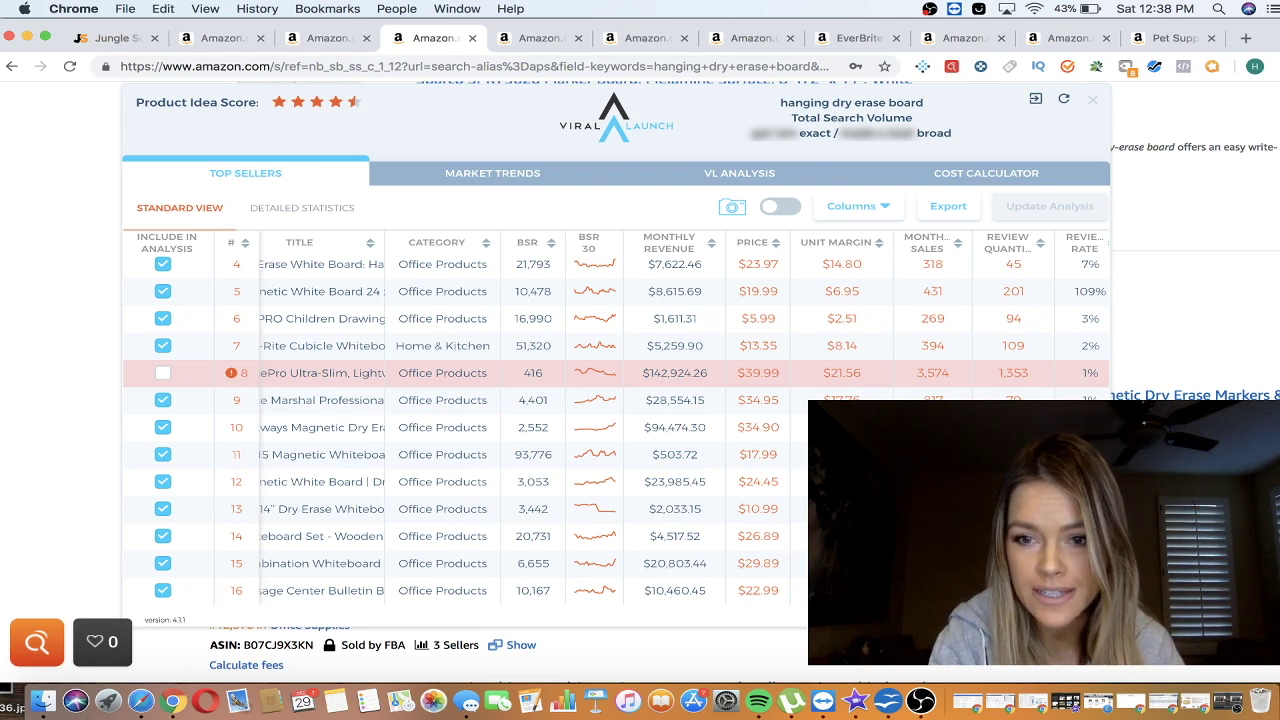
- Open the Message Center Bulletin Board listing from the top sellers, check its price and sales rank history, and close its page
{"action": "left_click", "coordinate": [237, 592]}
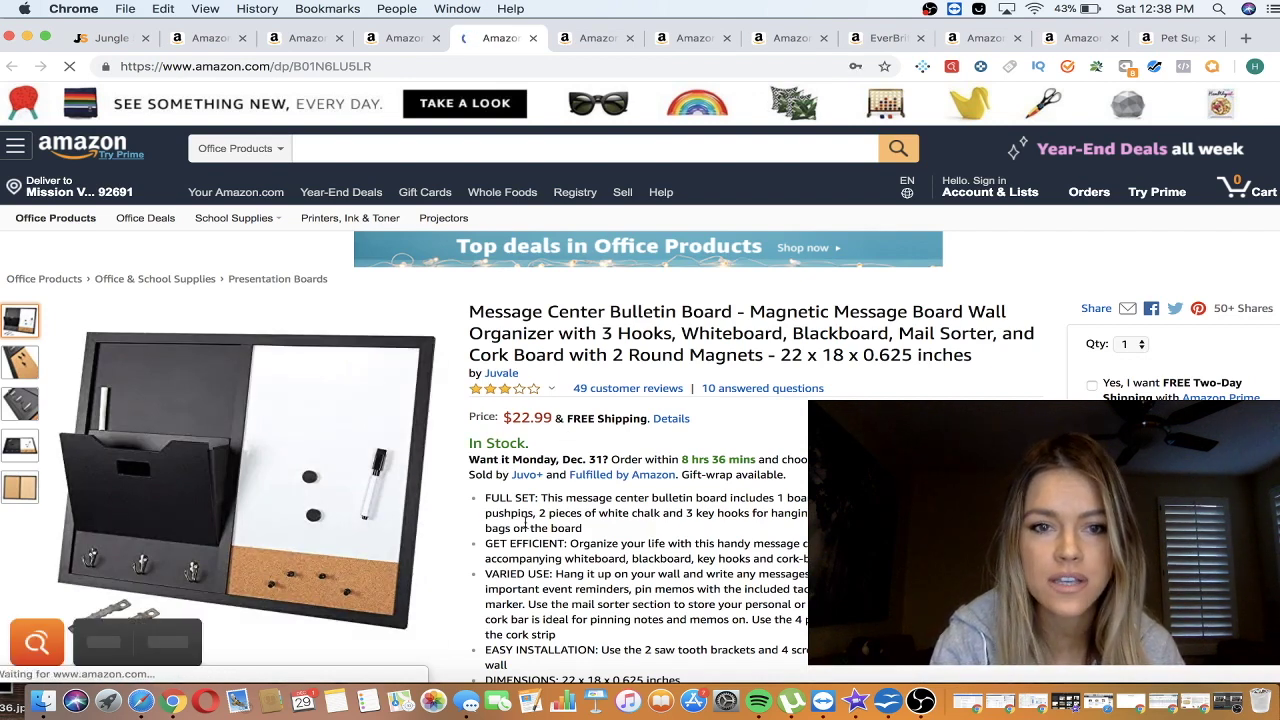
{"action": "scroll", "coordinate": [525, 523], "scroll_direction": "down", "scroll_amount": 3}
{"action": "scroll", "coordinate": [526, 526], "scroll_direction": "down", "scroll_amount": 5}
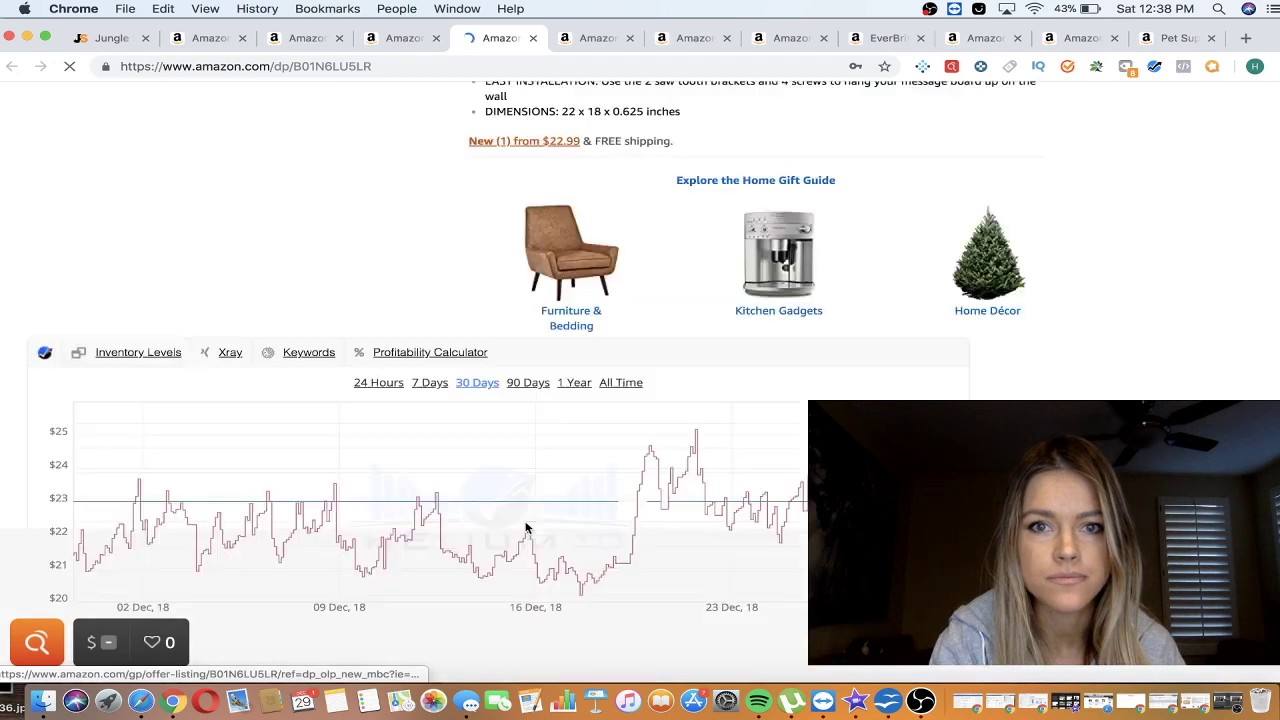
{"action": "scroll", "coordinate": [526, 527], "scroll_direction": "down", "scroll_amount": 5}
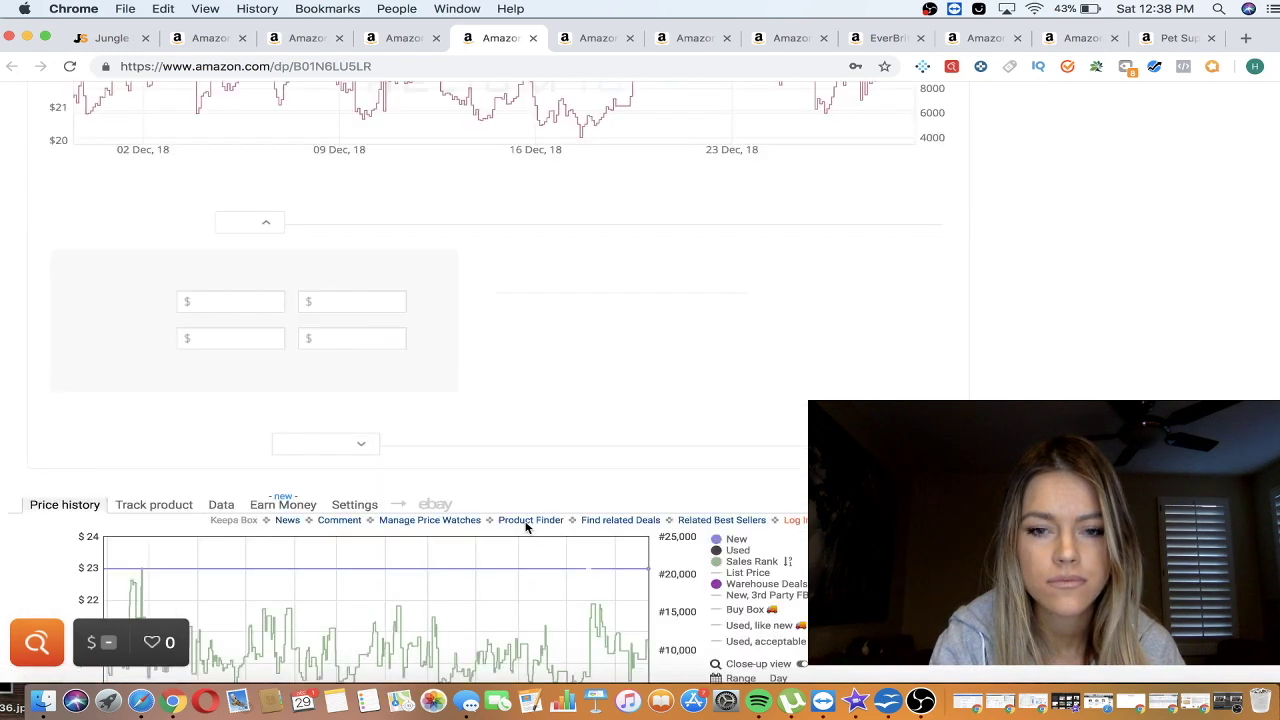
{"action": "scroll", "coordinate": [600, 585], "scroll_direction": "down", "scroll_amount": 4}
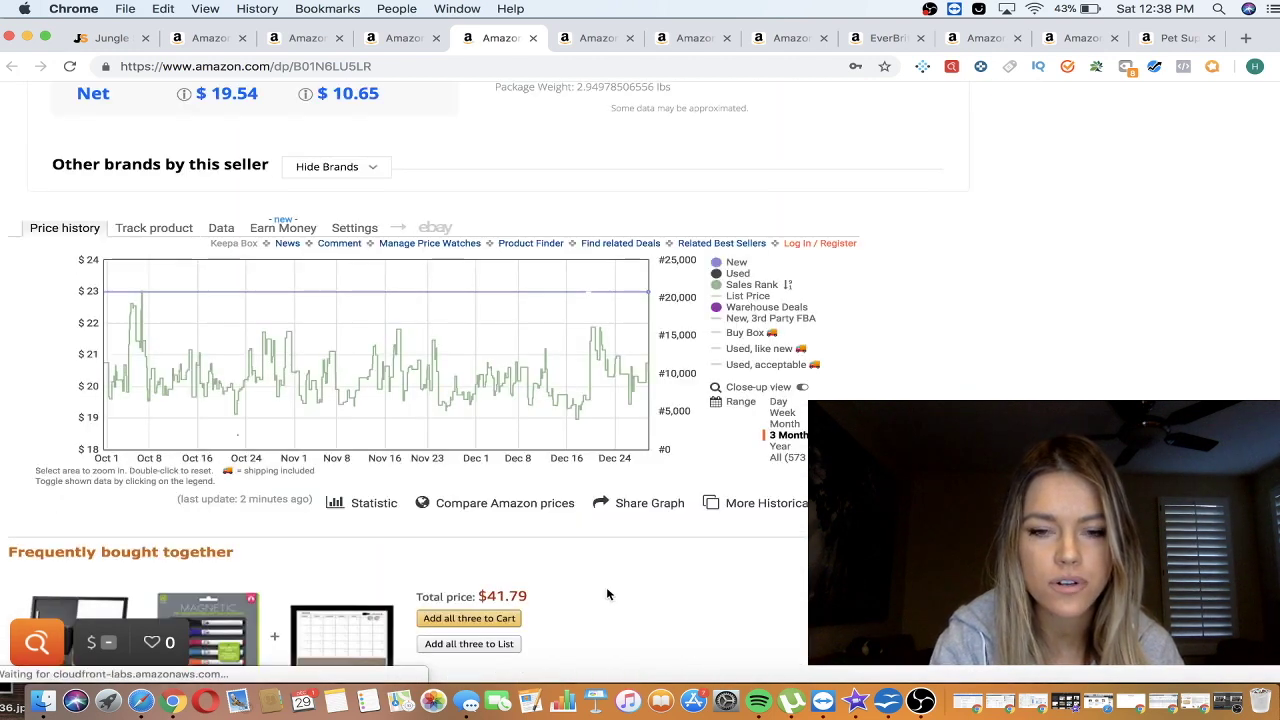
{"action": "left_click", "coordinate": [533, 38]}
- Check the VL Analysis for hanging dry erase board, including possible monthly sales and reviews needed, and return to its top sellers
{"action": "left_click", "coordinate": [410, 38]}
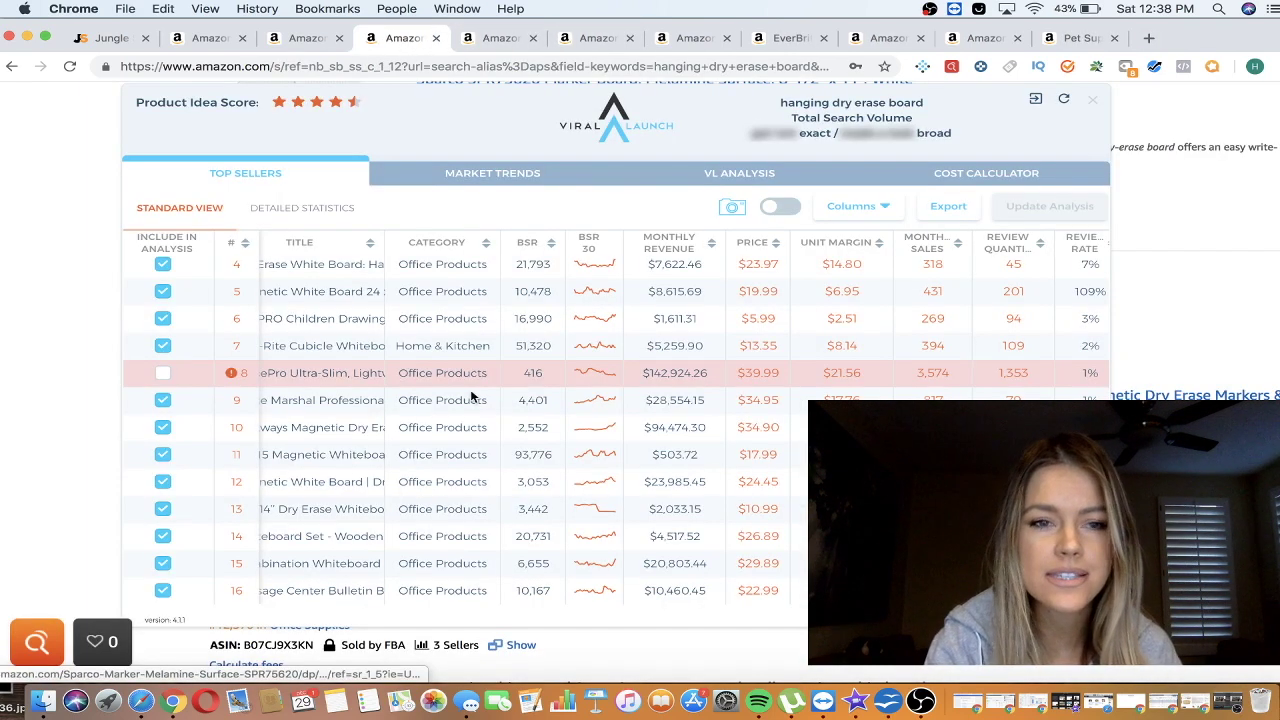
{"action": "left_click", "coordinate": [740, 180]}
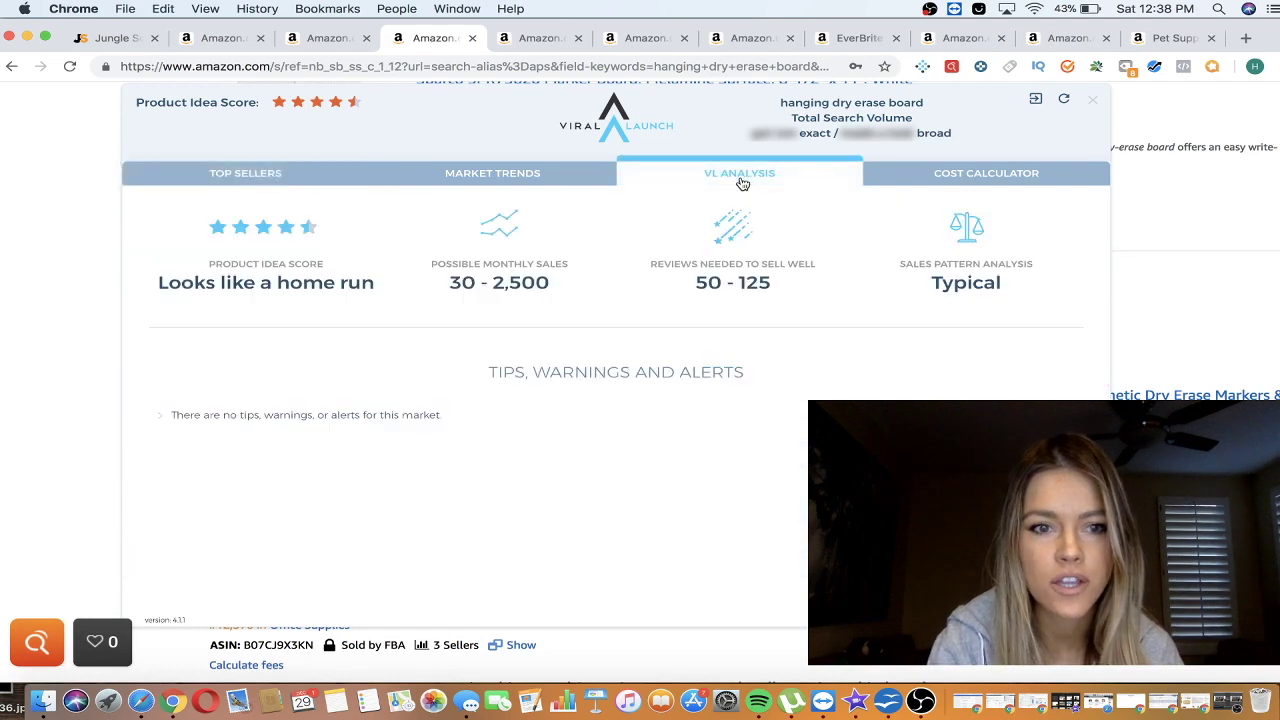
{"action": "left_click", "coordinate": [268, 178]}
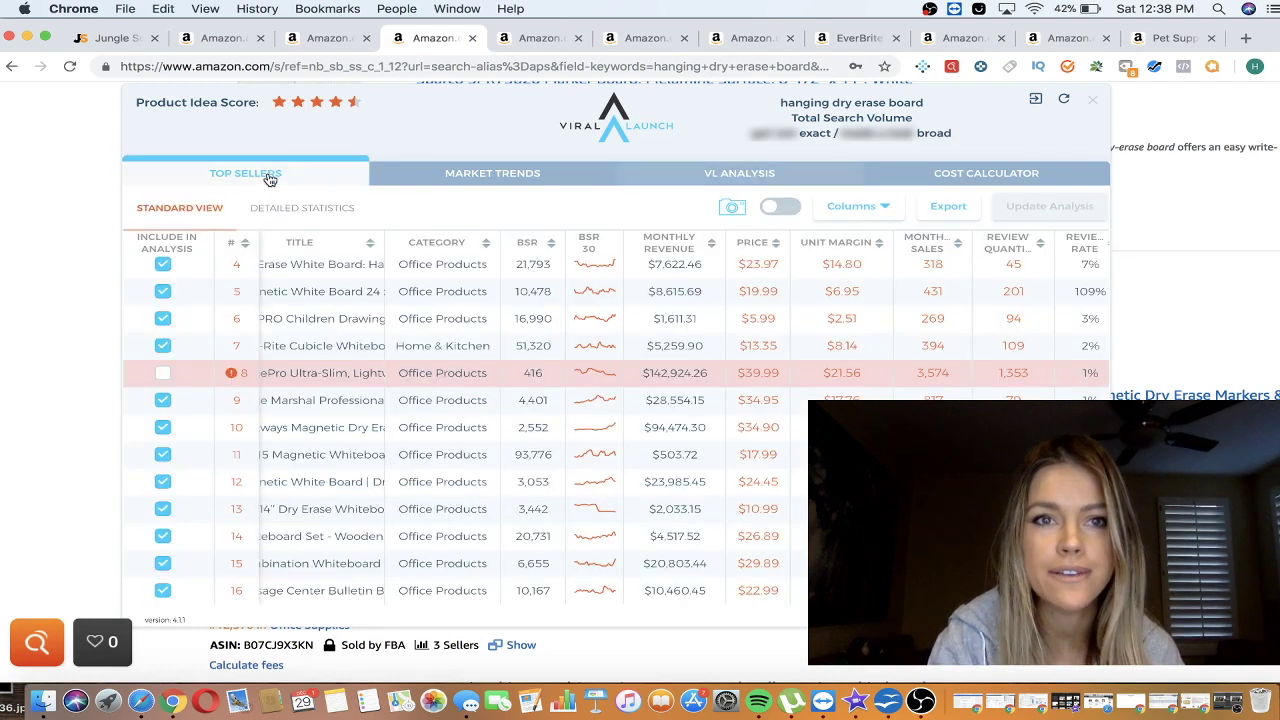
- Examine the DryGuy Travel Dry Boot and Shoe Dryer listing's price, reviews, images and features
{"action": "left_click", "coordinate": [534, 42]}
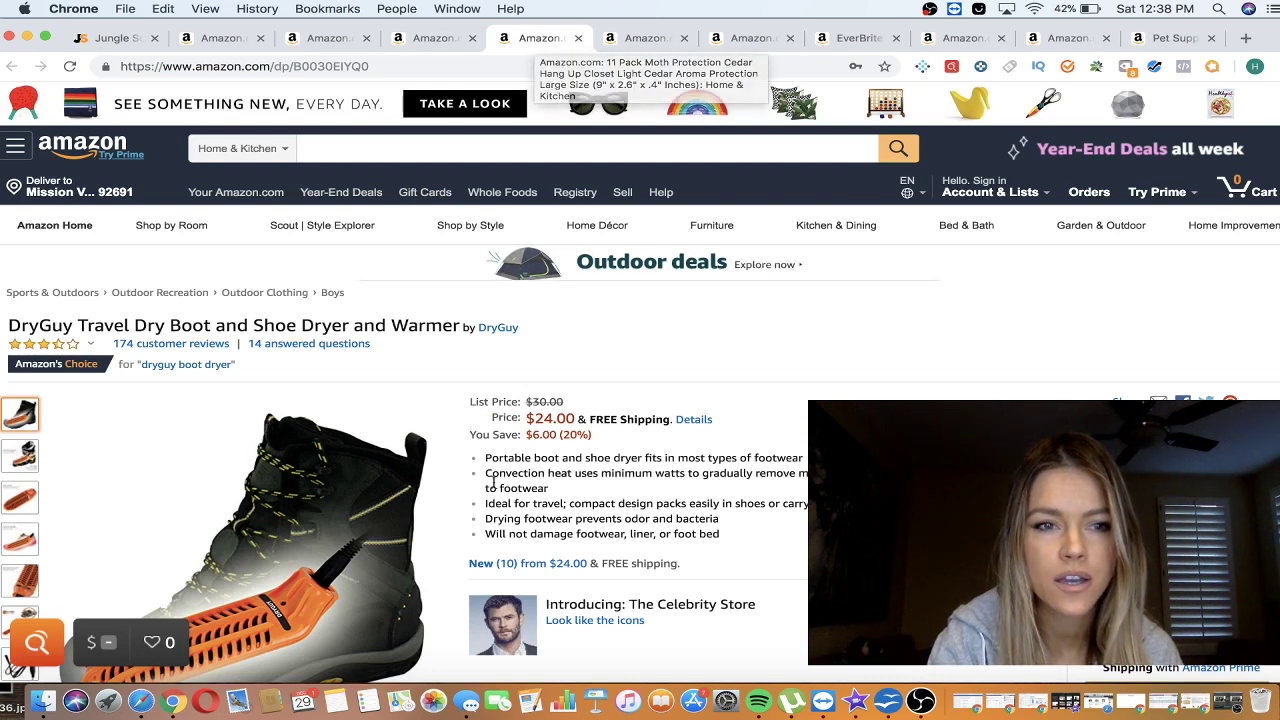
{"action": "scroll", "coordinate": [491, 490], "scroll_direction": "down", "scroll_amount": 1}
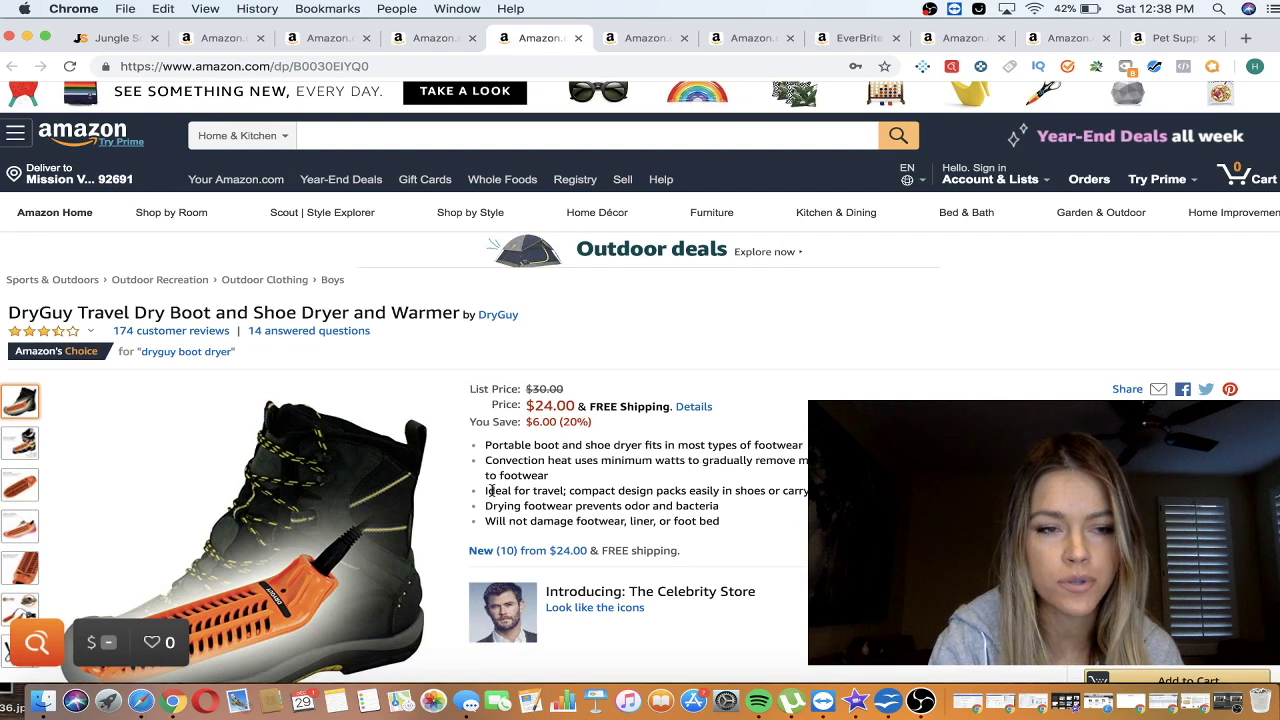
{"action": "scroll", "coordinate": [491, 490], "scroll_direction": "down", "scroll_amount": 3}
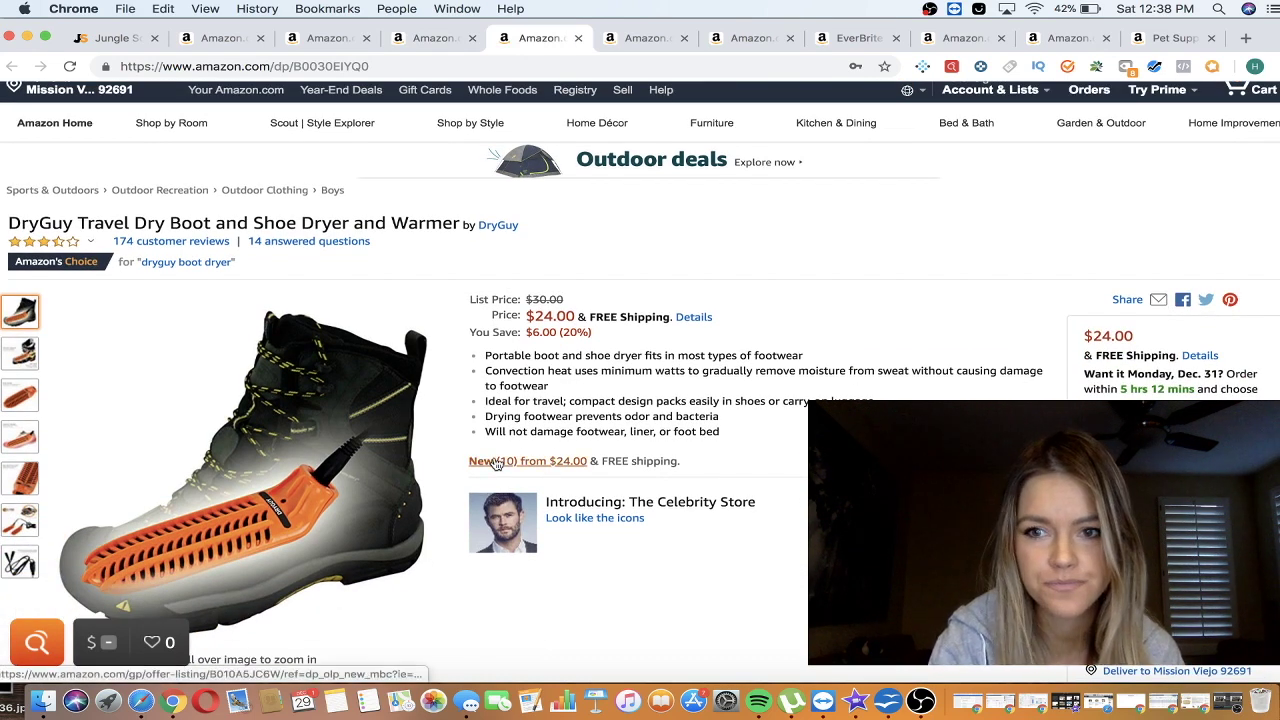
{"action": "scroll", "coordinate": [491, 463], "scroll_direction": "down", "scroll_amount": 1}
- Search all departments for the suggested term "travel boot dryer"
{"action": "scroll", "coordinate": [349, 223], "scroll_direction": "up", "scroll_amount": 5}
{"action": "left_click", "coordinate": [275, 157]}
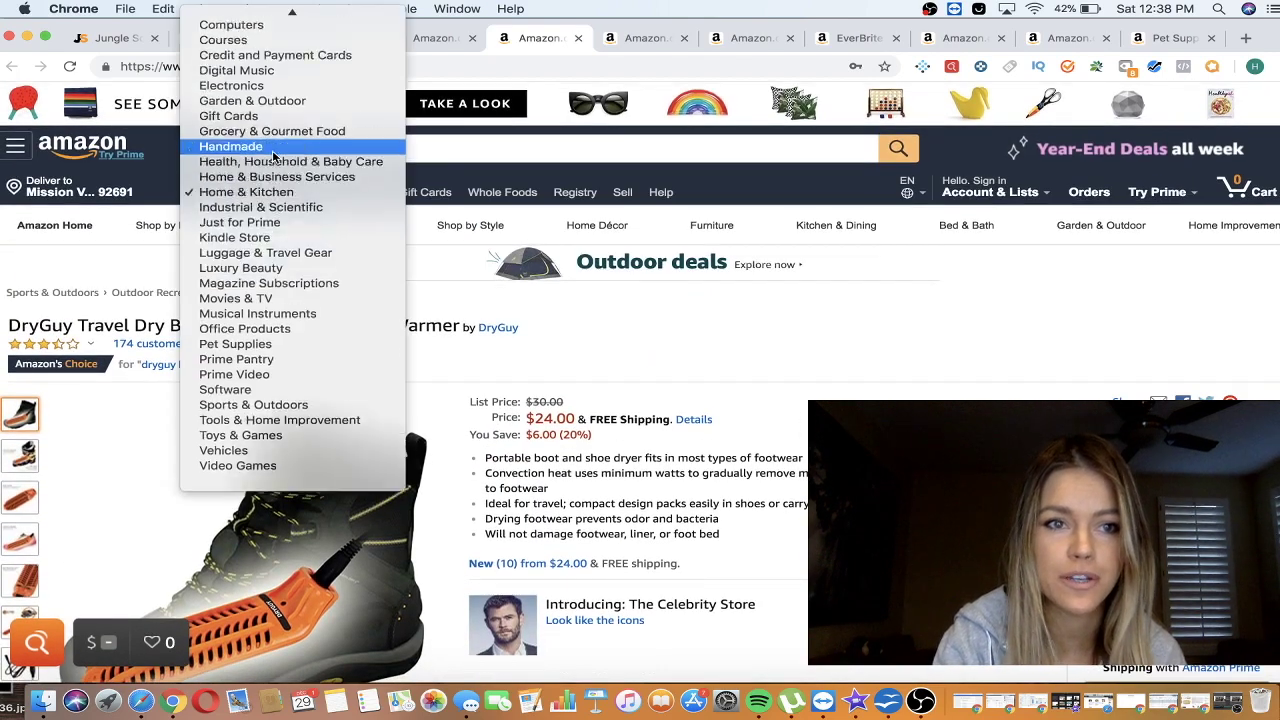
{"action": "left_click", "coordinate": [300, 16]}
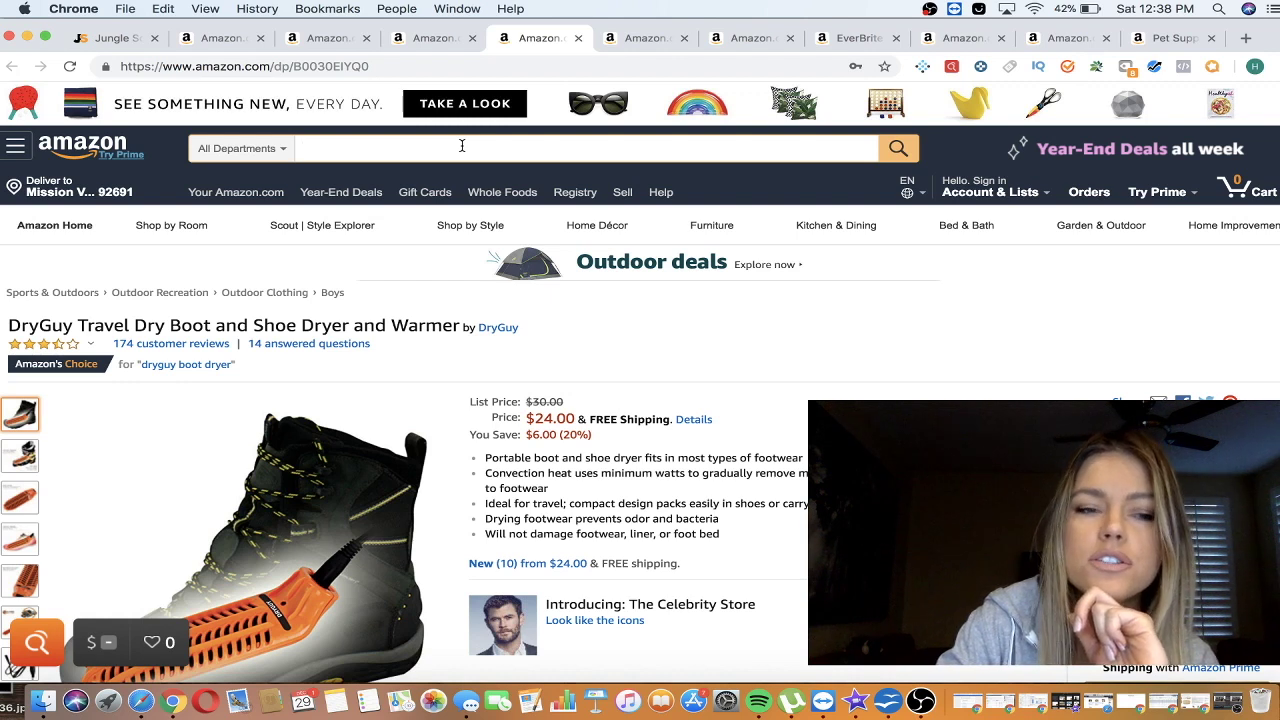
{"action": "type", "text": "el boot"}
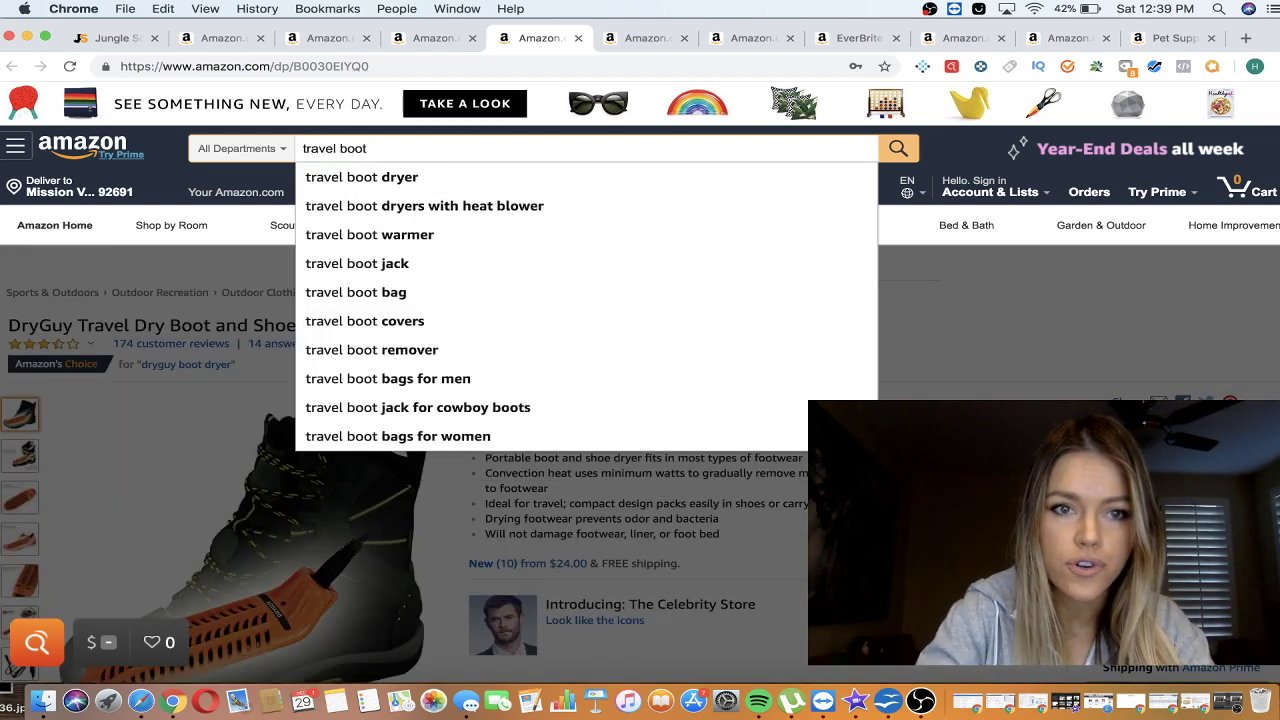
{"action": "left_click", "coordinate": [434, 176]}
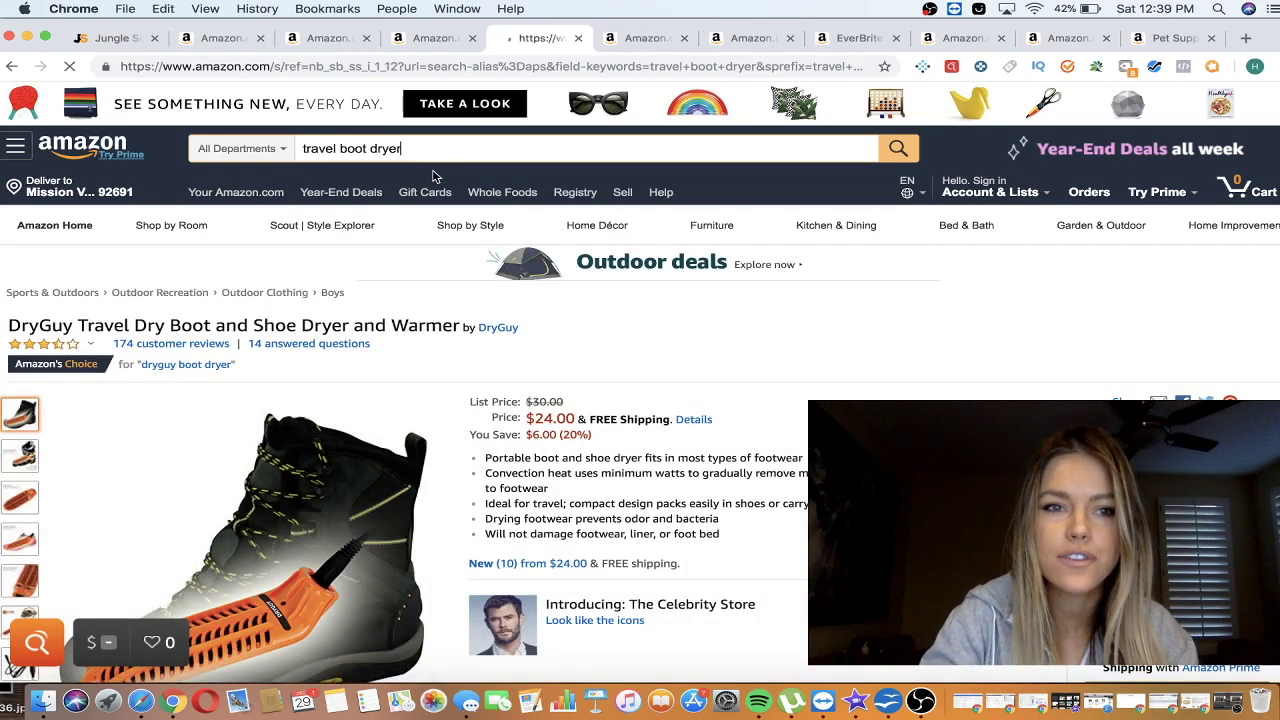
- Skim the travel boot dryer results and load their Viral Launch market data
{"action": "scroll", "coordinate": [613, 480], "scroll_direction": "down", "scroll_amount": 15}
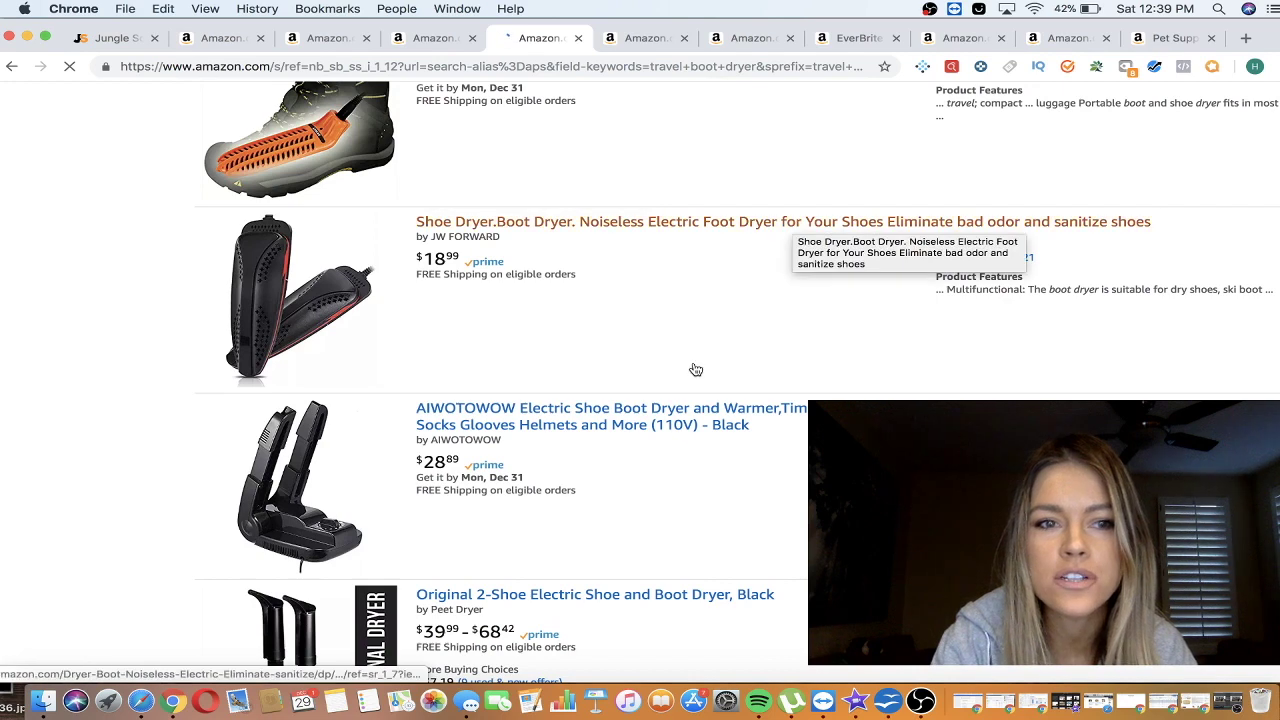
{"action": "scroll", "coordinate": [694, 366], "scroll_direction": "down", "scroll_amount": 4}
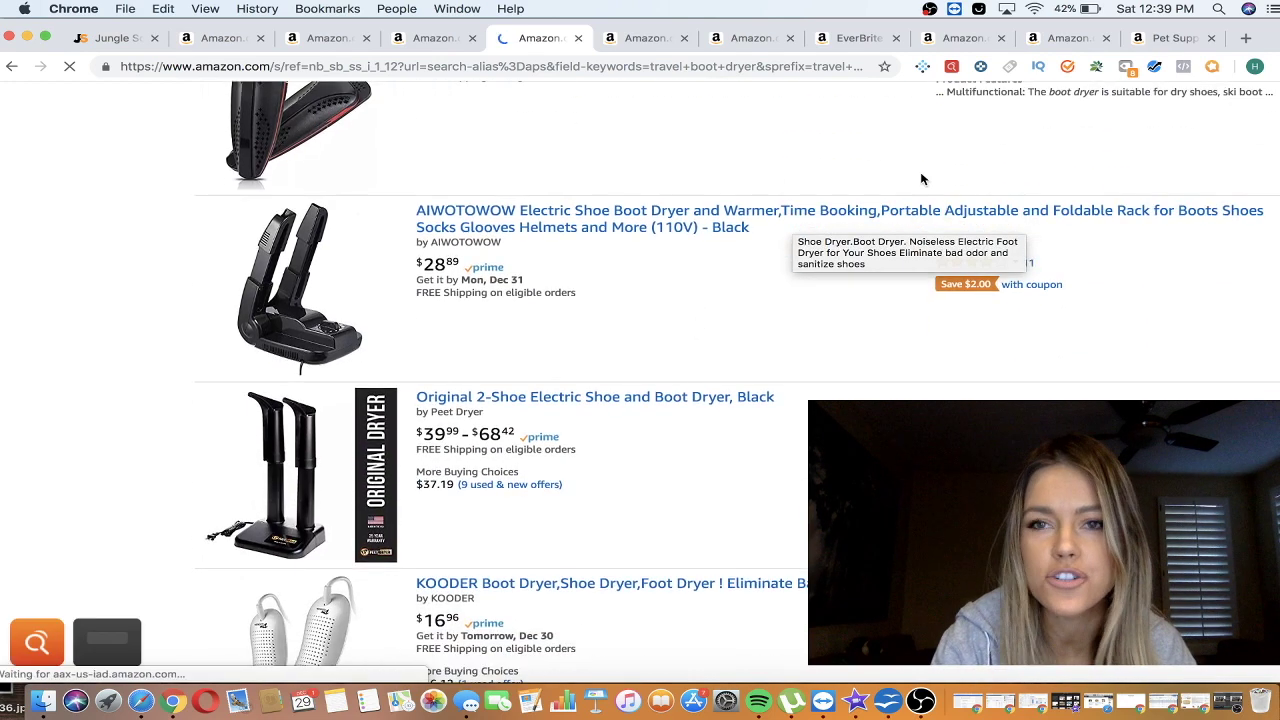
{"action": "left_click", "coordinate": [923, 69]}
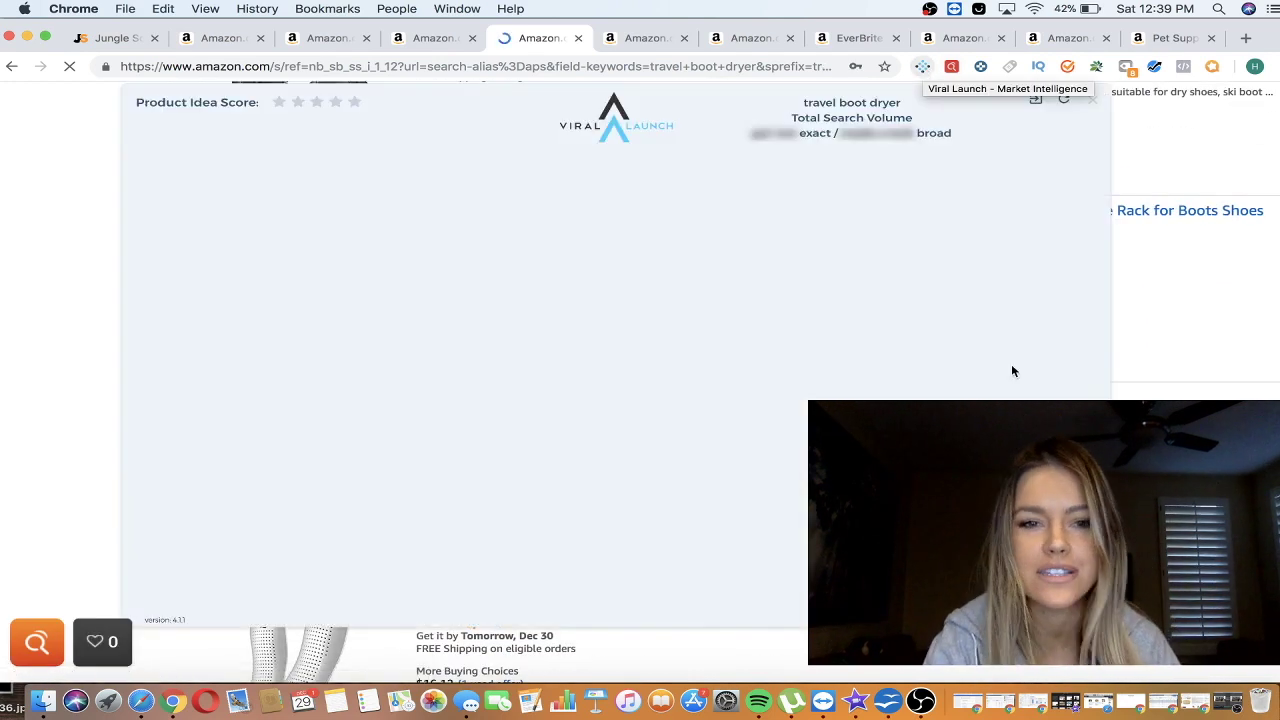
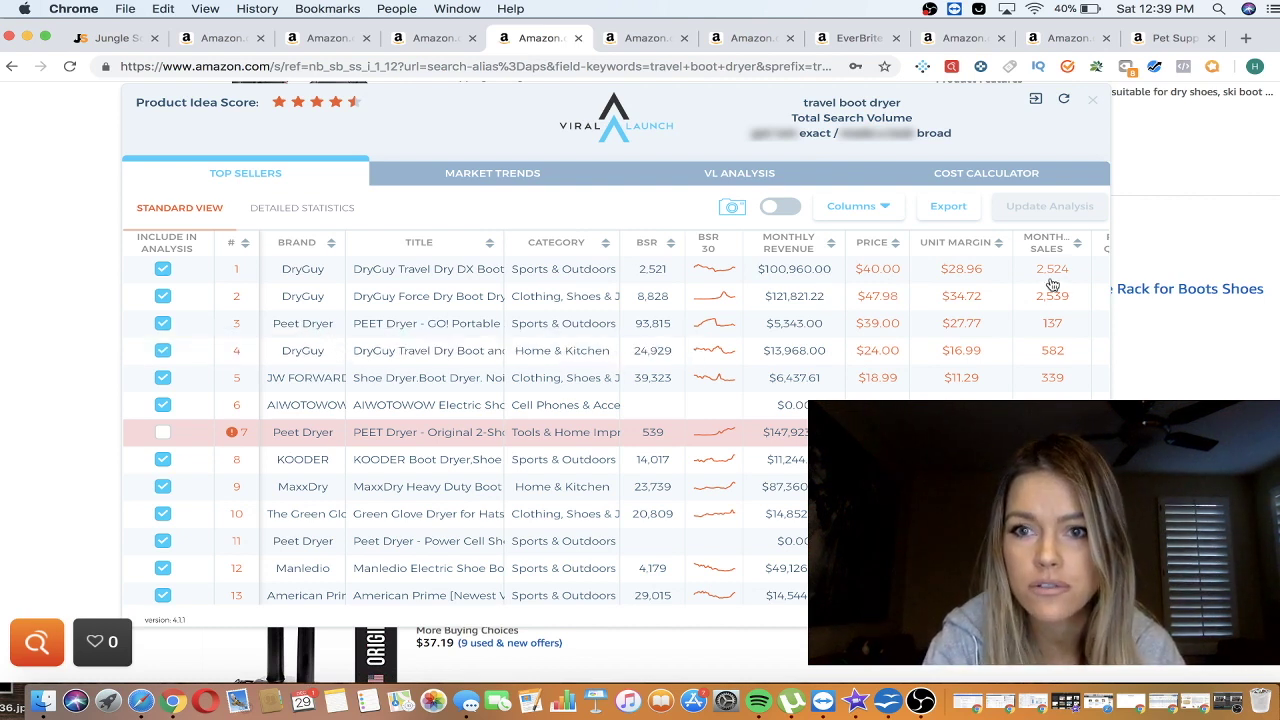
- Compare the travel boot dryer top sellers' monthly sales, revenue, prices and review quantities
{"action": "scroll", "coordinate": [990, 310], "scroll_direction": "right", "scroll_amount": 3}
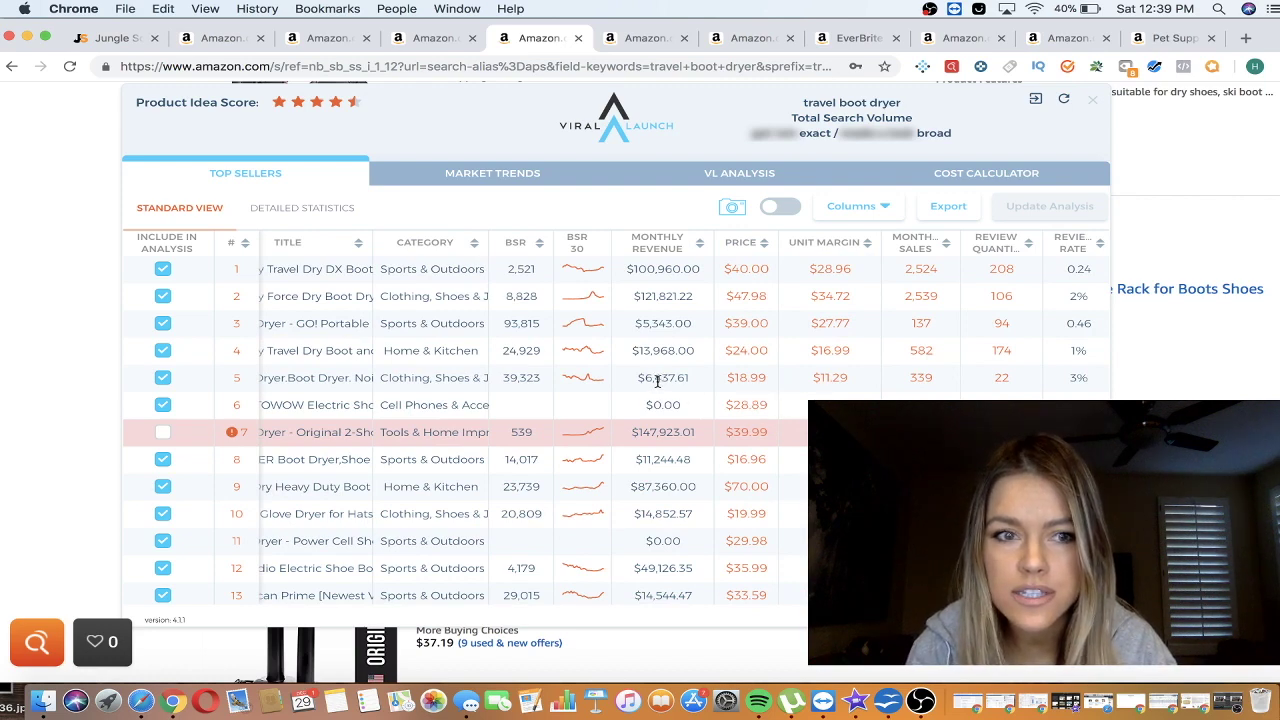
{"action": "scroll", "coordinate": [655, 380], "scroll_direction": "left", "scroll_amount": 4}
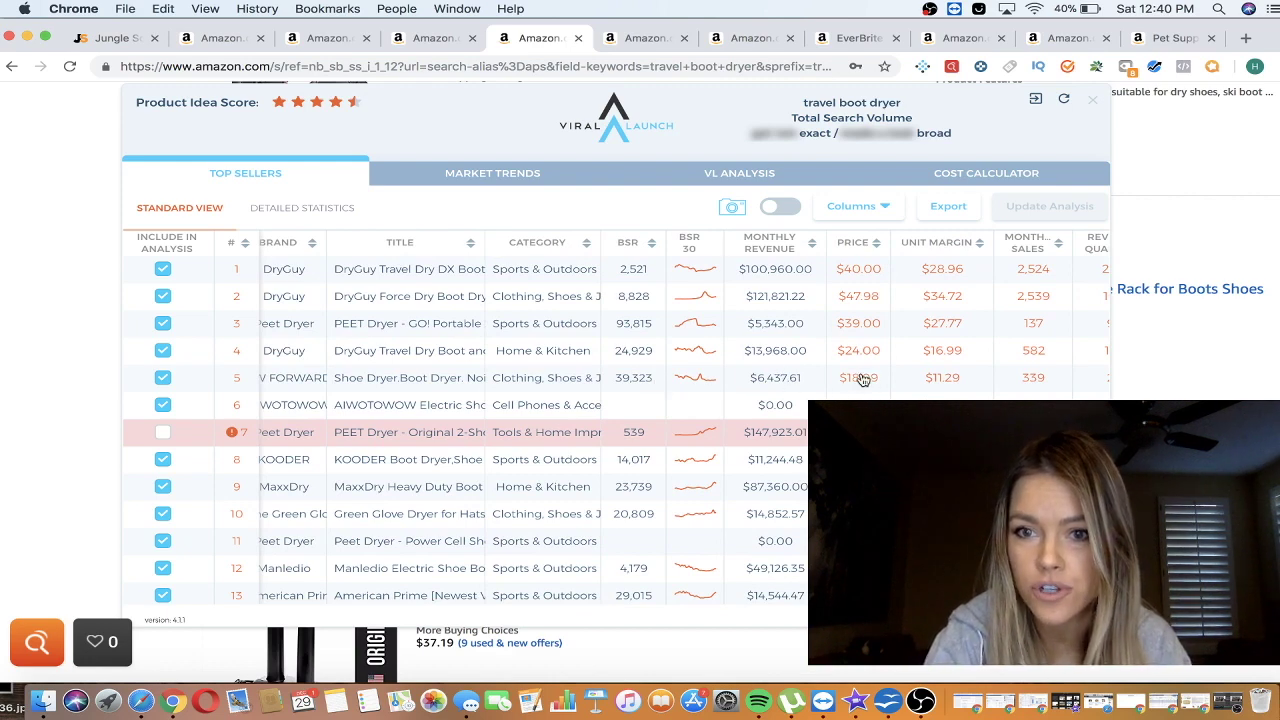
{"action": "scroll", "coordinate": [866, 380], "scroll_direction": "right", "scroll_amount": 3}
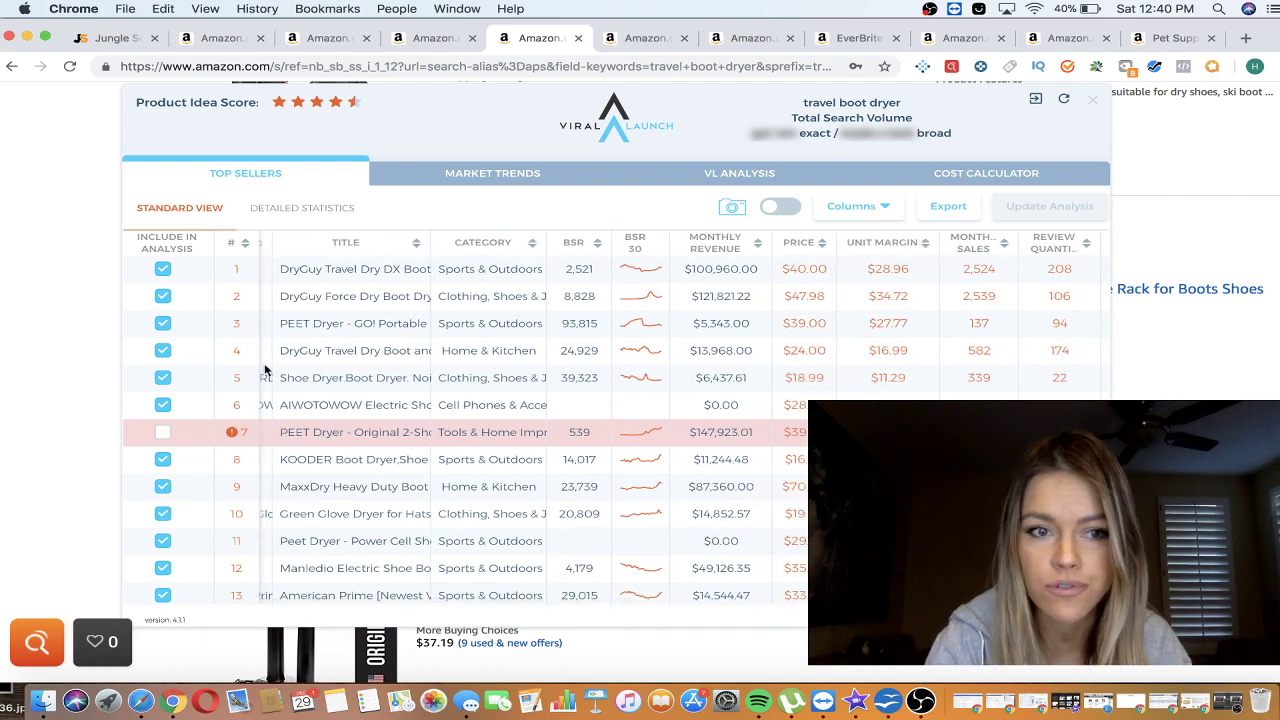
- Open the fifth-ranked JW FORWARD shoe dryer listing and look through its product images
{"action": "left_click", "coordinate": [236, 383]}
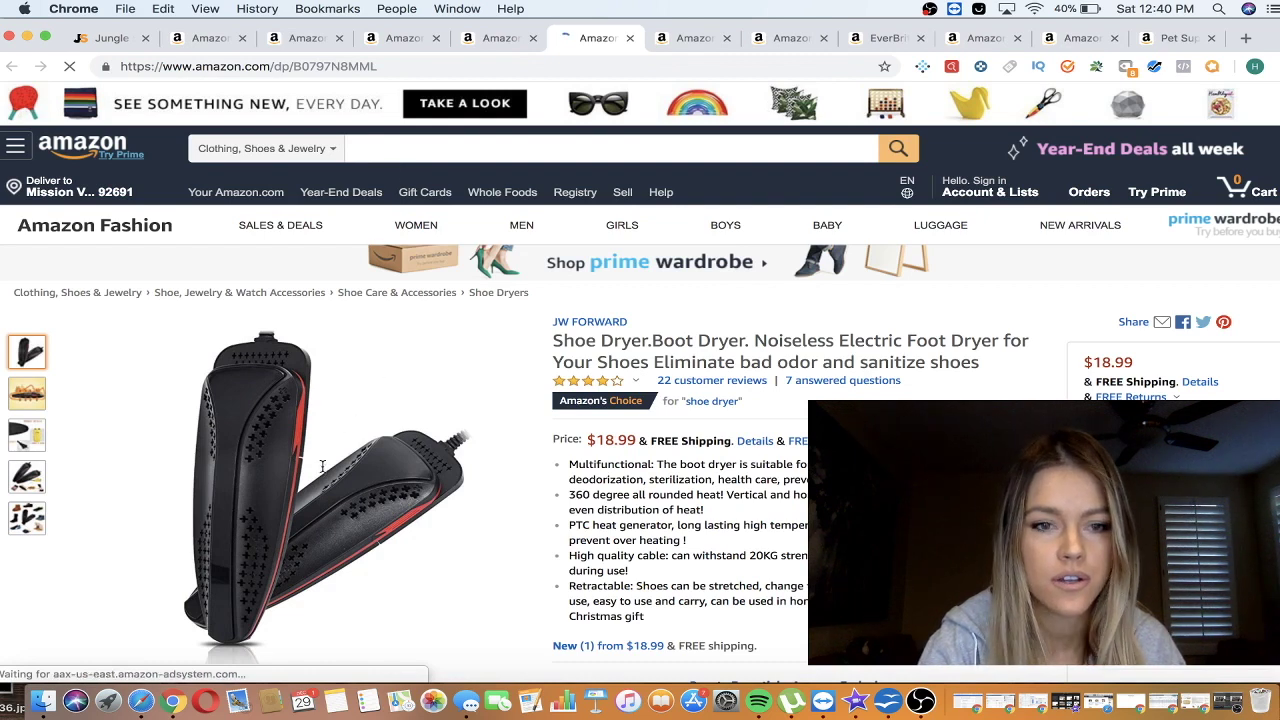
{"action": "scroll", "coordinate": [322, 470], "scroll_direction": "down", "scroll_amount": 1}
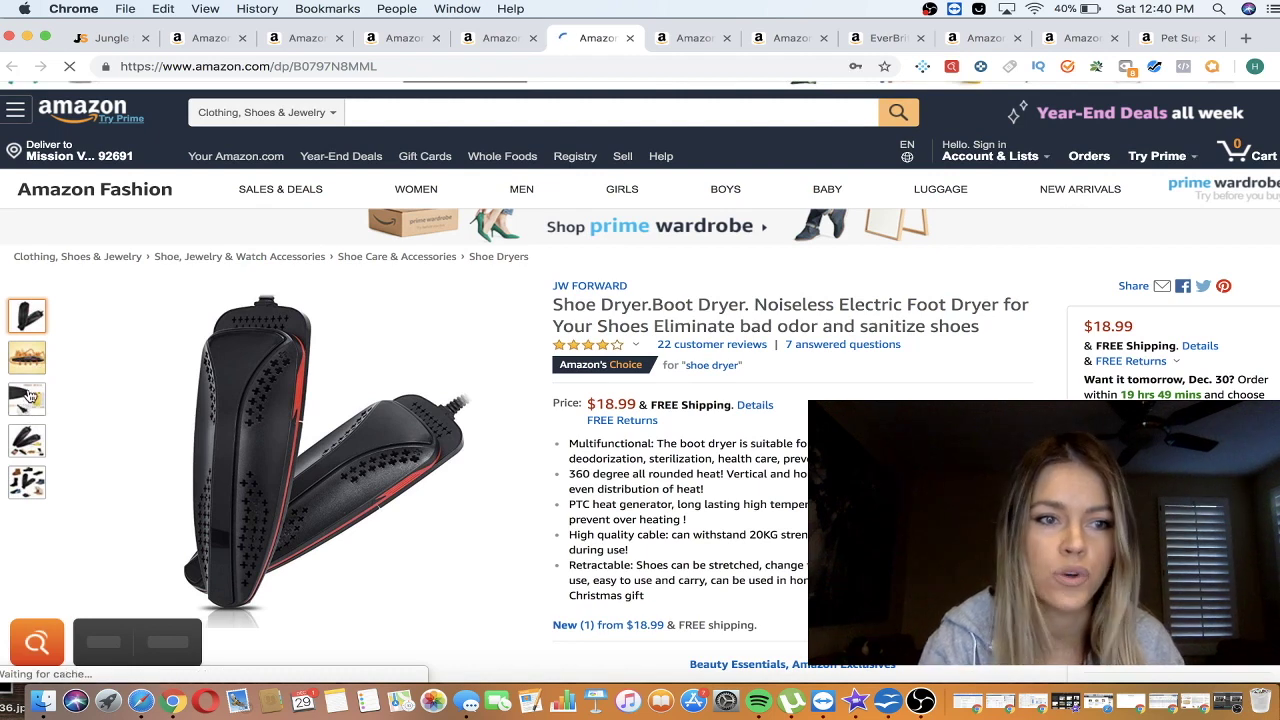
{"action": "mouse_move", "coordinate": [30, 402]}
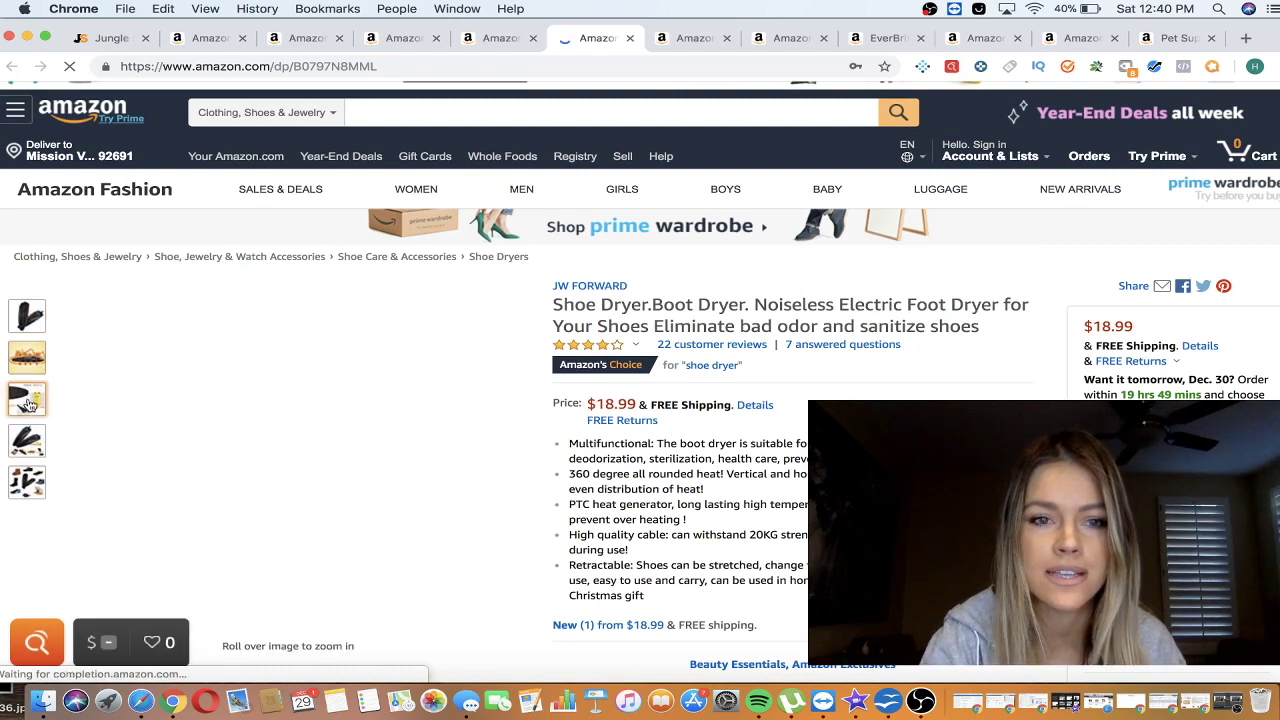
{"action": "mouse_move", "coordinate": [33, 445]}
{"action": "mouse_move", "coordinate": [30, 486]}
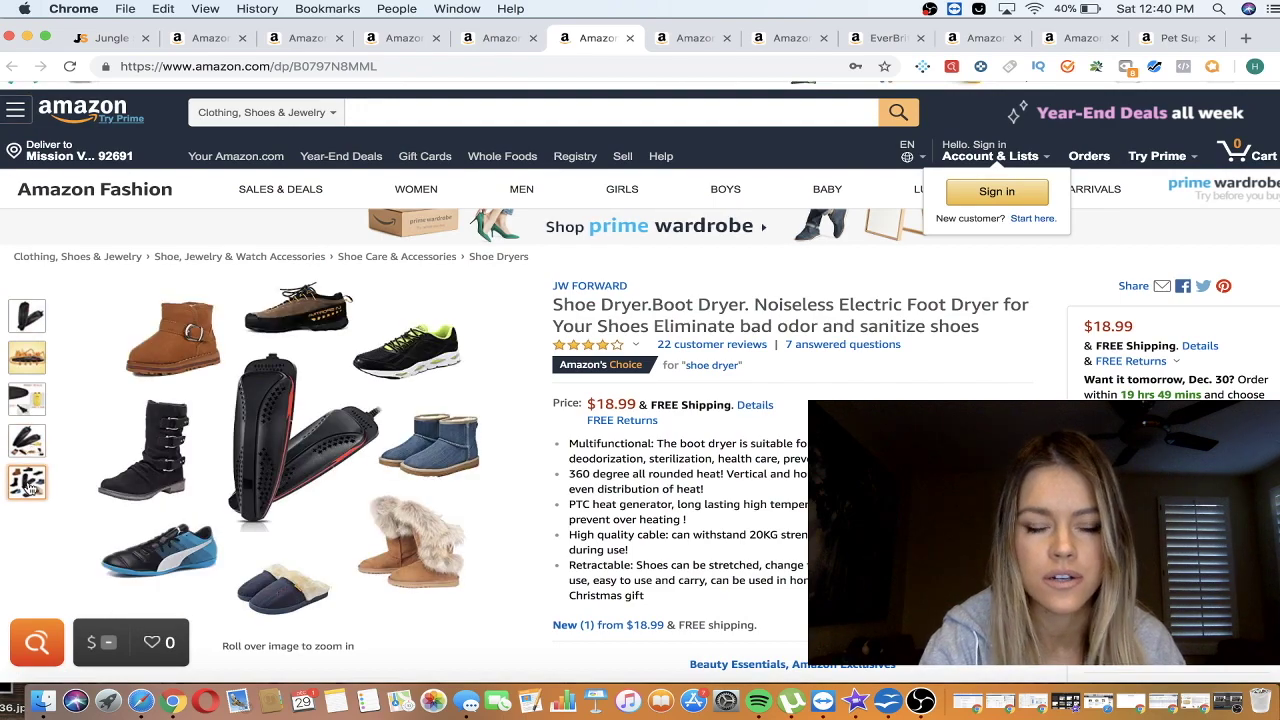
- Check the JW FORWARD dryer's rank history chart and listing details, and close the listing
{"action": "scroll", "coordinate": [667, 434], "scroll_direction": "down", "scroll_amount": 5}
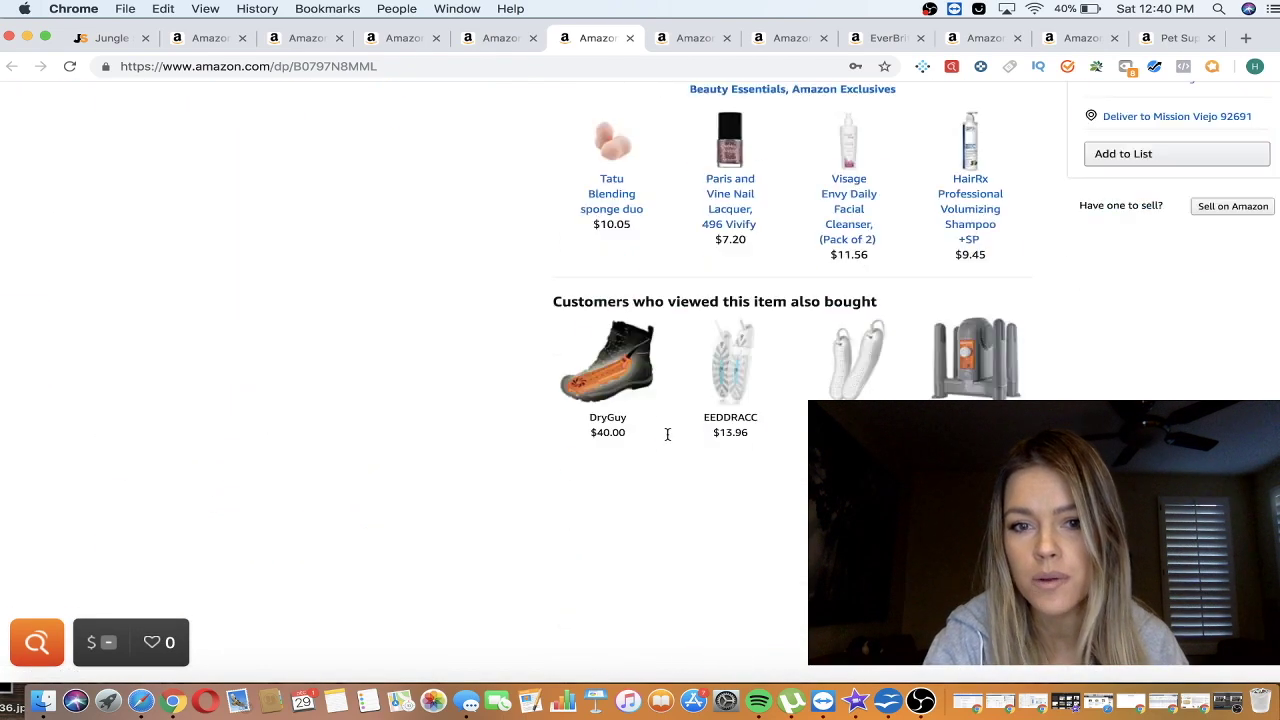
{"action": "scroll", "coordinate": [667, 434], "scroll_direction": "down", "scroll_amount": 10}
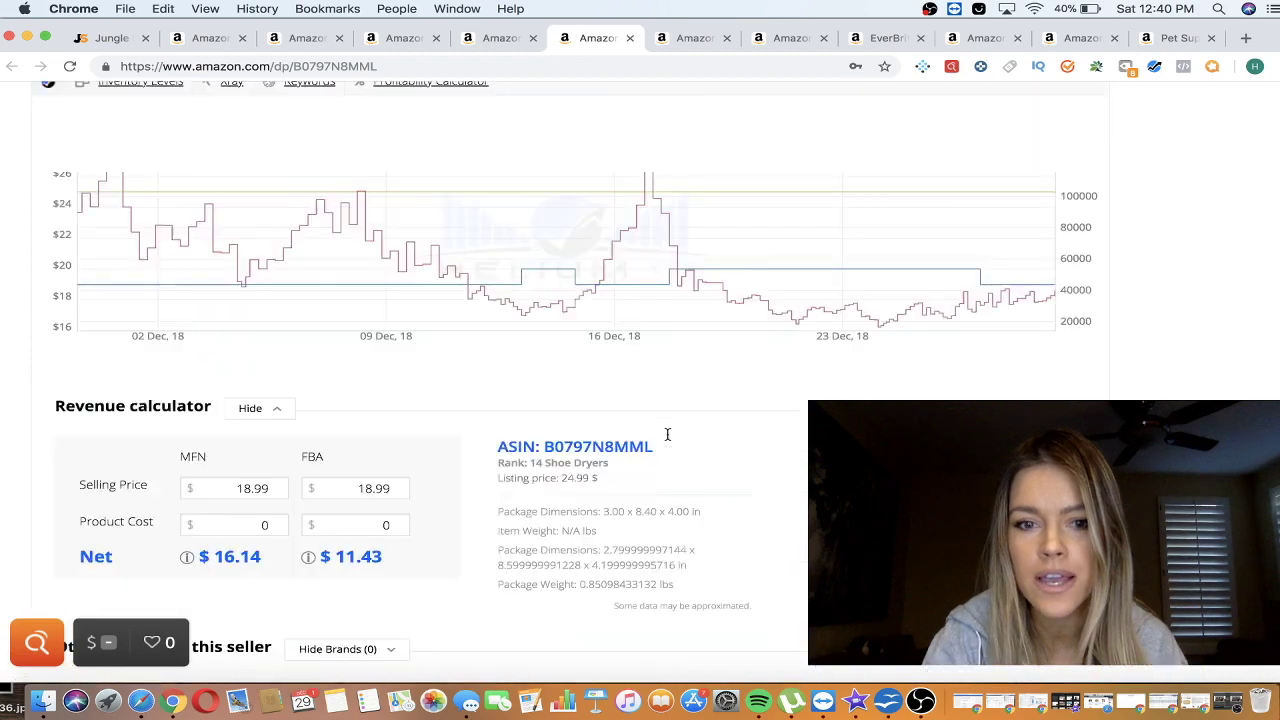
{"action": "scroll", "coordinate": [667, 434], "scroll_direction": "up", "scroll_amount": 3}
{"action": "scroll", "coordinate": [790, 280], "scroll_direction": "up", "scroll_amount": 10}
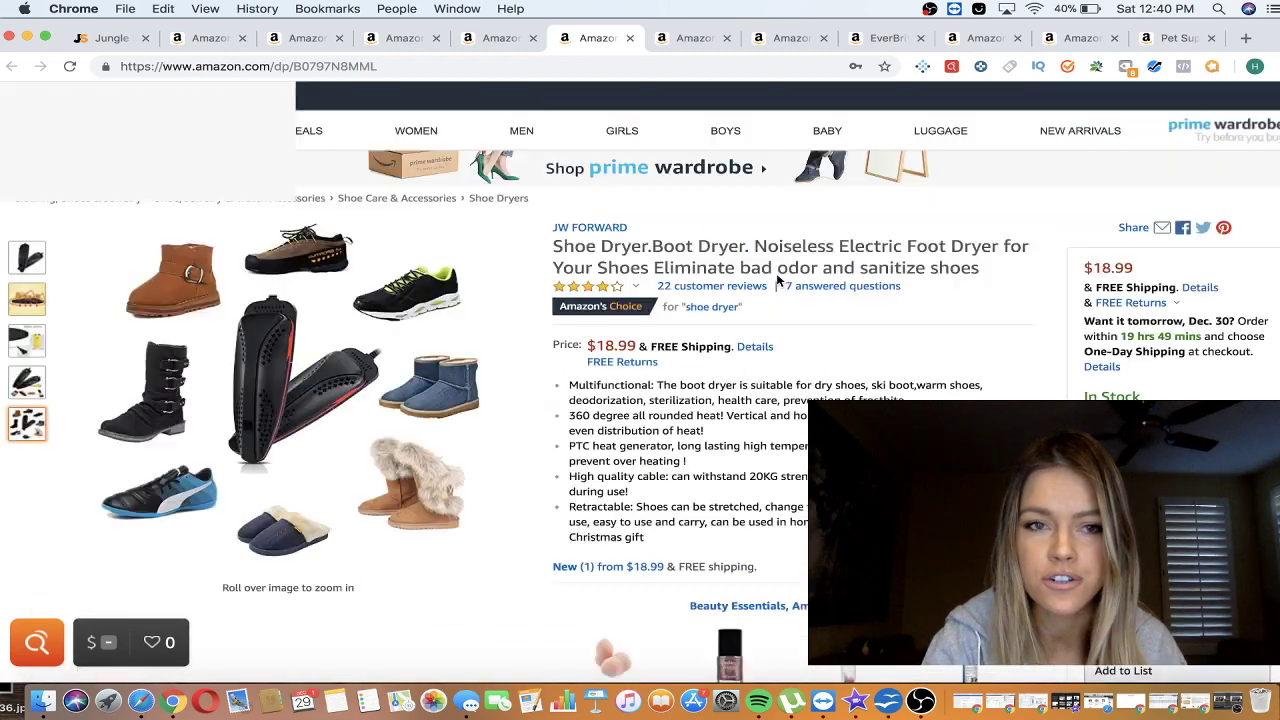
{"action": "scroll", "coordinate": [778, 280], "scroll_direction": "up", "scroll_amount": 2}
{"action": "left_click", "coordinate": [483, 38]}
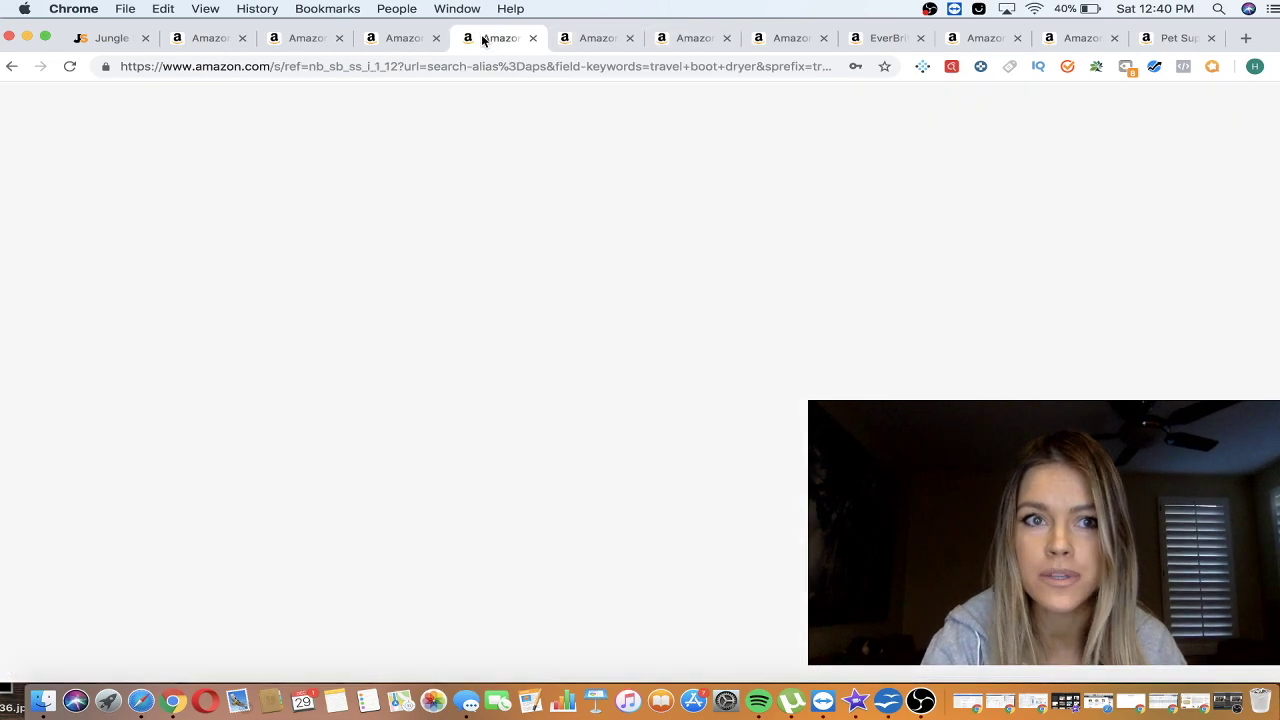
{"action": "left_click", "coordinate": [621, 38]}
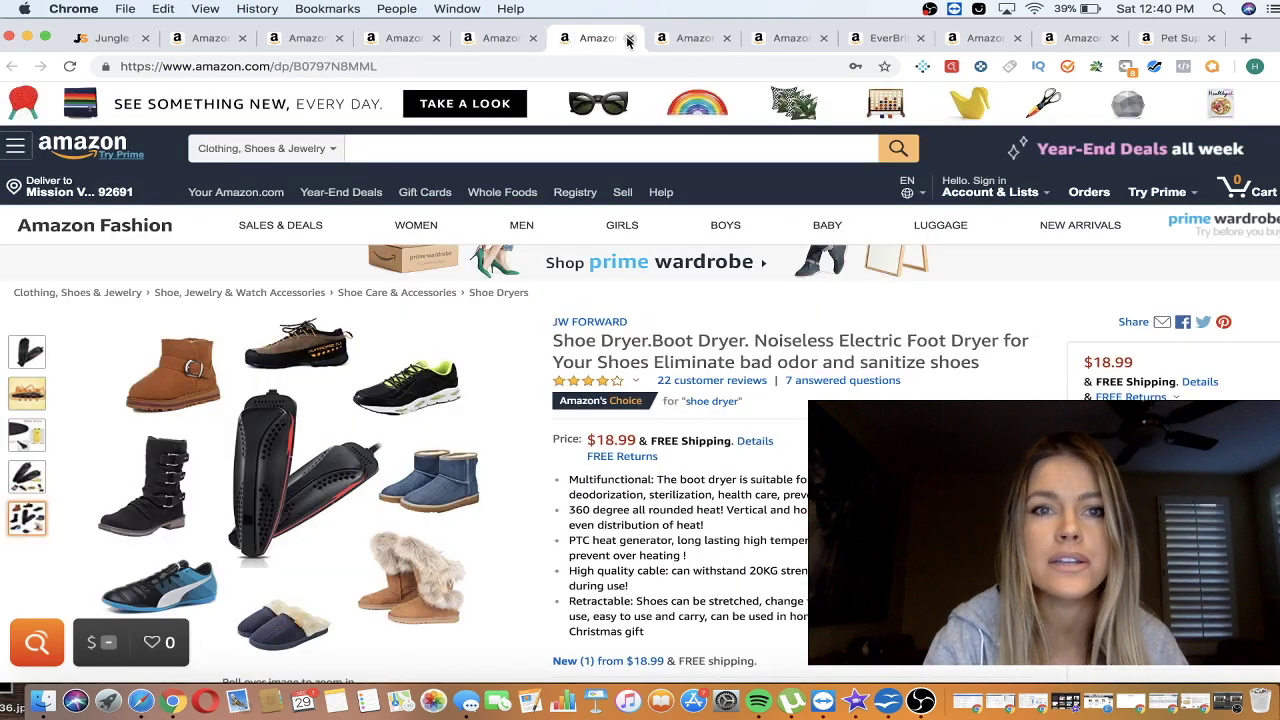
{"action": "left_click", "coordinate": [628, 38]}
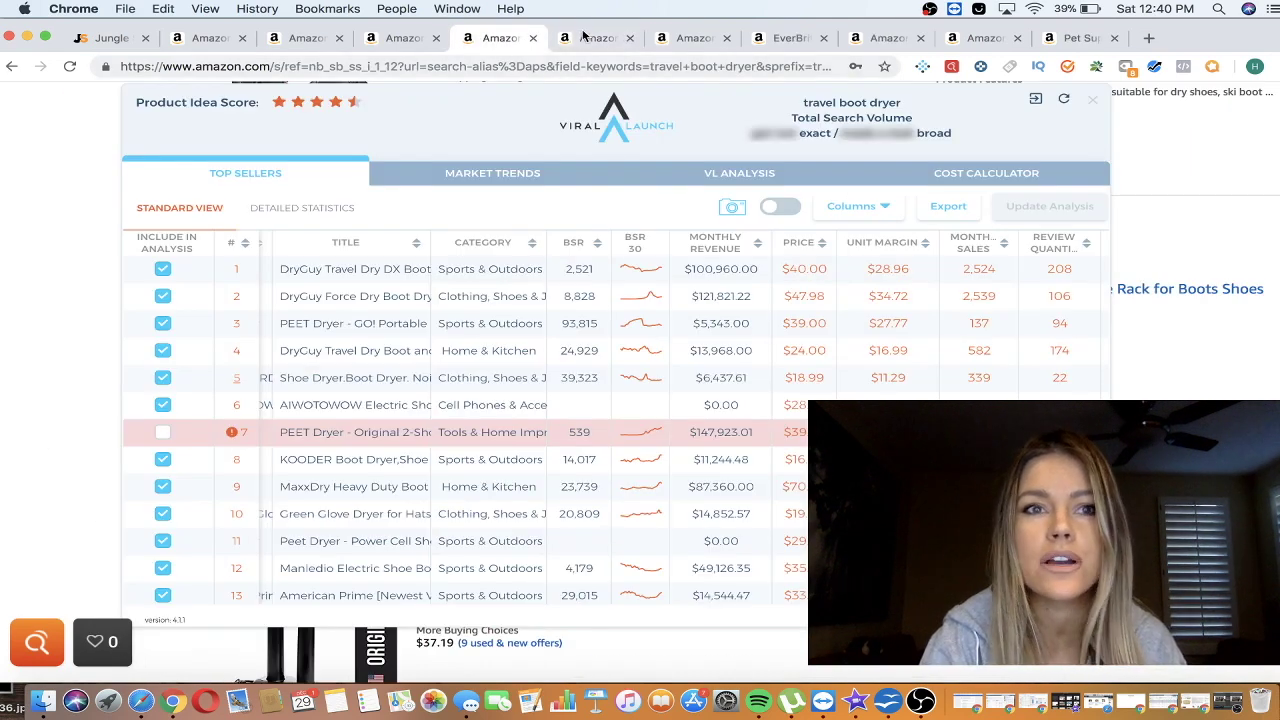
- From the DYEOF flea tick collar listing, search All Departments for the suggested term "flea collar for dogs"
{"action": "left_click", "coordinate": [590, 39]}
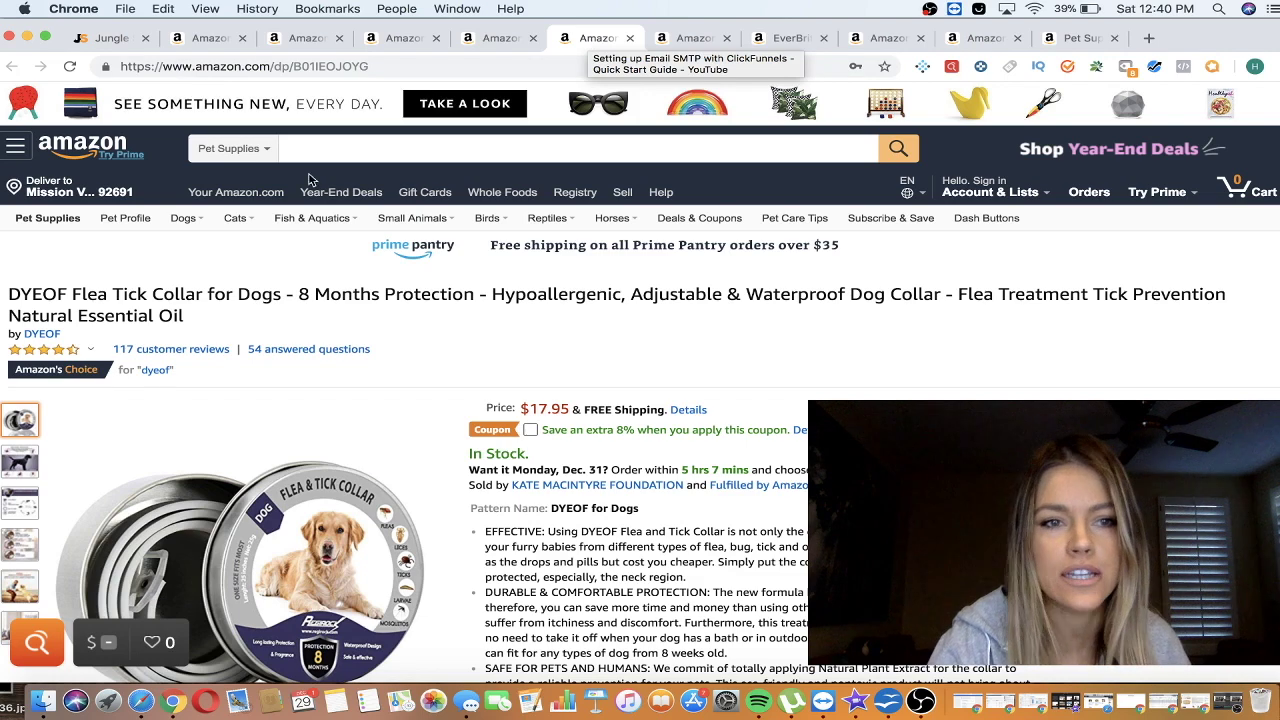
{"action": "left_click", "coordinate": [272, 148]}
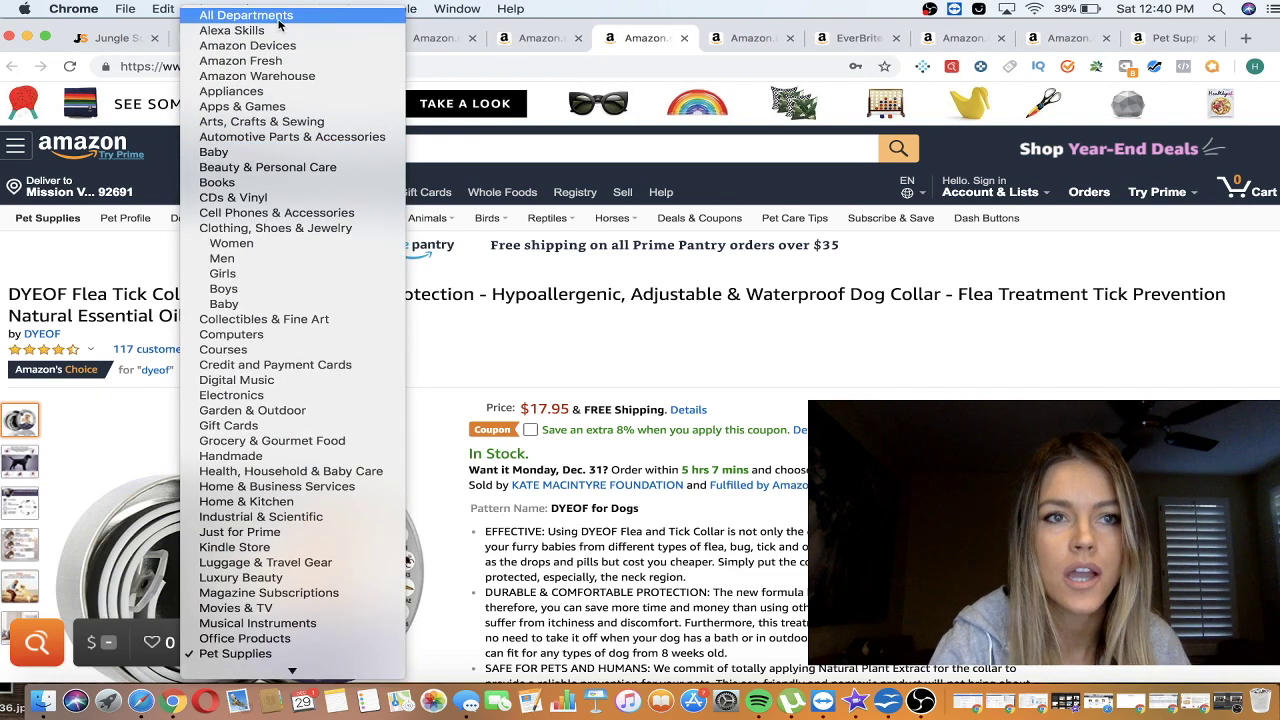
{"action": "left_click", "coordinate": [279, 16]}
{"action": "left_click", "coordinate": [373, 156]}
{"action": "type", "text": "fle"}
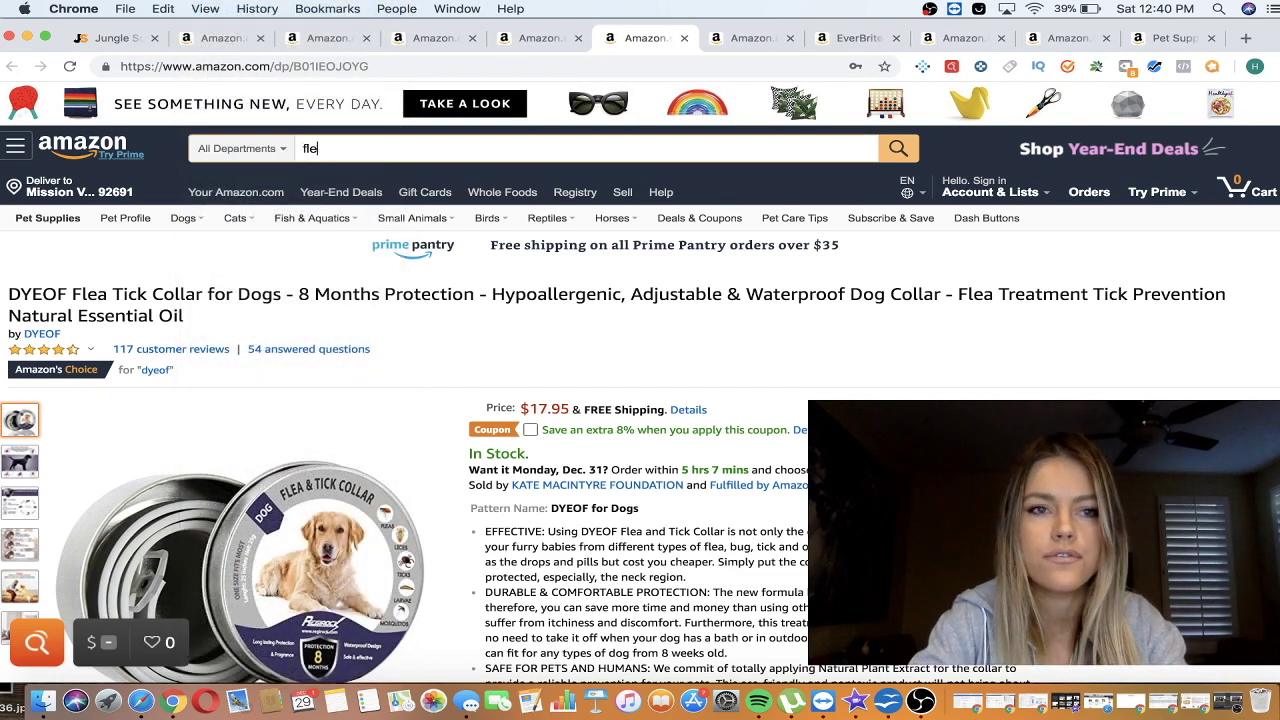
{"action": "type", "text": "a c"}
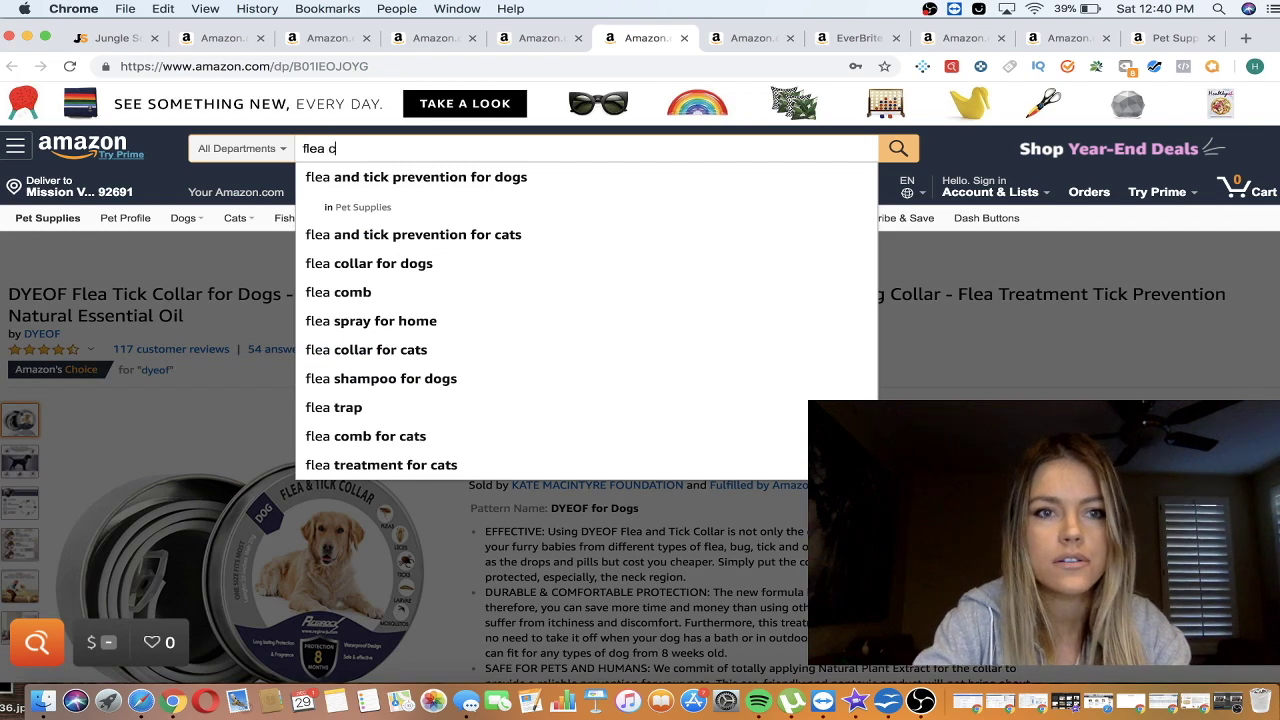
{"action": "left_click", "coordinate": [367, 183]}
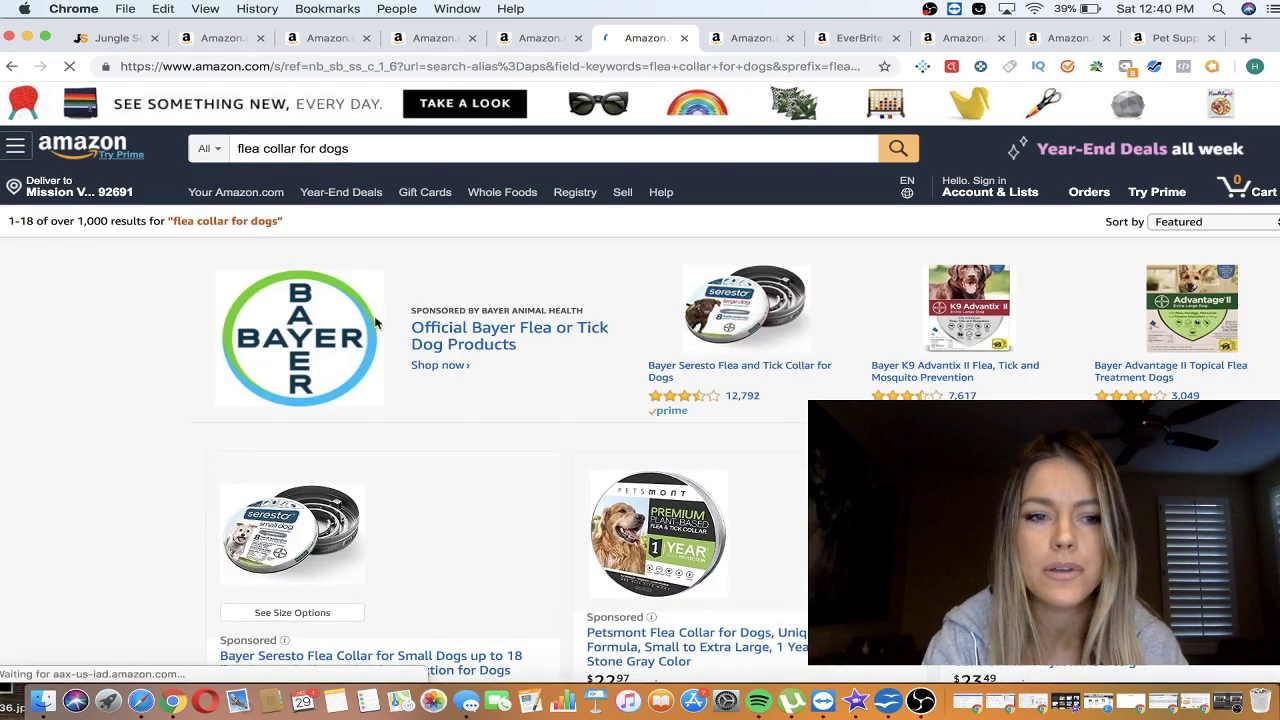
- Skim the flea collar for dogs results for brands, prices, review counts and sales ranks, and close them
{"action": "scroll", "coordinate": [386, 423], "scroll_direction": "down", "scroll_amount": 5}
{"action": "scroll", "coordinate": [389, 422], "scroll_direction": "down", "scroll_amount": 1}
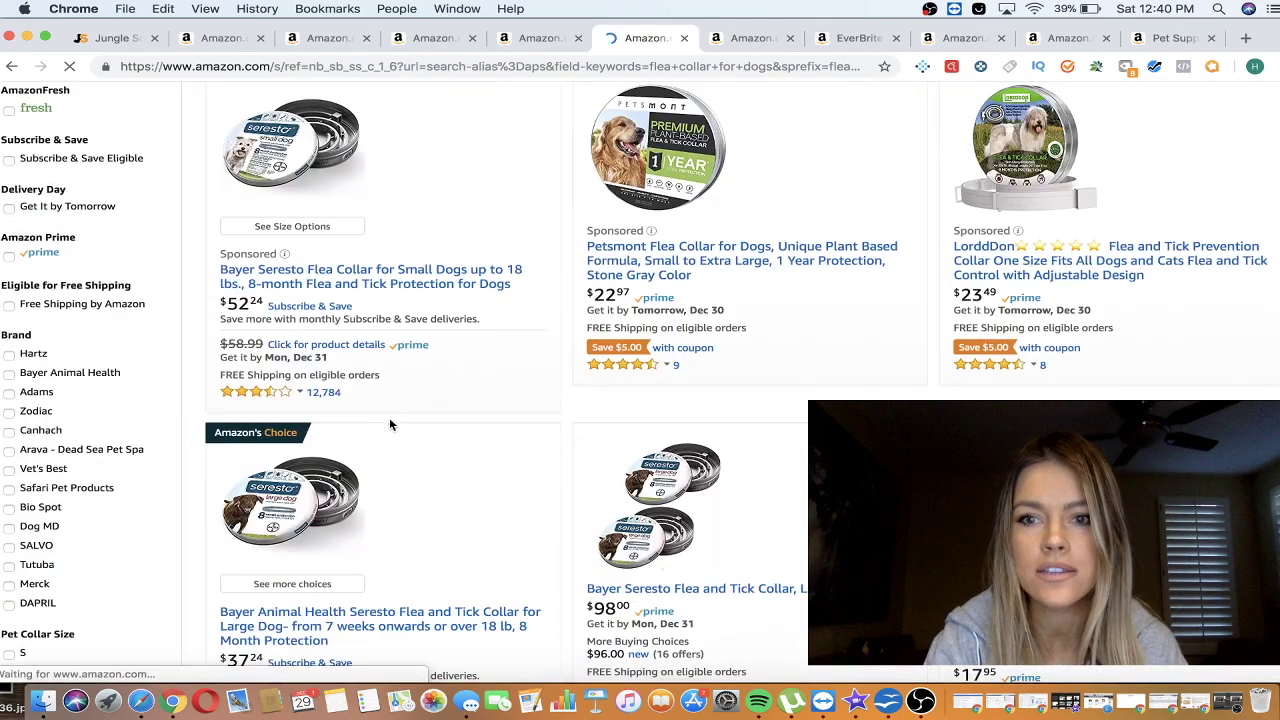
{"action": "scroll", "coordinate": [389, 422], "scroll_direction": "down", "scroll_amount": 5}
{"action": "scroll", "coordinate": [390, 425], "scroll_direction": "down", "scroll_amount": 2}
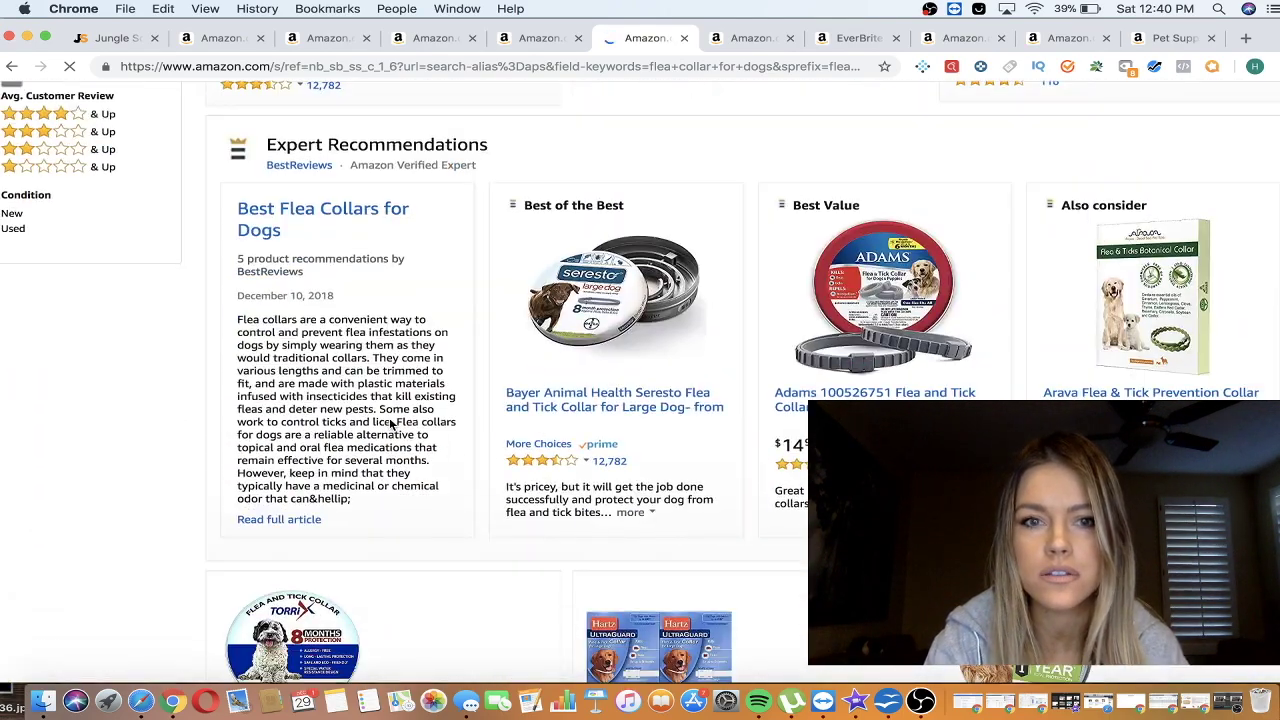
{"action": "scroll", "coordinate": [390, 424], "scroll_direction": "down", "scroll_amount": 3}
{"action": "scroll", "coordinate": [389, 420], "scroll_direction": "down", "scroll_amount": 3}
{"action": "scroll", "coordinate": [390, 419], "scroll_direction": "down", "scroll_amount": 3}
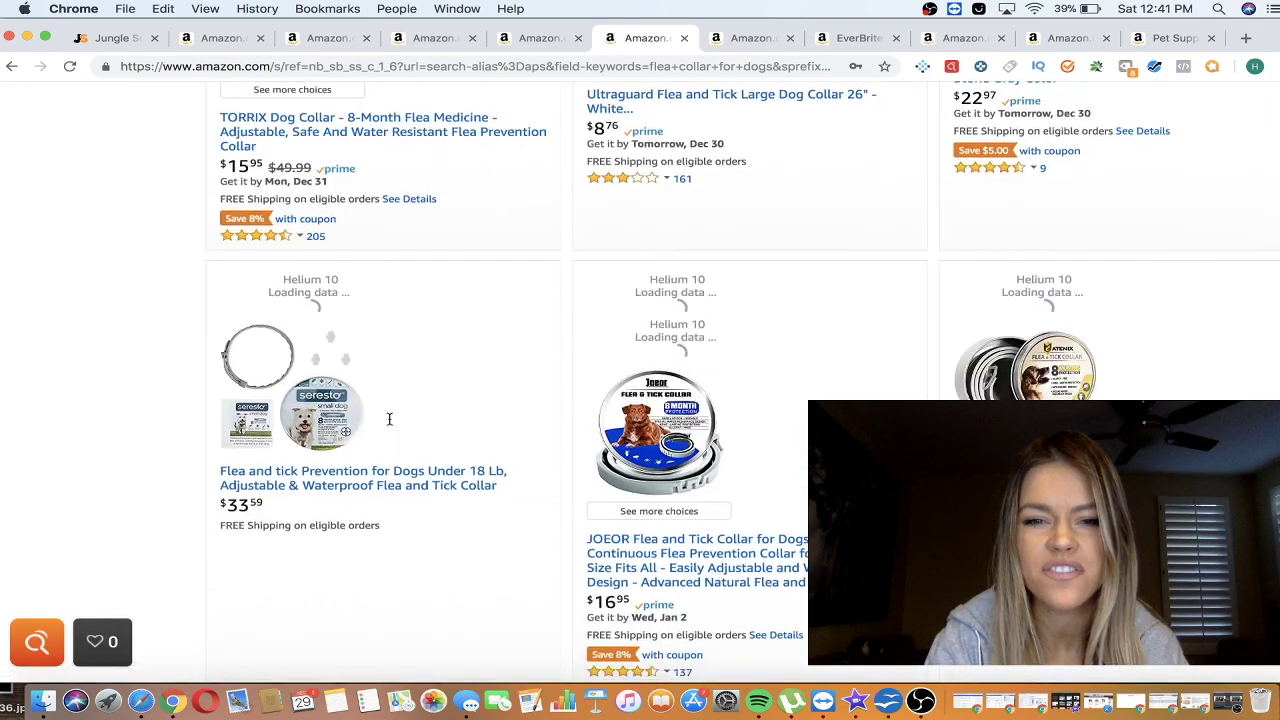
{"action": "scroll", "coordinate": [483, 439], "scroll_direction": "down", "scroll_amount": 3}
{"action": "scroll", "coordinate": [483, 442], "scroll_direction": "down", "scroll_amount": 3}
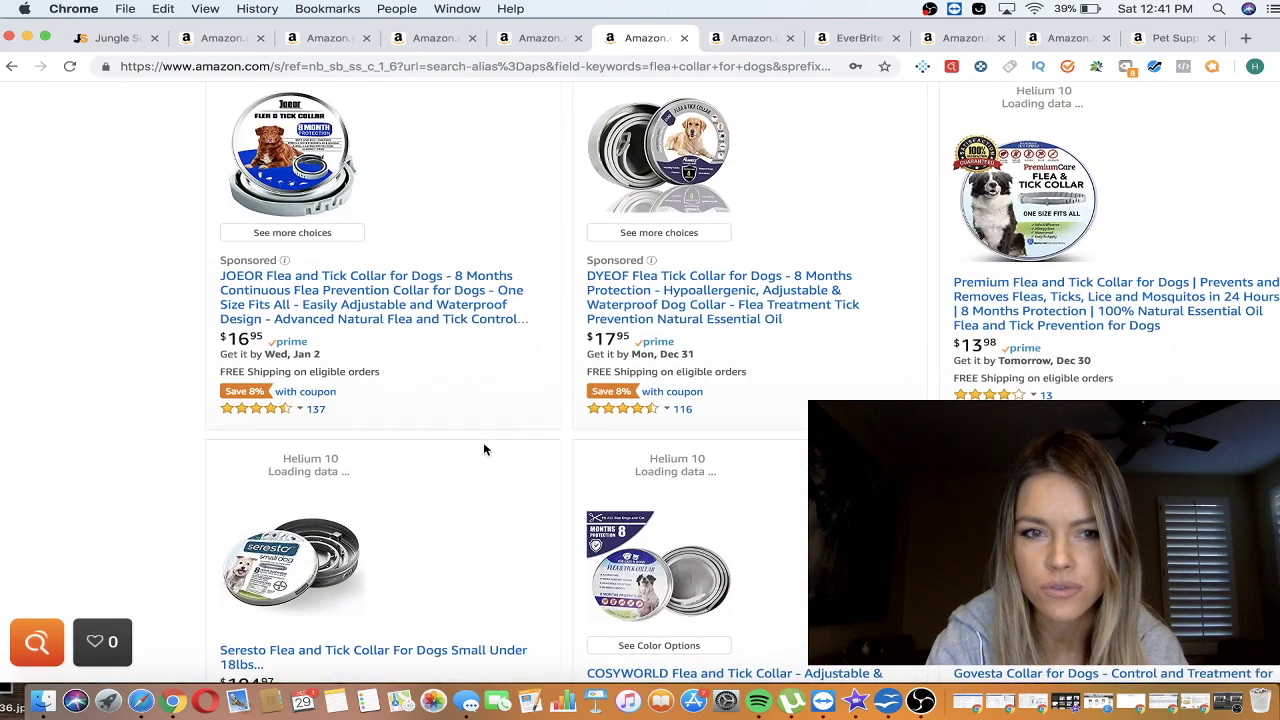
{"action": "scroll", "coordinate": [462, 432], "scroll_direction": "down", "scroll_amount": 5}
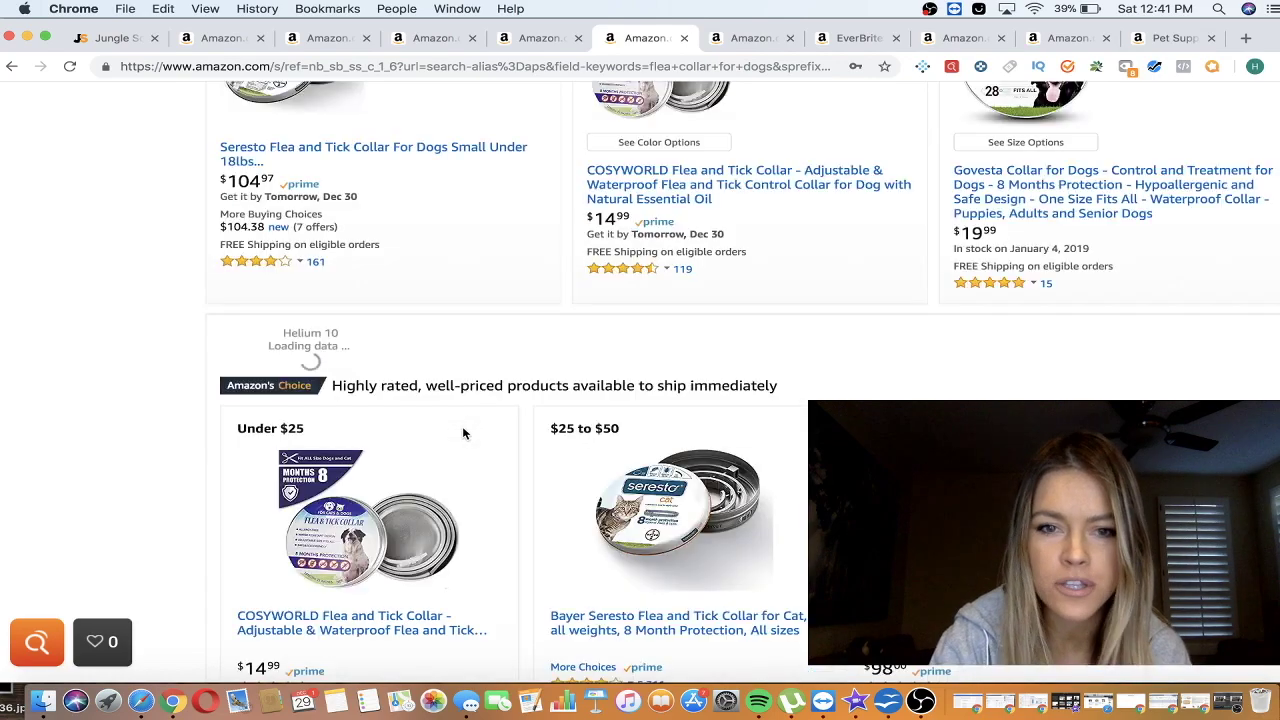
{"action": "scroll", "coordinate": [463, 432], "scroll_direction": "down", "scroll_amount": 3}
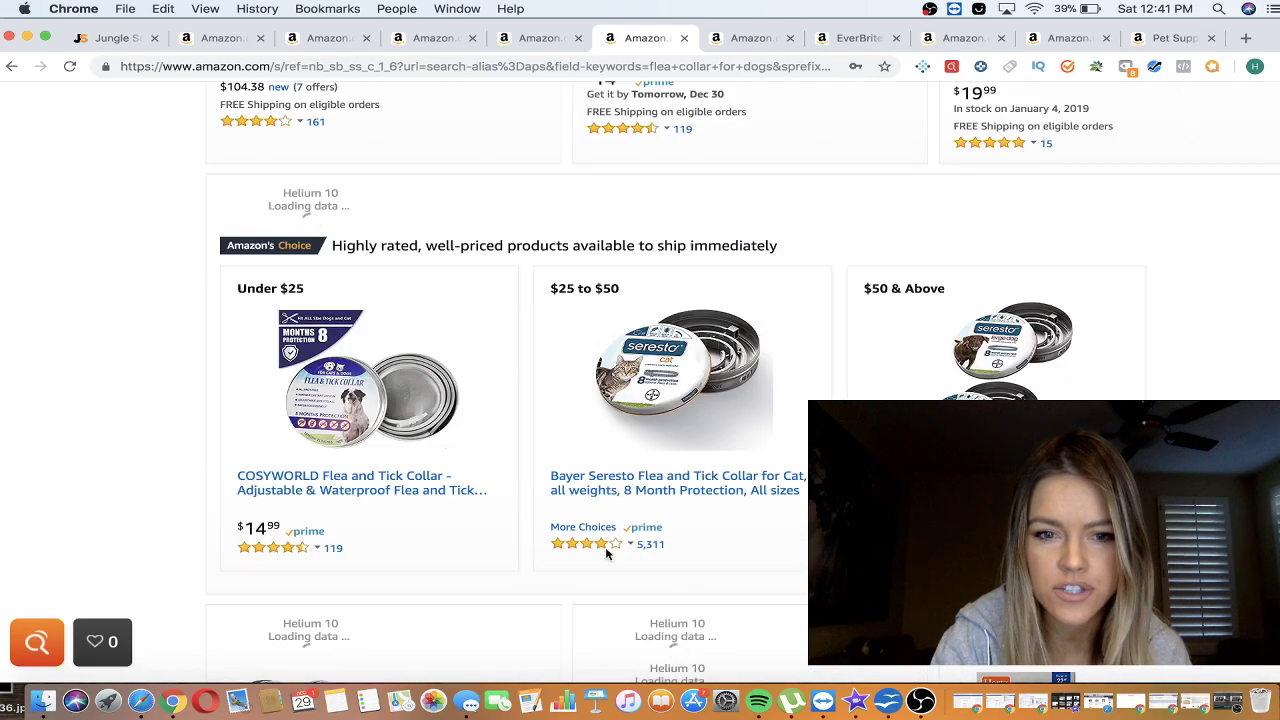
{"action": "scroll", "coordinate": [659, 559], "scroll_direction": "up", "scroll_amount": 15}
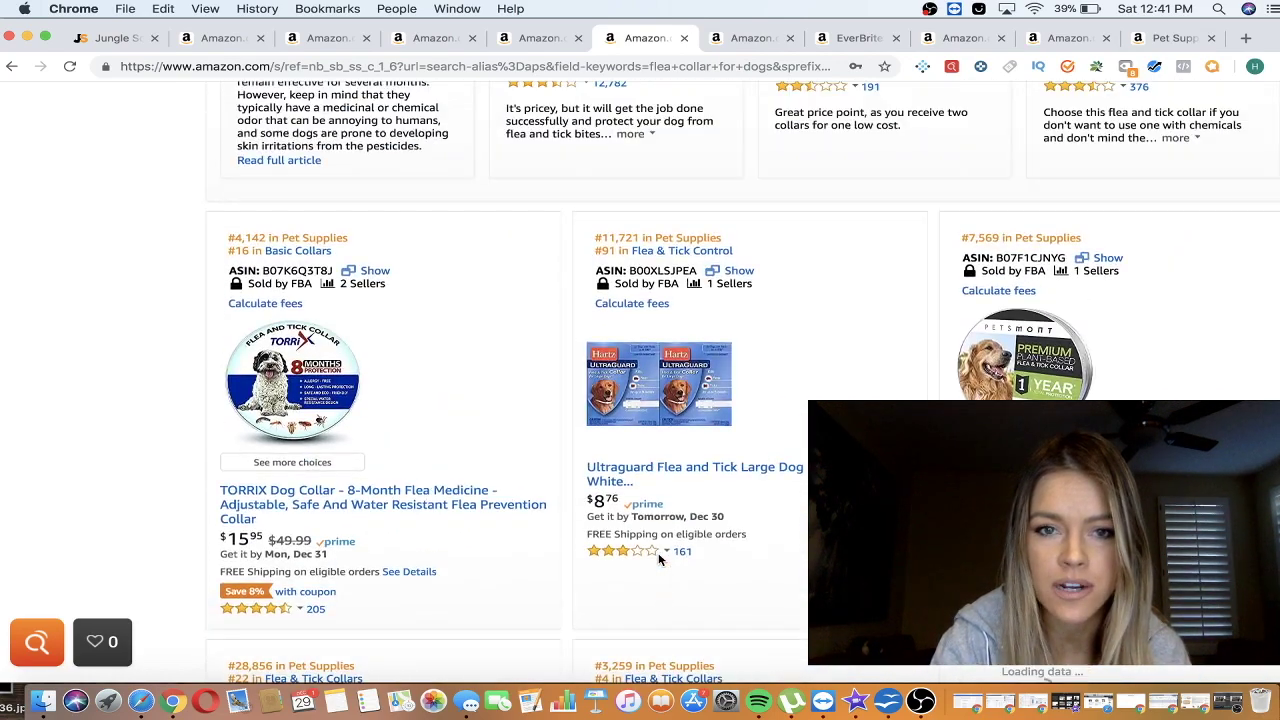
{"action": "left_click", "coordinate": [684, 40]}
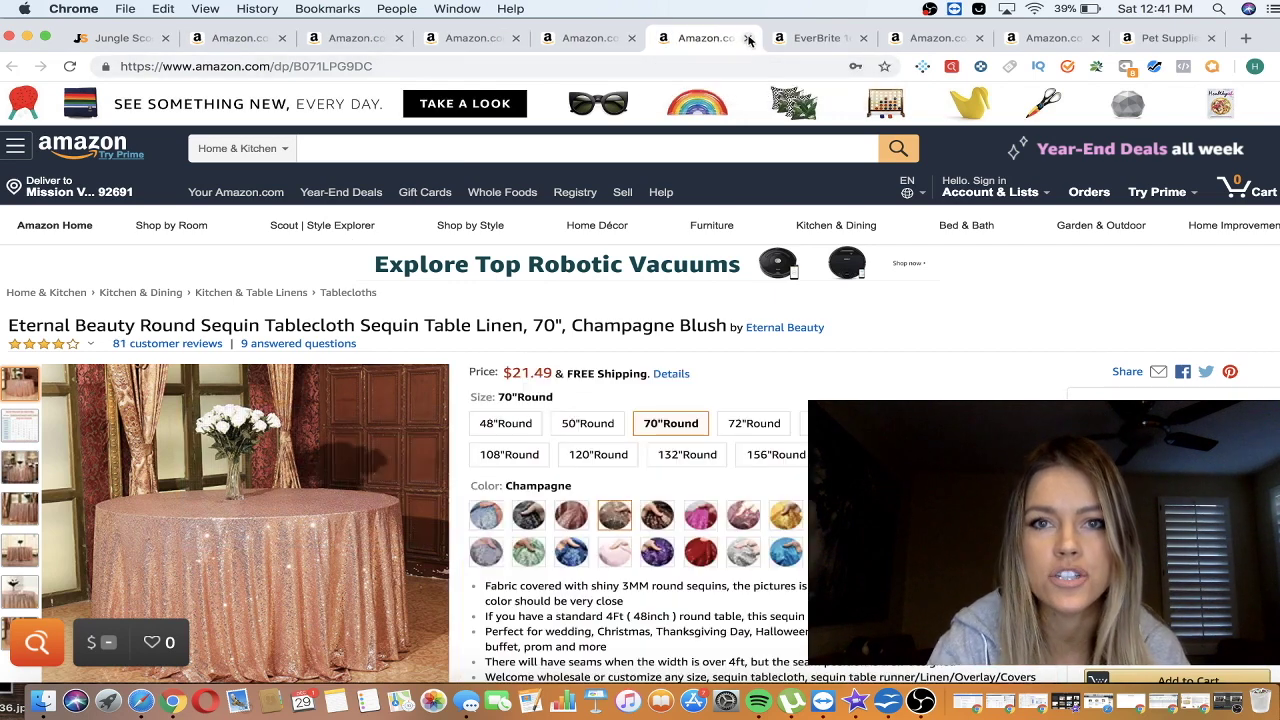
- Close the sequin tablecloth listing and view the EverBrite 16-pack Mini LED Flashlight Set's price and features
{"action": "left_click", "coordinate": [748, 40]}
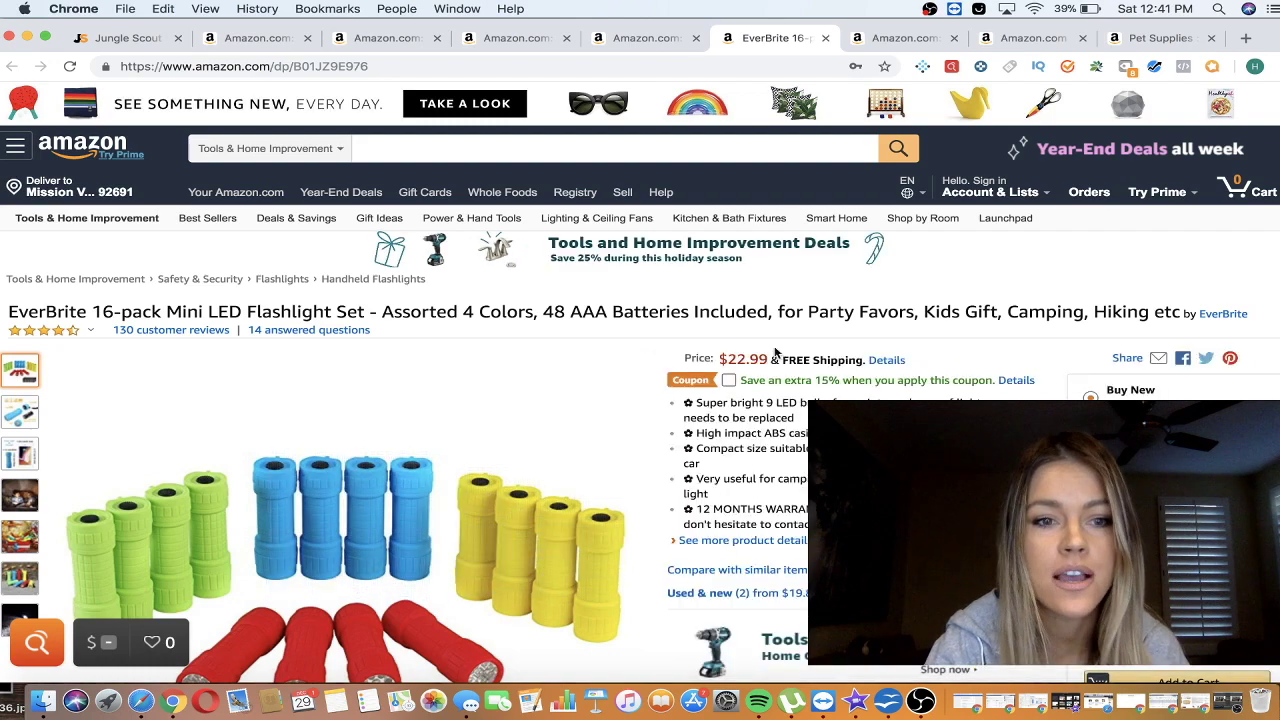
{"action": "scroll", "coordinate": [762, 403], "scroll_direction": "down", "scroll_amount": 1}
{"action": "scroll", "coordinate": [762, 403], "scroll_direction": "up", "scroll_amount": 1}
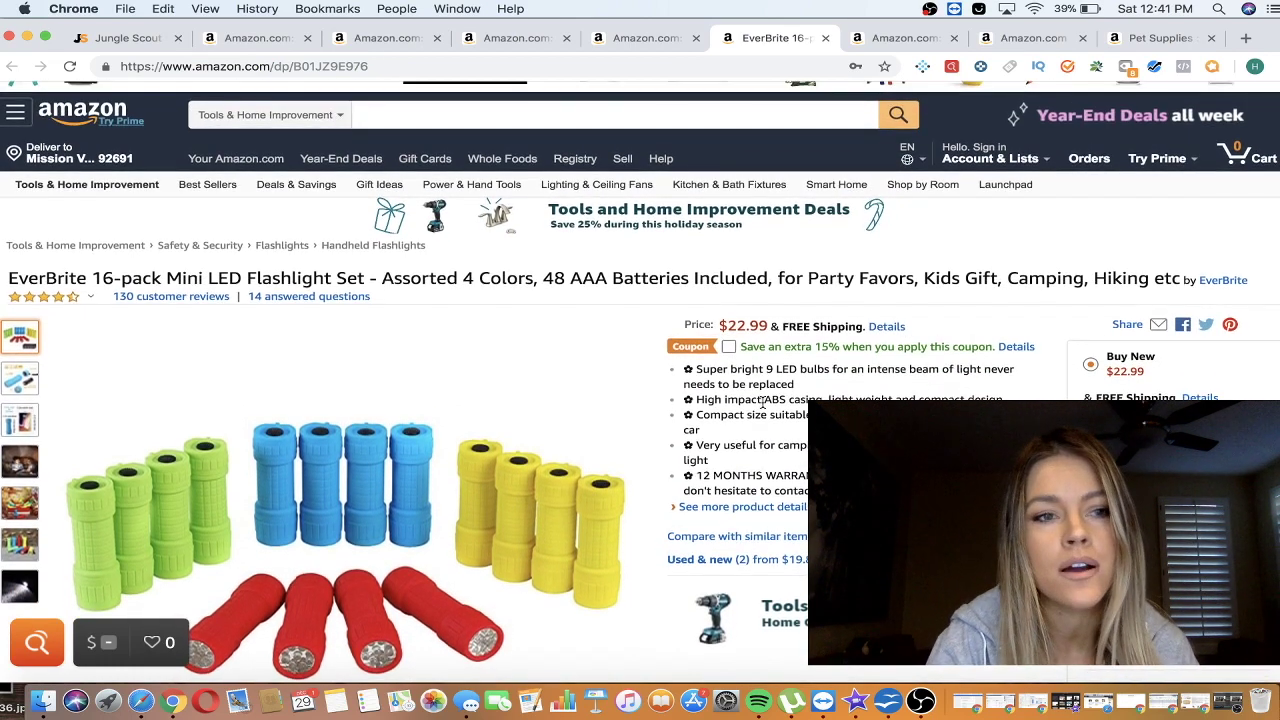
- Set the search scope to All Departments and examine the EverBrite listing's 30-day rank chart and related products
{"action": "left_click", "coordinate": [265, 114]}
{"action": "left_click", "coordinate": [246, 15]}
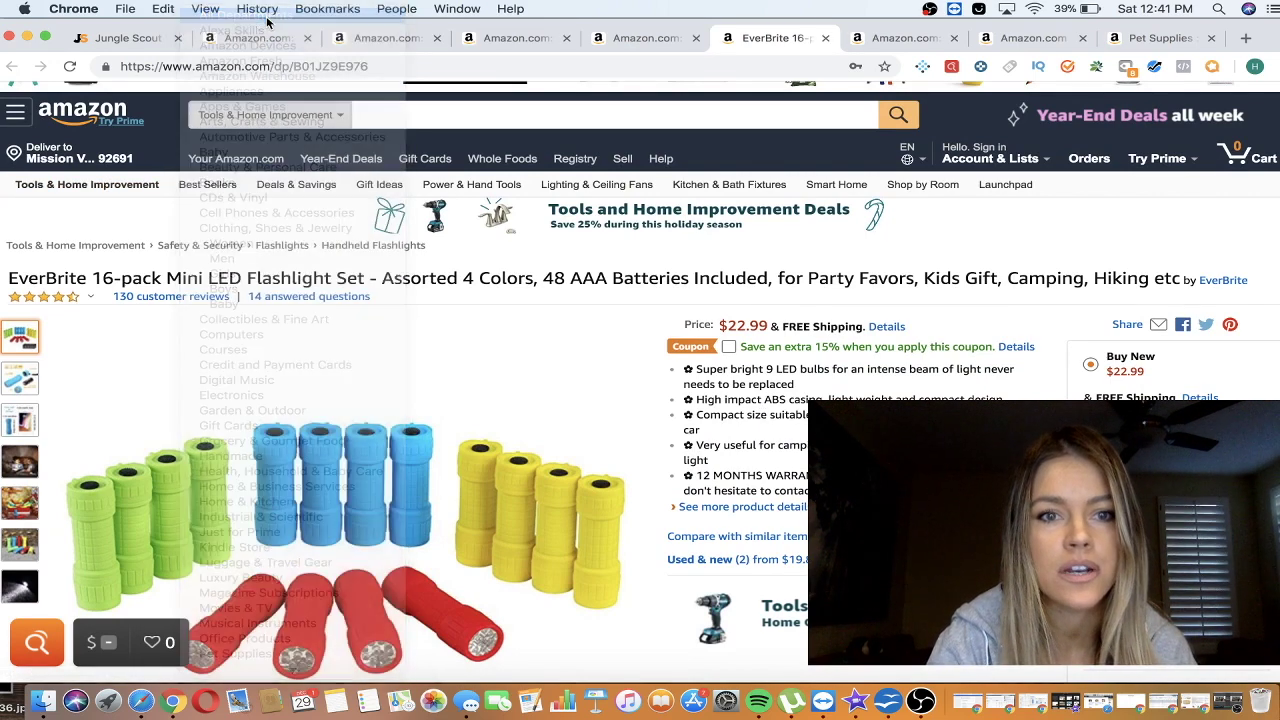
{"action": "scroll", "coordinate": [255, 559], "scroll_direction": "down", "scroll_amount": 3}
{"action": "scroll", "coordinate": [255, 559], "scroll_direction": "down", "scroll_amount": 10}
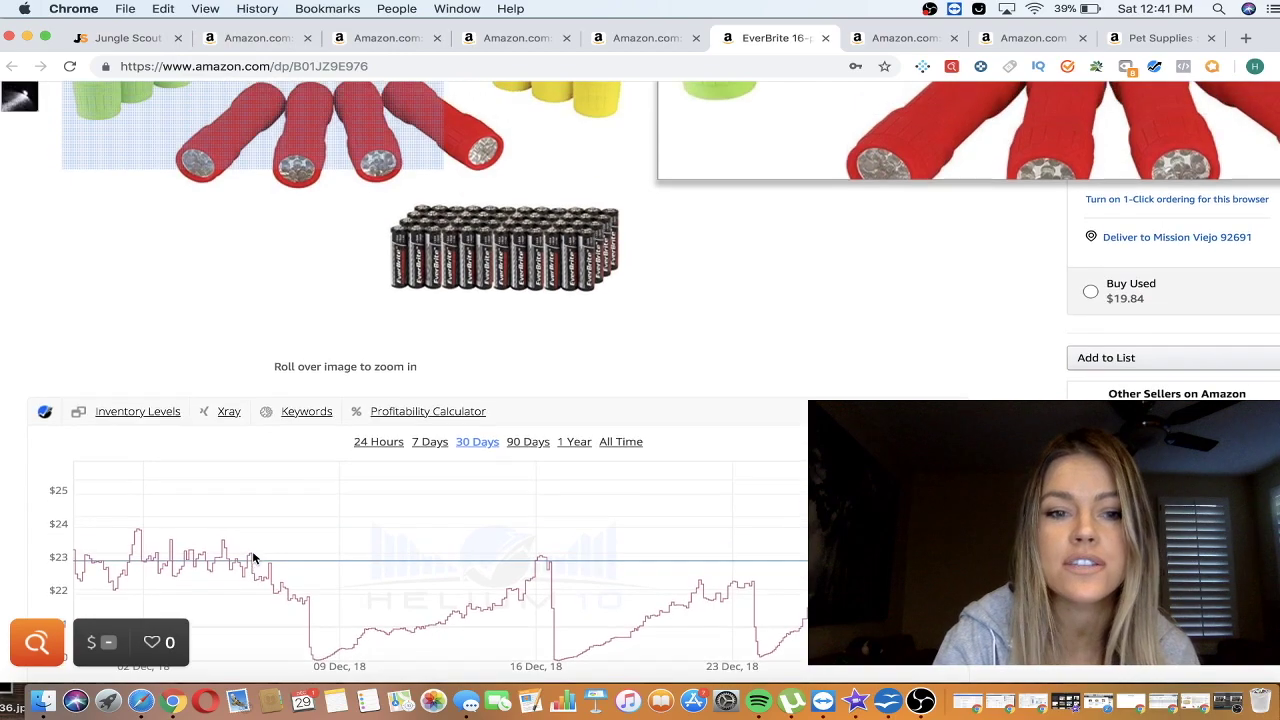
{"action": "scroll", "coordinate": [255, 559], "scroll_direction": "up", "scroll_amount": 15}
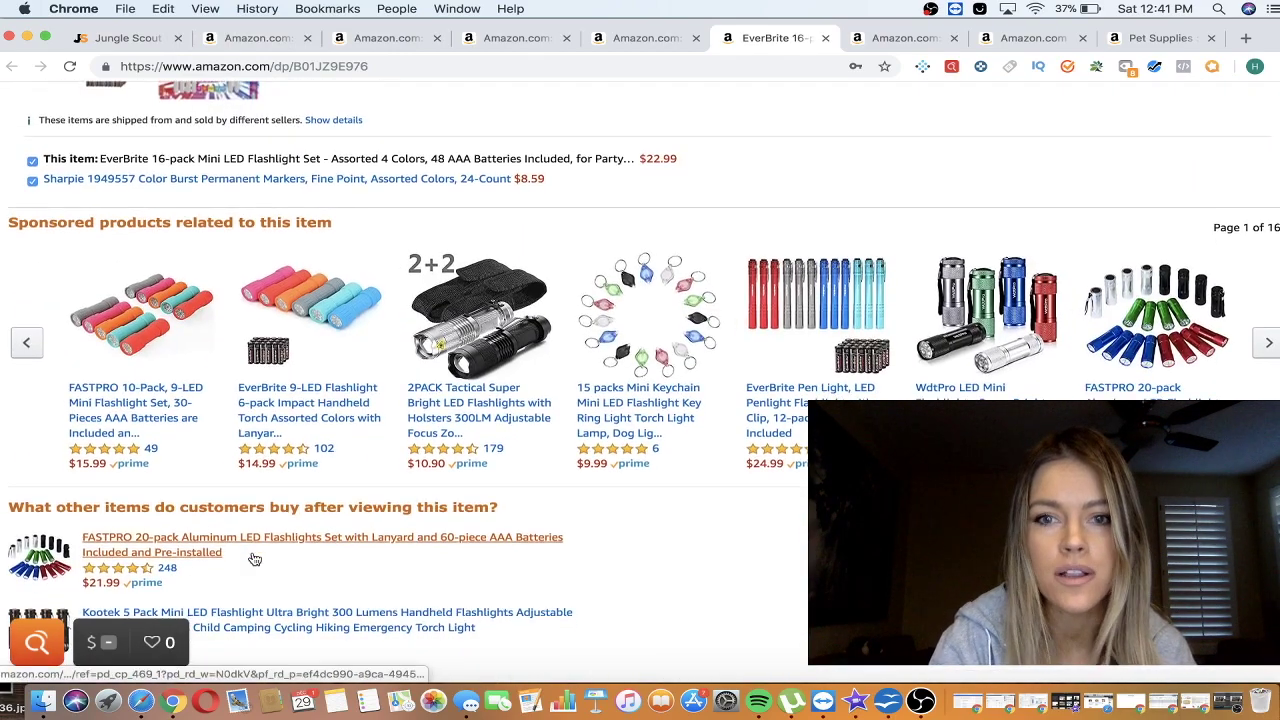
{"action": "scroll", "coordinate": [314, 315], "scroll_direction": "down", "scroll_amount": 1}
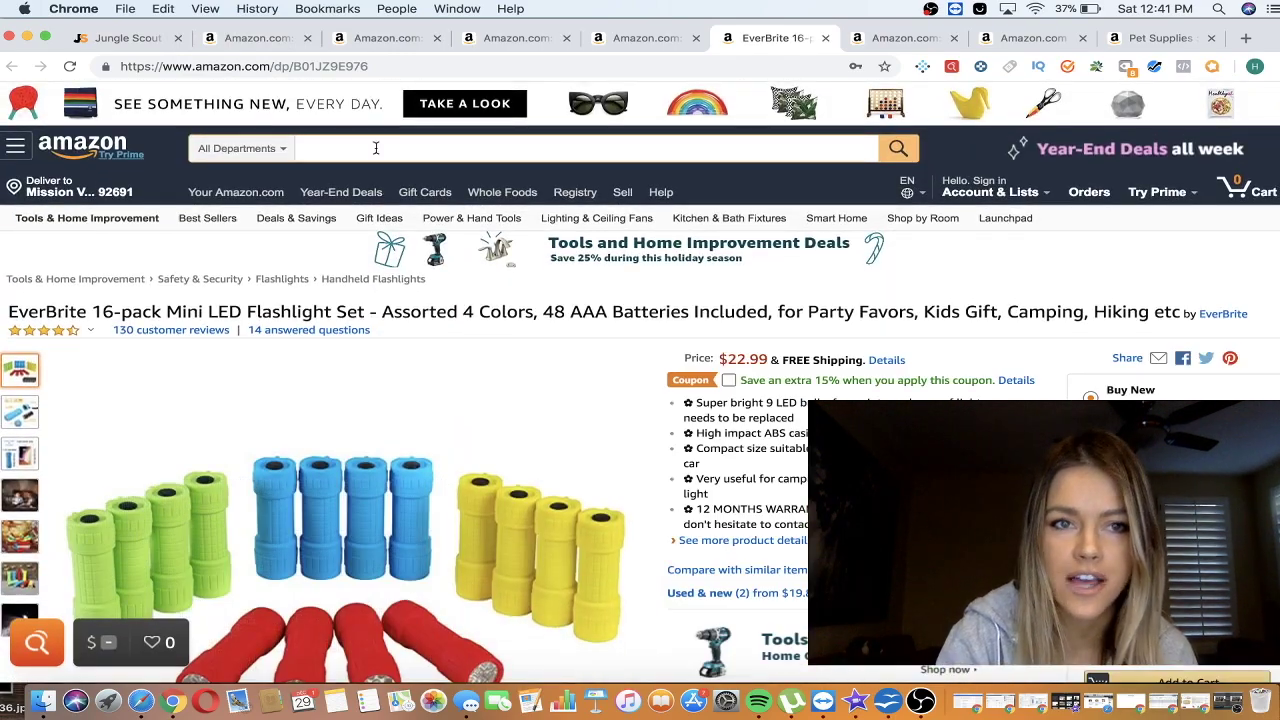
- Search all departments for "flashlight kit"
{"action": "type", "text": "flashlight k"}
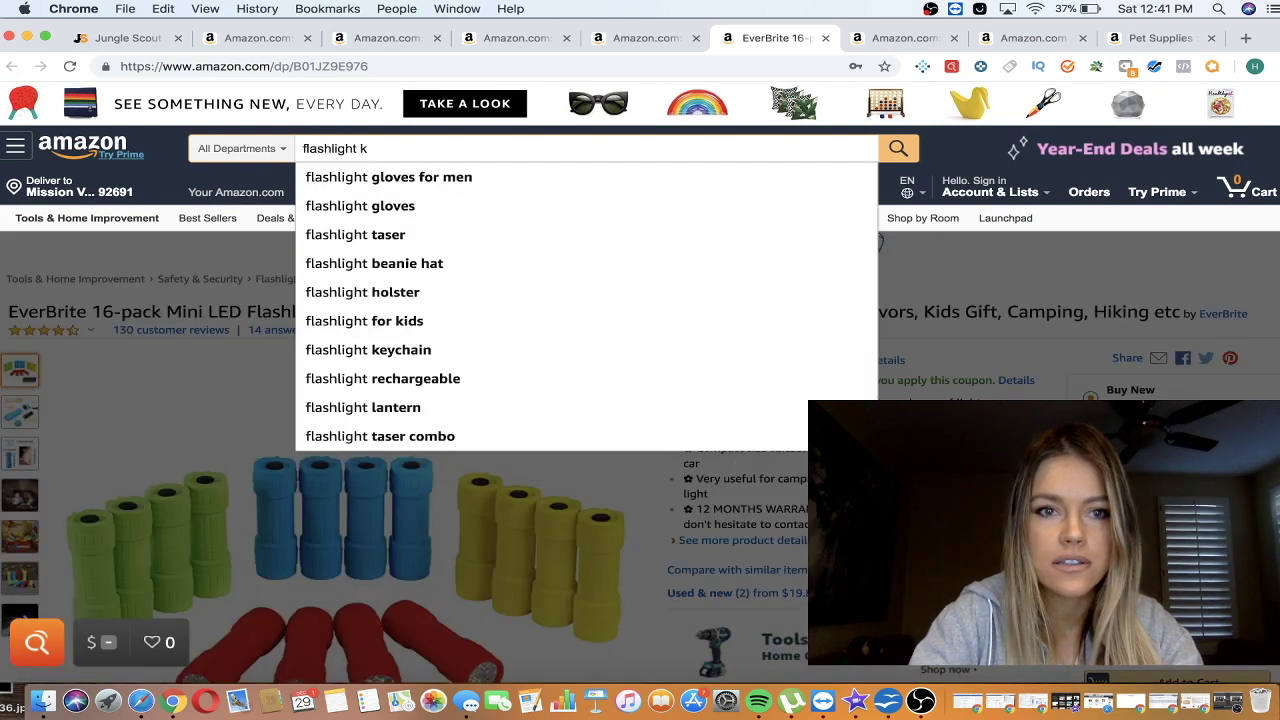
{"action": "type", "text": "it"}
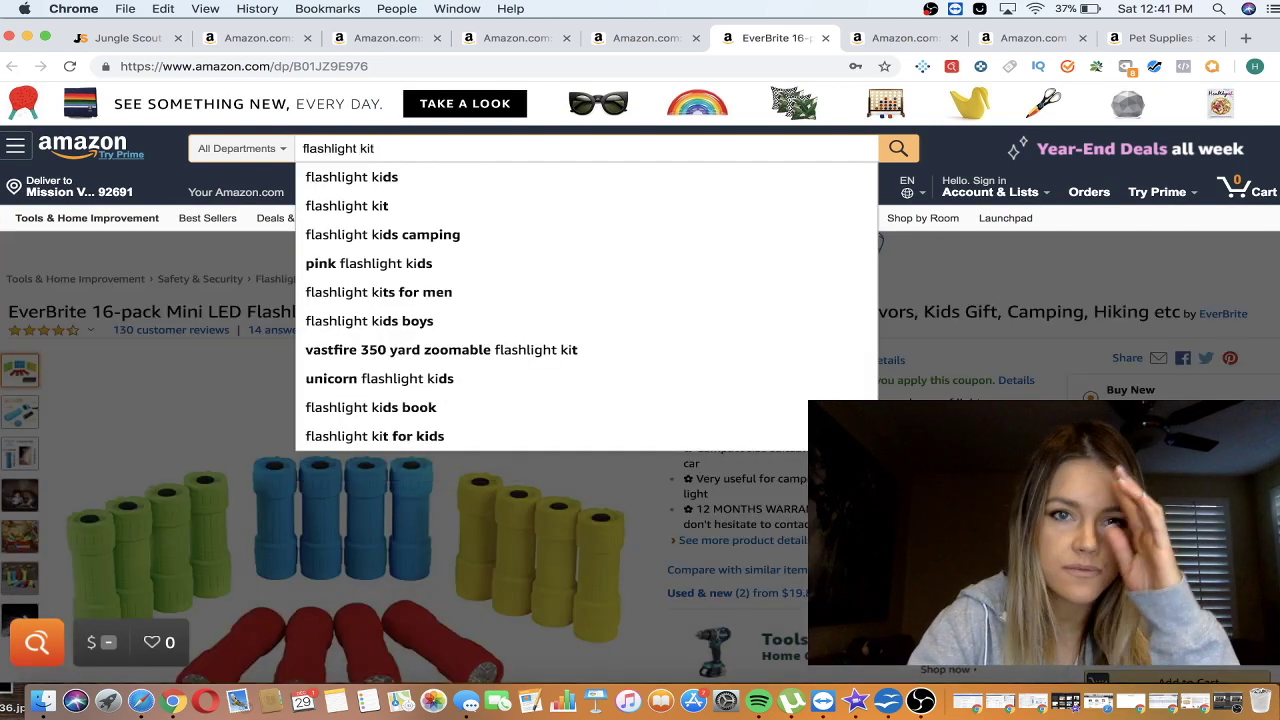
{"action": "key", "text": "Return"}
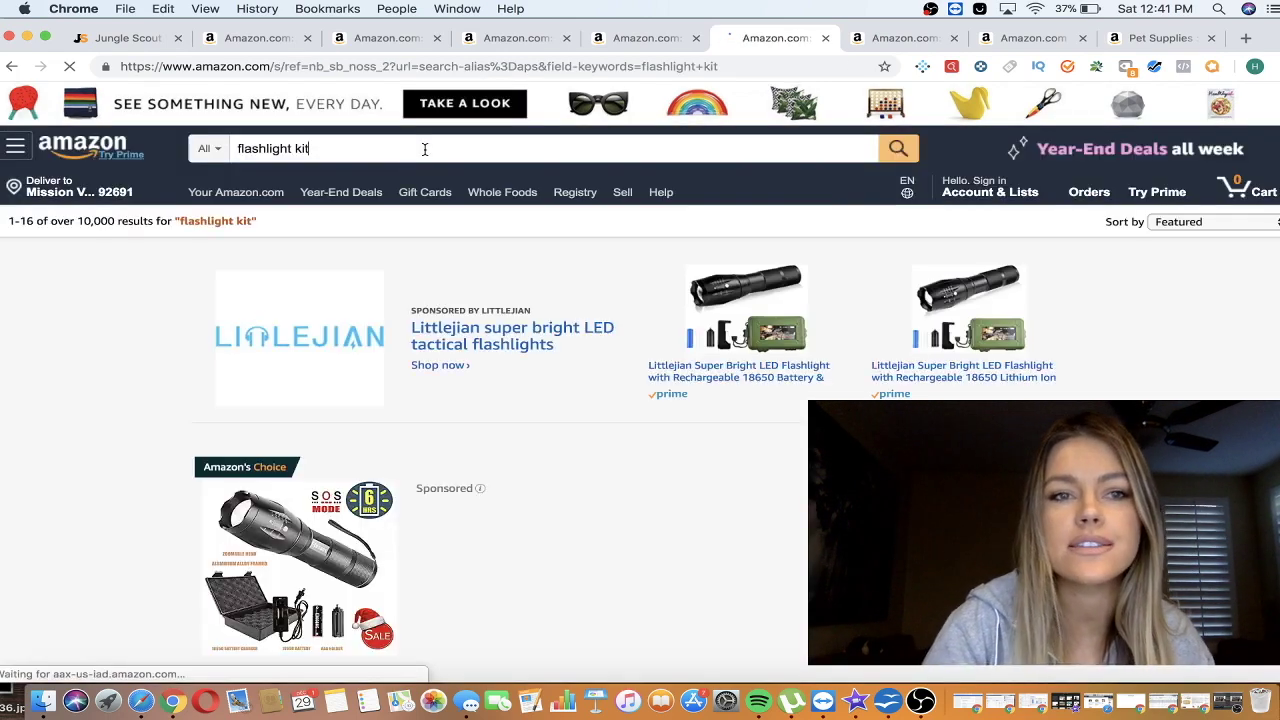
- Change the all-departments search from "flashlight kit" to "flashlight set" and run it
{"action": "key", "text": "BackSpace"}
{"action": "key", "text": "BackSpace"}
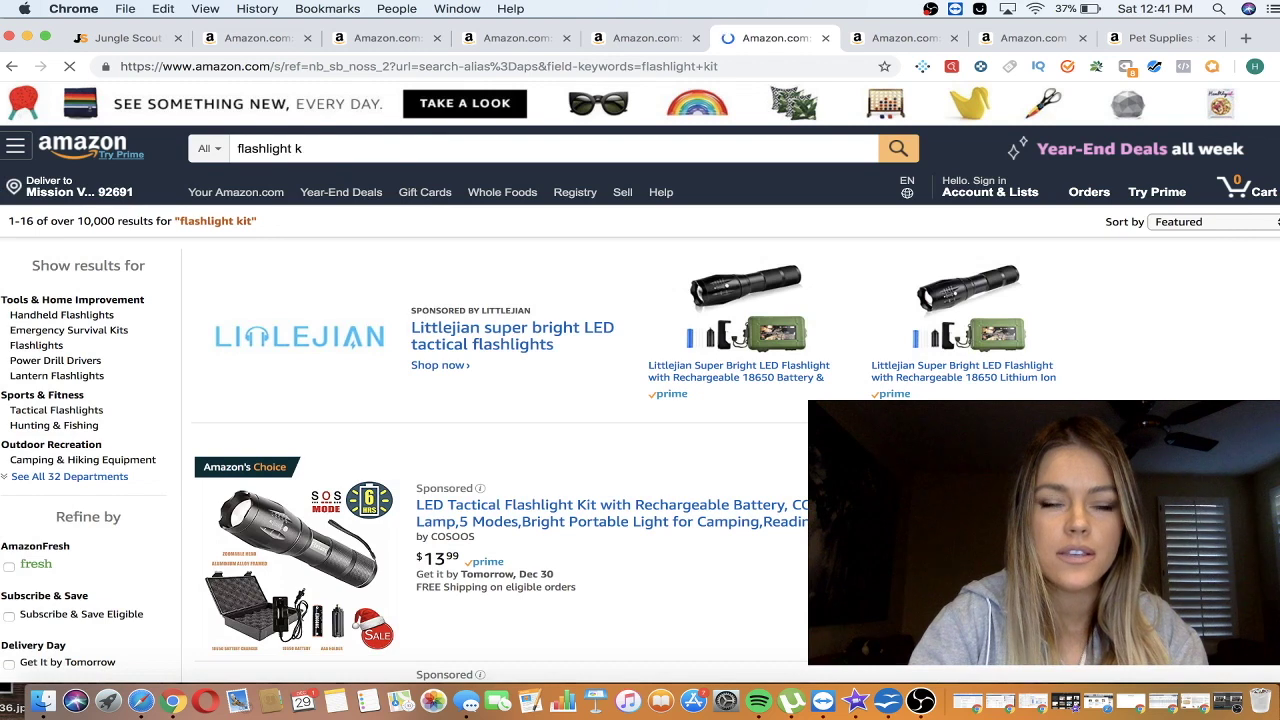
{"action": "key", "text": "BackSpace"}
{"action": "type", "text": "se"}
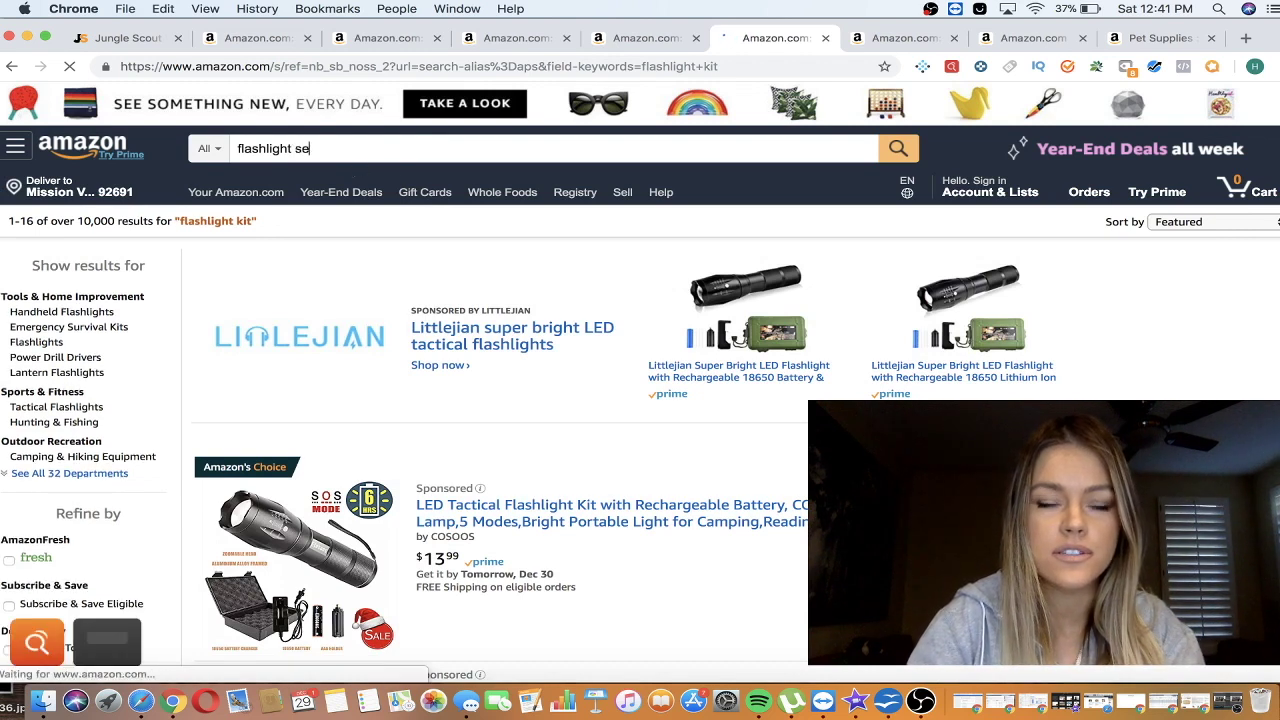
{"action": "type", "text": "t"}
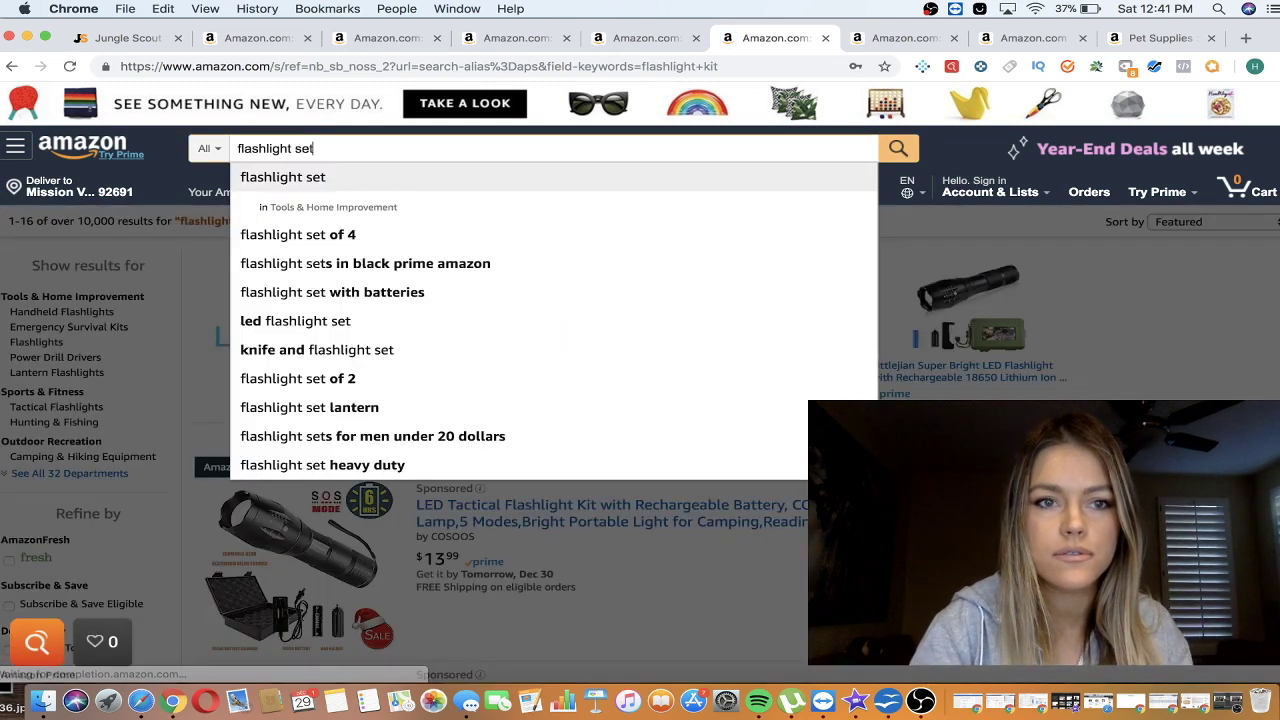
{"action": "key", "text": "Return"}
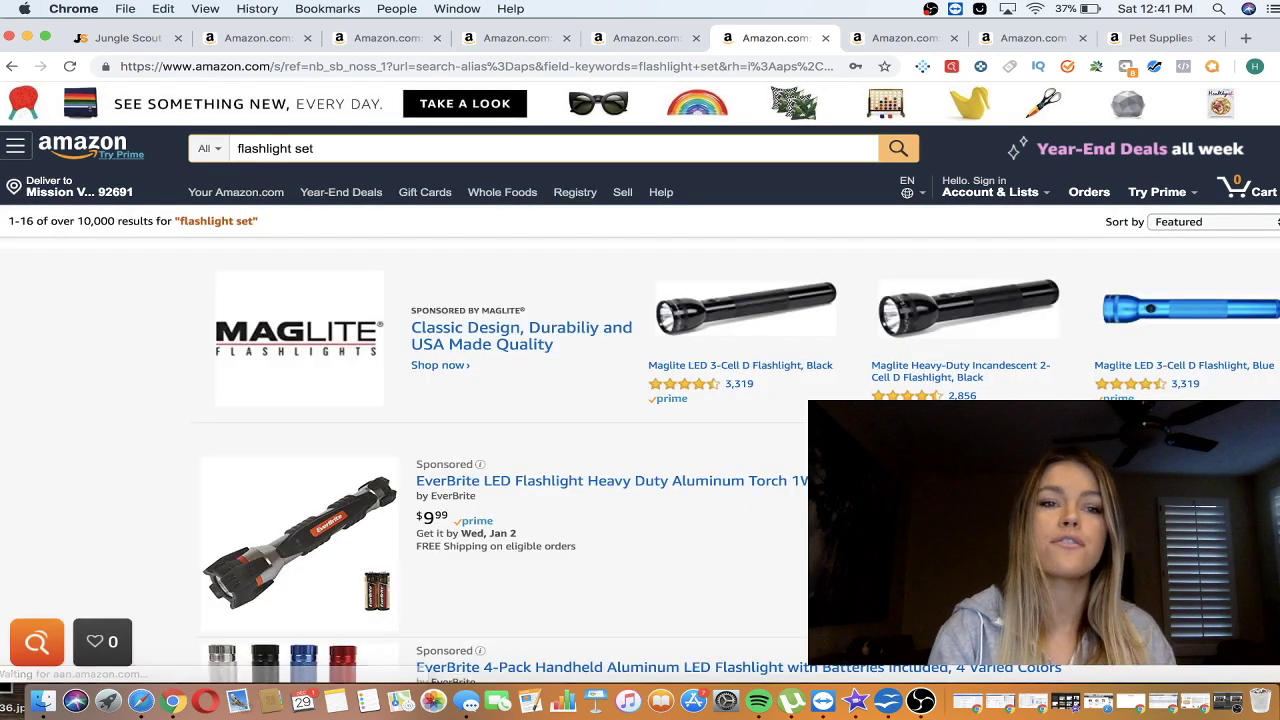
- Skim the flashlight set results for brands, prices, review counts and sales ranks, and close them
{"action": "scroll", "coordinate": [491, 414], "scroll_direction": "down", "scroll_amount": 3}
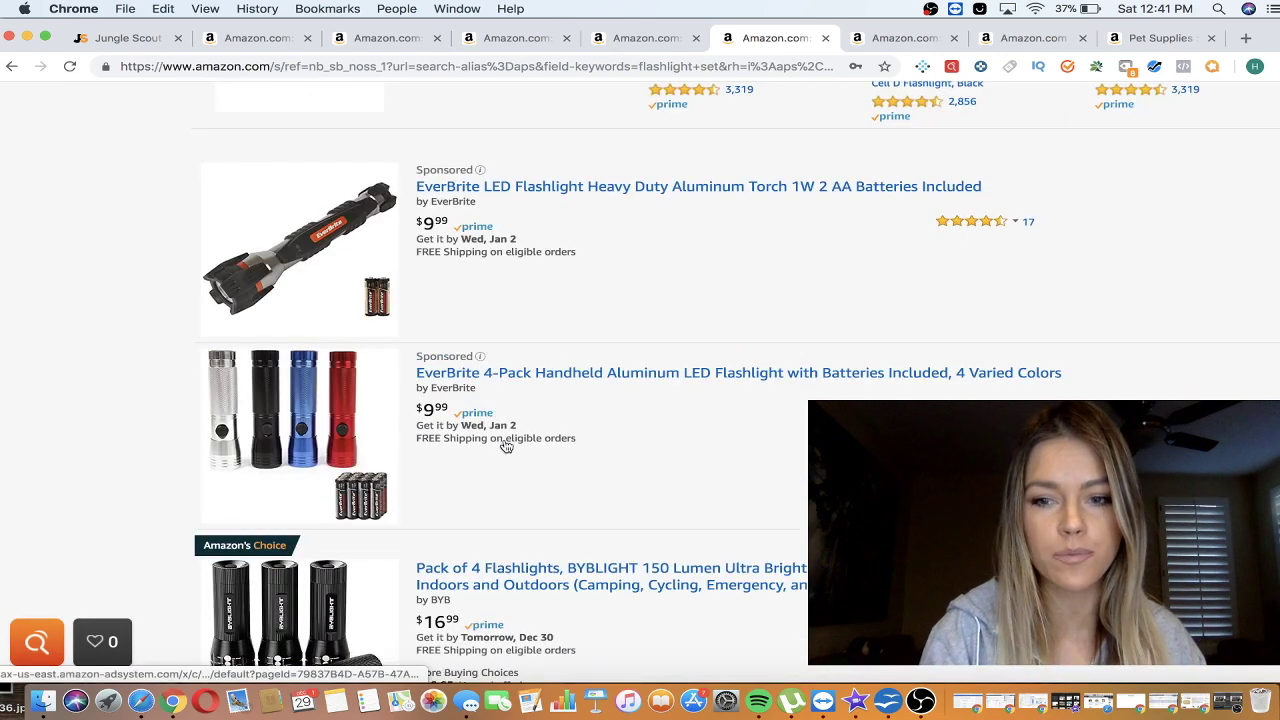
{"action": "scroll", "coordinate": [514, 469], "scroll_direction": "down", "scroll_amount": 2}
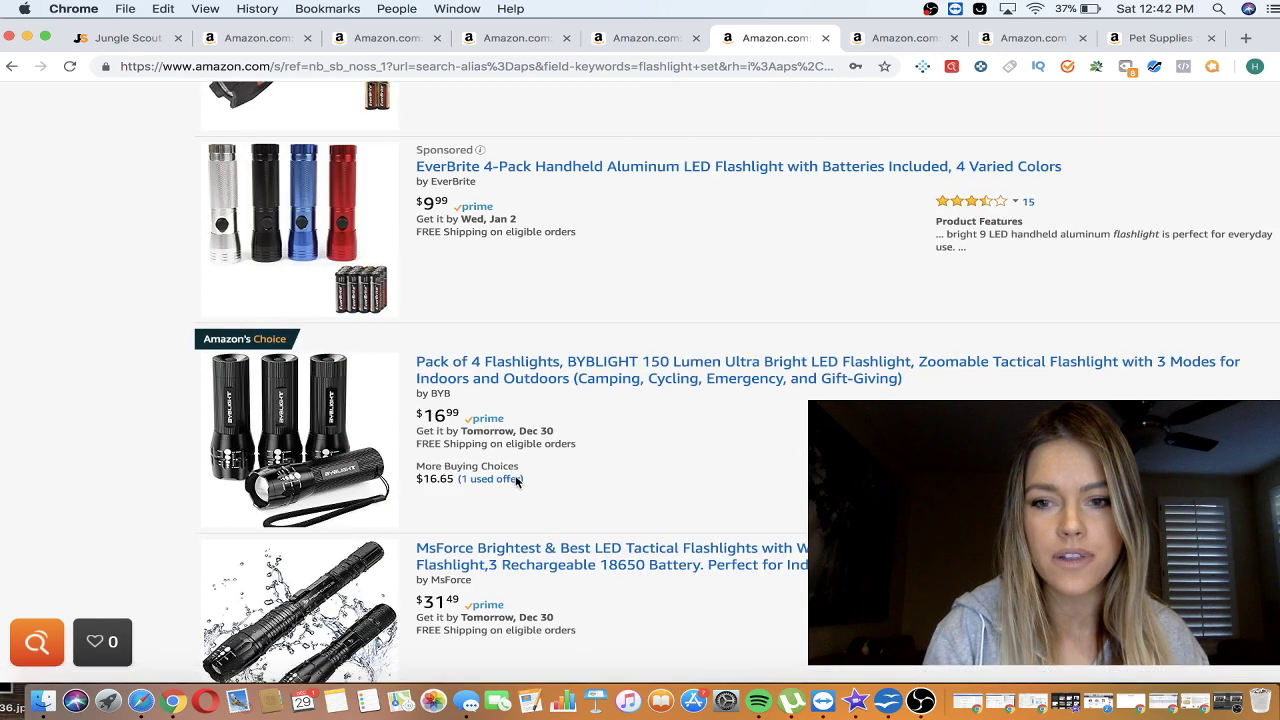
{"action": "scroll", "coordinate": [516, 478], "scroll_direction": "down", "scroll_amount": 2}
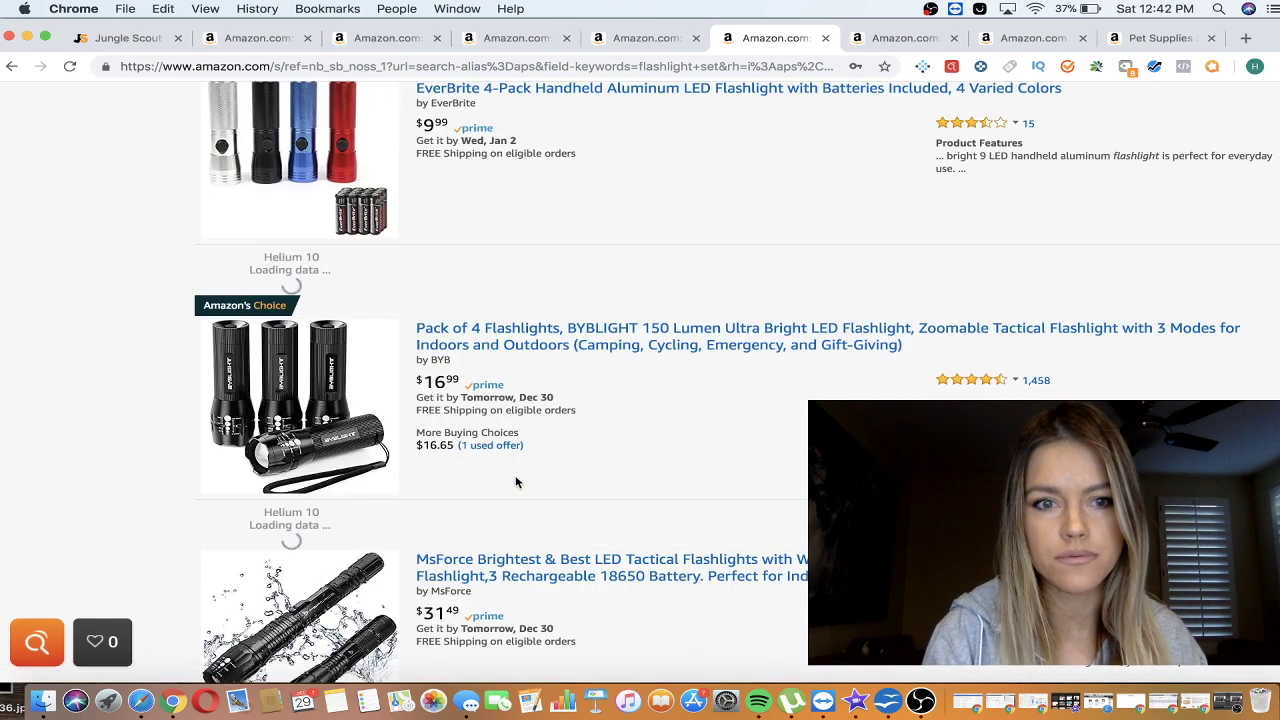
{"action": "scroll", "coordinate": [516, 478], "scroll_direction": "down", "scroll_amount": 3}
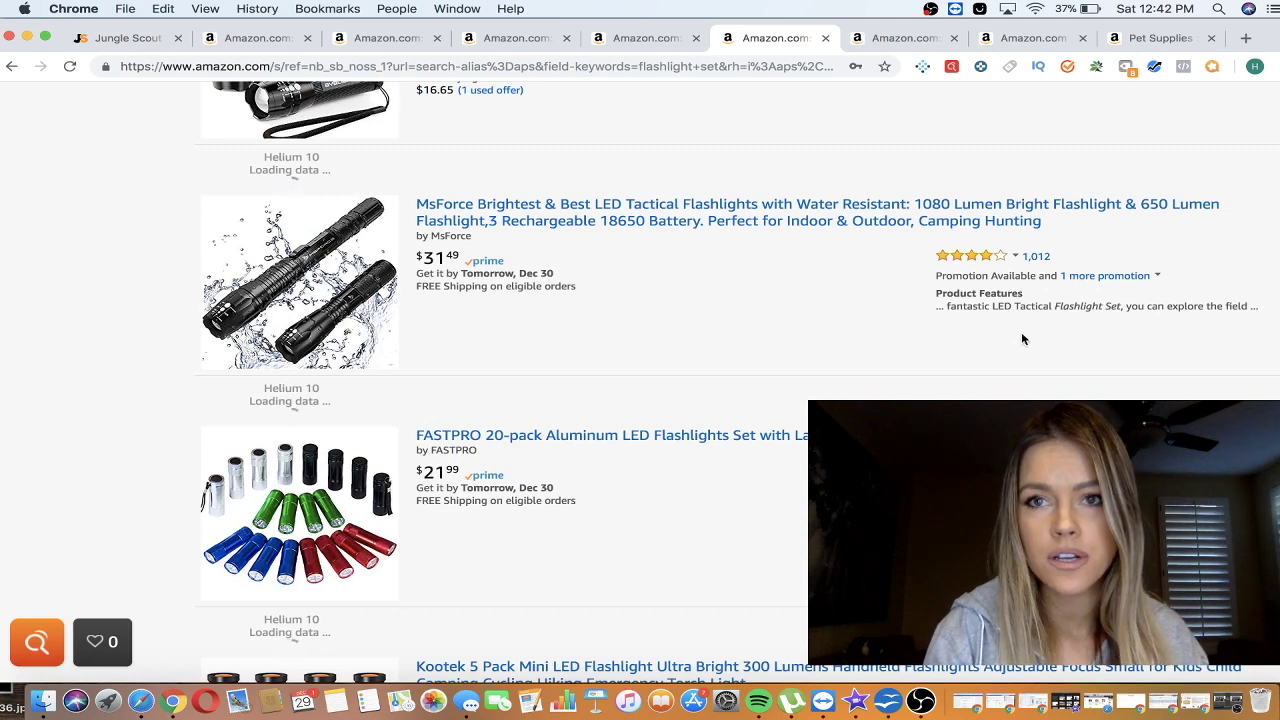
{"action": "scroll", "coordinate": [970, 392], "scroll_direction": "down", "scroll_amount": 2}
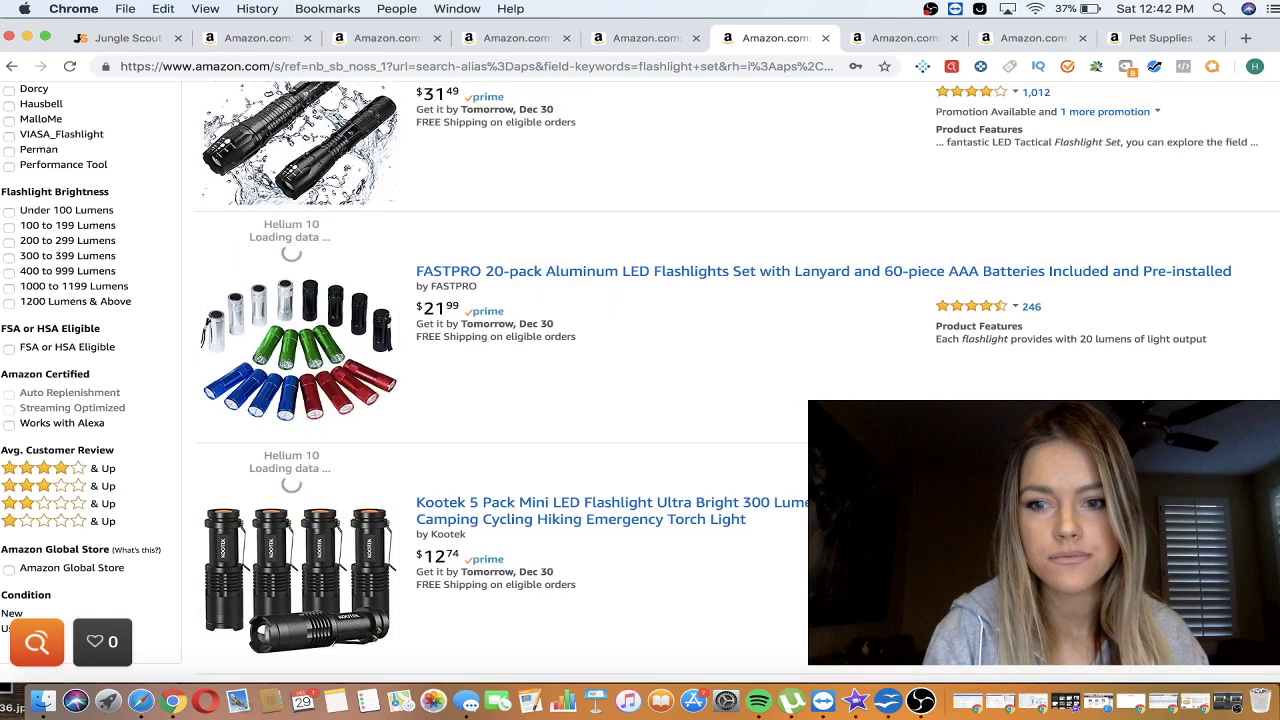
{"action": "scroll", "coordinate": [700, 380], "scroll_direction": "down", "scroll_amount": 1}
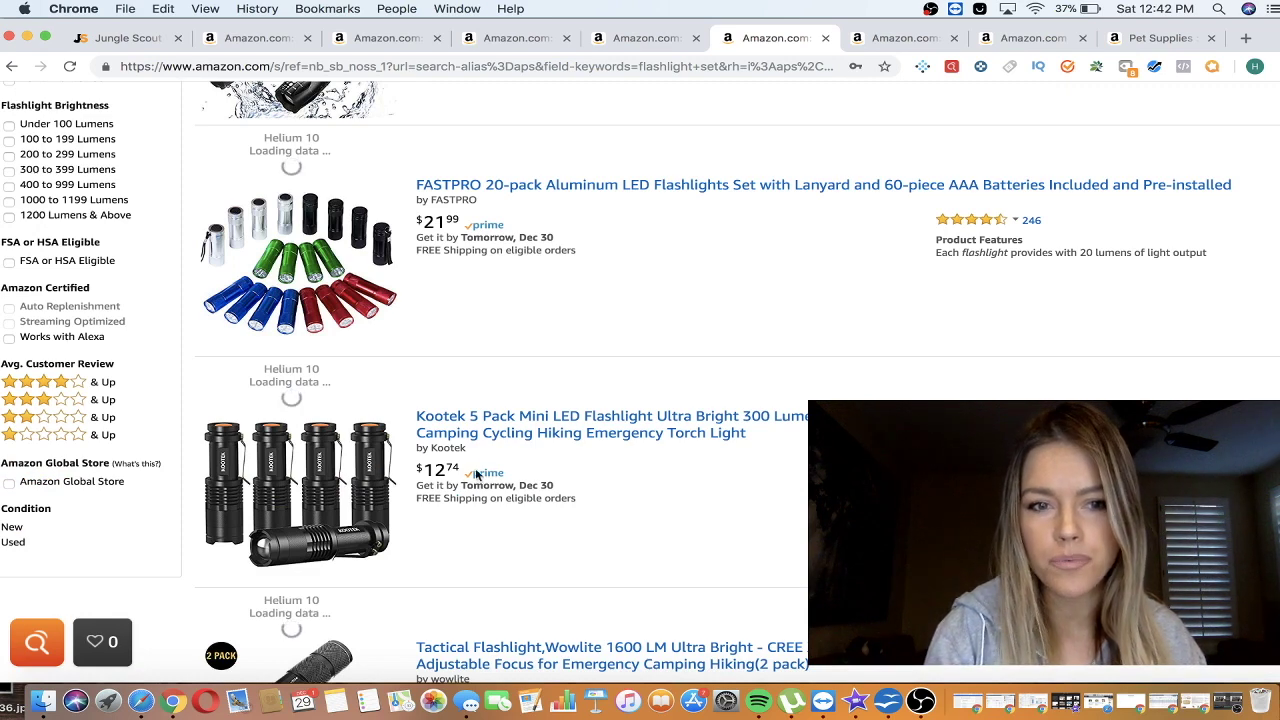
{"action": "scroll", "coordinate": [548, 472], "scroll_direction": "down", "scroll_amount": 1}
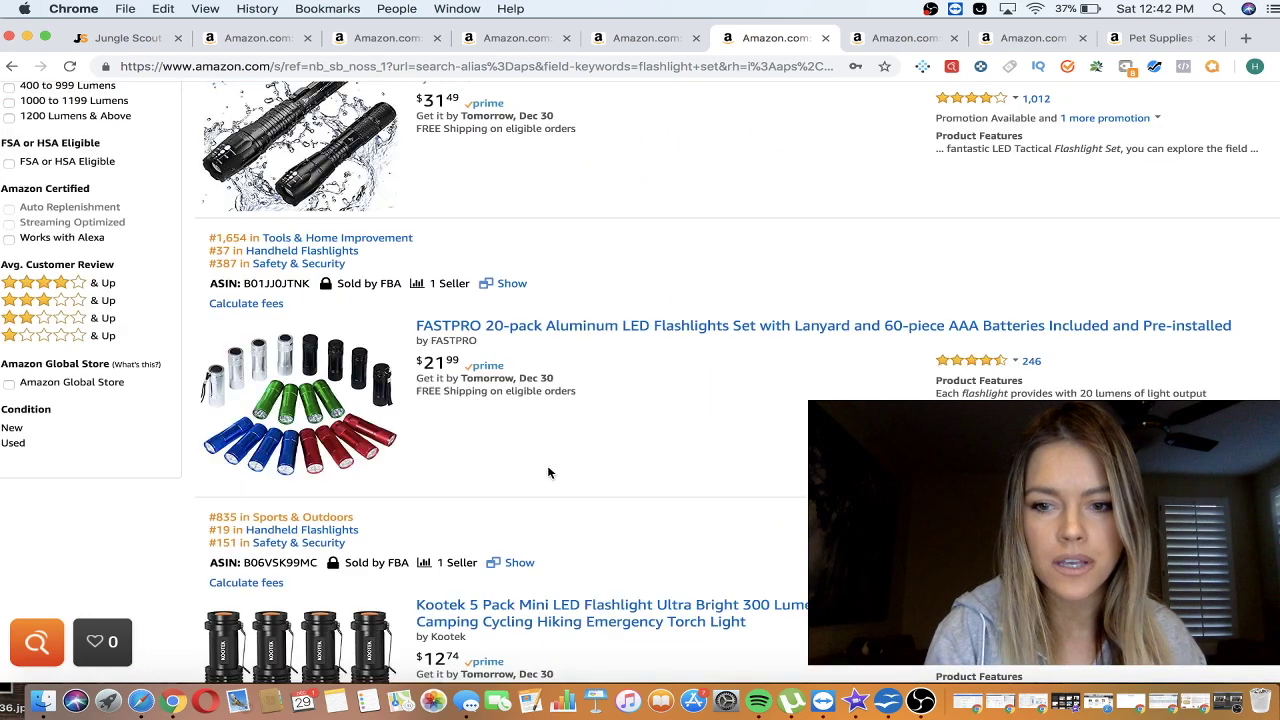
{"action": "scroll", "coordinate": [637, 505], "scroll_direction": "down", "scroll_amount": 10}
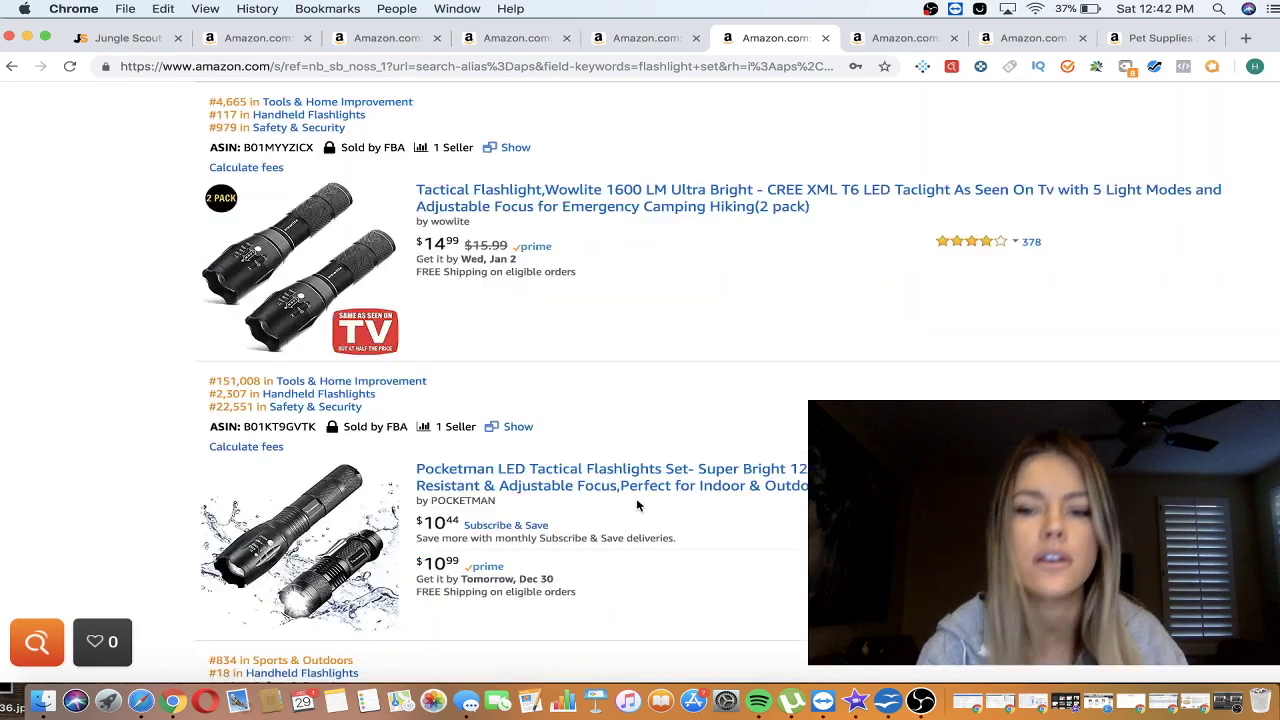
{"action": "scroll", "coordinate": [636, 505], "scroll_direction": "down", "scroll_amount": 1}
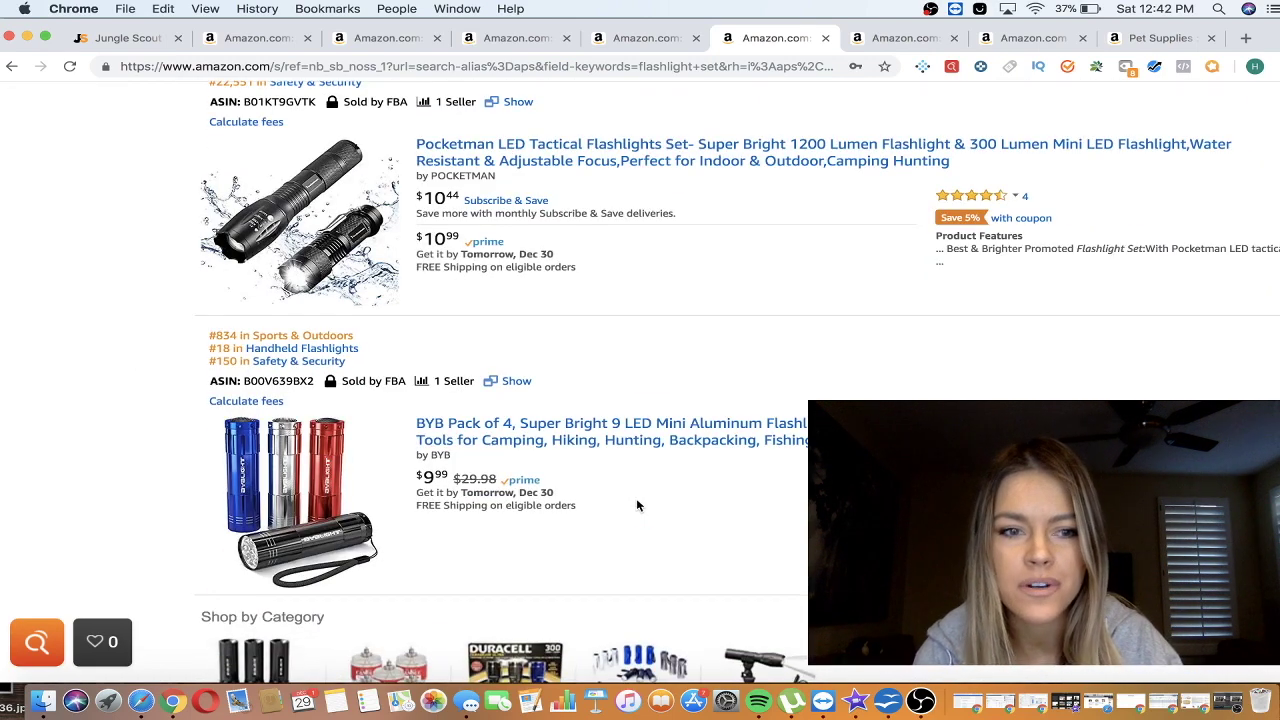
{"action": "left_click", "coordinate": [826, 38]}
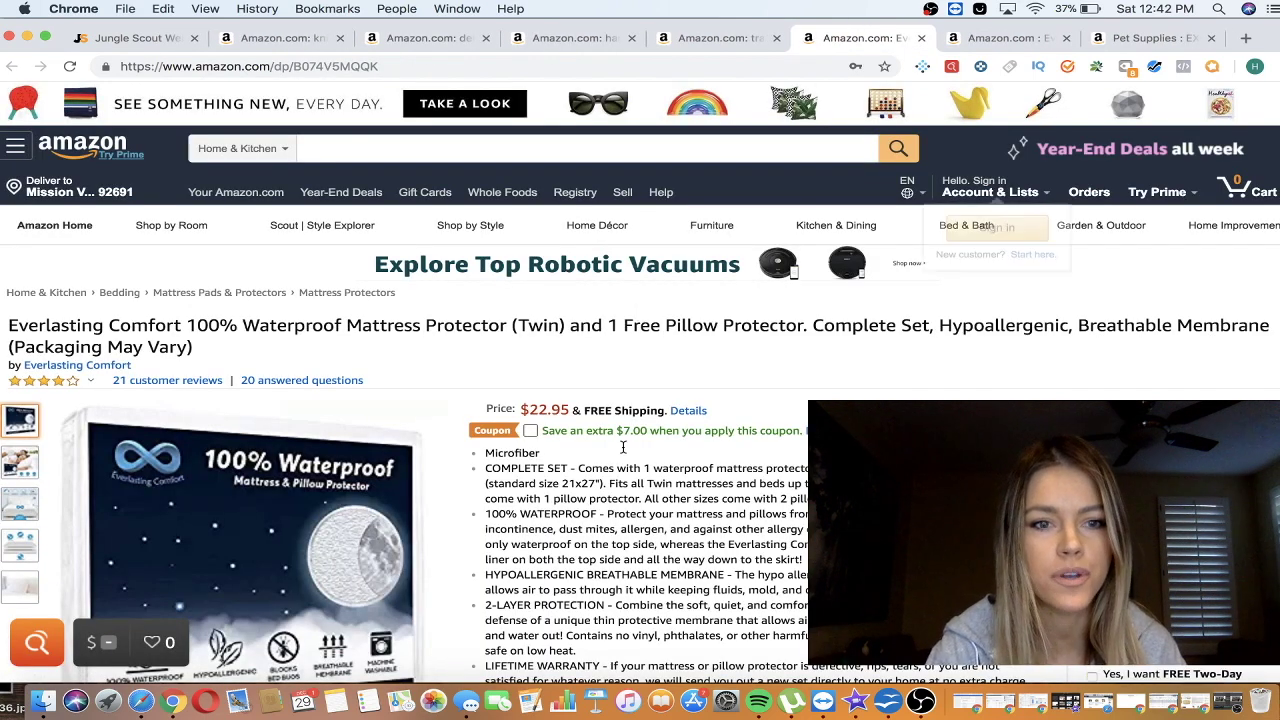
- View the Everlasting Comfort mattress protector listing and search all departments for the suggested "matress protection cover"
{"action": "scroll", "coordinate": [624, 455], "scroll_direction": "down", "scroll_amount": 4}
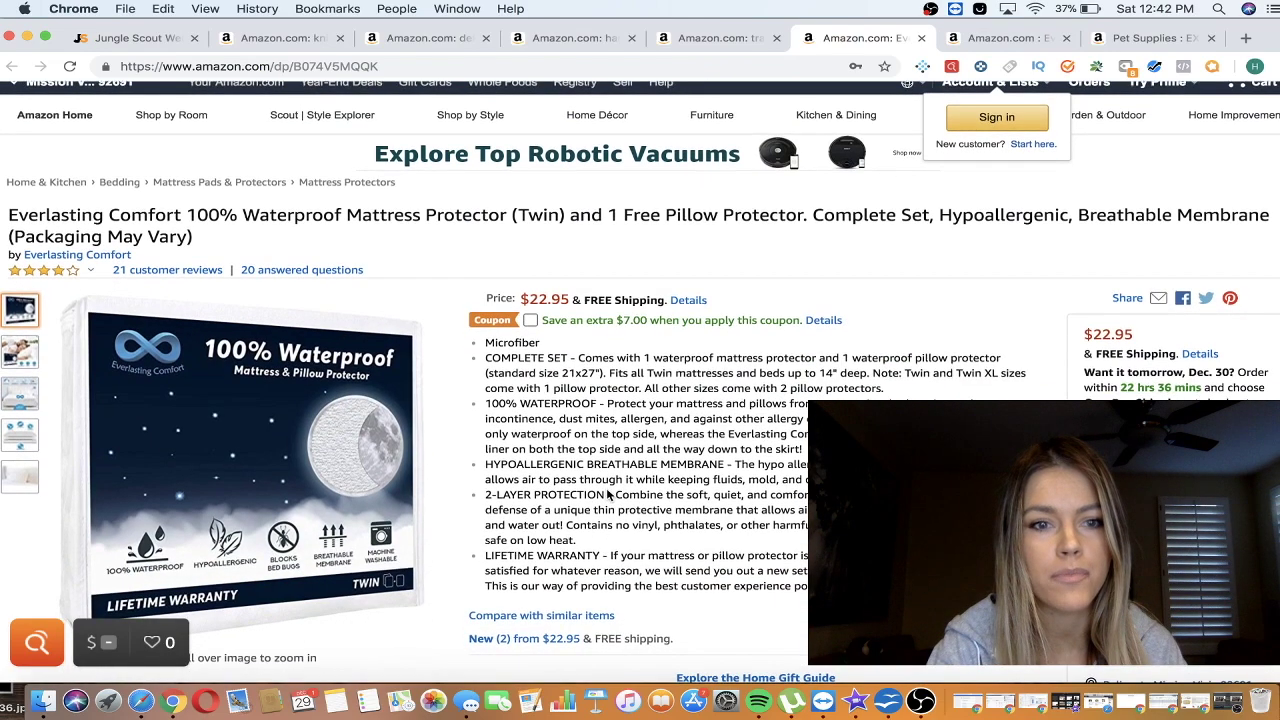
{"action": "scroll", "coordinate": [380, 268], "scroll_direction": "up", "scroll_amount": 4}
{"action": "left_click", "coordinate": [245, 152]}
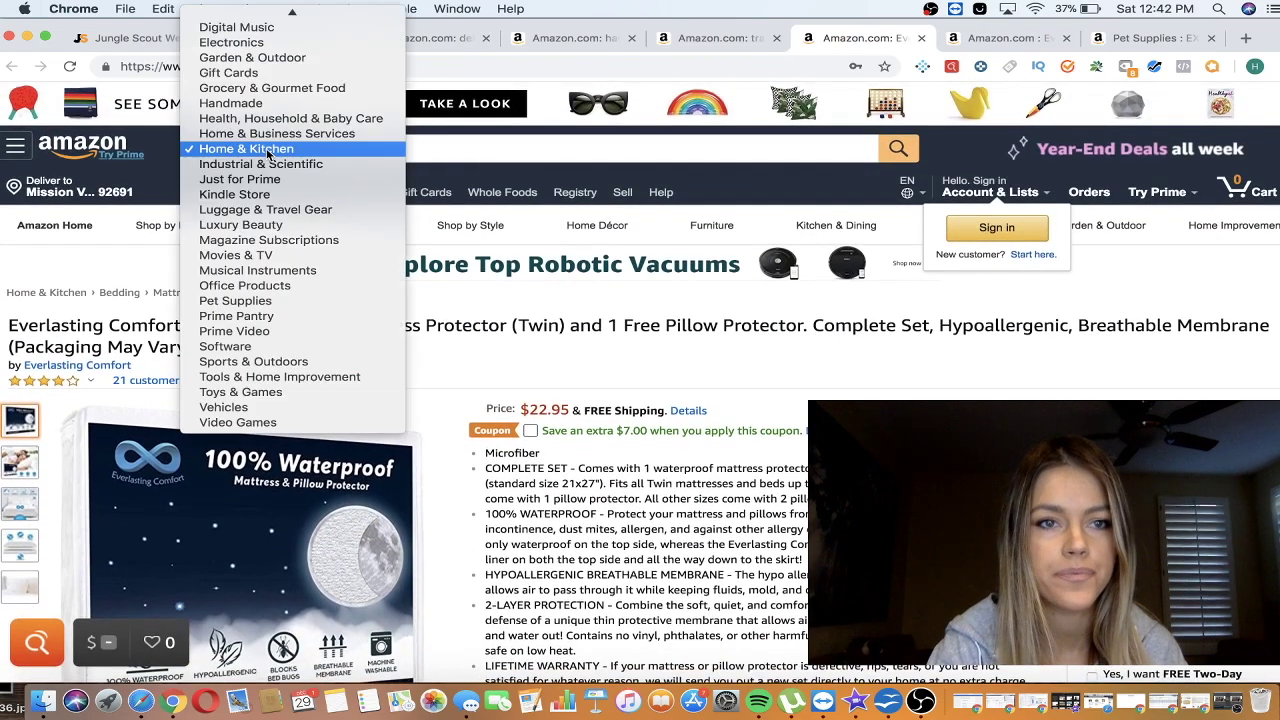
{"action": "left_click", "coordinate": [284, 24]}
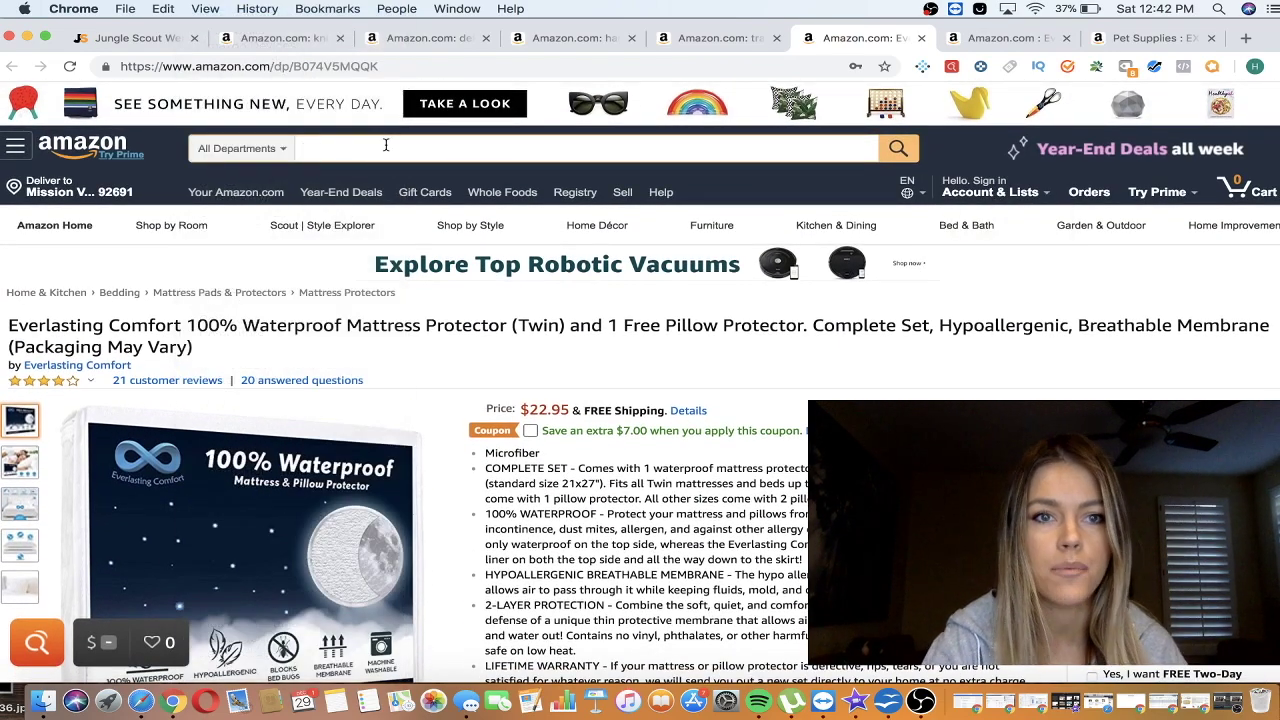
{"action": "type", "text": "matre"}
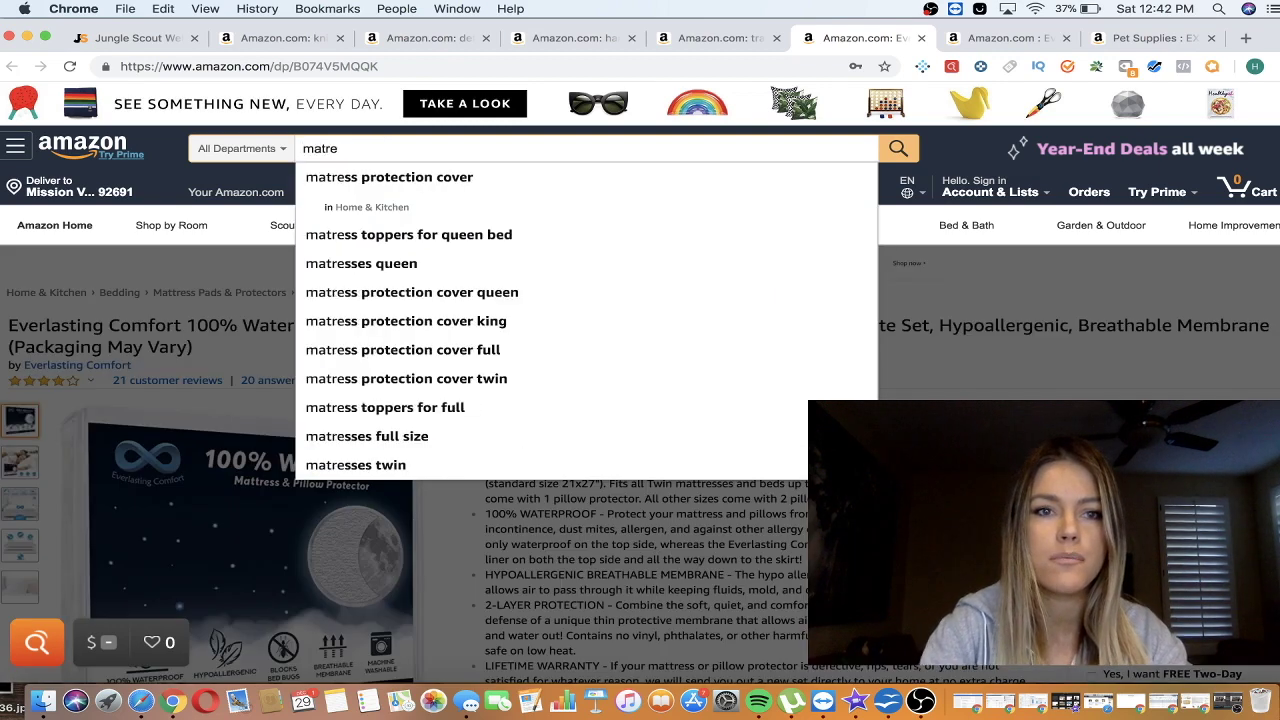
{"action": "key", "text": "Down"}
{"action": "key", "text": "Return"}
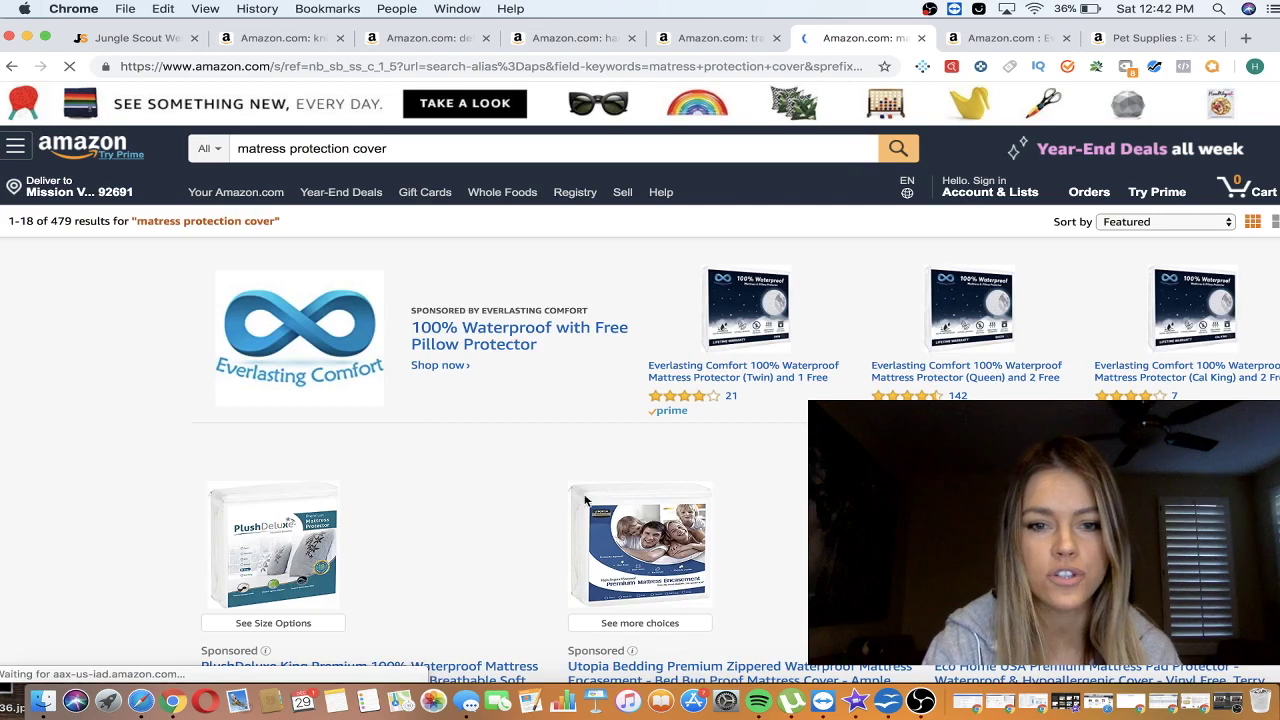
- Skim the mattress protection cover results for brands, prices and review counts, and close them
{"action": "scroll", "coordinate": [585, 500], "scroll_direction": "down", "scroll_amount": 10}
{"action": "scroll", "coordinate": [585, 500], "scroll_direction": "down", "scroll_amount": 8}
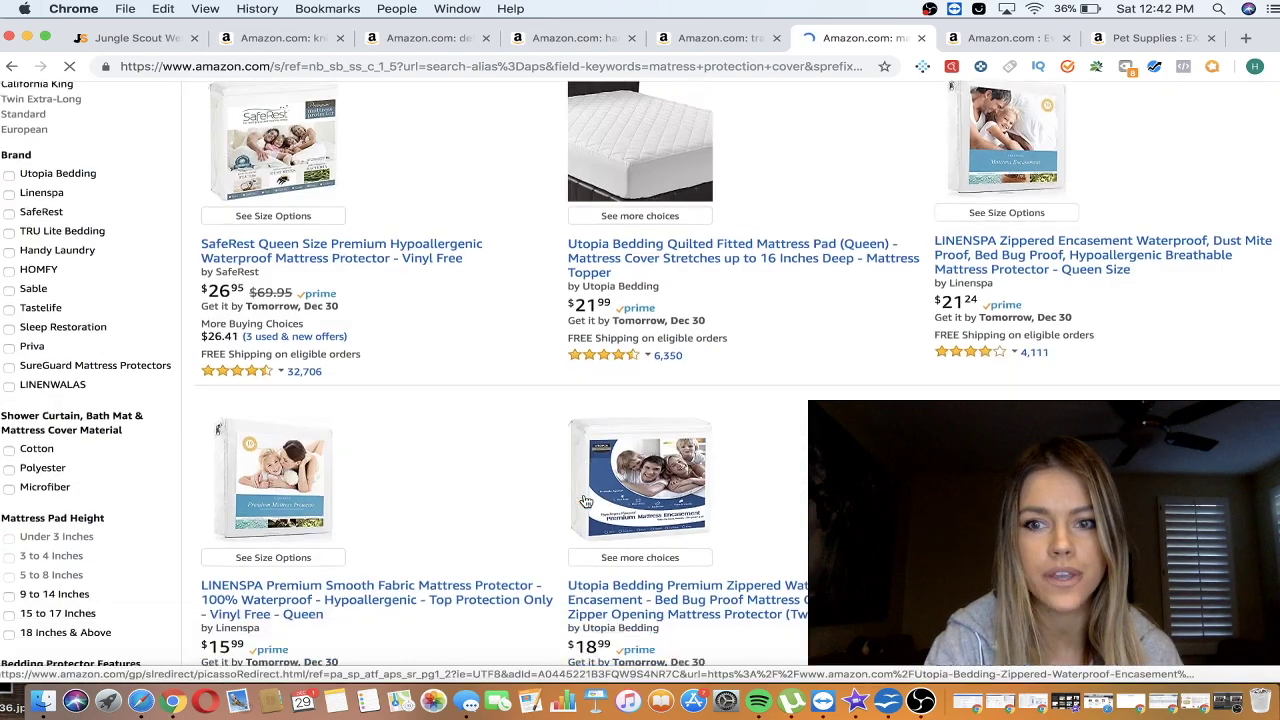
{"action": "scroll", "coordinate": [585, 500], "scroll_direction": "down", "scroll_amount": 10}
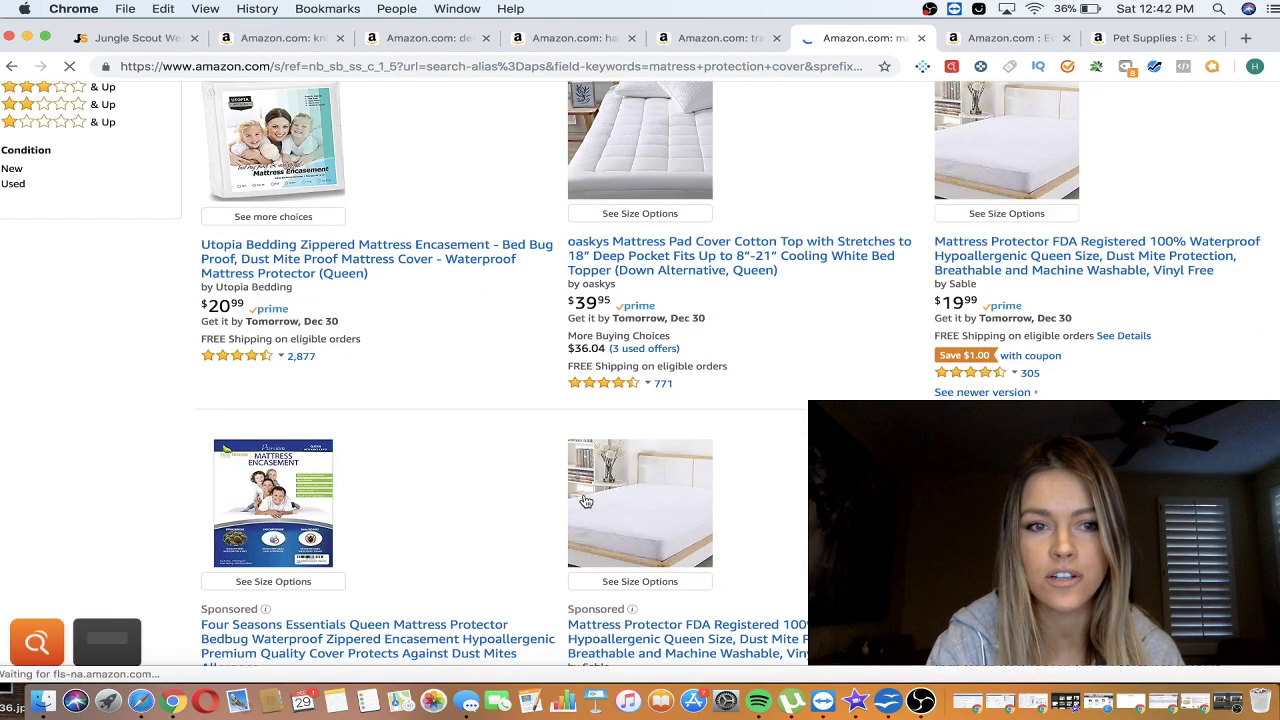
{"action": "left_click", "coordinate": [922, 38]}
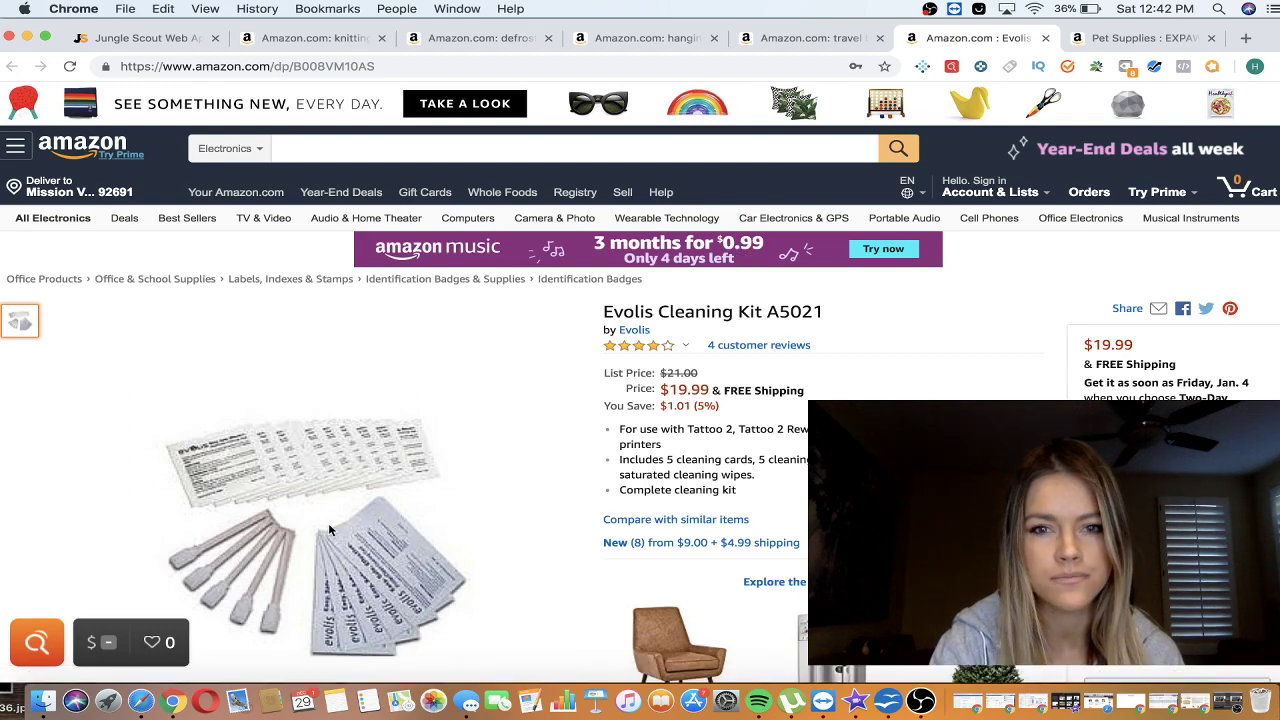
- View the Evolis Cleaning Kit A5021 listing's price and details, and close it
{"action": "scroll", "coordinate": [329, 529], "scroll_direction": "down", "scroll_amount": 5}
{"action": "scroll", "coordinate": [329, 529], "scroll_direction": "up", "scroll_amount": 5}
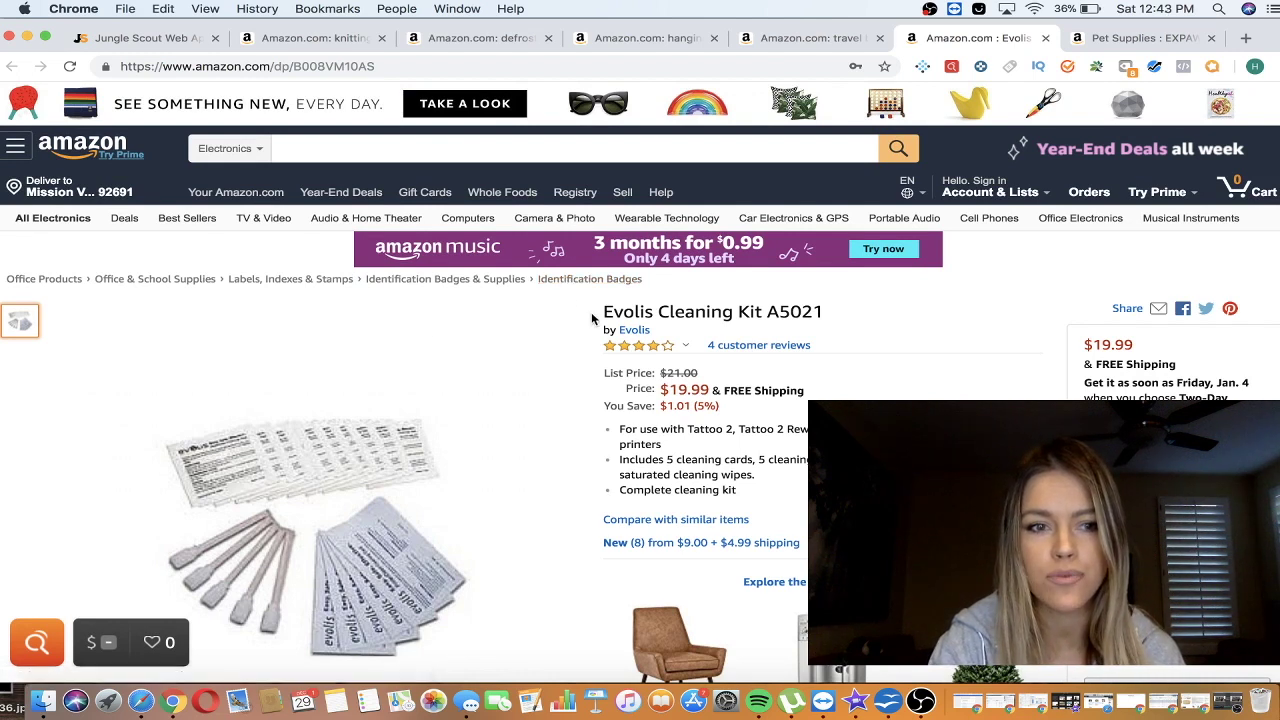
{"action": "left_click", "coordinate": [1047, 38]}
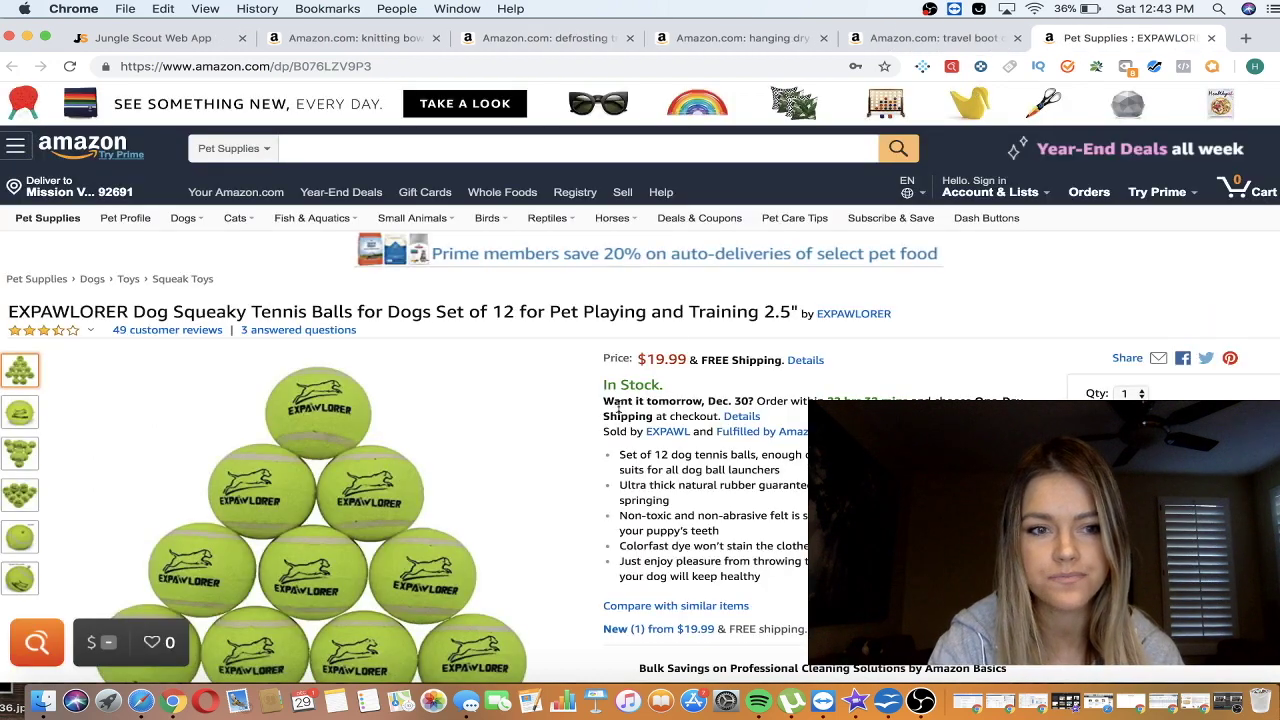
- Examine the EXPAWLORER squeaky tennis balls listing's images, price and features, and set the search scope to All Departments
{"action": "scroll", "coordinate": [569, 471], "scroll_direction": "down", "scroll_amount": 3}
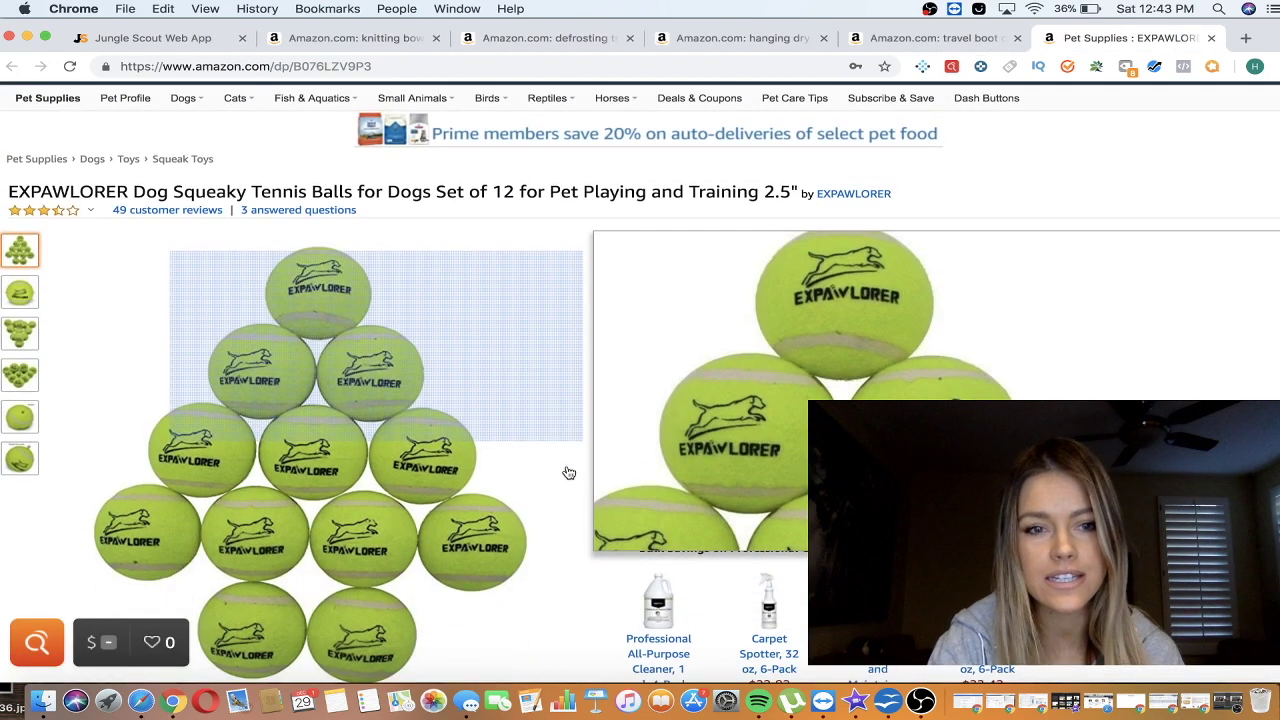
{"action": "scroll", "coordinate": [703, 352], "scroll_direction": "up", "scroll_amount": 3}
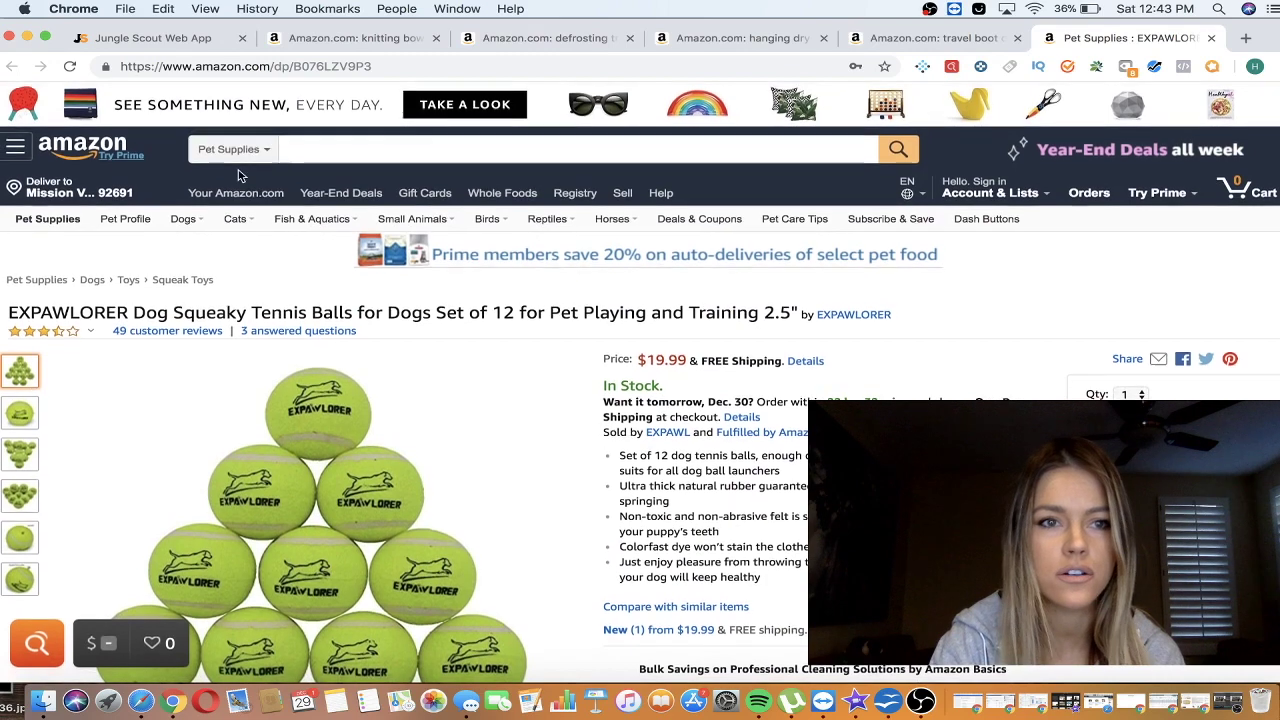
{"action": "left_click", "coordinate": [225, 146]}
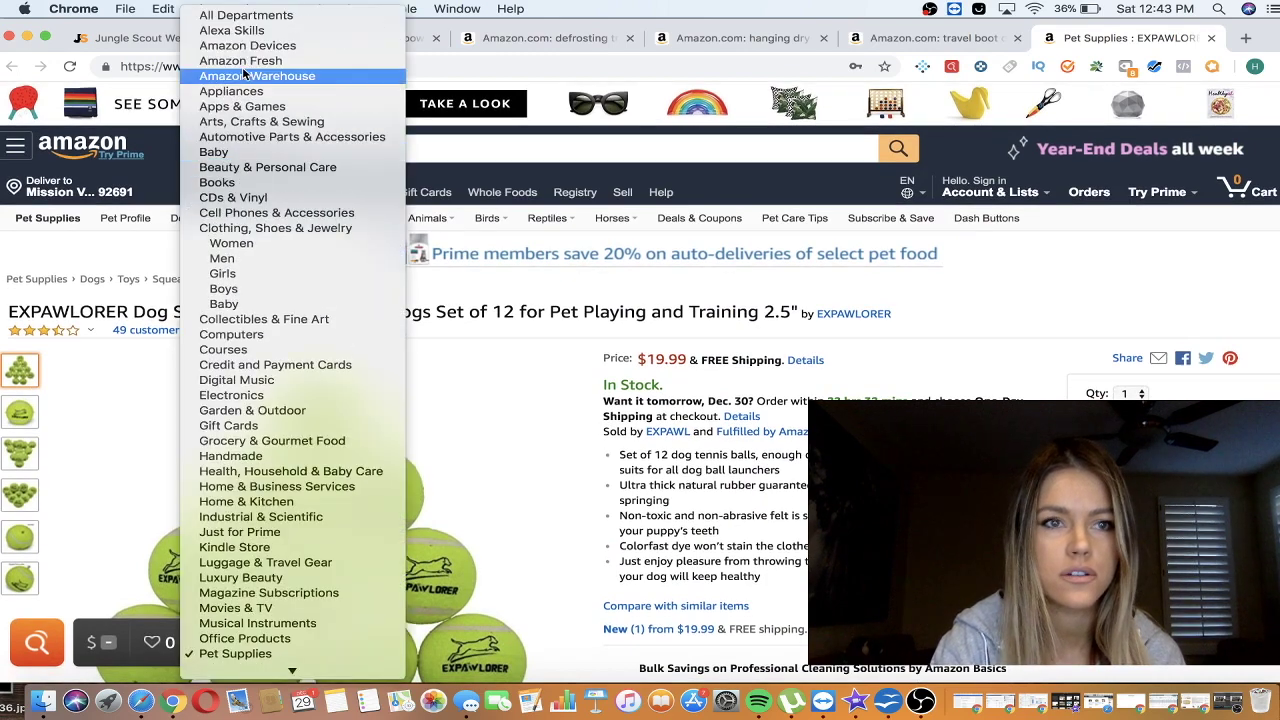
{"action": "left_click", "coordinate": [268, 14]}
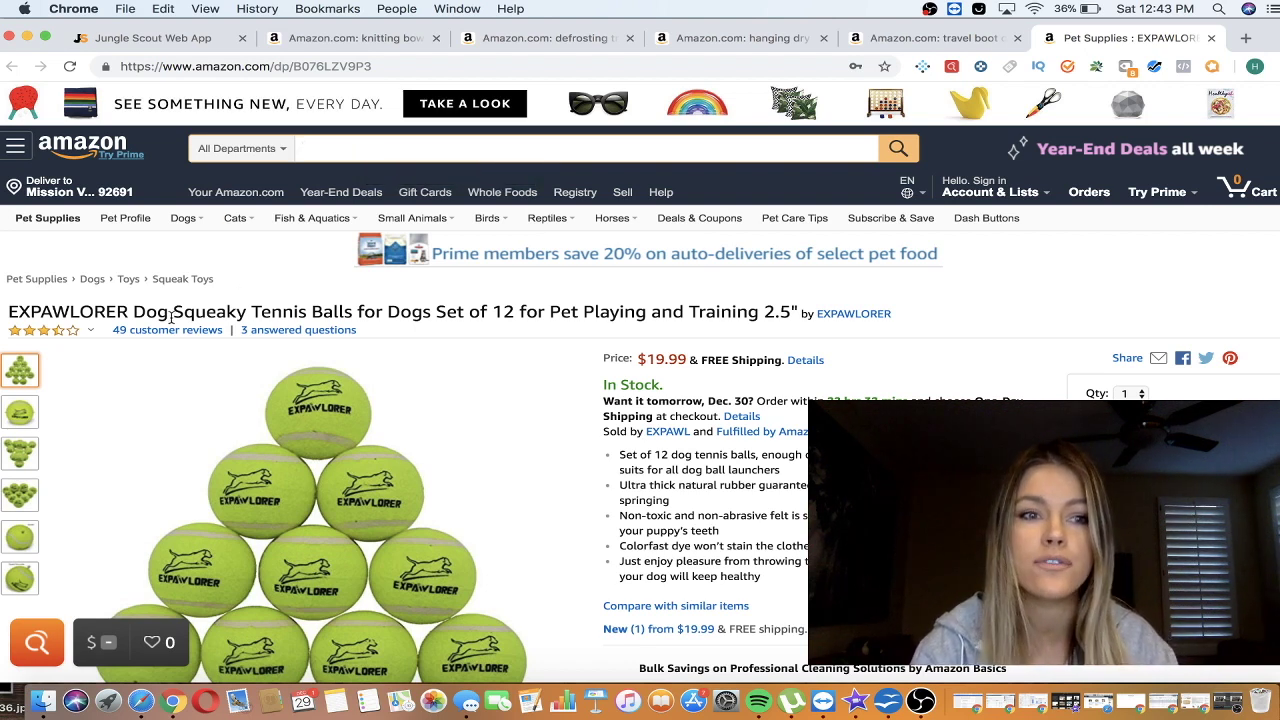
{"action": "mouse_move", "coordinate": [498, 361]}
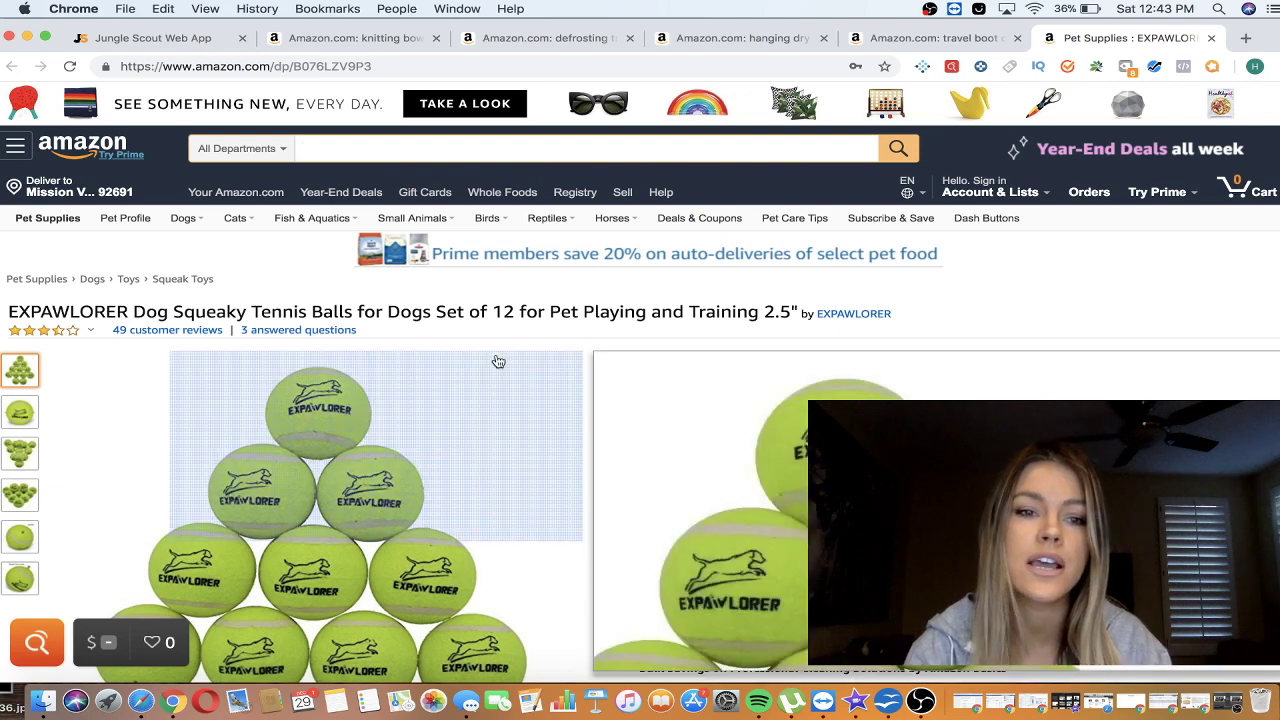
{"action": "scroll", "coordinate": [414, 530], "scroll_direction": "down", "scroll_amount": 5}
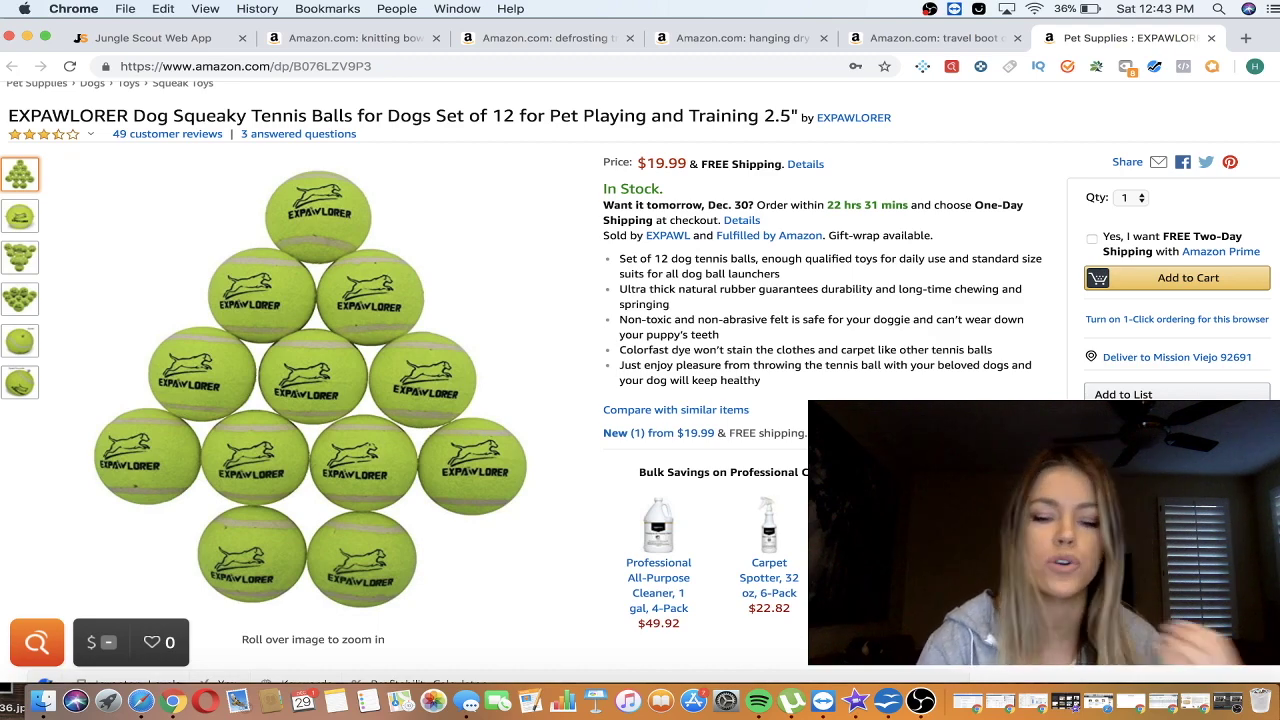
{"action": "scroll", "coordinate": [190, 103], "scroll_direction": "up", "scroll_amount": 5}
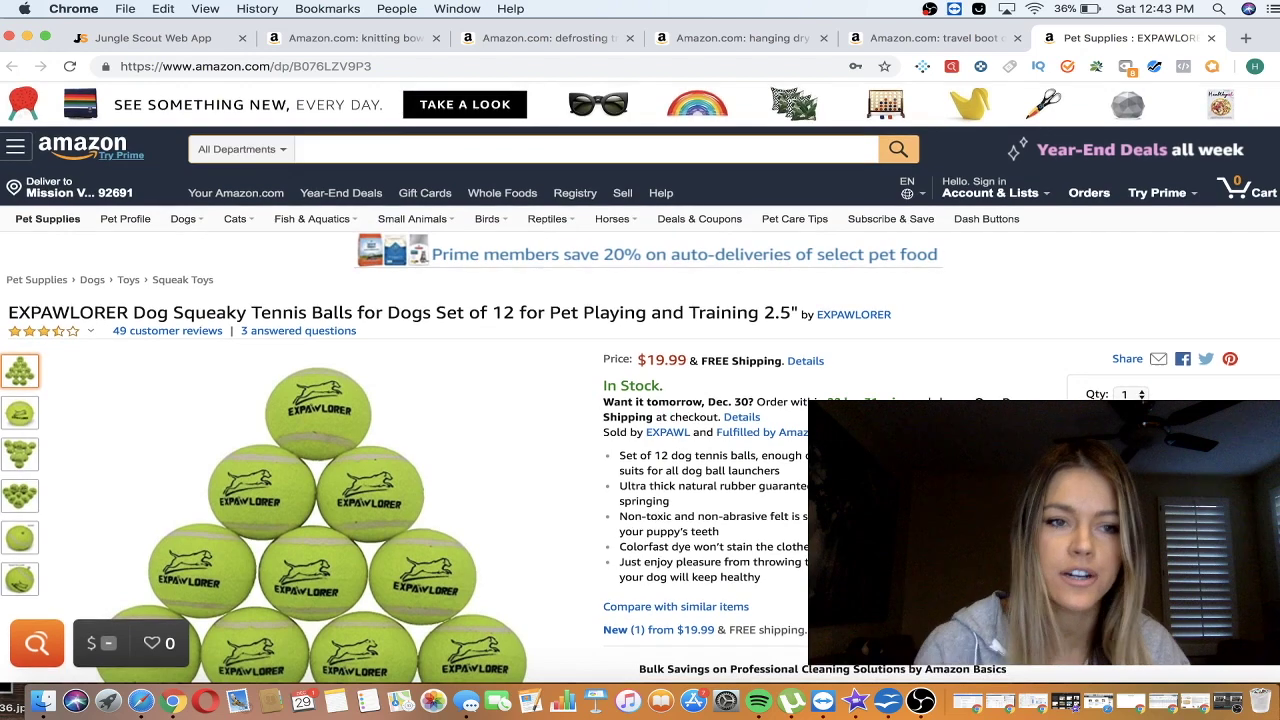
- Search all departments for the suggested phrase "dog tennis balls"
{"action": "left_click", "coordinate": [240, 148]}
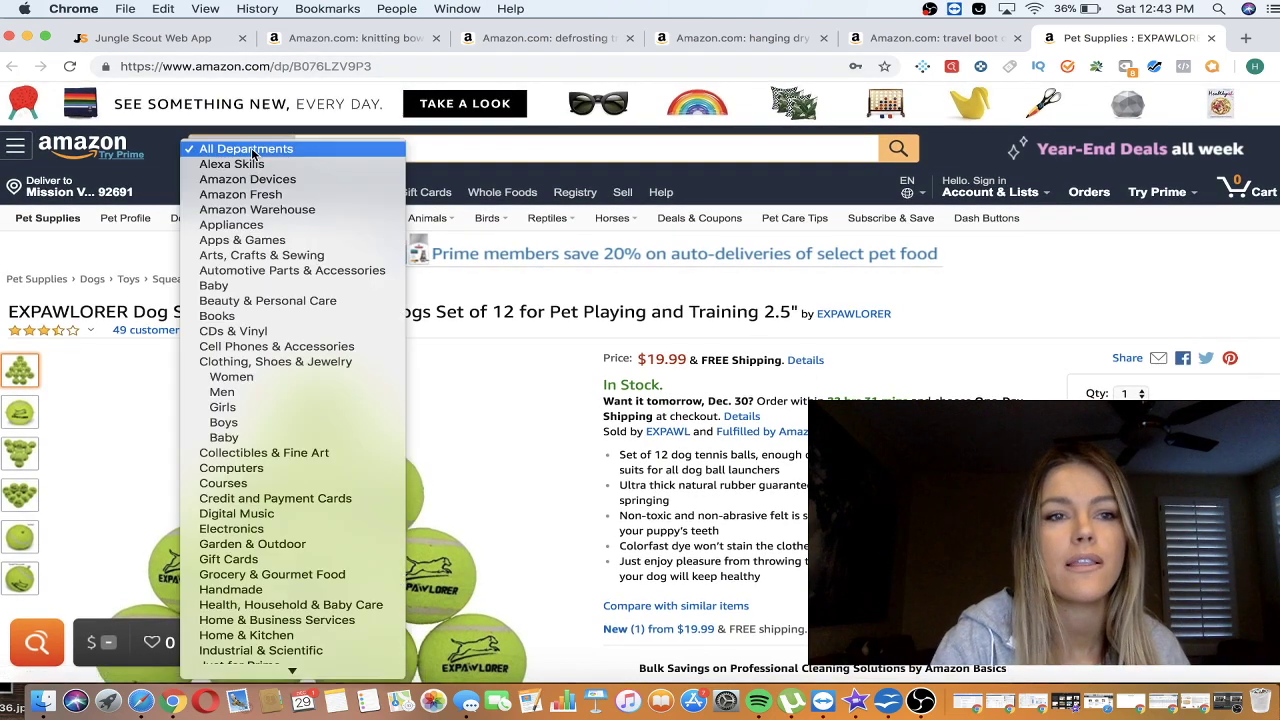
{"action": "left_click", "coordinate": [370, 148]}
{"action": "type", "text": "do"}
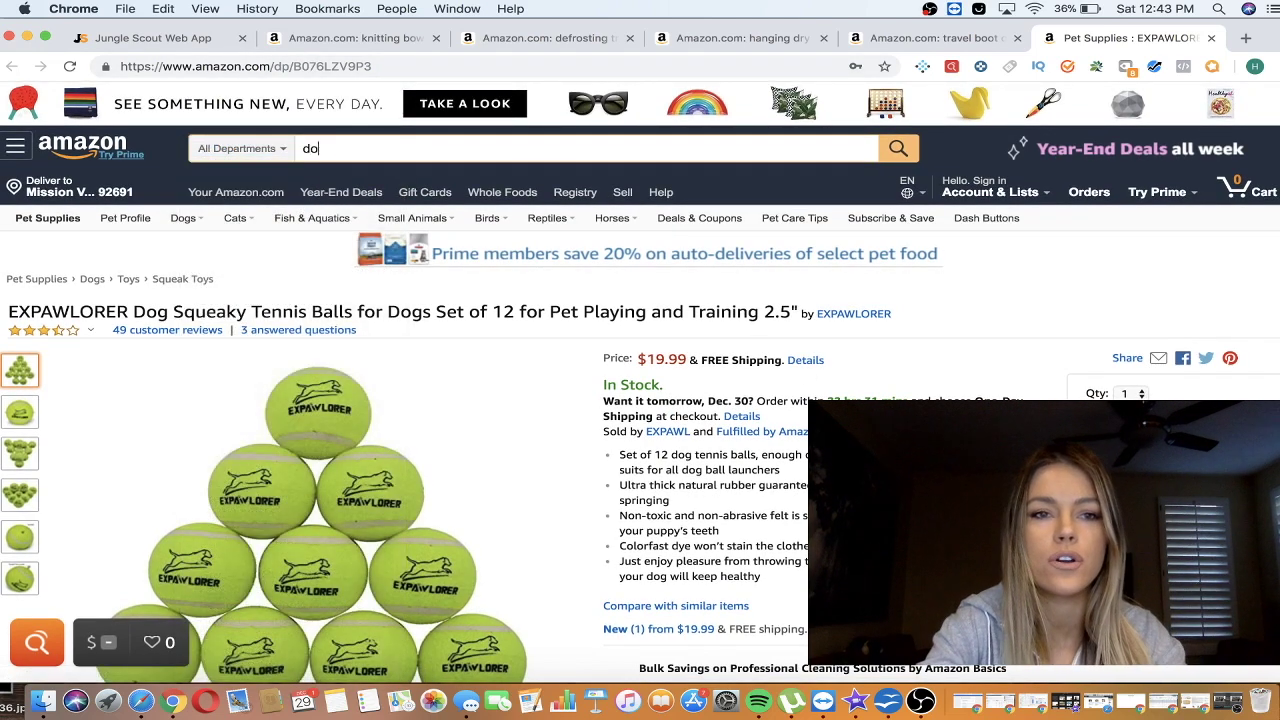
{"action": "type", "text": "g ten"}
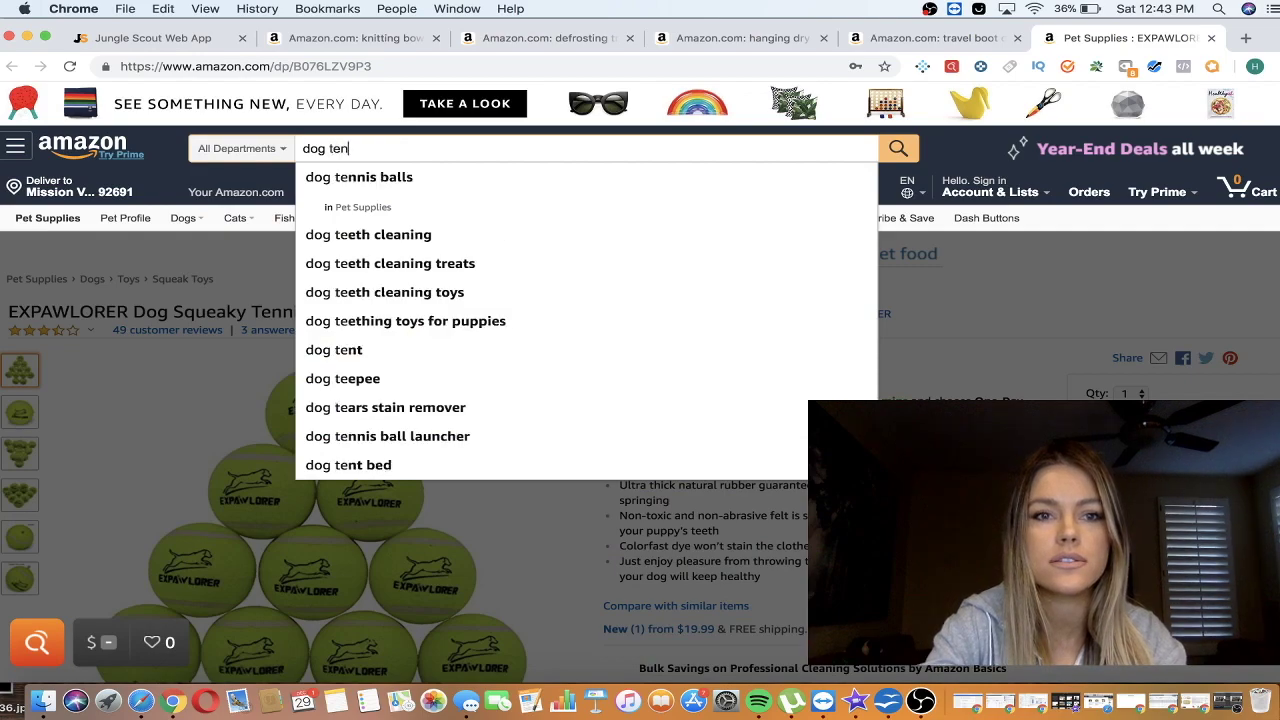
{"action": "left_click", "coordinate": [367, 179]}
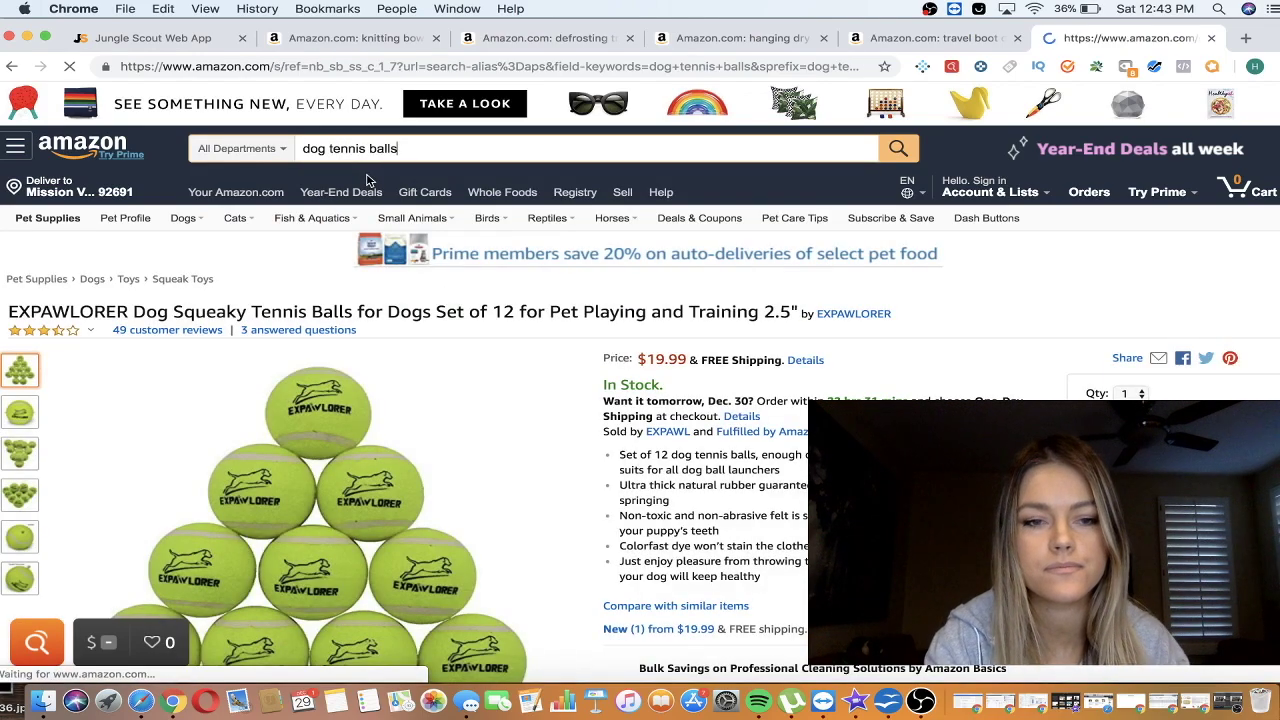
- Run Viral Launch on the dog tennis balls results and examine the top sellers' revenue, price, margin, sales and review columns
{"action": "scroll", "coordinate": [475, 485], "scroll_direction": "down", "scroll_amount": 15}
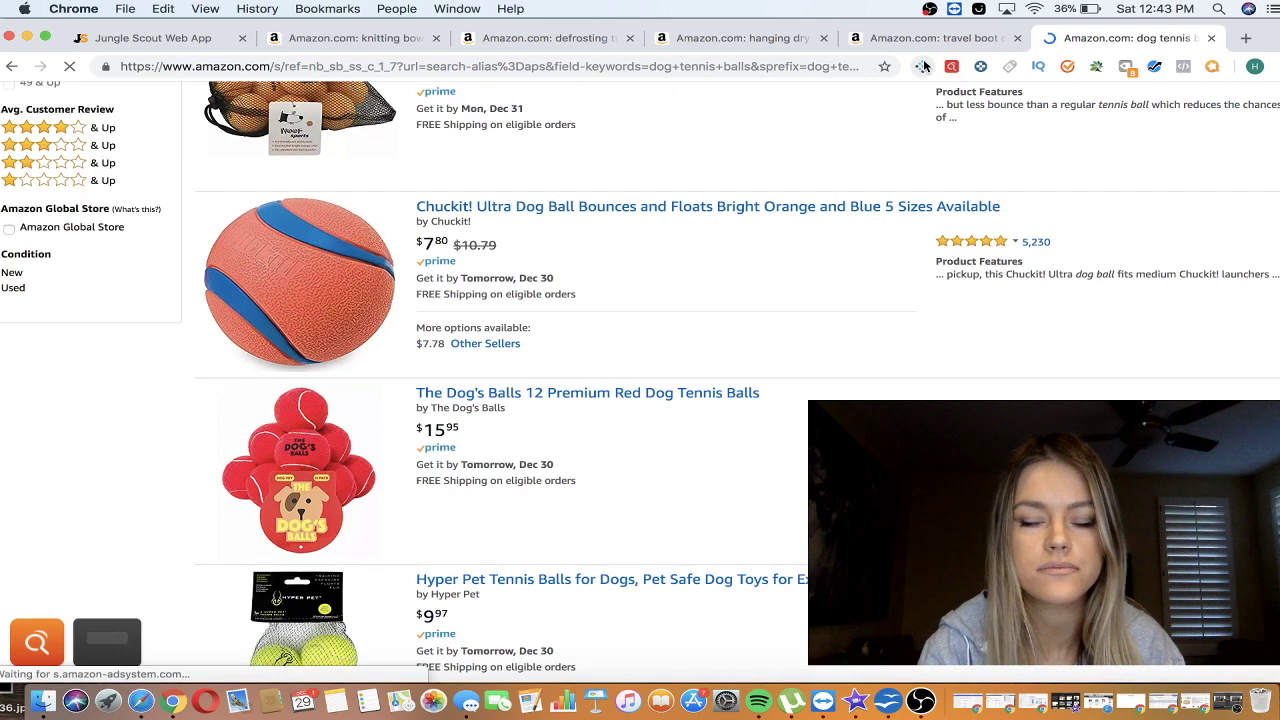
{"action": "left_click", "coordinate": [922, 66]}
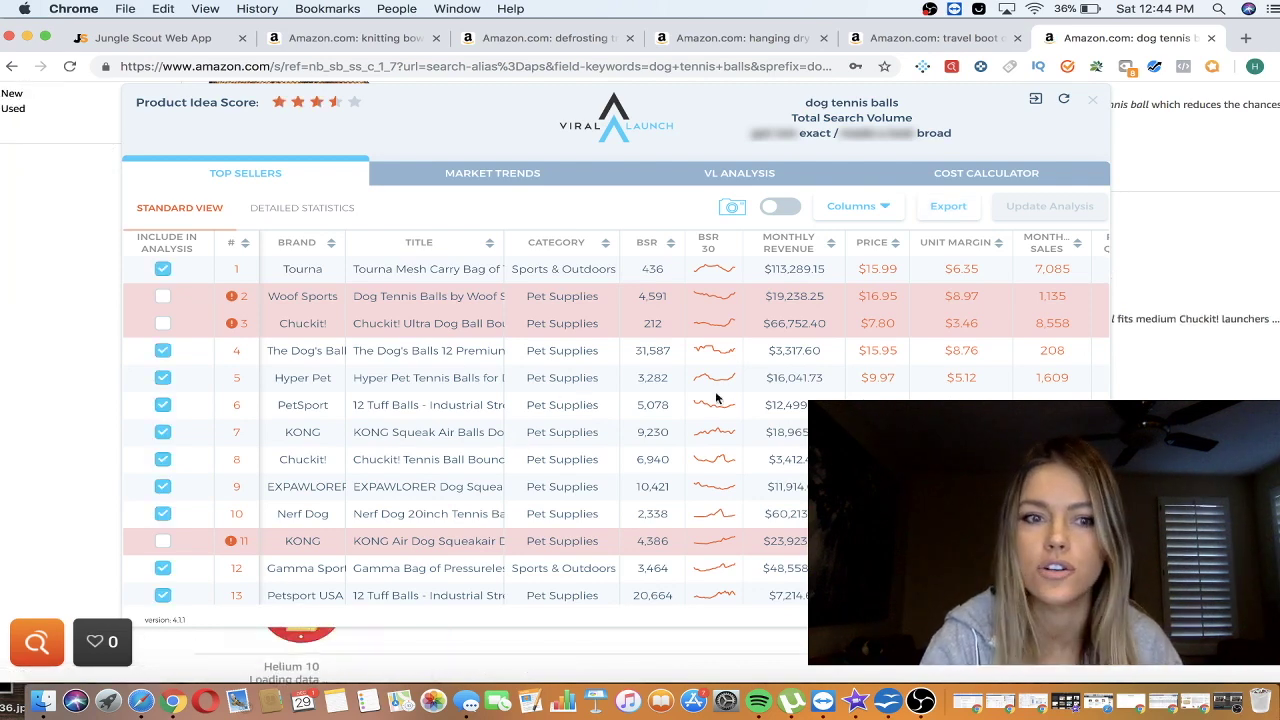
{"action": "scroll", "coordinate": [755, 450], "scroll_direction": "right", "scroll_amount": 5}
{"action": "scroll", "coordinate": [755, 450], "scroll_direction": "right", "scroll_amount": 1}
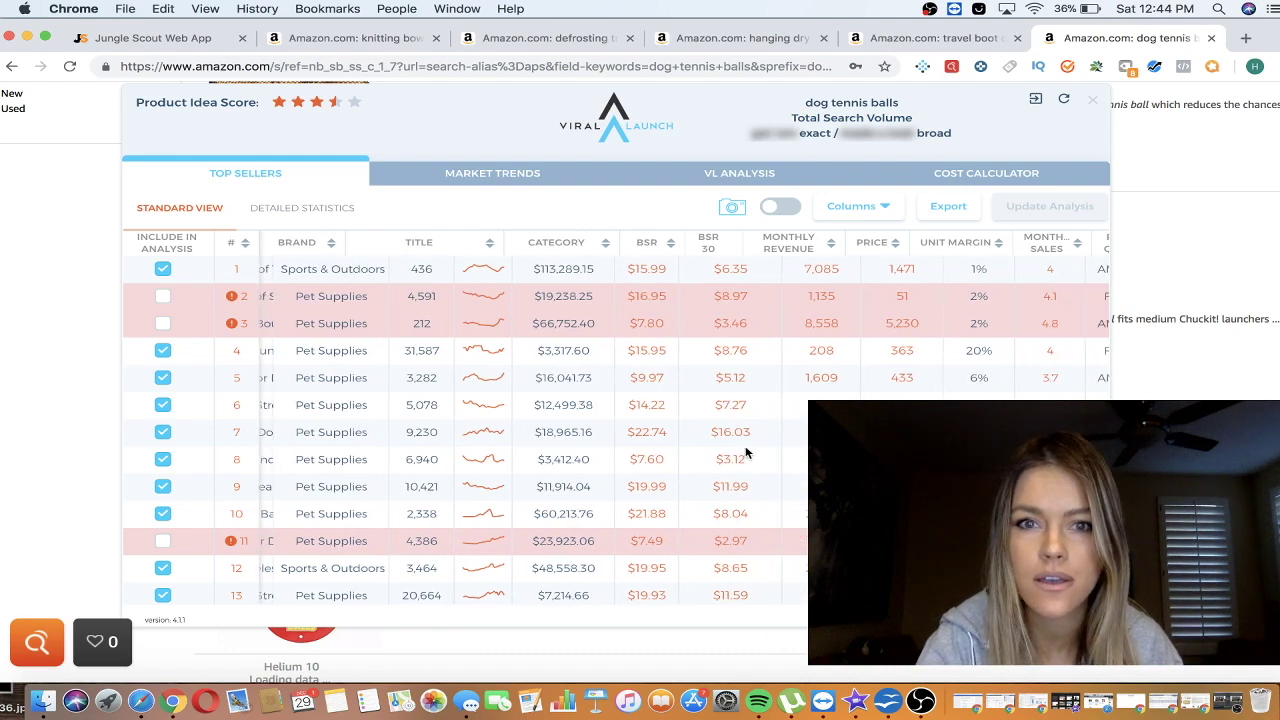
{"action": "scroll", "coordinate": [783, 449], "scroll_direction": "right", "scroll_amount": 5}
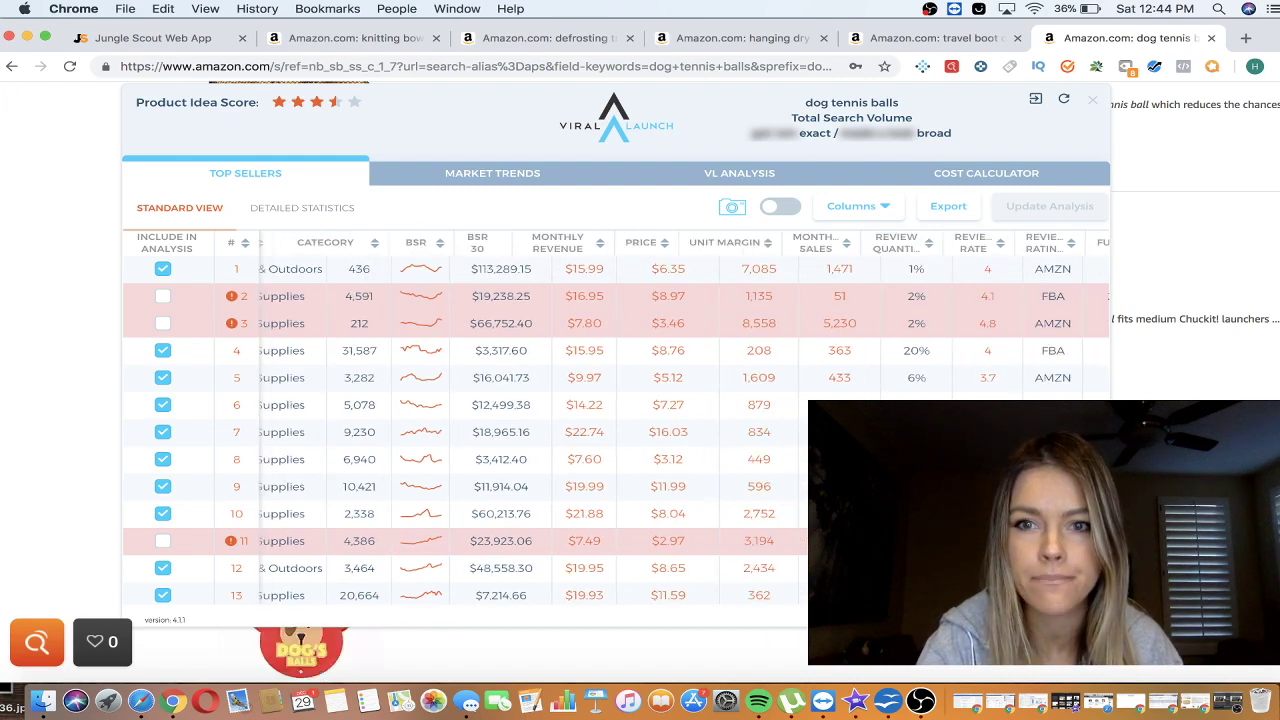
{"action": "scroll", "coordinate": [843, 285], "scroll_direction": "right", "scroll_amount": 2}
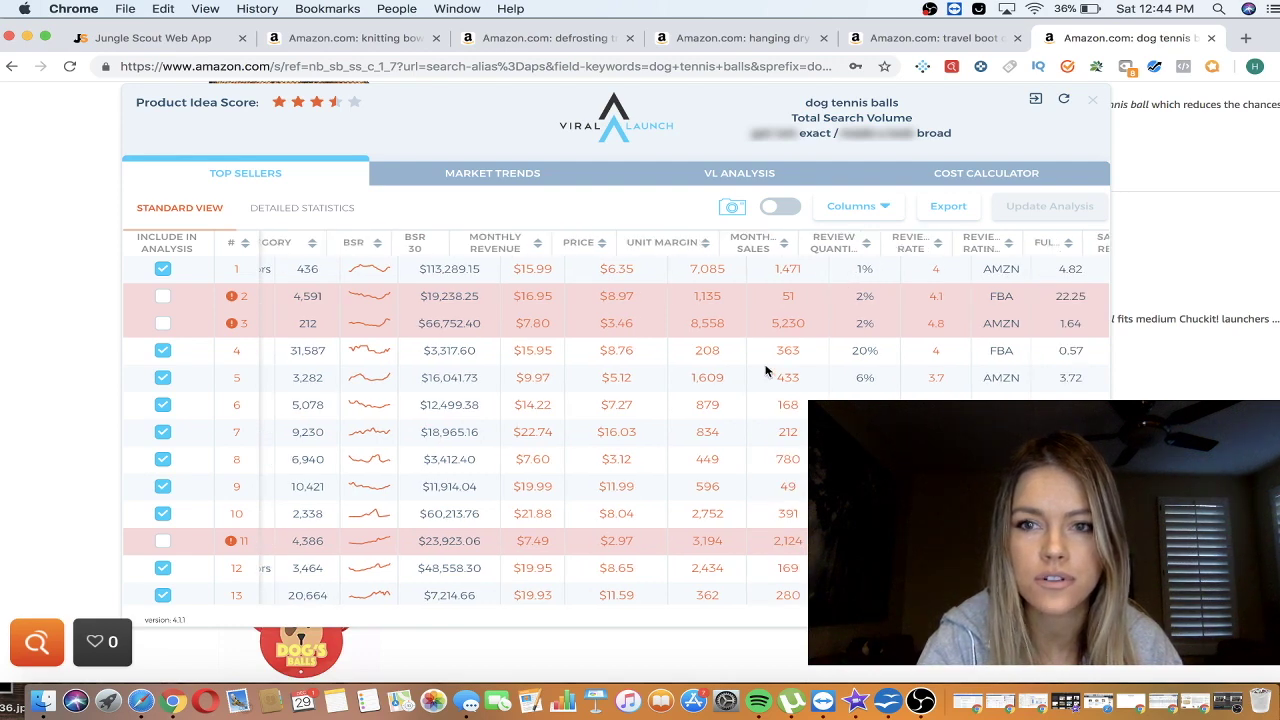
{"action": "scroll", "coordinate": [766, 371], "scroll_direction": "right", "scroll_amount": 5}
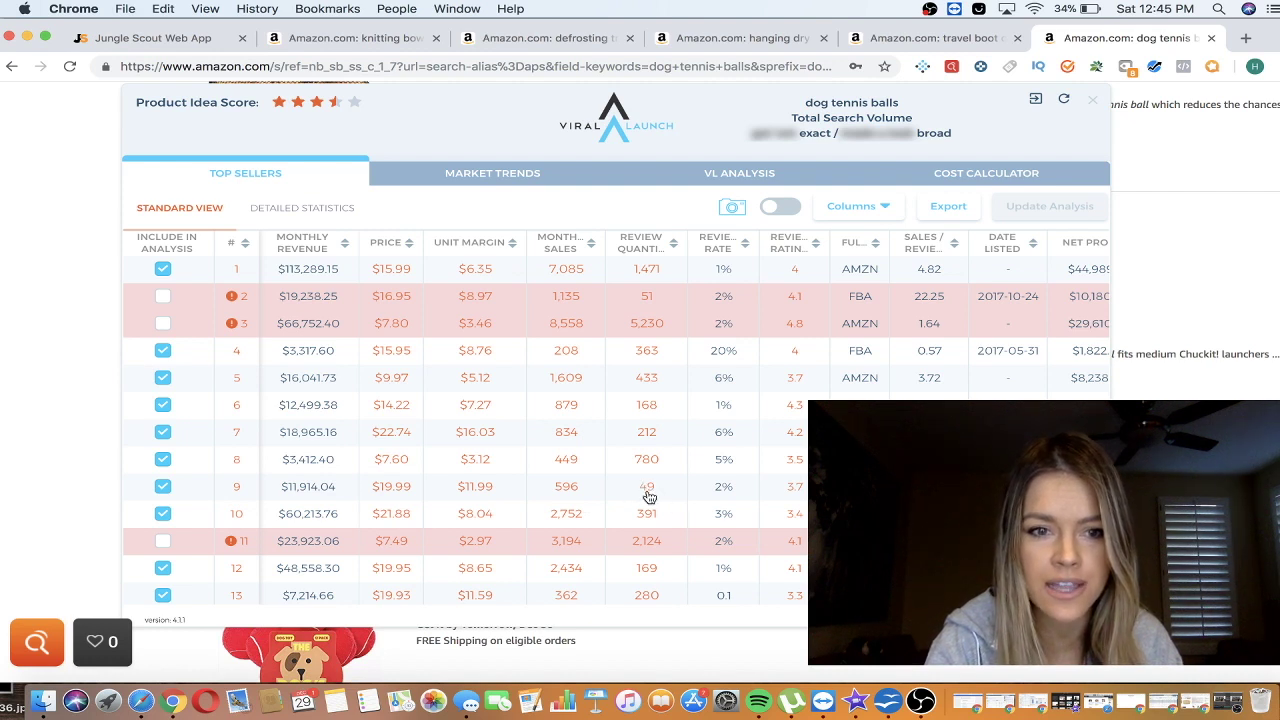
- Glance at the EXPAWLORER listing opened from the top sellers, and view the Viral Launch analysis for dog tennis balls
{"action": "left_click", "coordinate": [236, 488]}
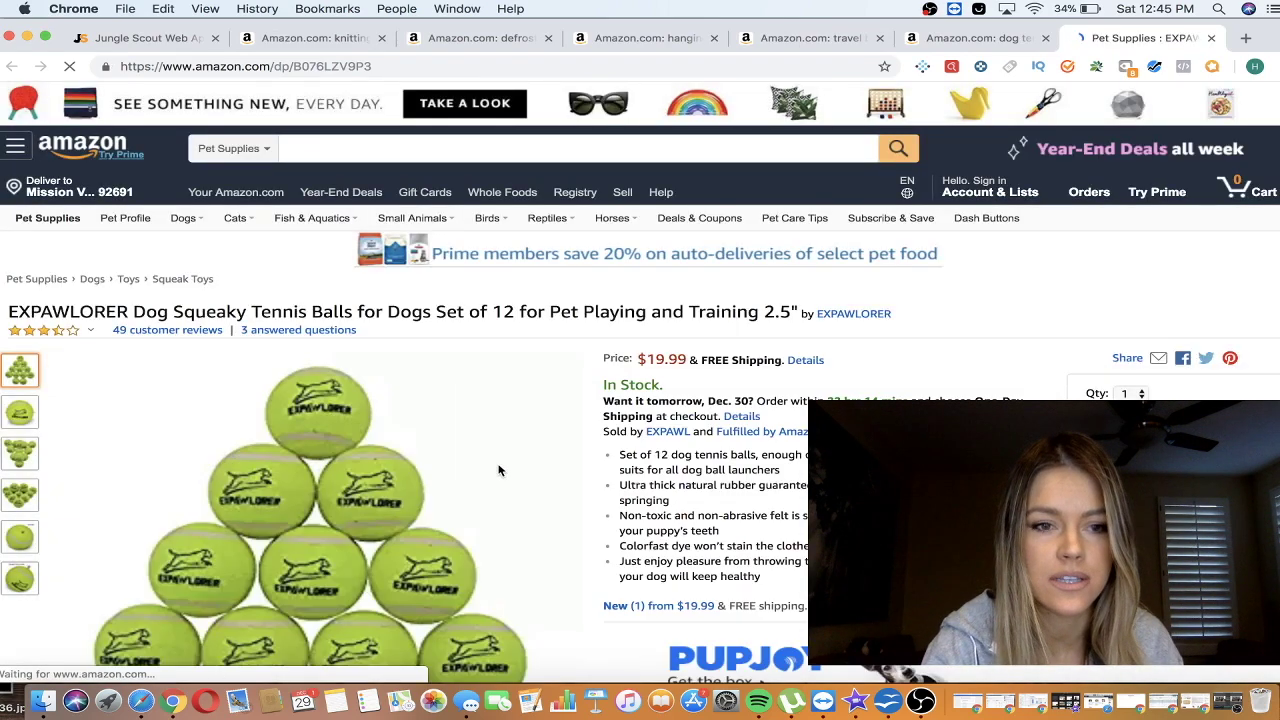
{"action": "scroll", "coordinate": [500, 470], "scroll_direction": "down", "scroll_amount": 1}
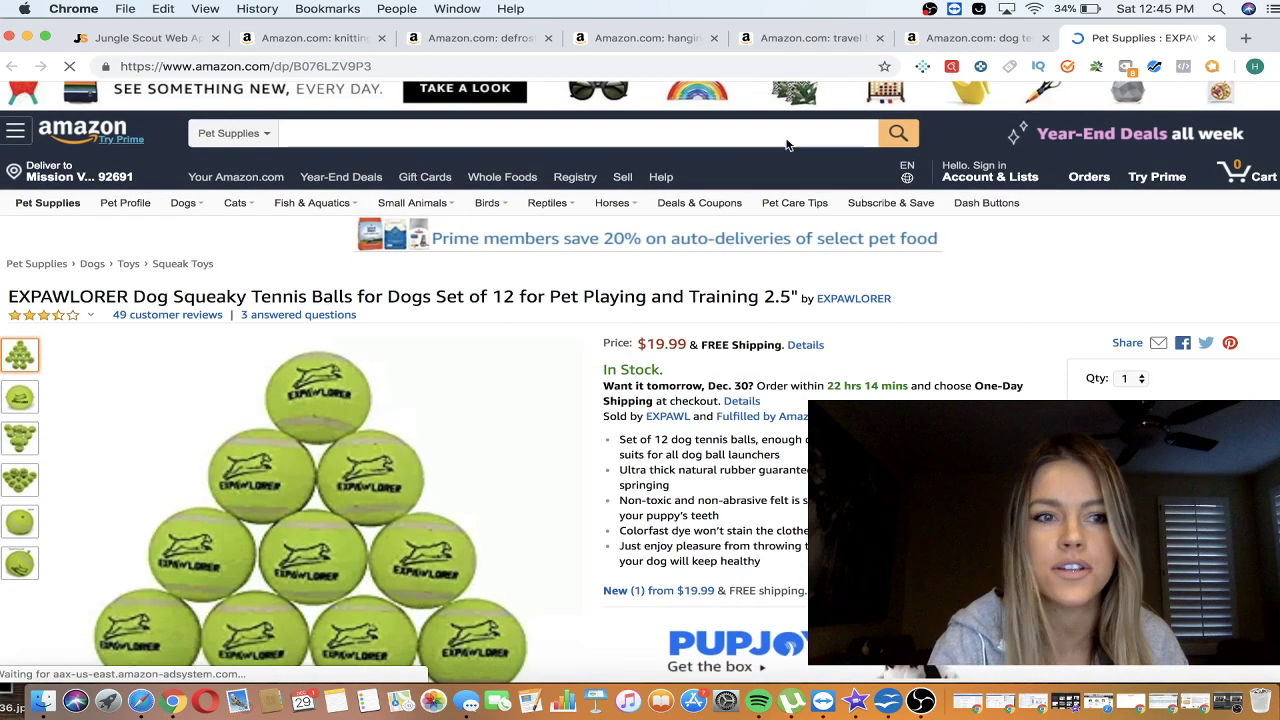
{"action": "left_click", "coordinate": [998, 42]}
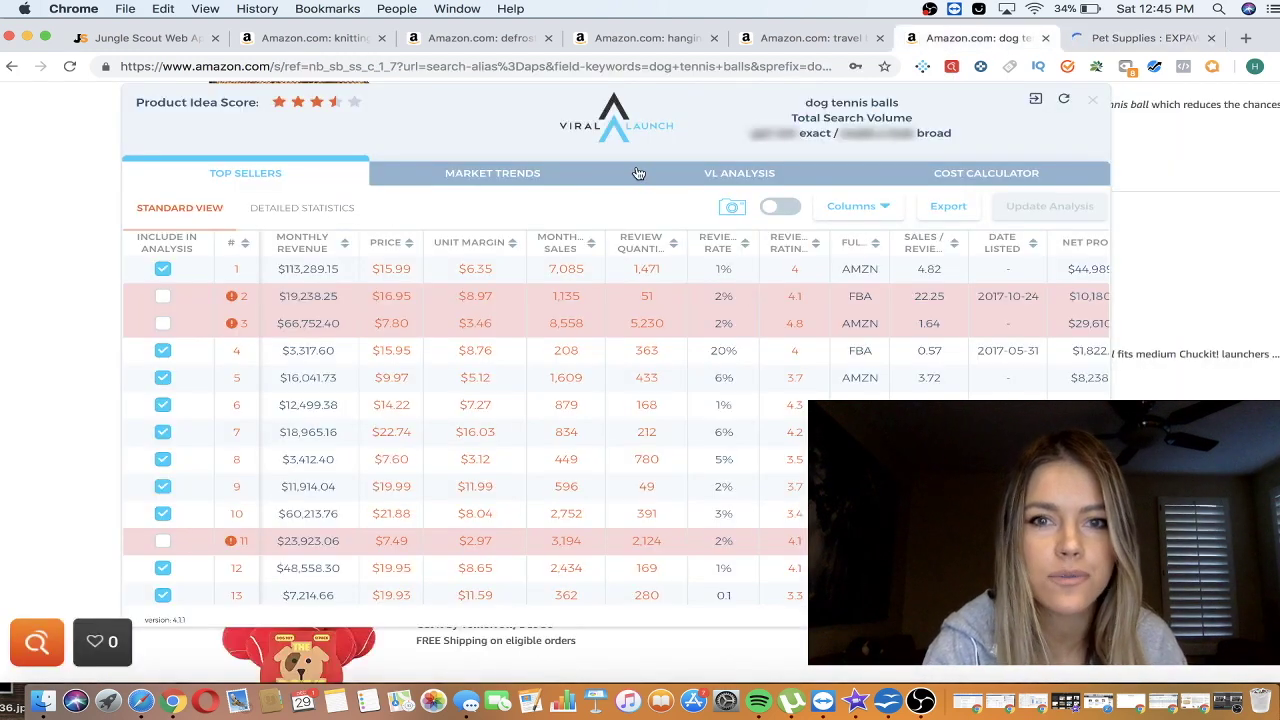
{"action": "left_click", "coordinate": [732, 176]}
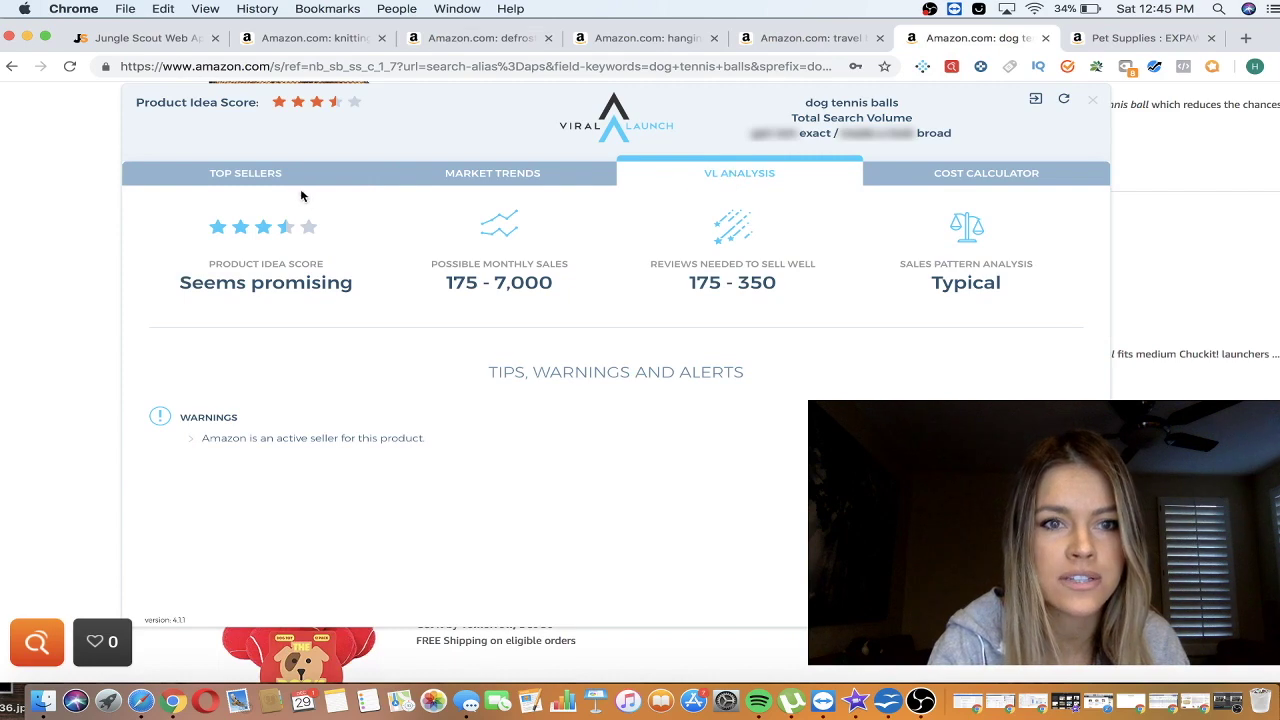
- Open the KONG Squeak Air Balls listing from the top sellers, examine its offer and rank history, and return to the Viral Launch data
{"action": "left_click", "coordinate": [362, 174]}
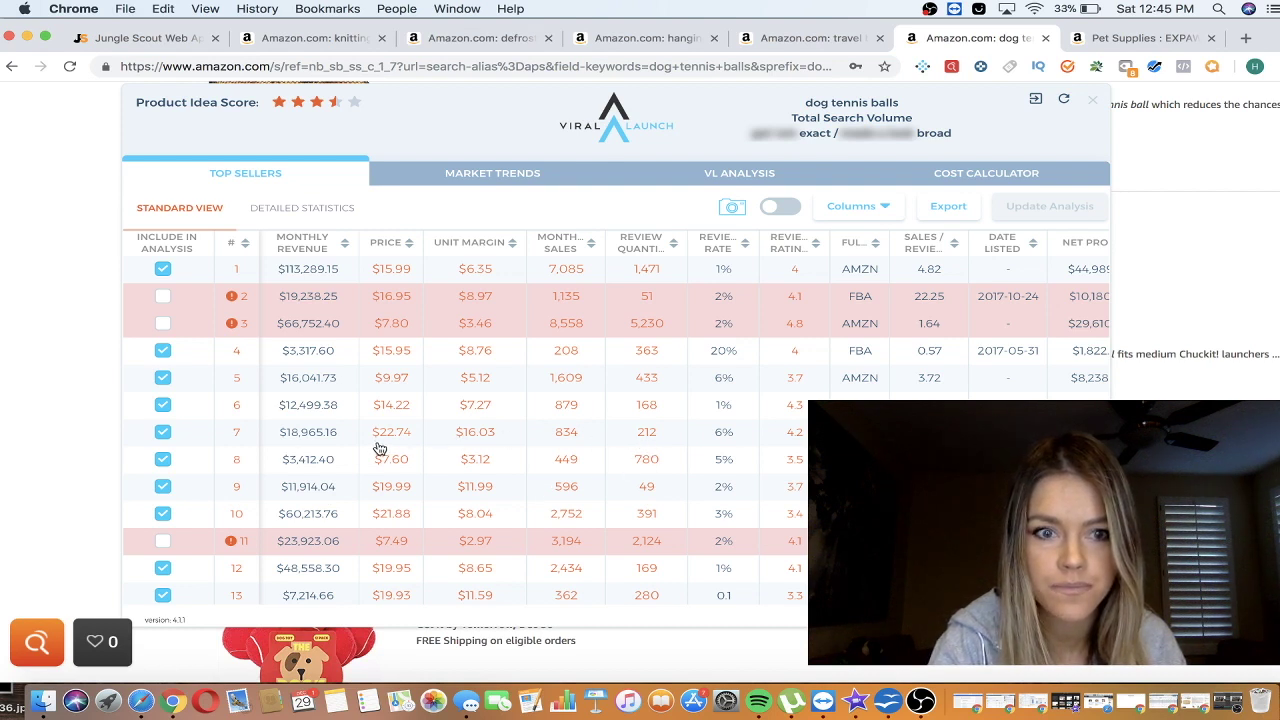
{"action": "left_click", "coordinate": [237, 438]}
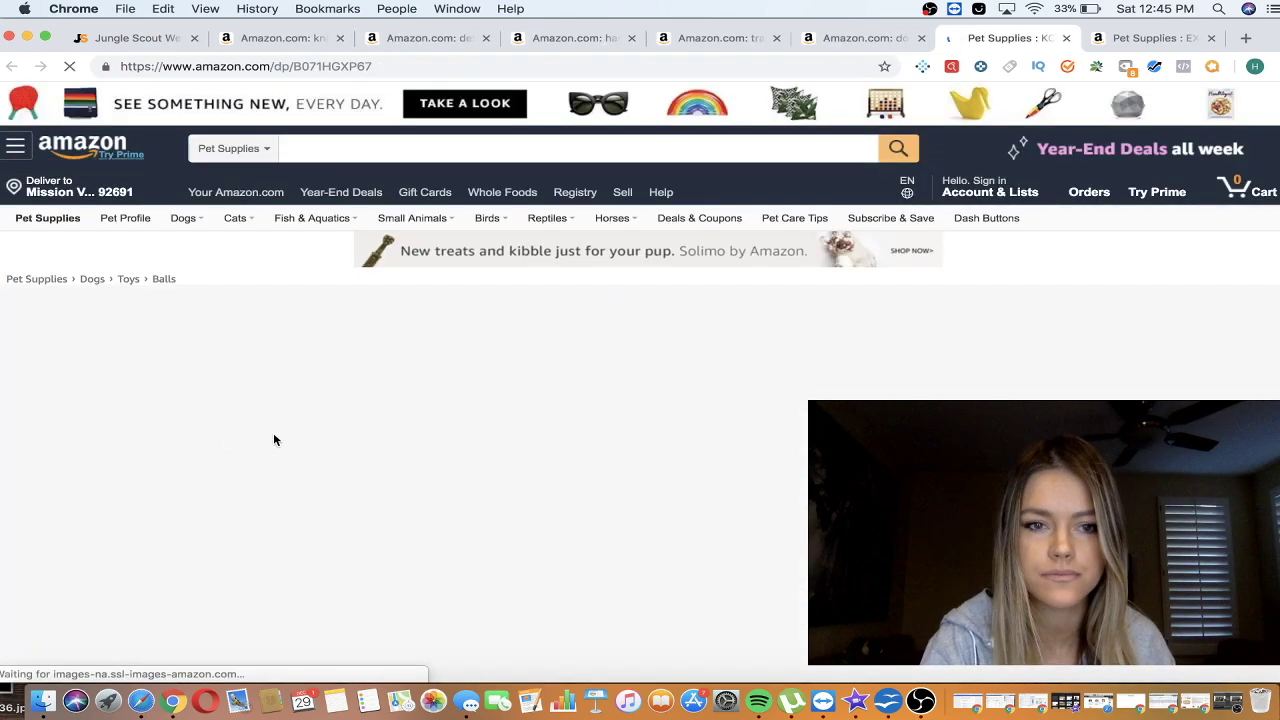
{"action": "scroll", "coordinate": [285, 540], "scroll_direction": "down", "scroll_amount": 2}
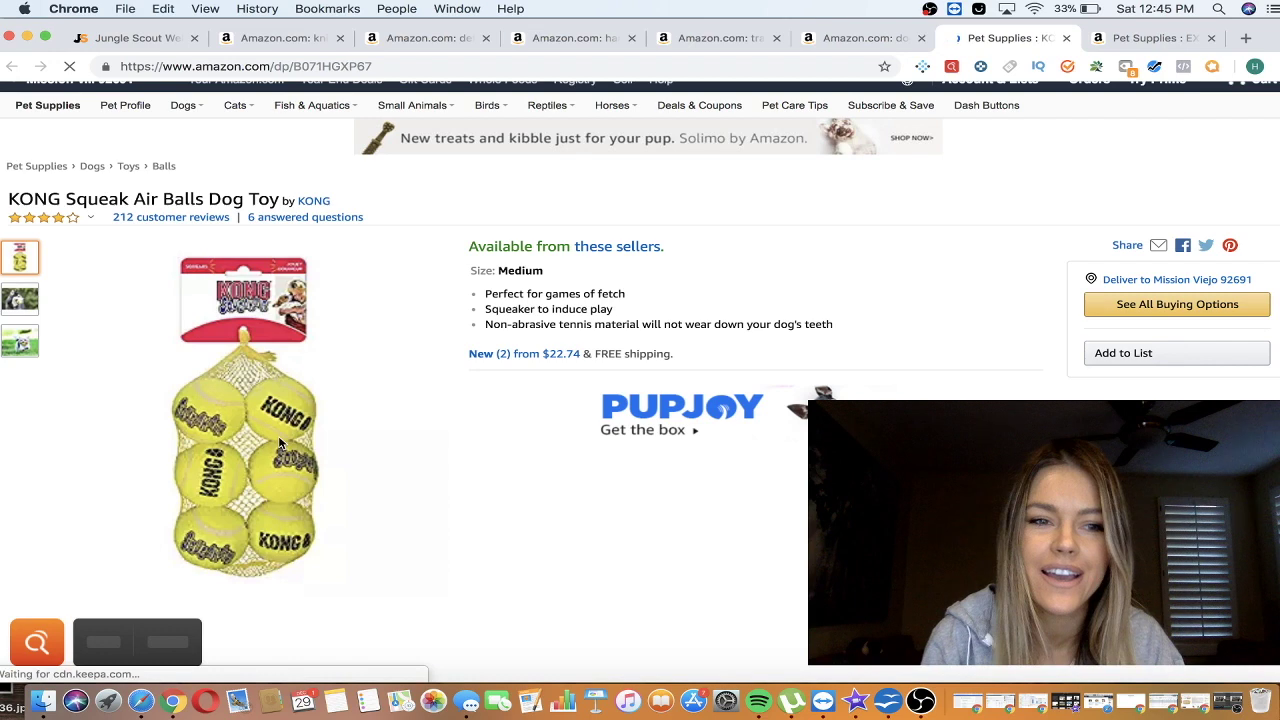
{"action": "scroll", "coordinate": [280, 443], "scroll_direction": "down", "scroll_amount": 1}
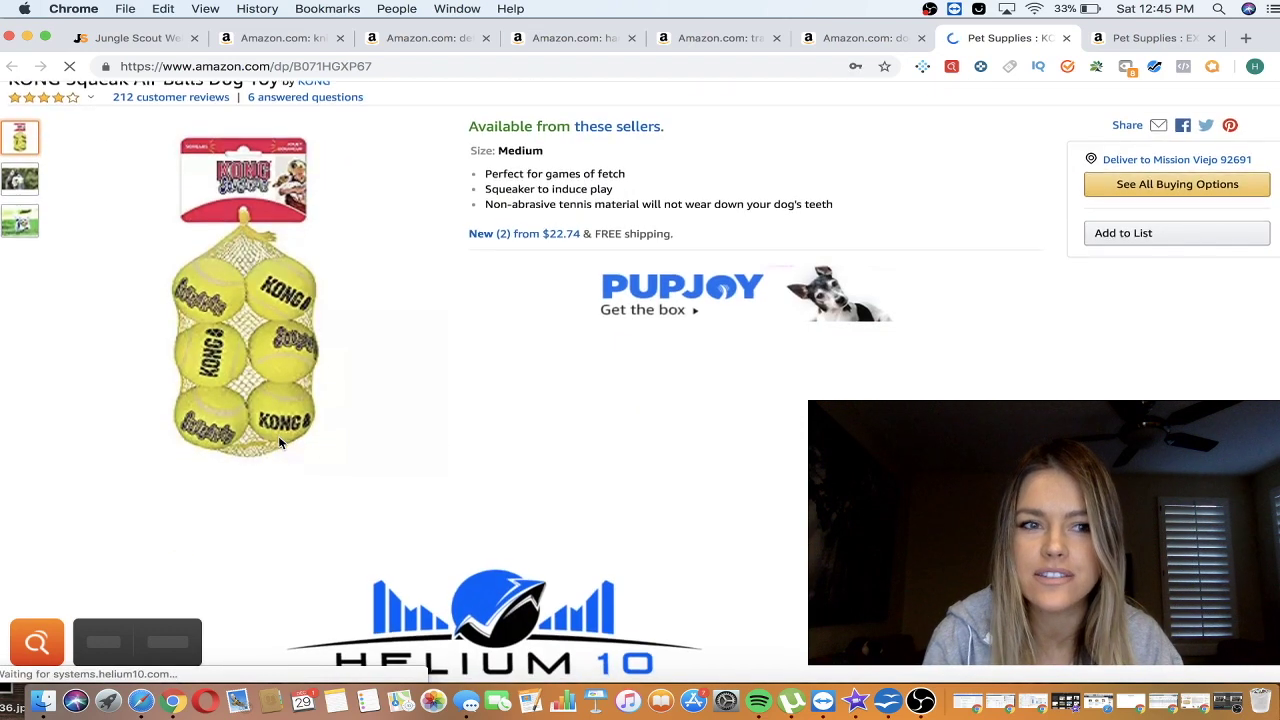
{"action": "scroll", "coordinate": [280, 443], "scroll_direction": "down", "scroll_amount": 3}
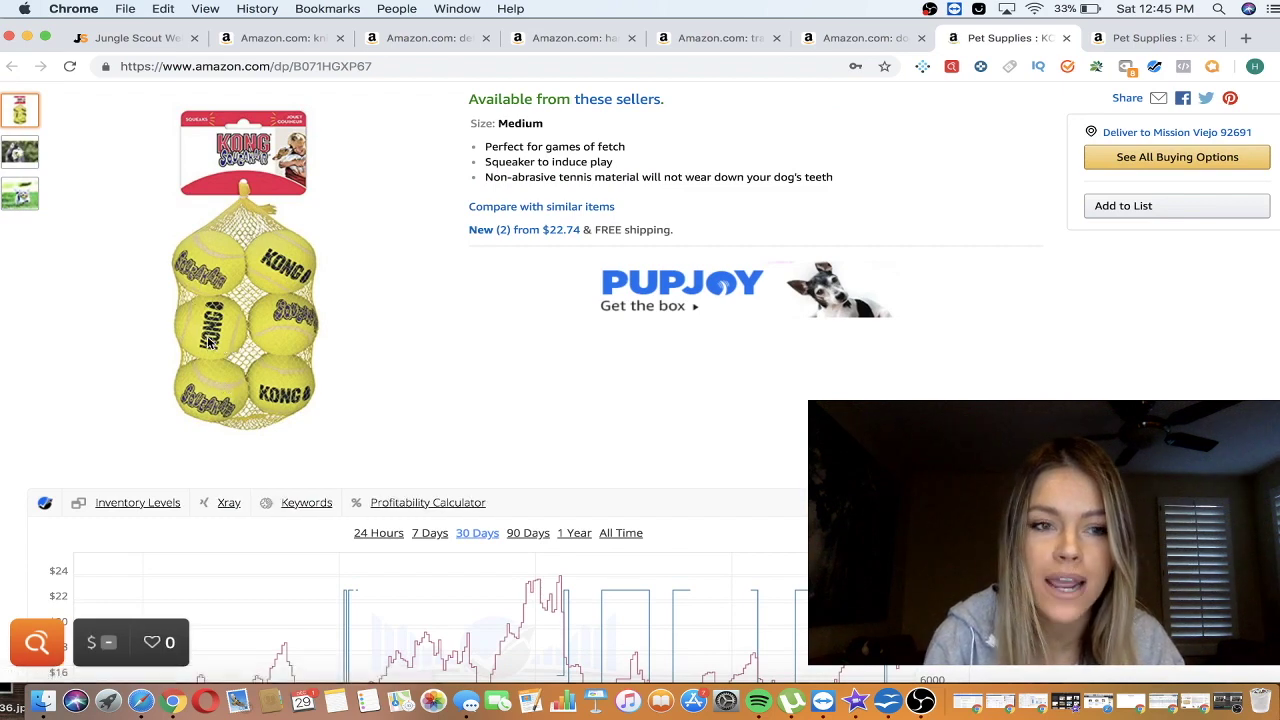
{"action": "scroll", "coordinate": [209, 345], "scroll_direction": "up", "scroll_amount": 4}
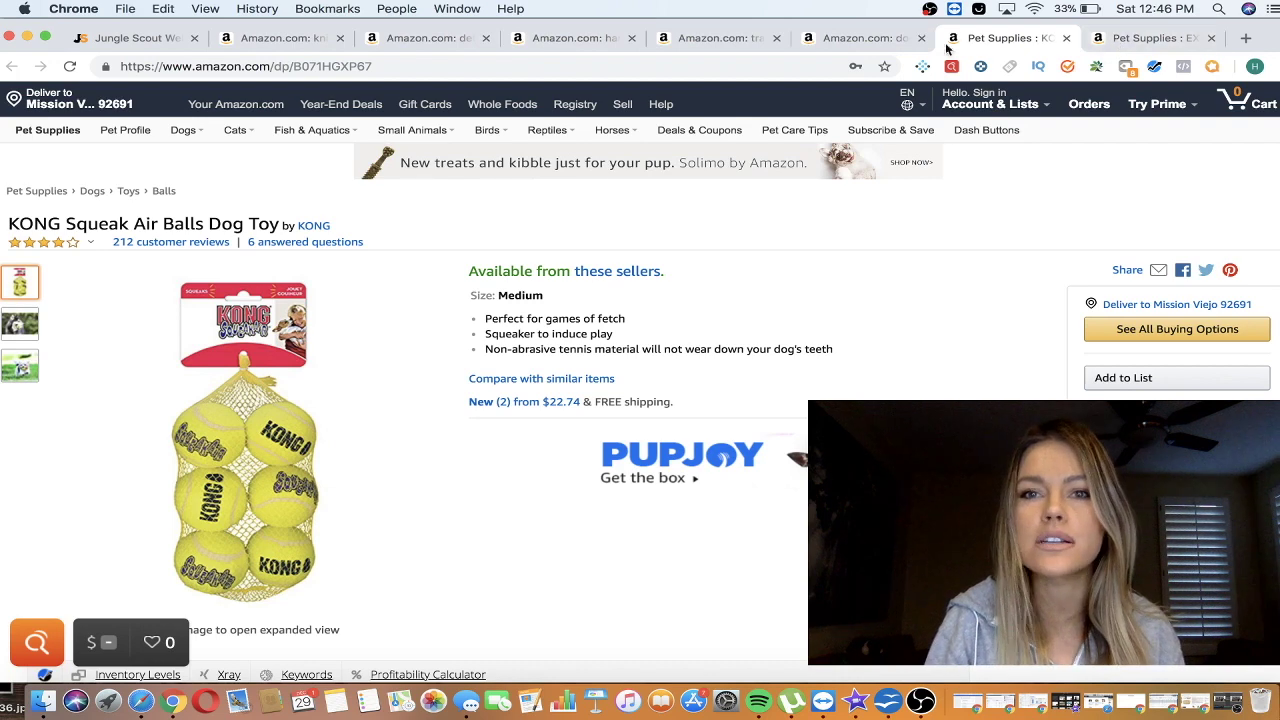
{"action": "left_click", "coordinate": [866, 42]}
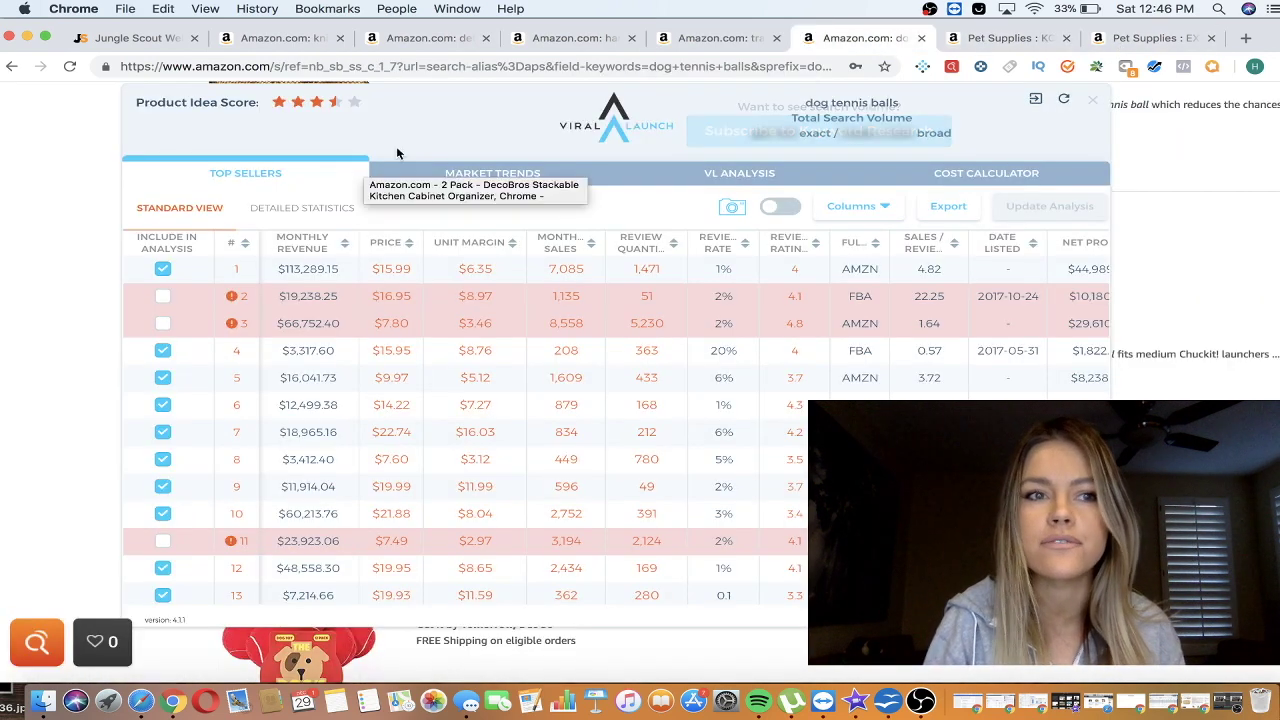